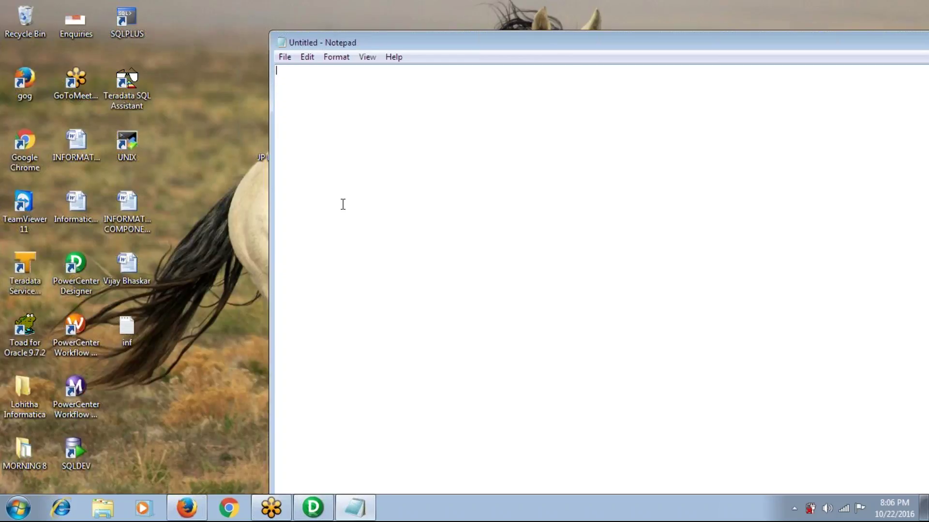
Write 'active' and 'passive' headings, with 'source100---------tans------target 30/200' under active
type("active")
key("Return")
key("Return")
key("Return")
key("Return")
key("Return")
key("Return")
type("passive")
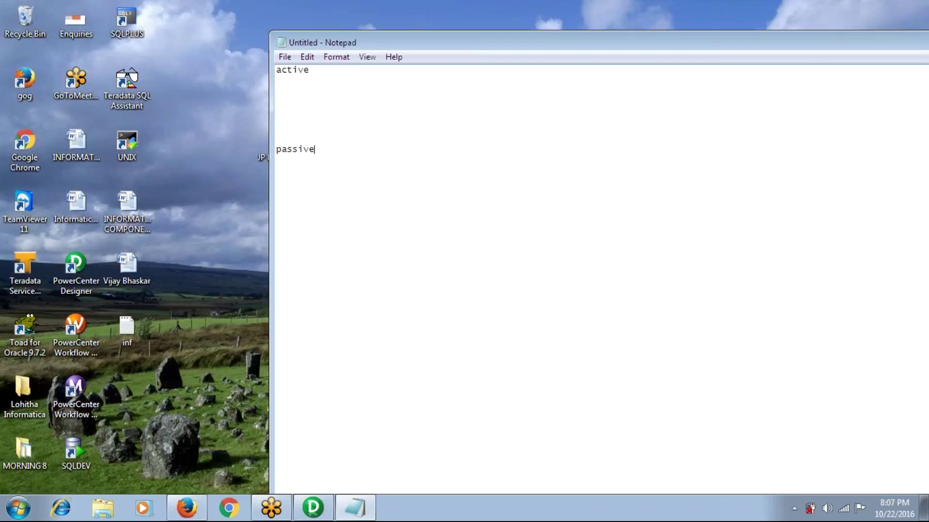
left_click(286, 90)
type("source100---------")
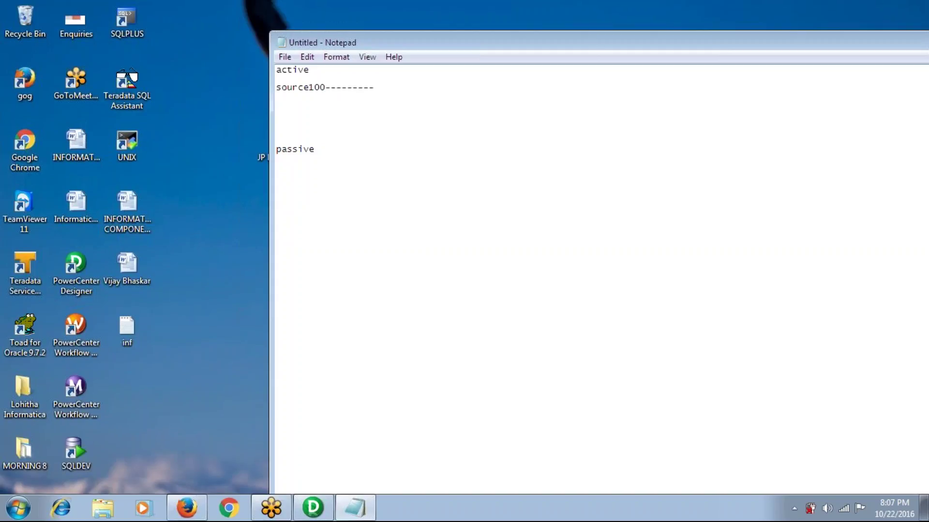
type("tans------target 30/200")
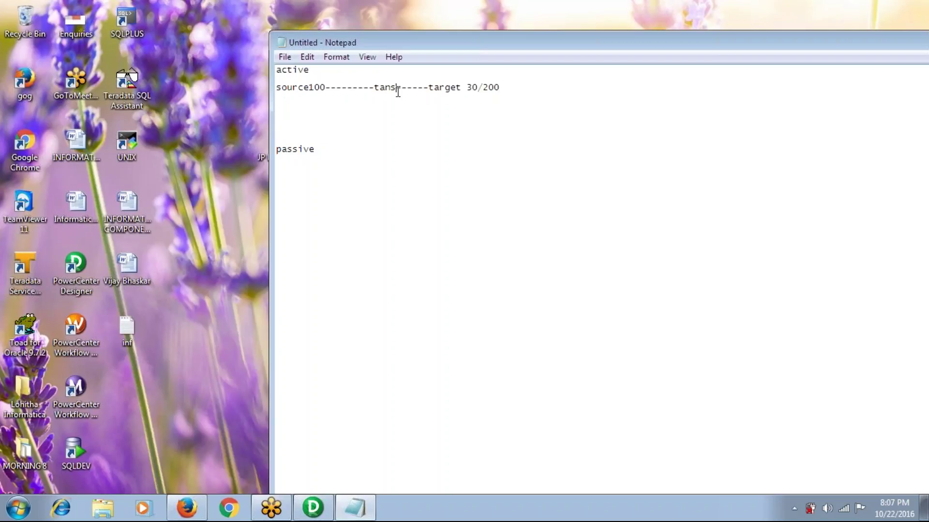
left_click(398, 91)
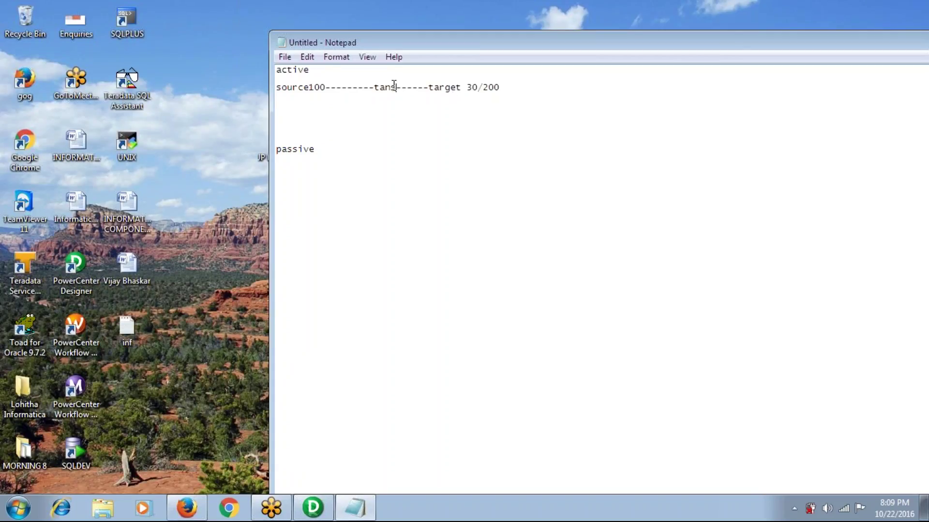
Change 'tans' in the active line to 'tagr/filter/'
key("Left")
key("Left")
key("Left")
key("Left")
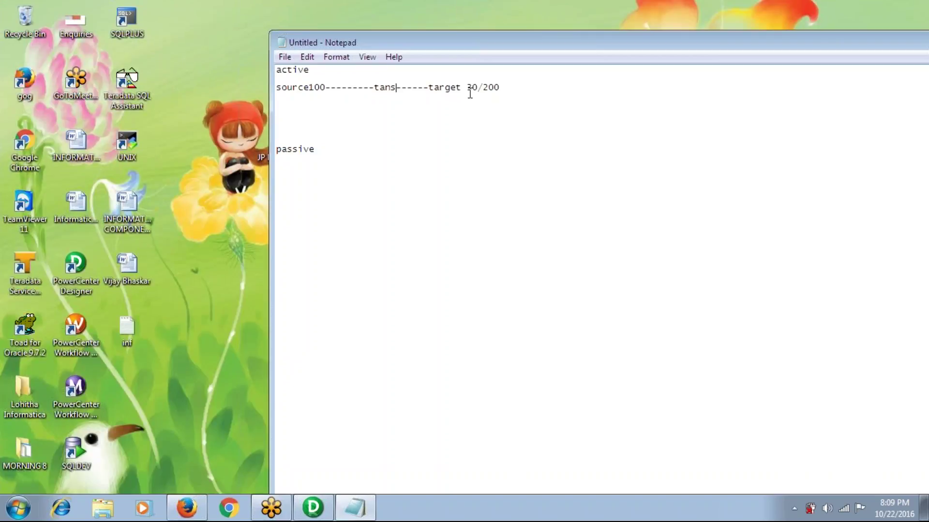
key("BackSpace")
key("BackSpace")
type("gr/filter")
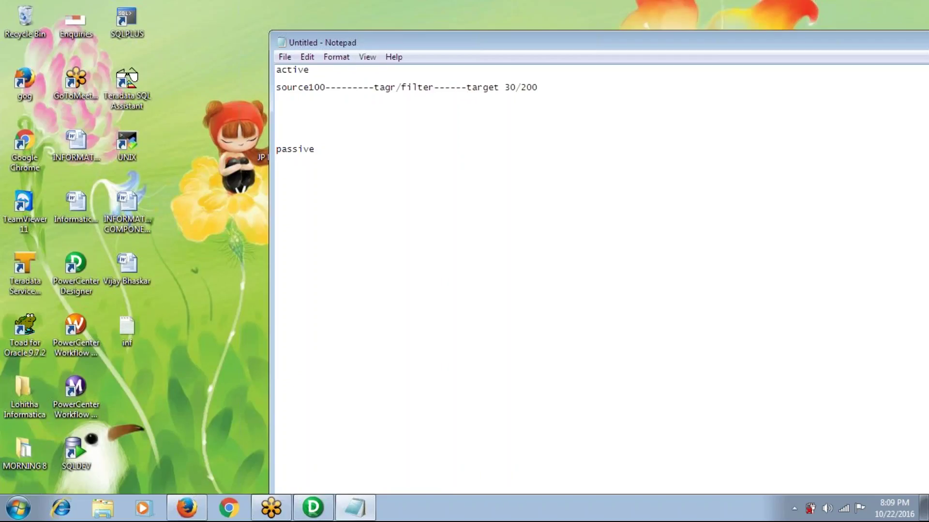
type("/")
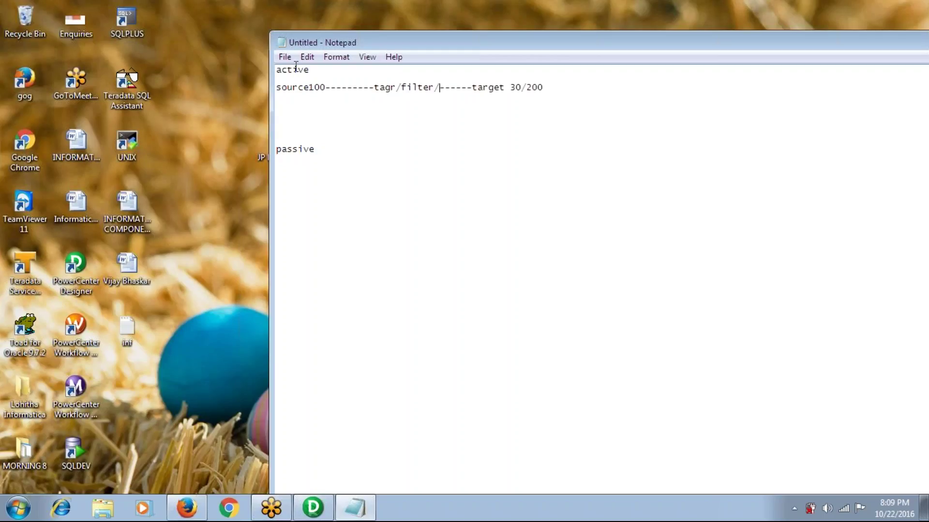
Add the line 'source----------------target' below the passive heading
left_click(325, 150)
key("Return")
key("Return")
key("Return")
type("source----------------target")
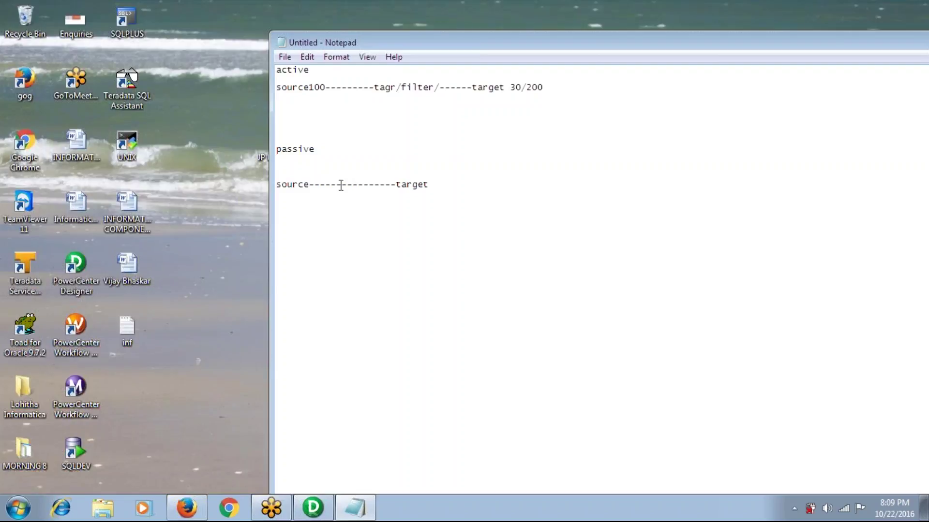
Insert 'sort(duplicate)' among the dashes of the passive source-to-target line
left_click(341, 184)
type("sort")
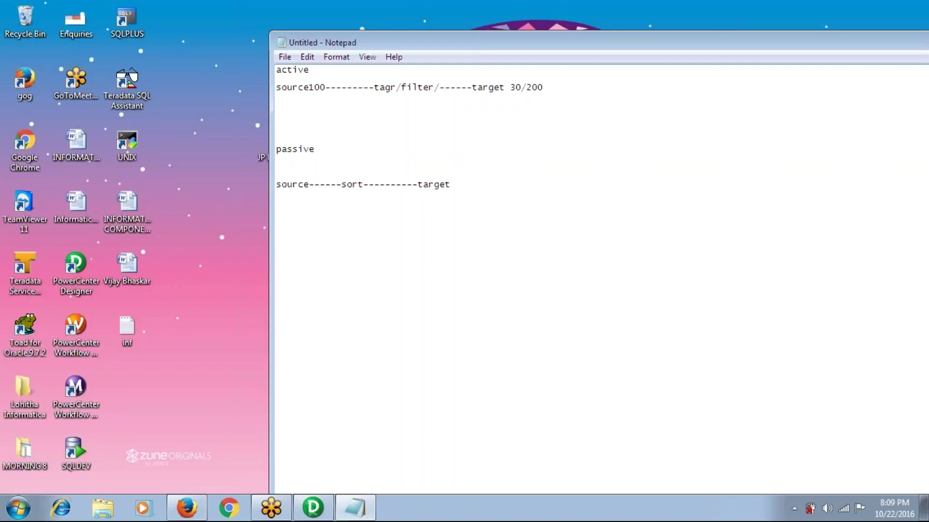
type("(du")
type("icate)")
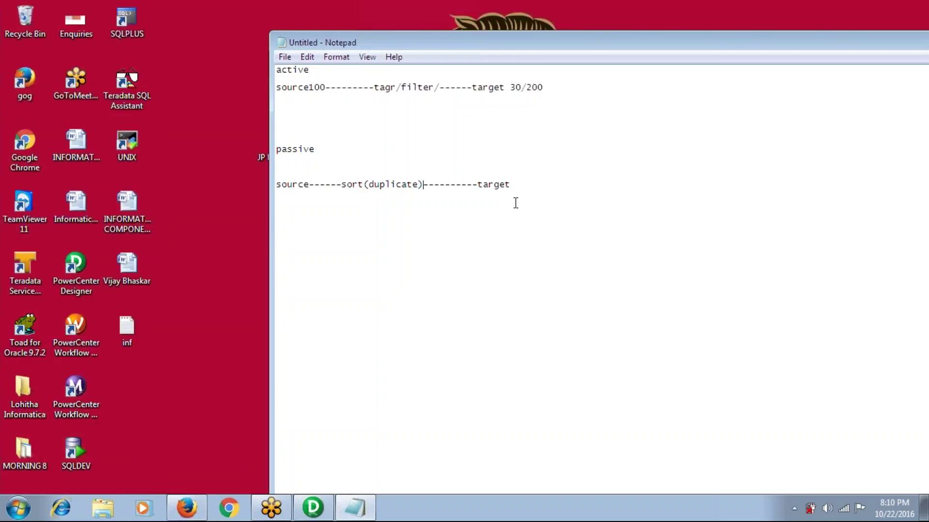
Add an 'expression' line: empno sal passing to empno sal bonus(sal*5), then empno sal
key("Return")
key("Return")
key("Return")
key("Return")
key("Return")
type("expressio")
type("n     ")
type("empno")
key("Tab")
type("s")
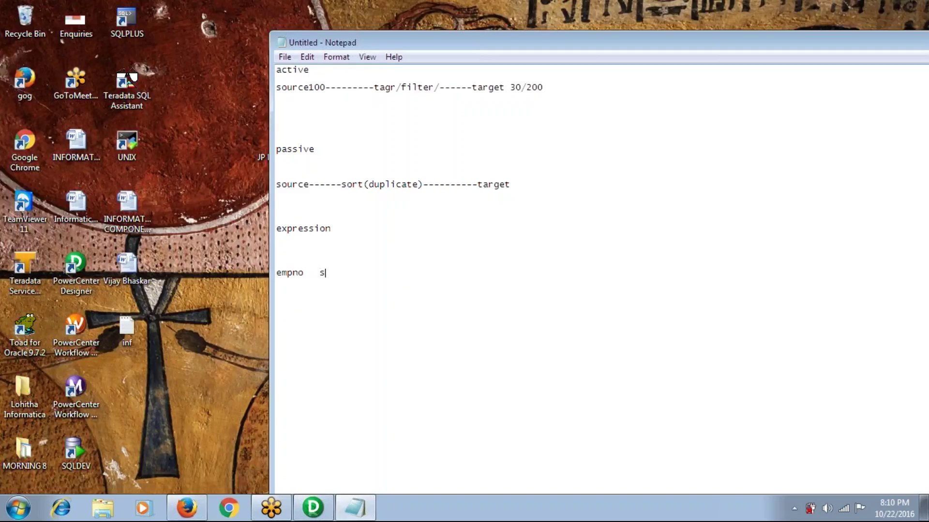
type("al-----------------------empno sal")
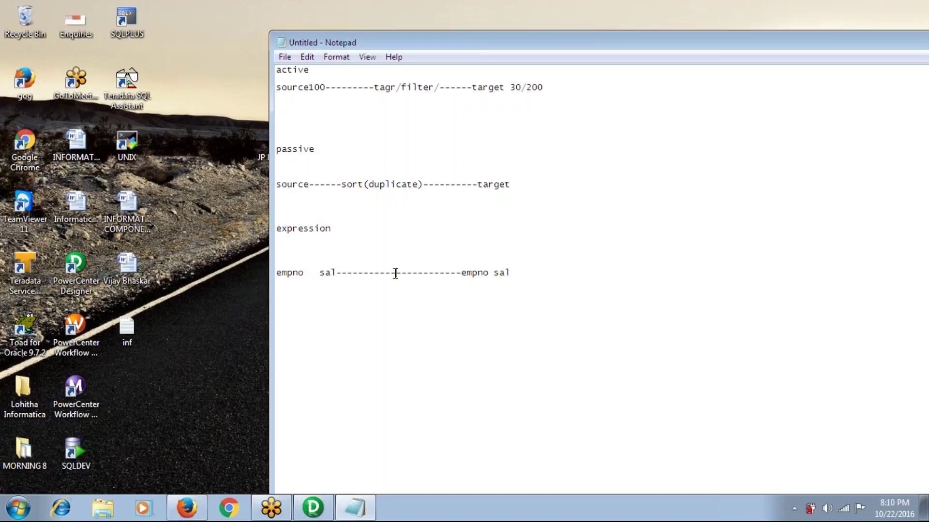
left_click(395, 274)
type("empno sal")
key("BackSpace")
type("l  ")
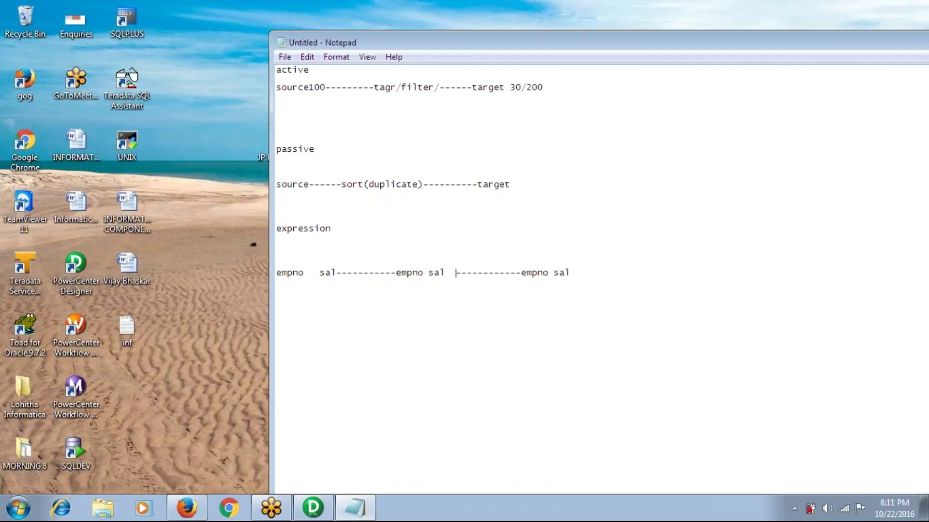
type("bonus(sal")
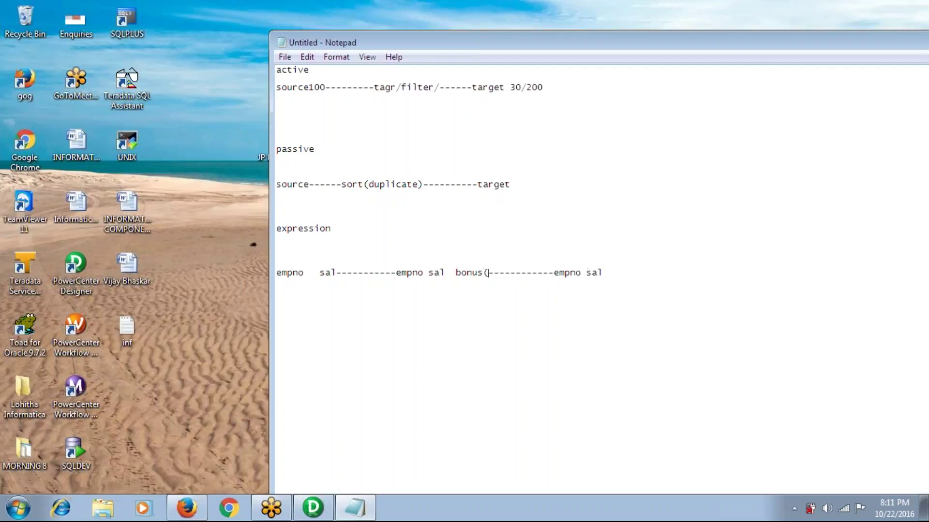
type("*5)")
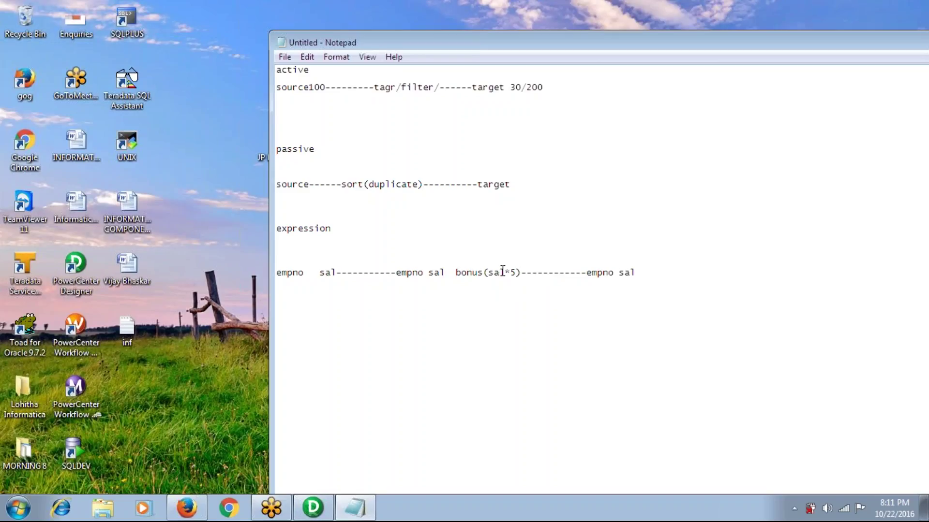
key("Return")
key("Return")
Add the line '100000-----------------------1000000 (new column)' beneath the expression example
type("100000-----------------------10000")
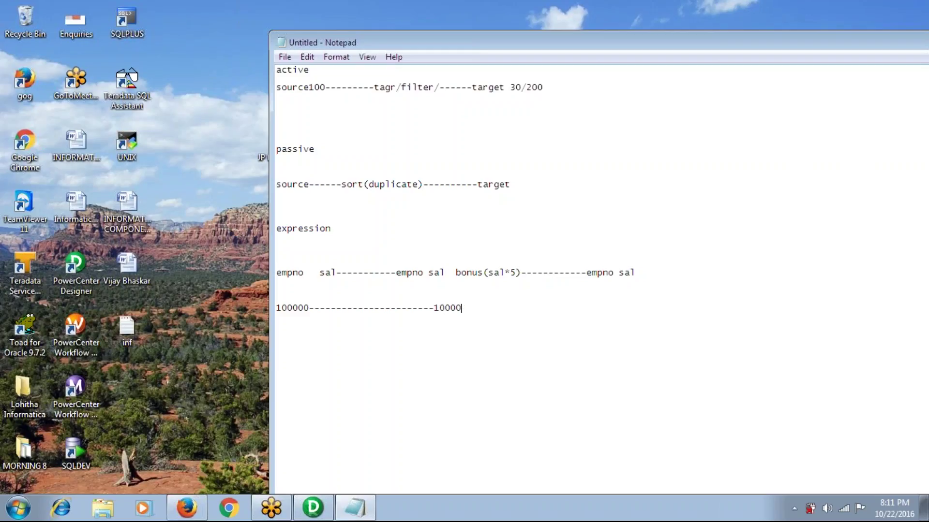
type("00   (new column)")
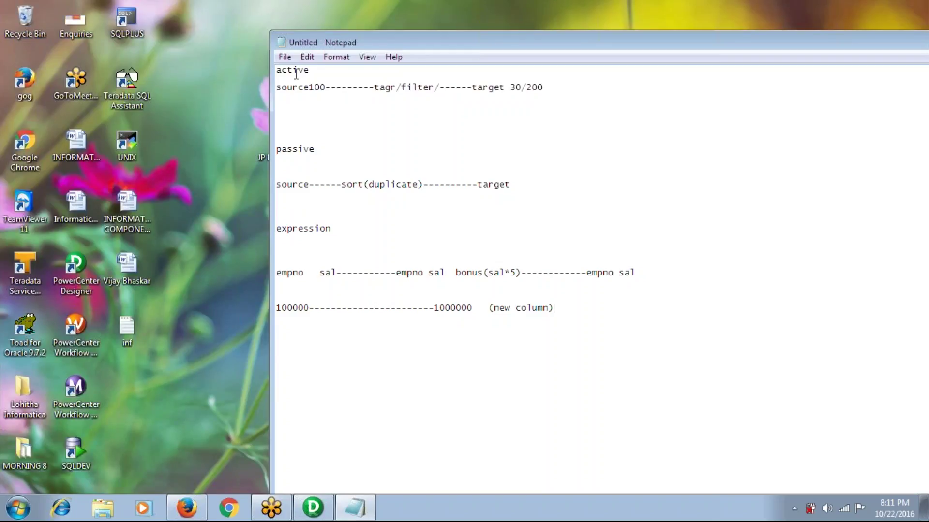
left_click(295, 113)
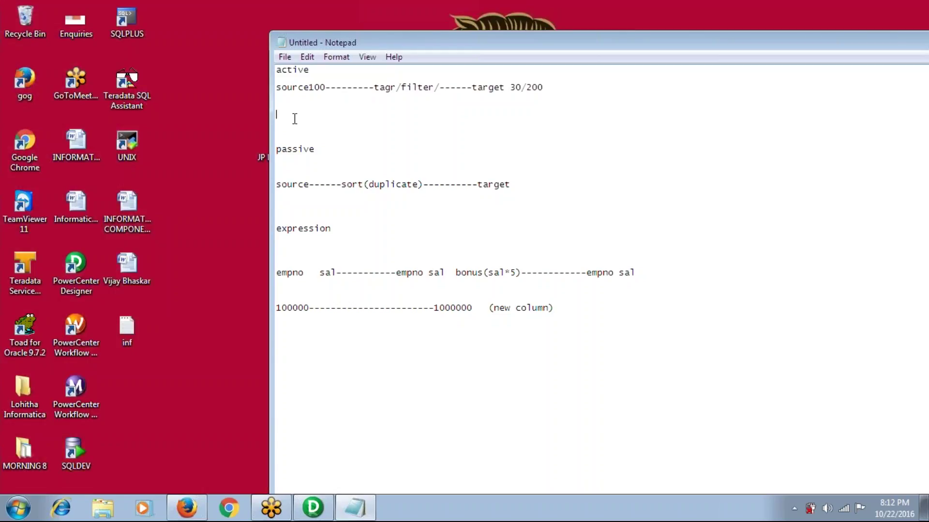
Start a dept example listing values a, b and c on separate lines
left_click(306, 362)
key("Return")
key("Return")
type("dept  ")
type("a")
key("Return")
type("b")
key("Return")
type("c")
key("Return")
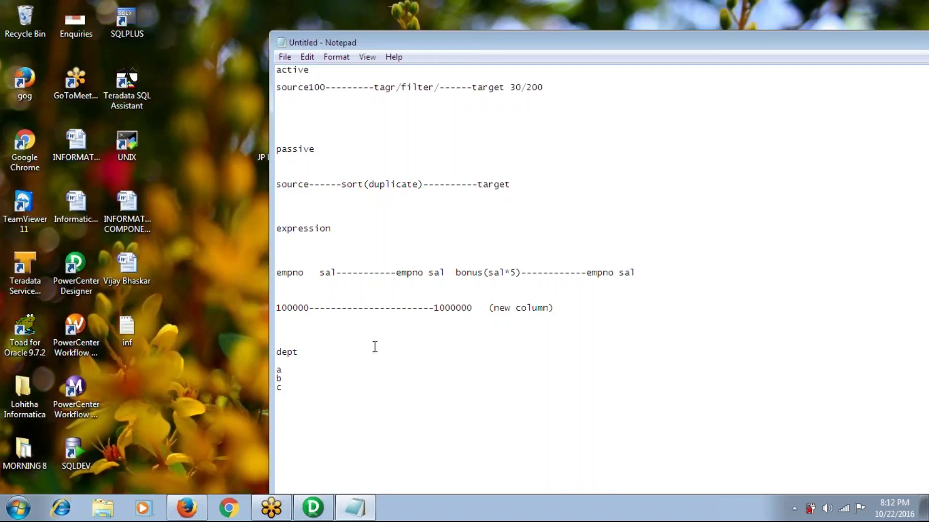
left_click(357, 352)
type("dept")
Append abc, bbb and ccc to the a, b and c lines
left_click(277, 370)
key("End")
type("abc")
key("Down")
type("bbb")
key("Down")
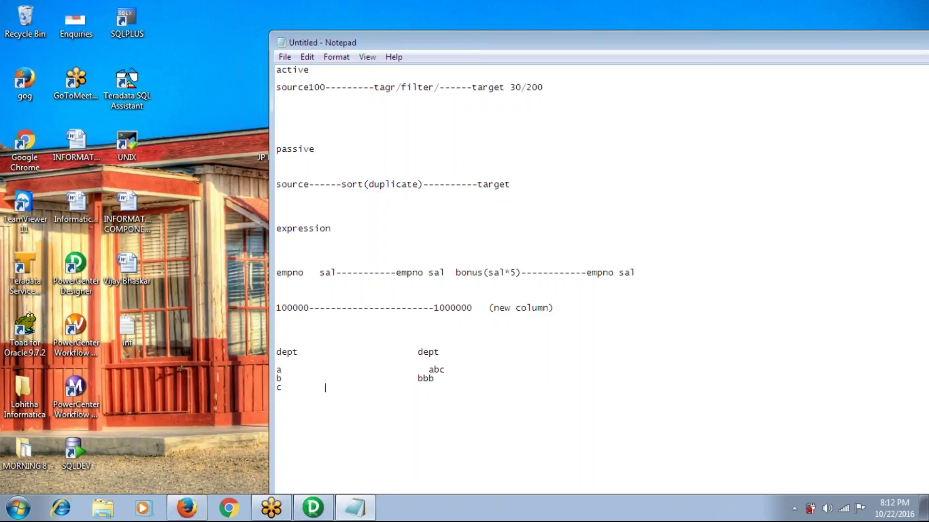
type("ccc")
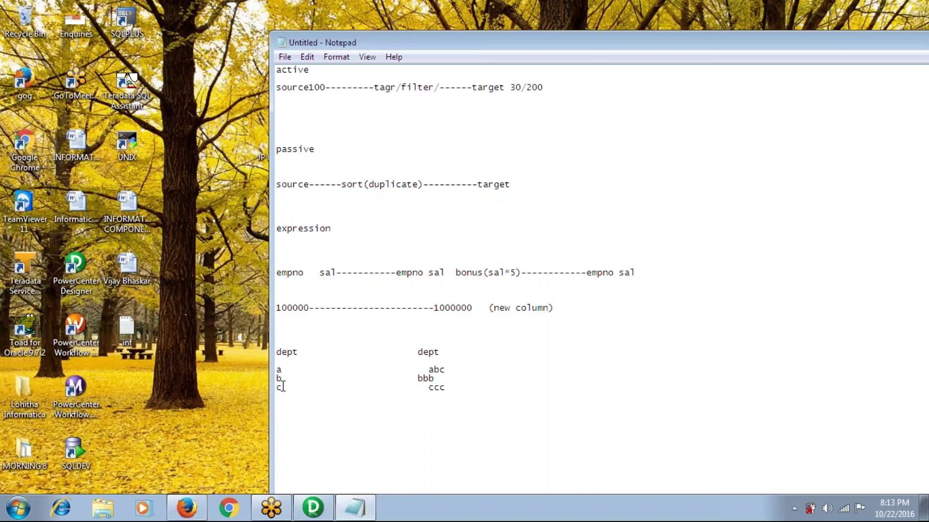
Add a new a, b, c, d list below, with 'filet(' started beside a
key("Return")
key("Return")
key("Return")
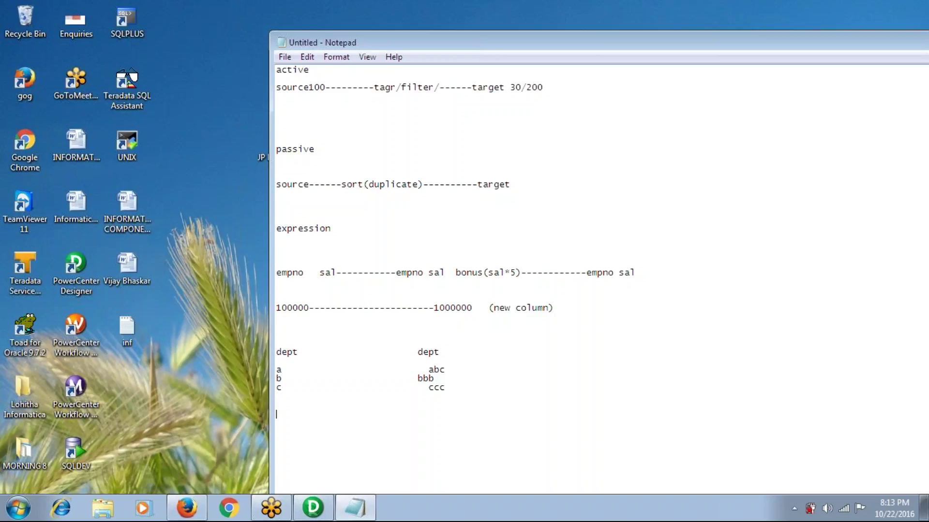
type("a")
key("Return")
type("b")
key("Return")
type("d")
key("BackSpace")
type("c")
key("Return")
type("d")
key("Return")
key("Up")
key("Up")
key("Up")
key("Up")
key("End")
type("filet(")
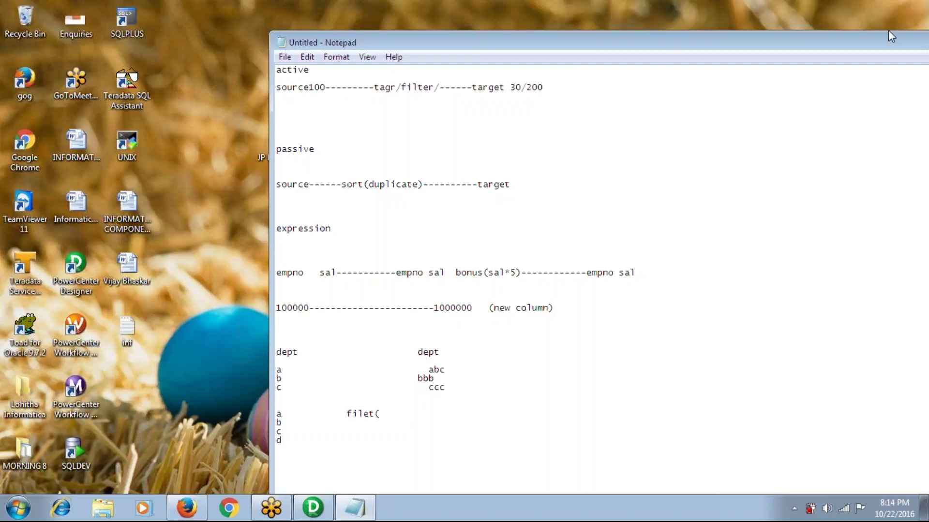
Replace all notes with DWSOURCE and DWTARGET headings, adding 'customer' under DWSOURCE
key("ctrl+a")
type("Dw")
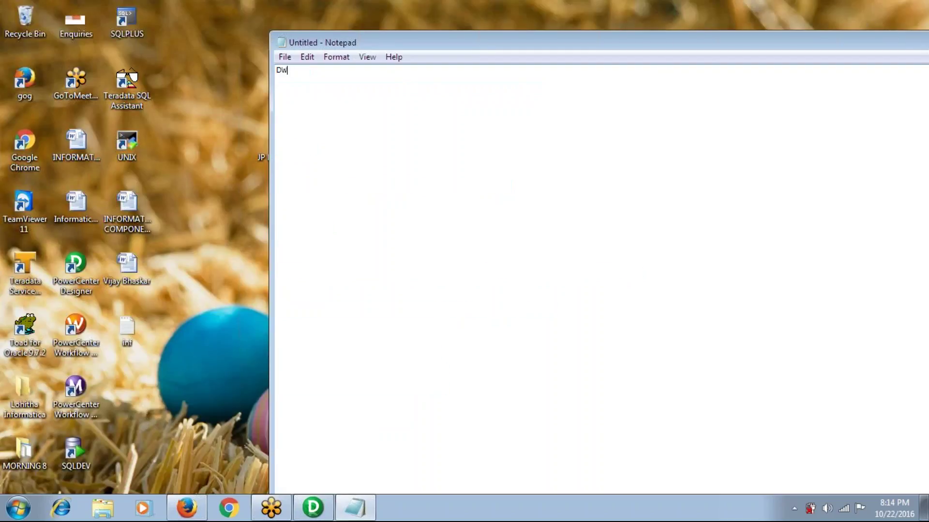
key("BackSpace")
type("WSOURCE")
key("Return")
type("DW")
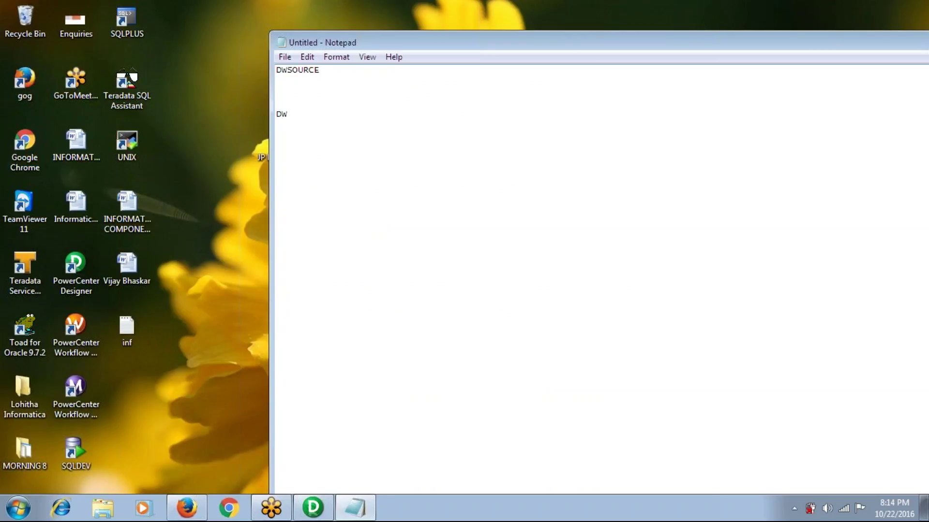
type("TARGET")
left_click(303, 82)
type("customer")
Add EMP under customer and under DWTARGET, plus a sample-schema entry with EMP lower down
key("Return")
key("Return")
key("Return")
key("Return")
key("Return")
key("Return")
key("Return")
key("Return")
key("Return")
key("Return")
key("Return")
key("Return")
key("Return")
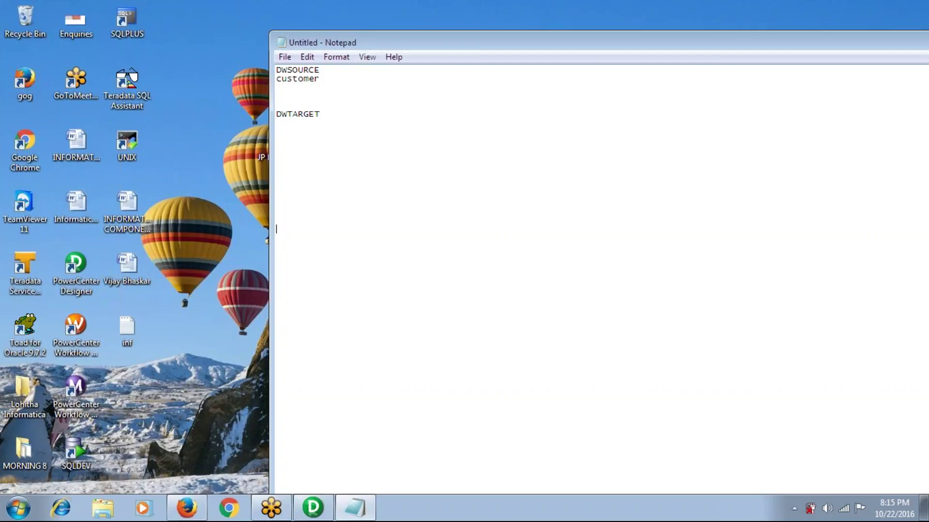
type("scott")
key("Return")
key("Return")
type("EMP")
left_click(296, 87)
type("EMP")
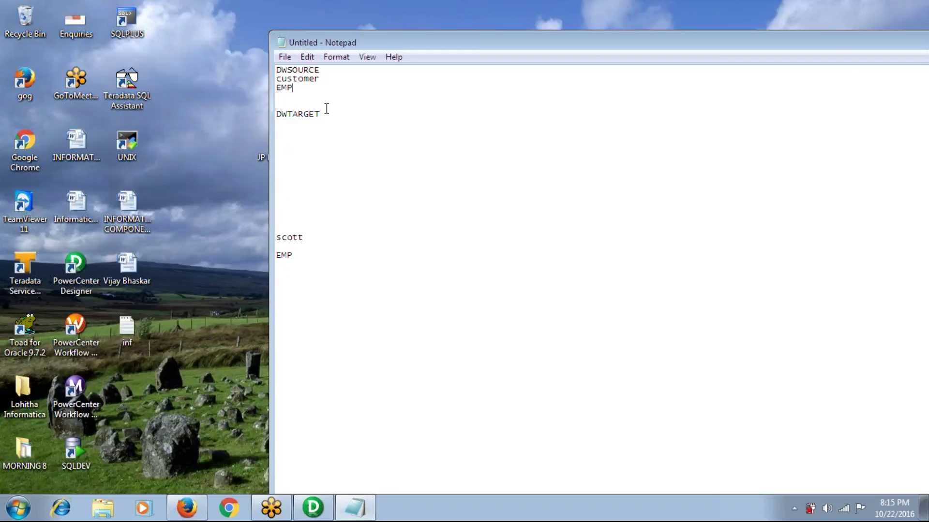
left_click(291, 131)
type("EMP")
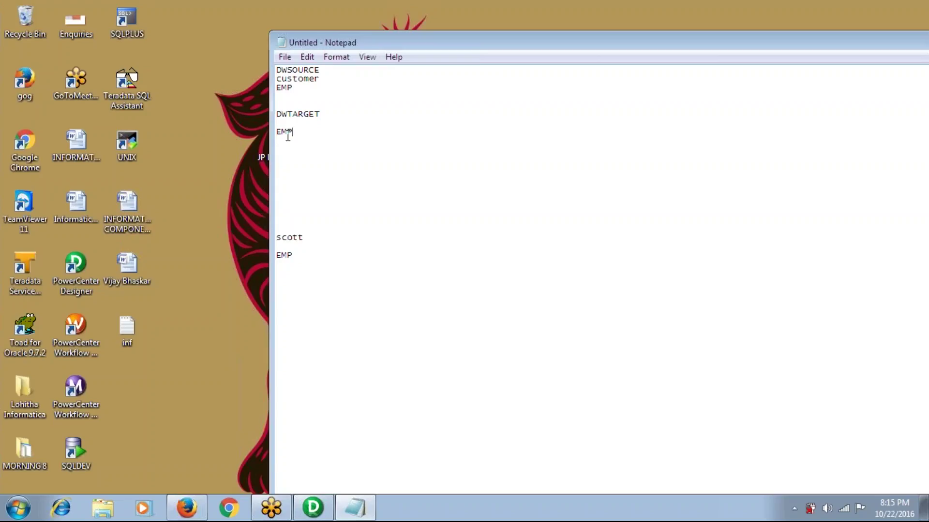
Add an EMP line and 'create table EMP1 as select * from emp where 1=2;'
key("Return")
key("Return")
key("Return")
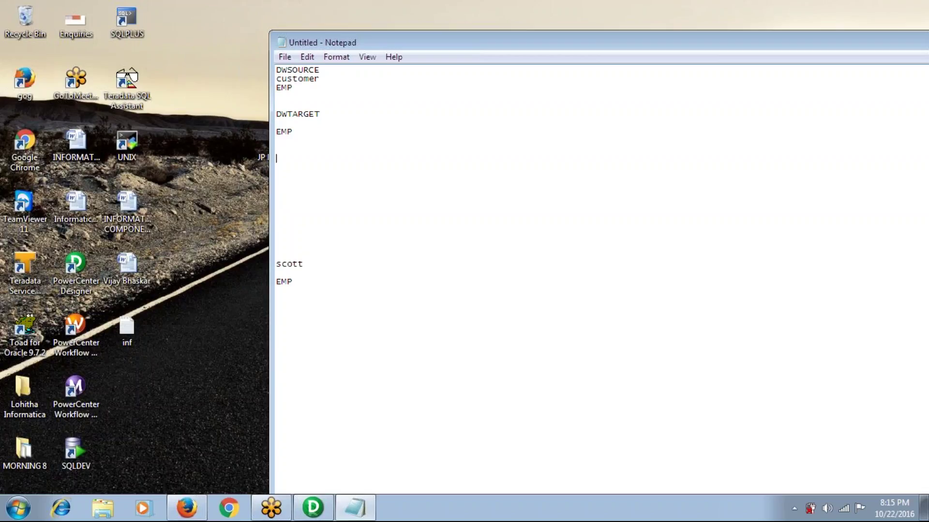
type("EMP")
key("Return")
key("Return")
key("Return")
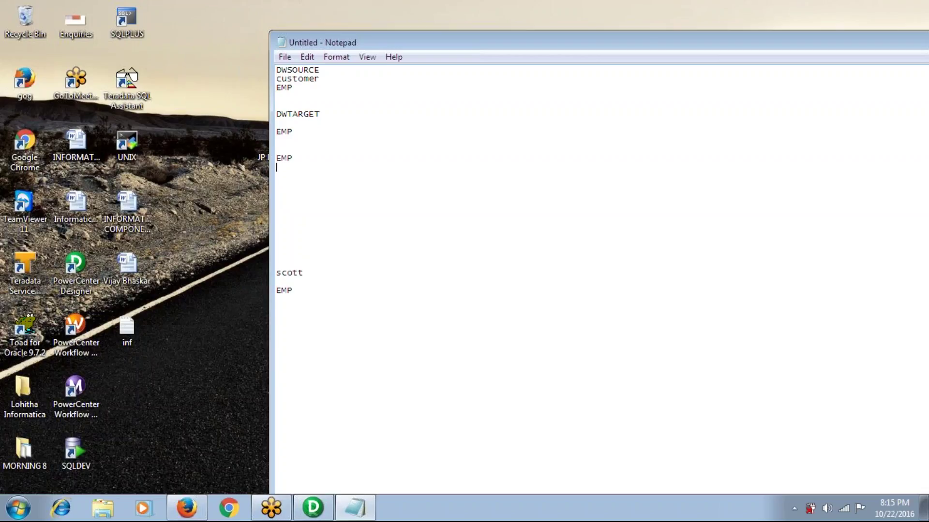
type("create ")
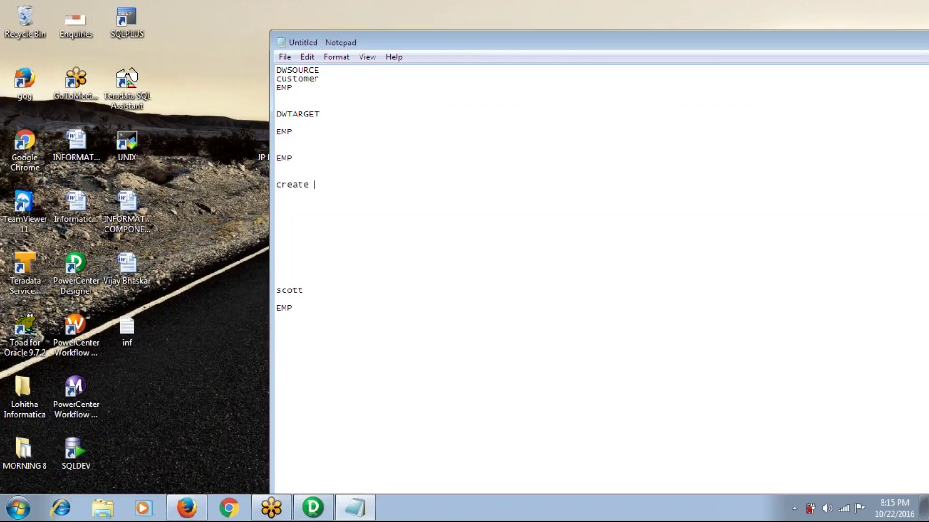
type("table EMP1 ")
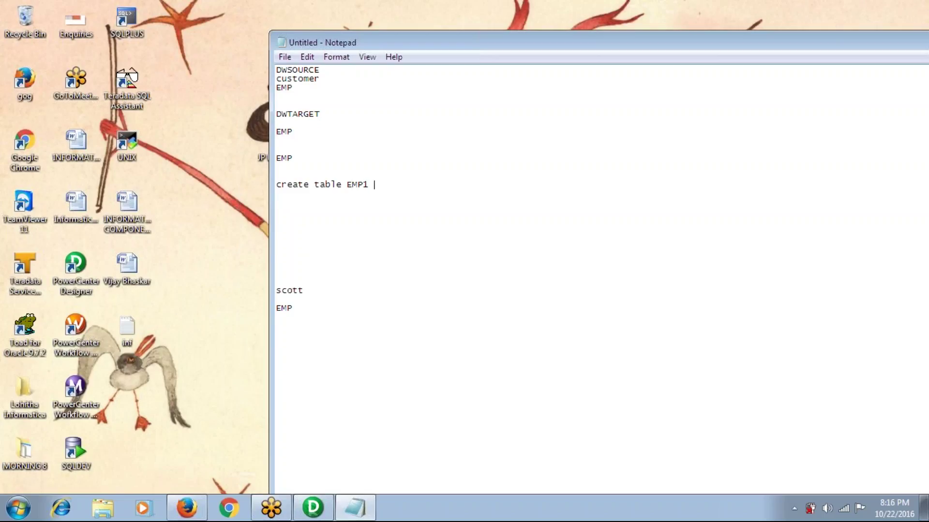
type("as select * from emp;")
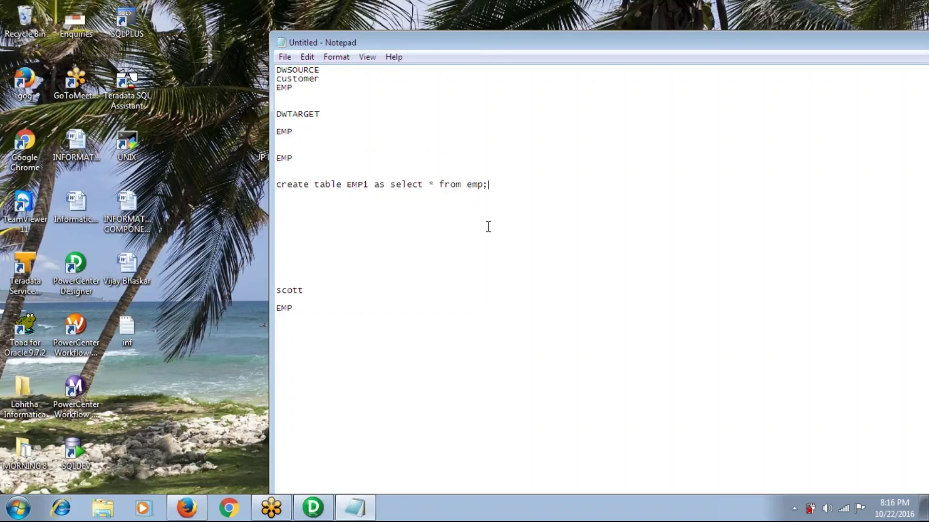
key("Return")
key("Return")
key("Return")
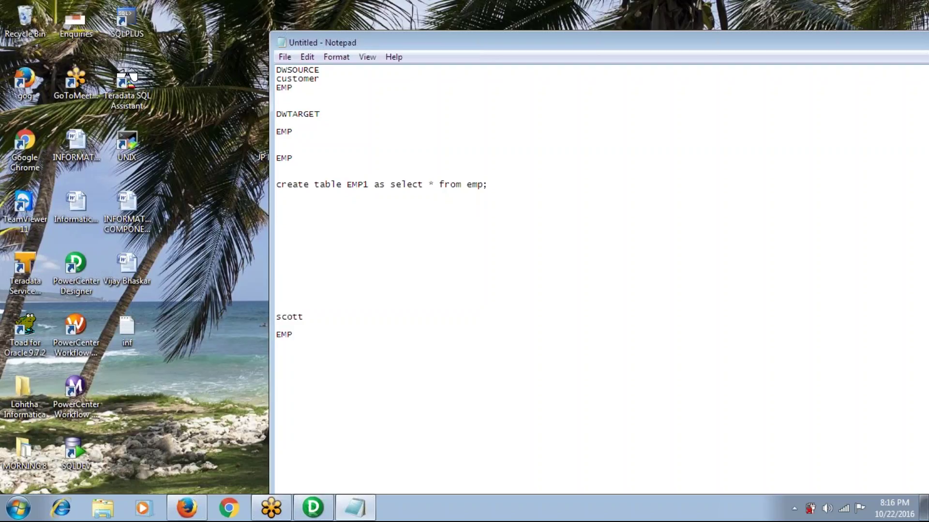
key("Up")
key("Up")
key("BackSpace")
type("where 1=2;")
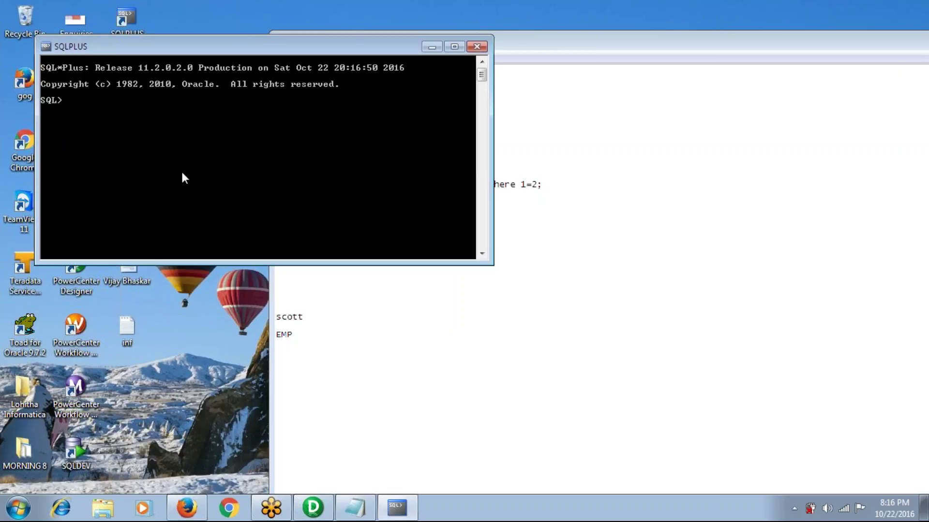
Connect to the sample schema with its credentials and run 'select * from EMP;'
type("connect scott/tiger")
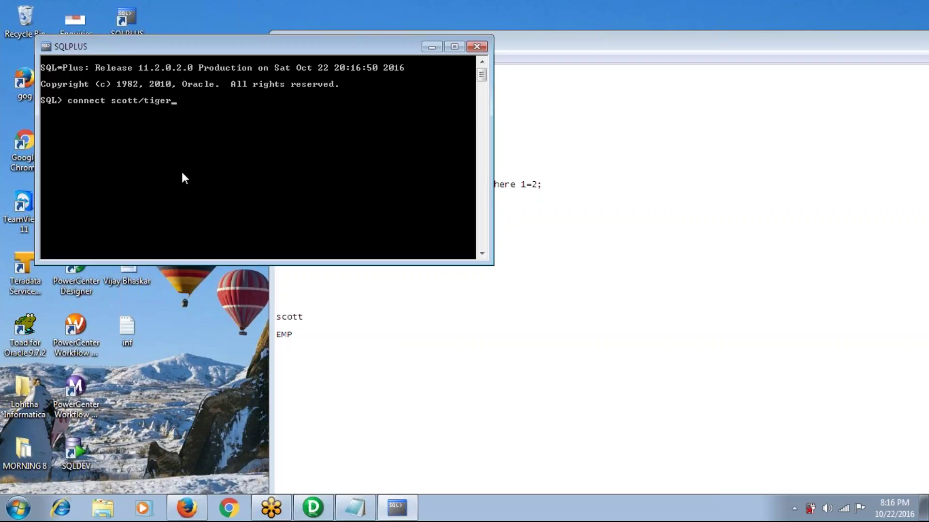
type(";")
key("Return")
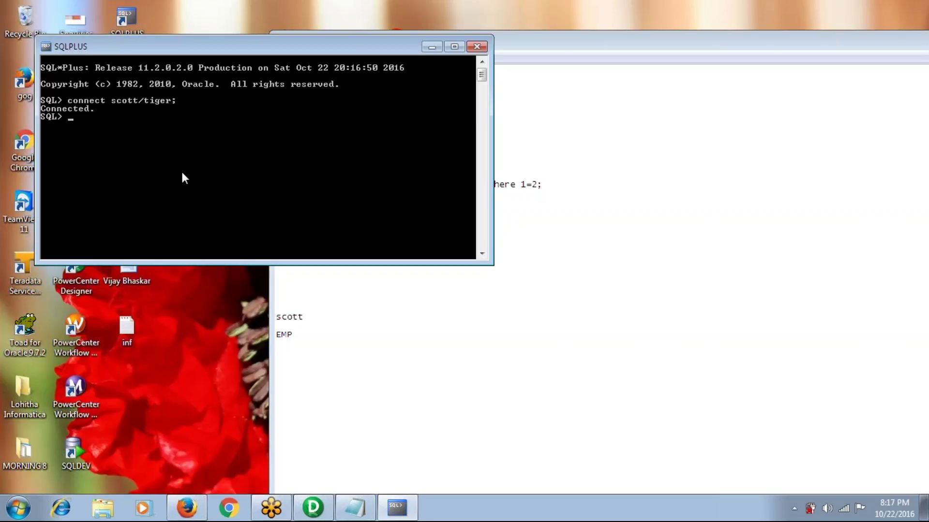
type("select * from EMP;")
key("Return")
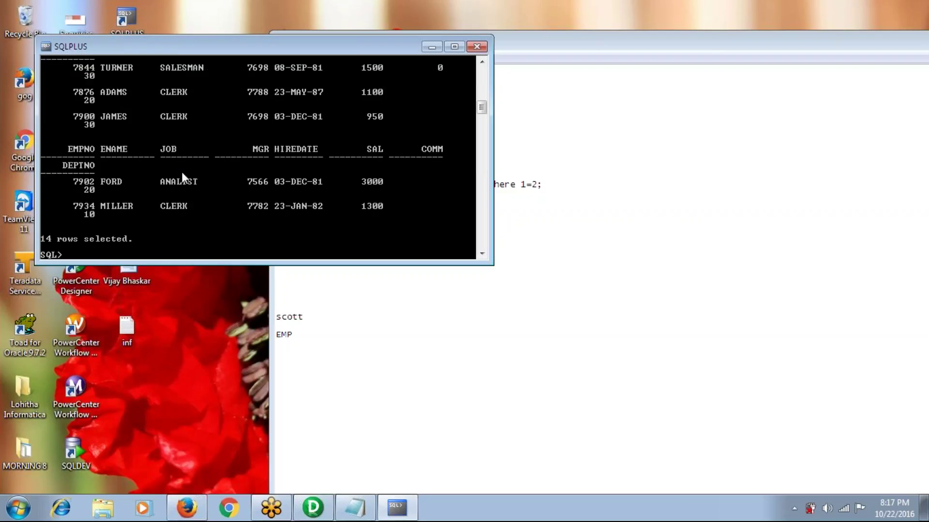
Run 'grant all on emp' to dw_source and to dw_target, then begin a dw_source connect
type("g")
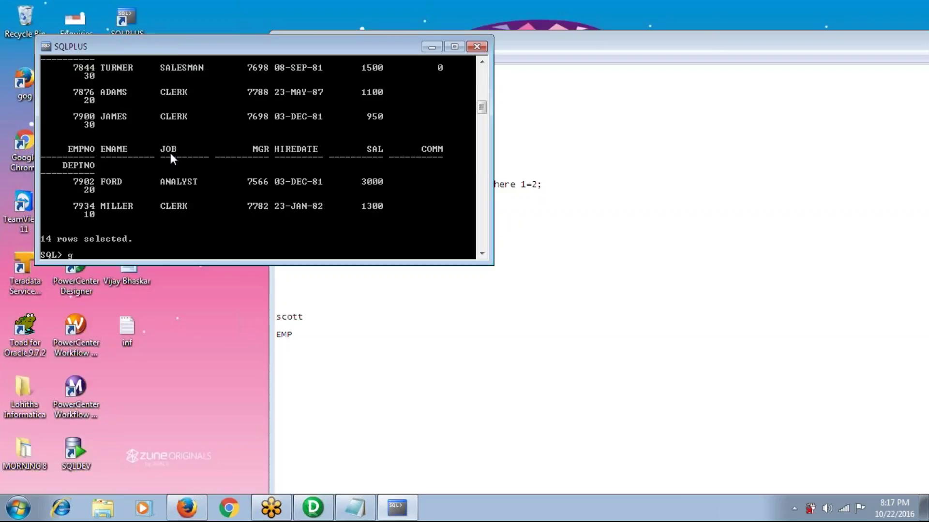
type("rant all on emp to dw")
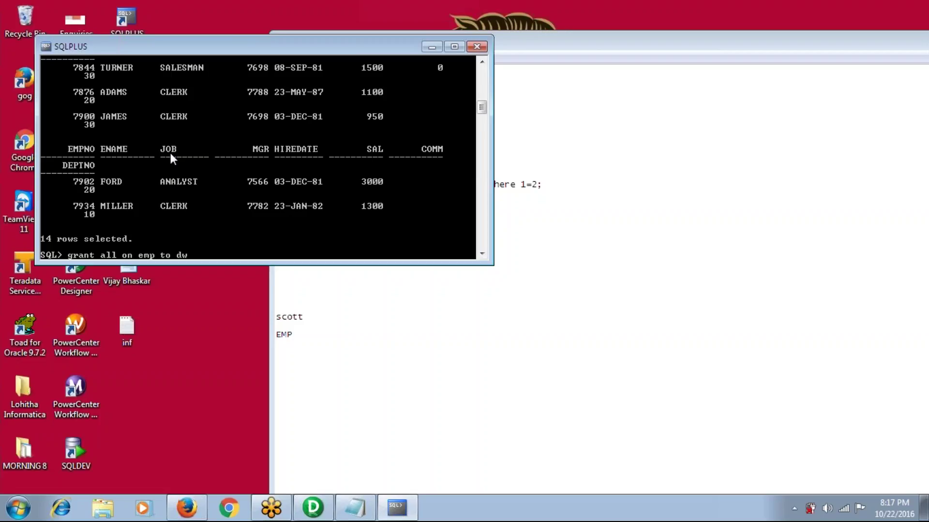
type("_source;")
key("Return")
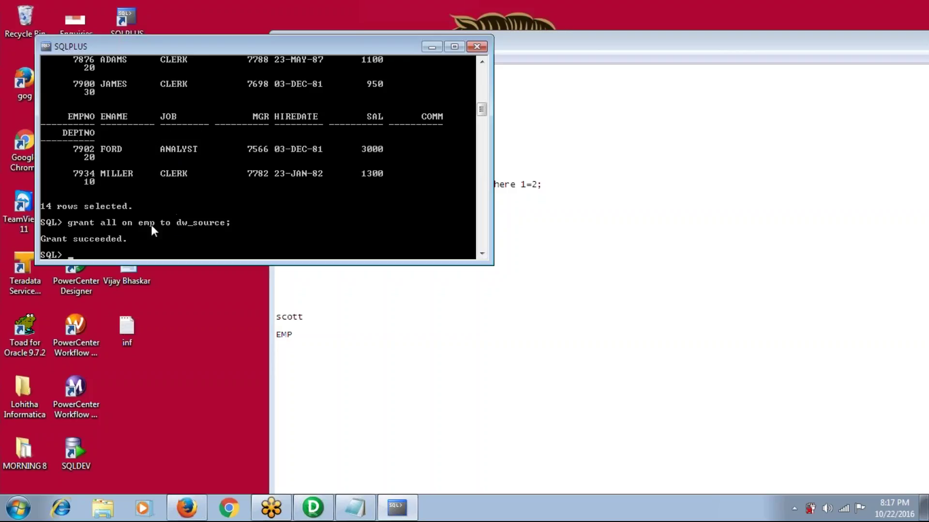
type("grant ")
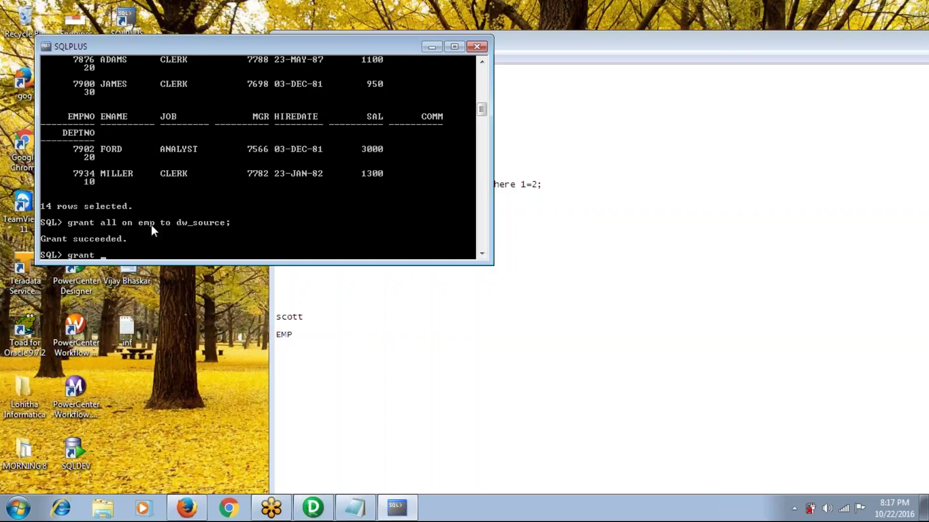
type("all on emp to dw_target;")
key("Return")
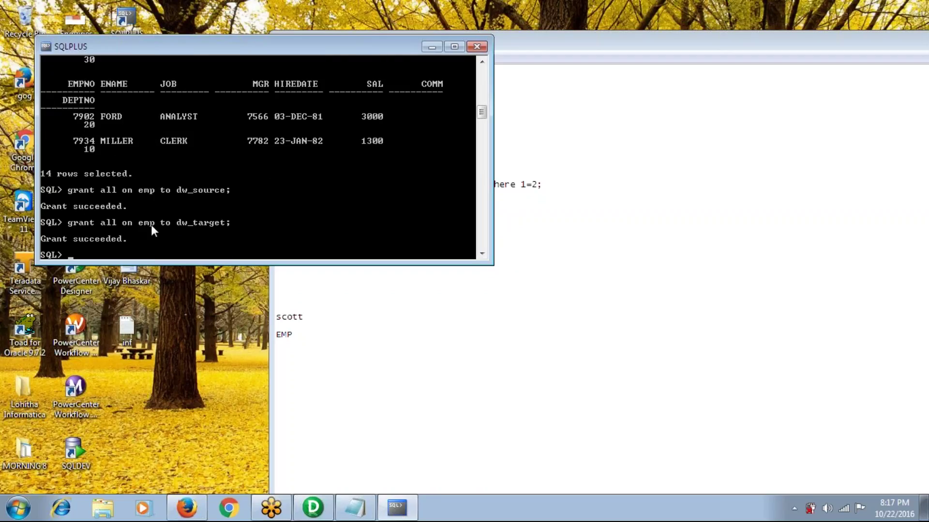
type("connect dw")
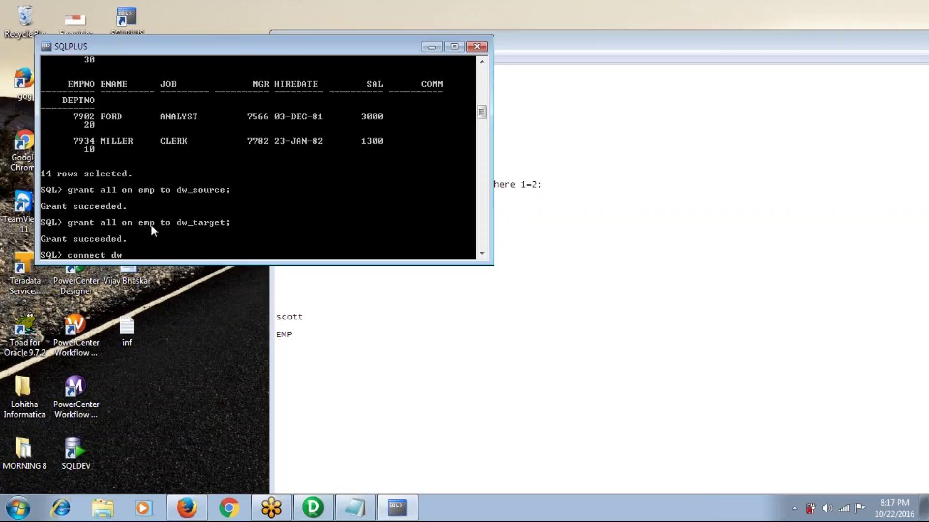
type("_source/source;")
Log in as dw_source and list its tables with select * from tab;
key("Return")
type("select * f")
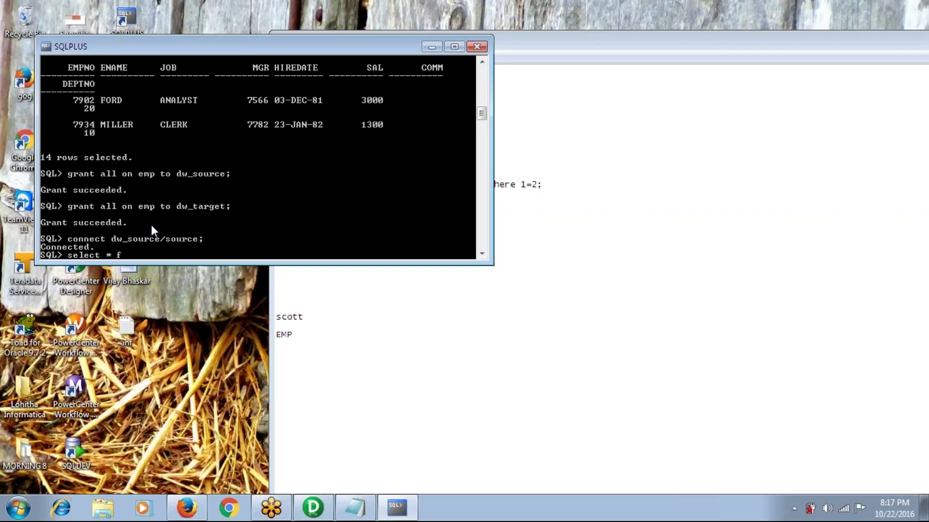
type("rom tab;")
key("Return")
Create table emp in DW_SOURCE as select * from scott.emp
type("create")
type(" tab")
key("BackSpace")
type("able")
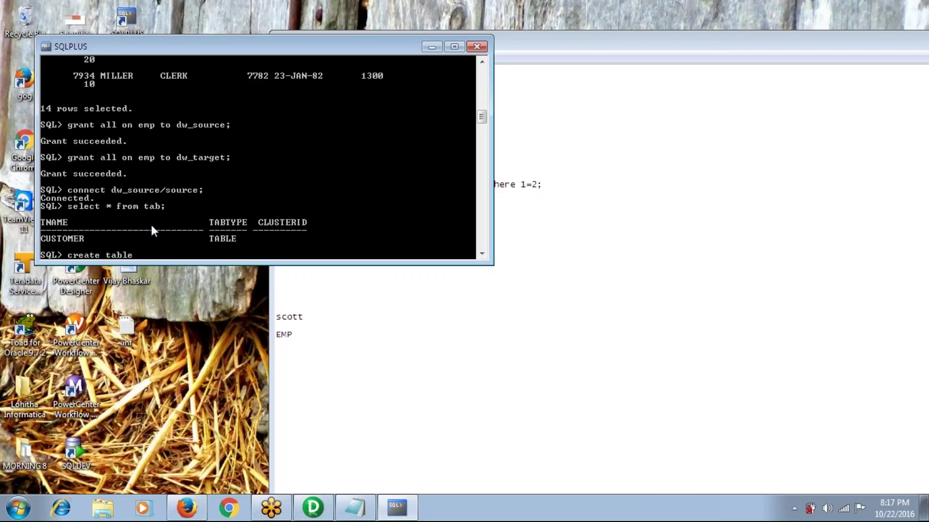
type(" emp as select * from")
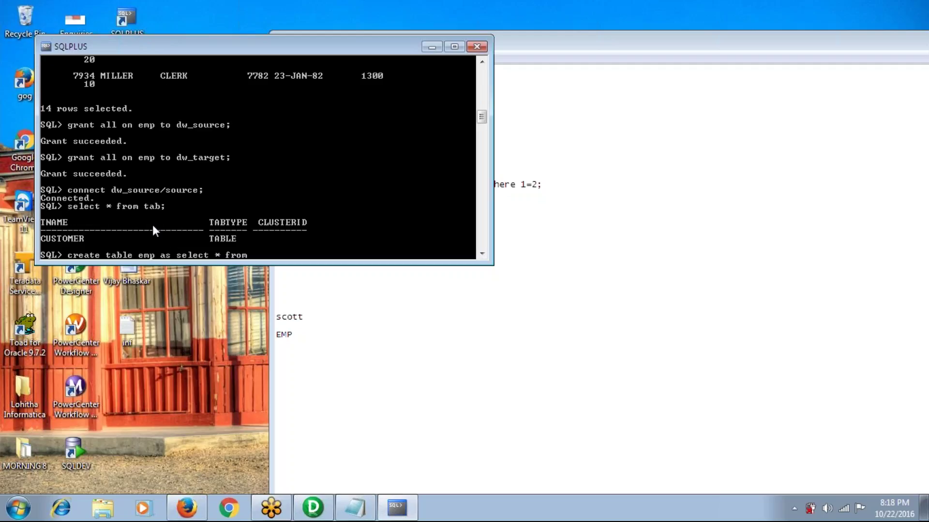
type(" scott.emp;")
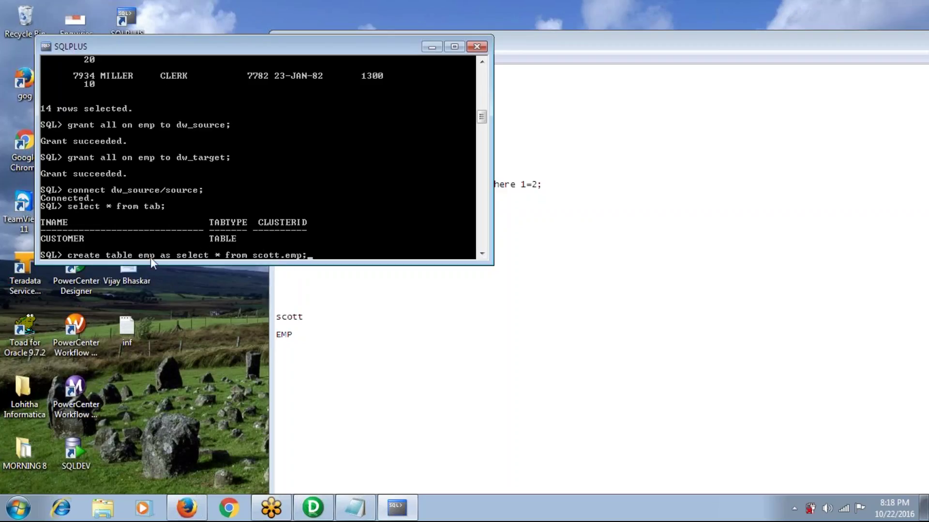
key("Return")
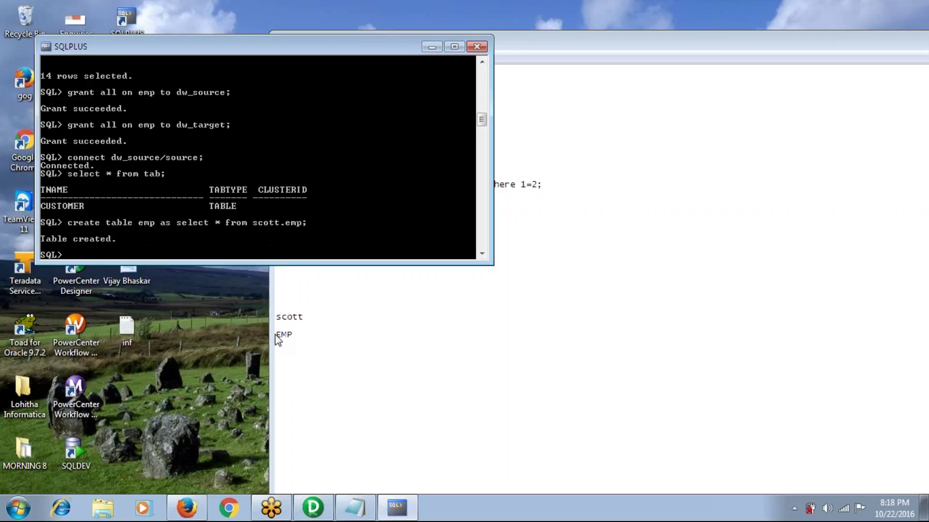
Confirm the new emp table lists all 14 rows, then commit
type("select * from emp;")
key("Return")
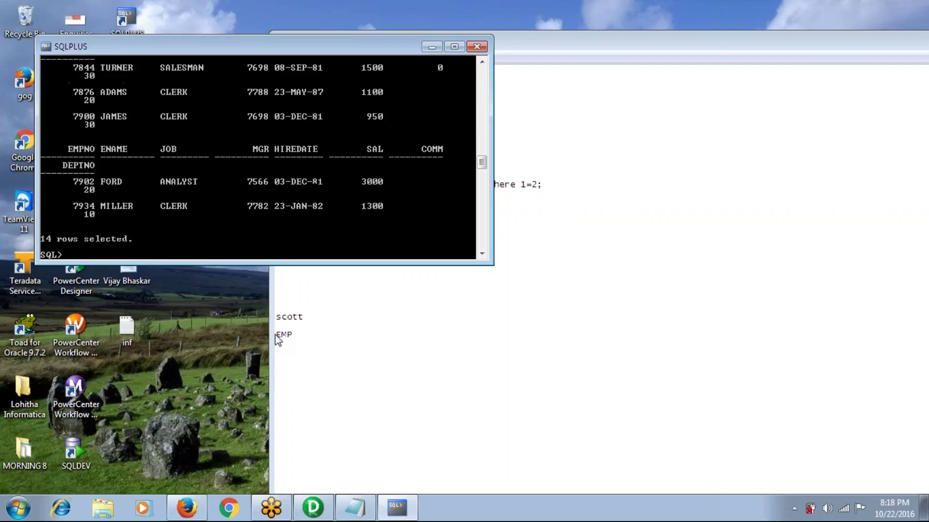
type("commit;")
key("Return")
type("connect dw_target/targ")
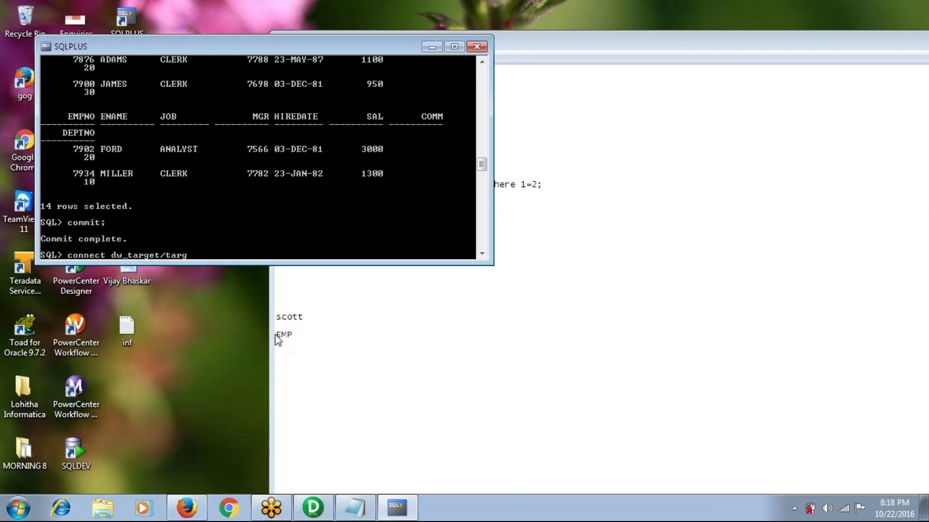
type("et;")
As dw_target, create an empty emp from scott.emp using where 1=2
key("Return")
type("cr")
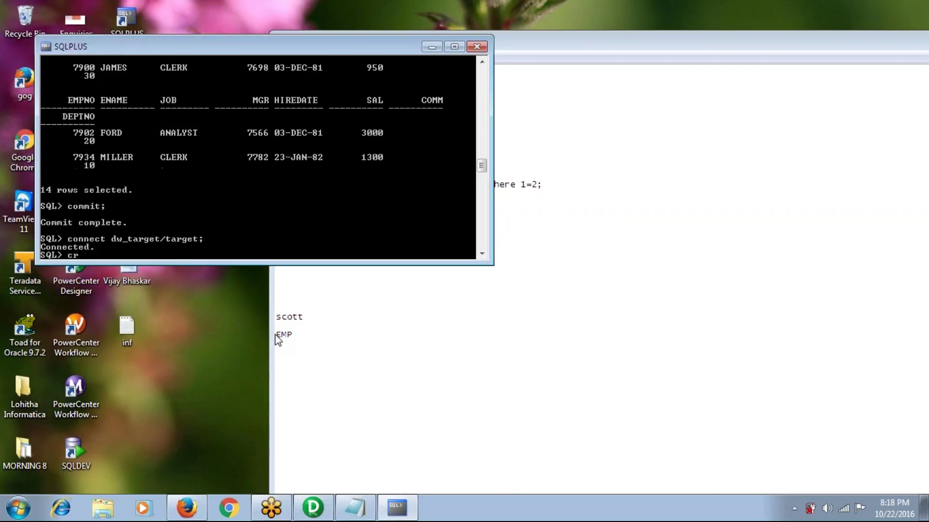
type("eate table")
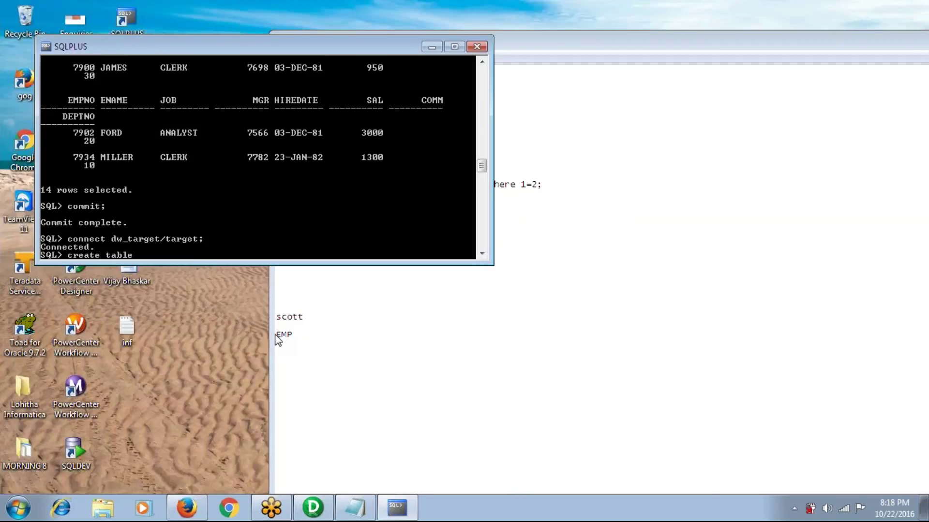
type(" emp as select * from sc")
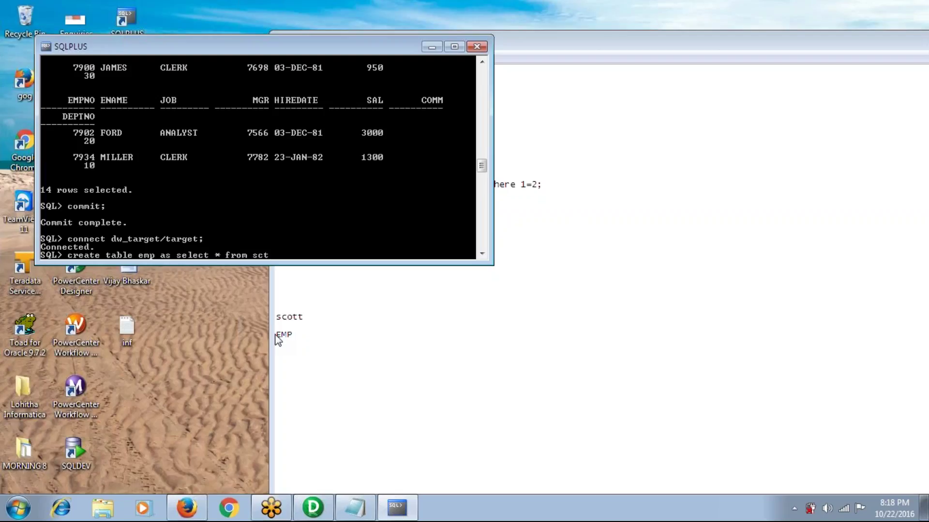
type("ott.emp")
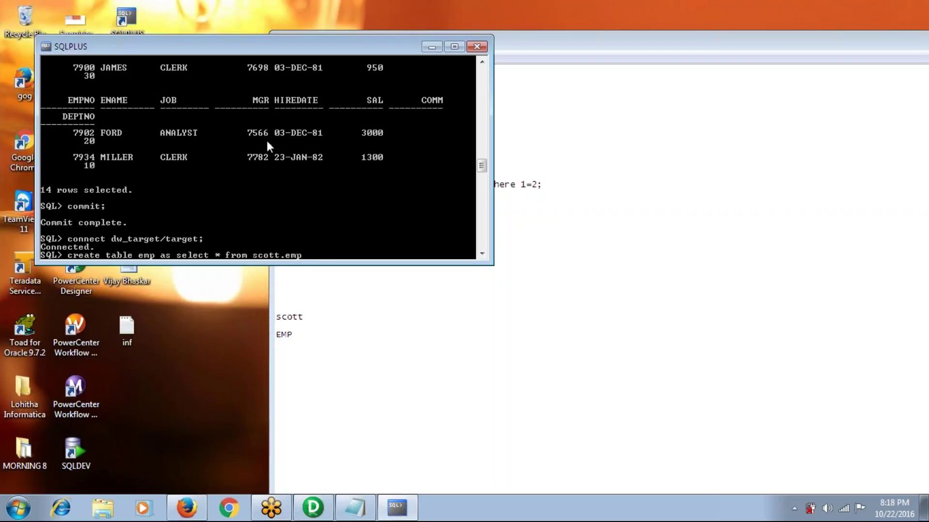
type("where 1=2;")
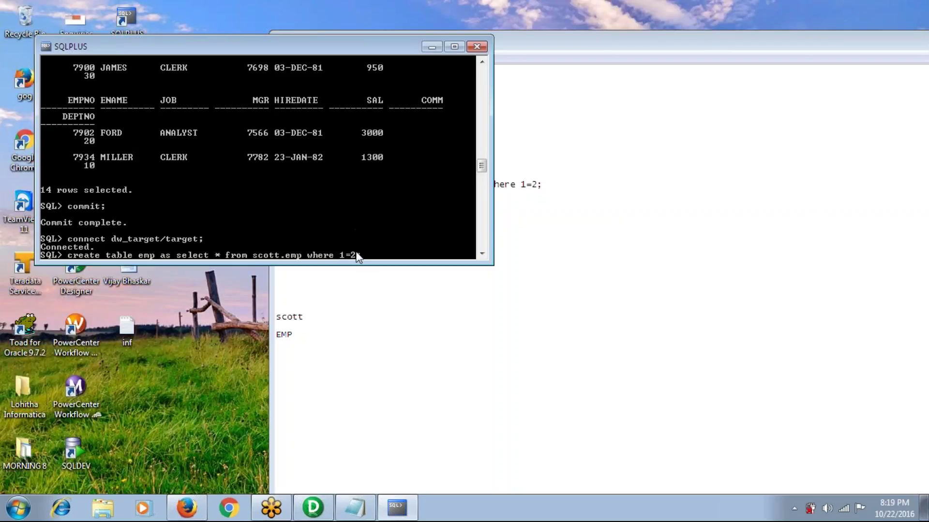
key("Return")
Verify emp has no rows, describe its columns with desc emp, and commit
type("select * from emp;")
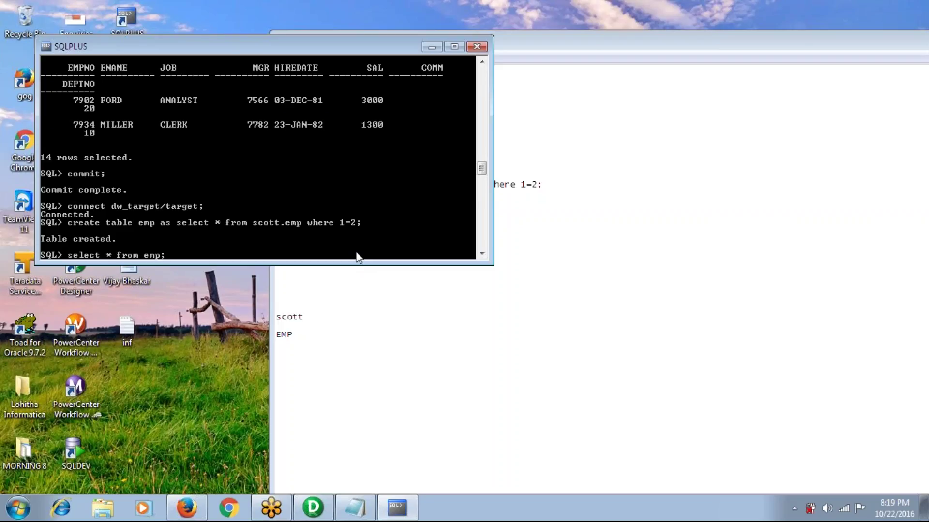
key("Return")
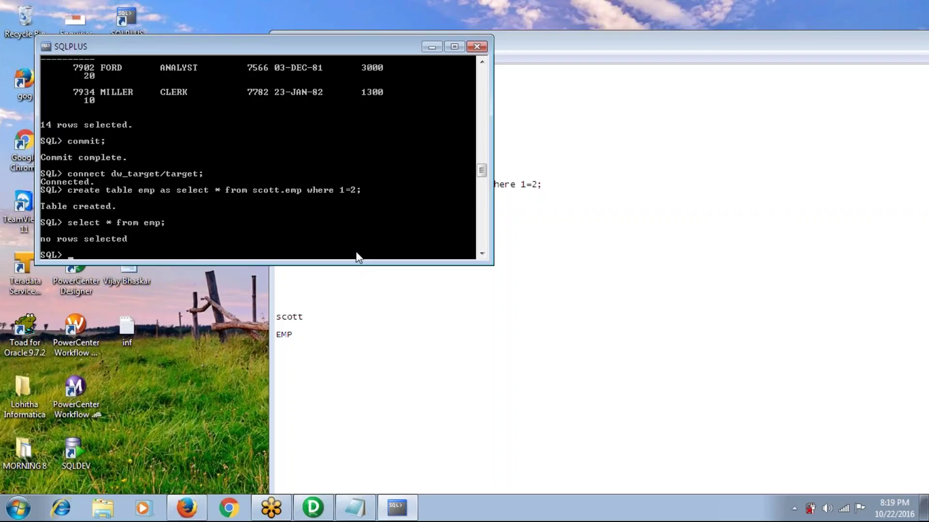
type("desc emp;")
key("Return")
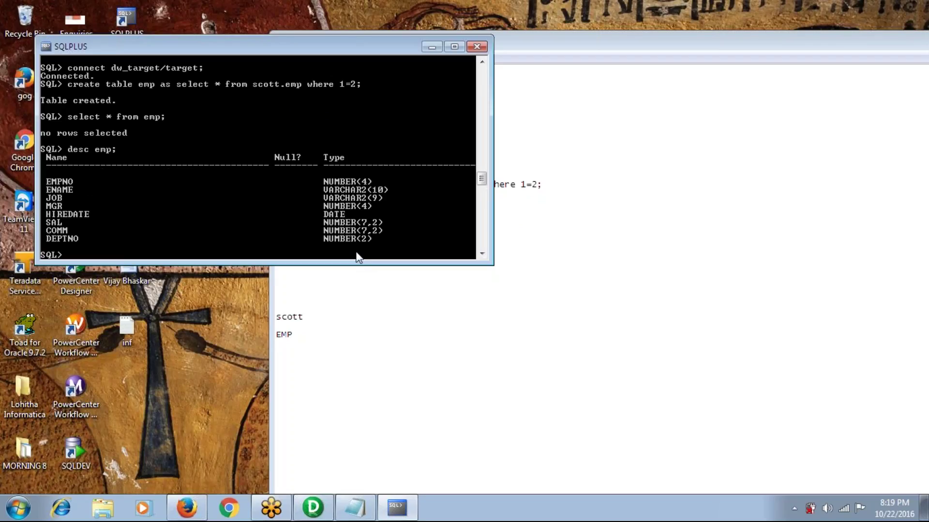
type("commit;")
key("Return")
Open MORNINGBATCH, expand Sources, Targets and DW_SOURCE, then switch to the Source Analyzer
left_click(319, 510)
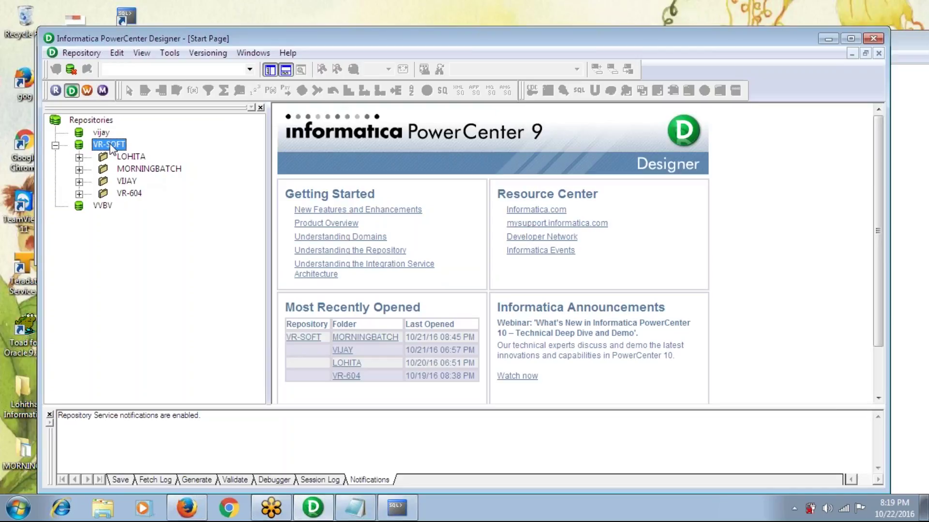
right_click(140, 170)
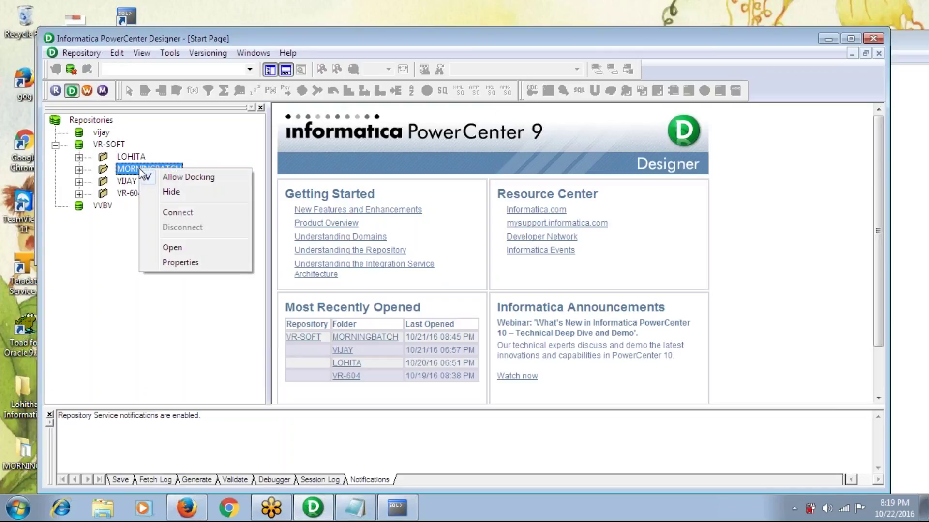
left_click(173, 248)
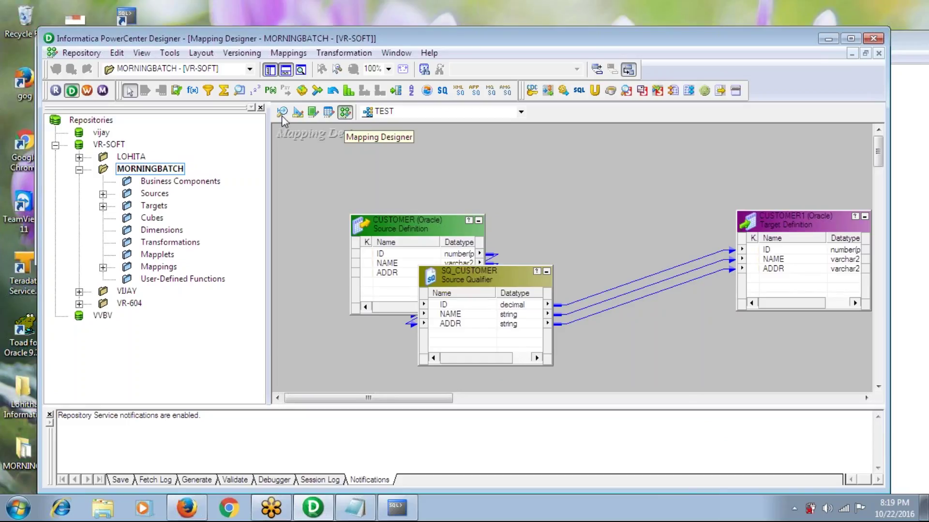
left_click(103, 194)
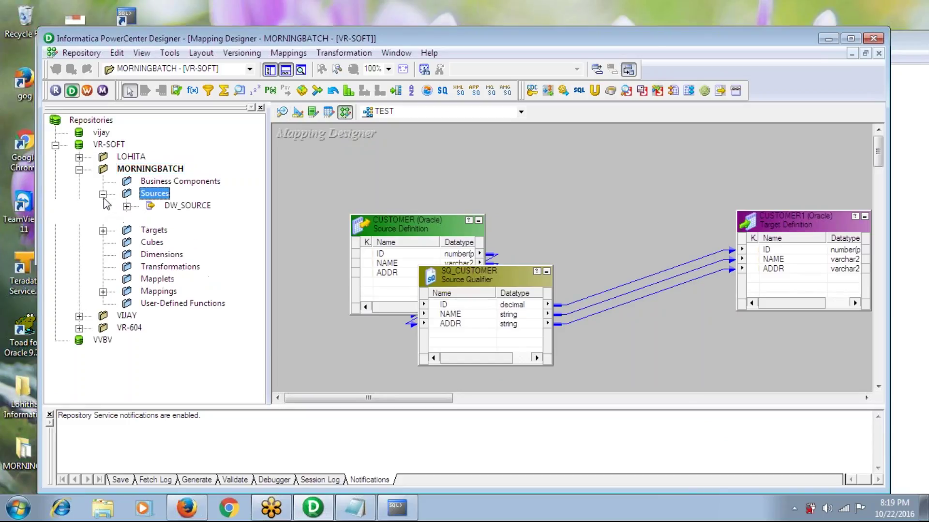
left_click(103, 231)
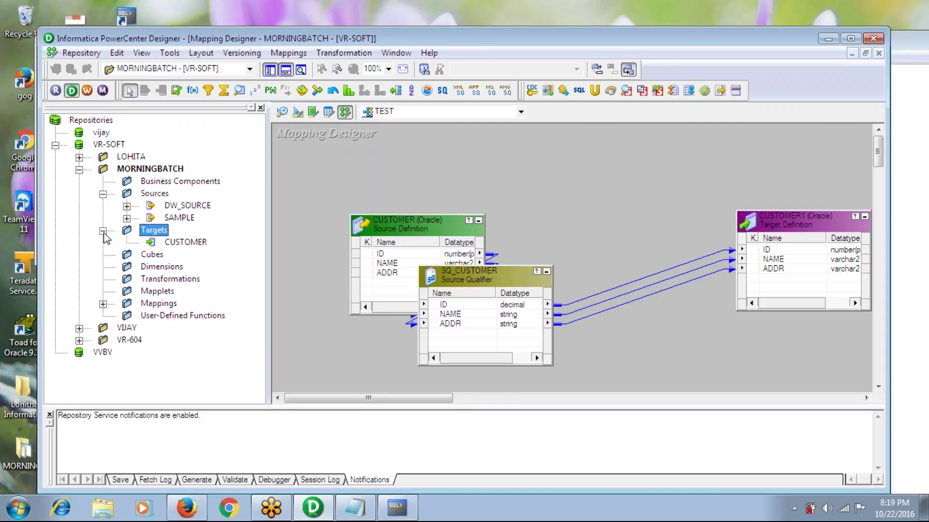
left_click(127, 207)
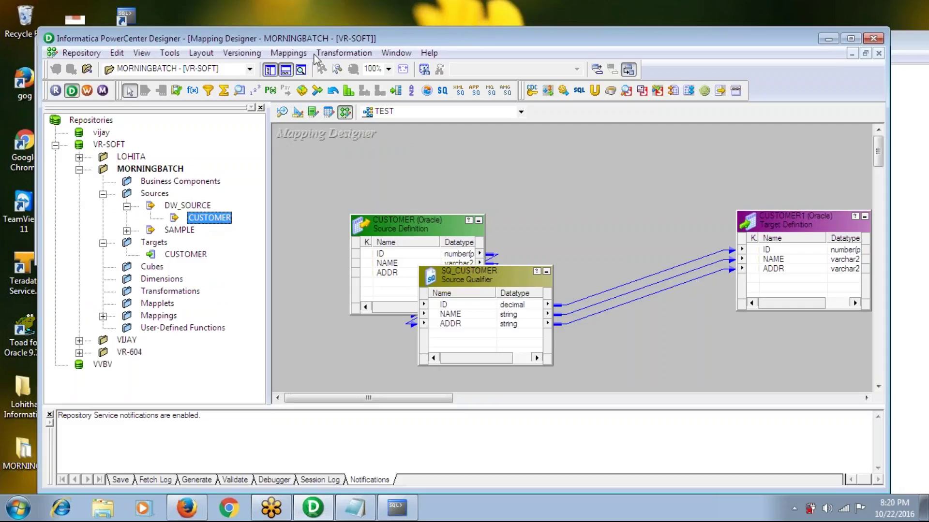
left_click(284, 112)
Import a source from the DW_SOURCE ODBC data source, entering the dw_source username and password
left_click(293, 55)
left_click(298, 68)
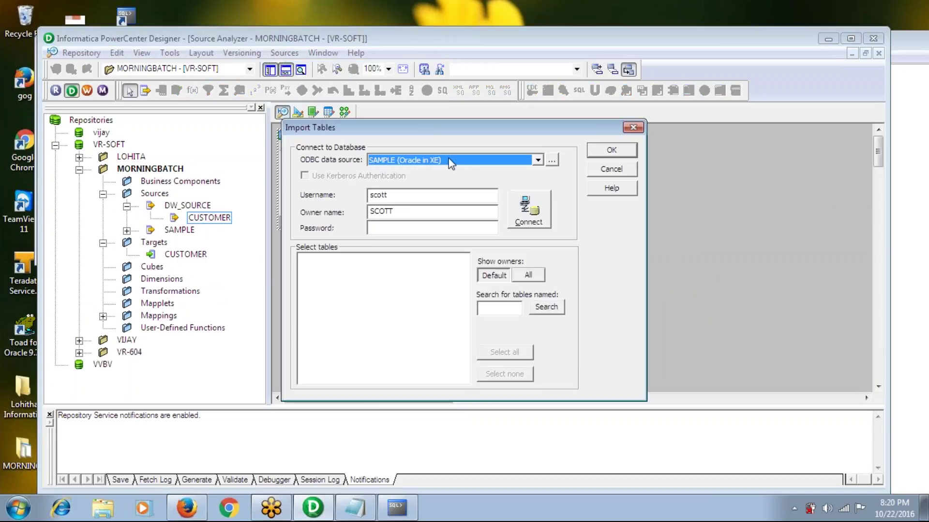
left_click(457, 161)
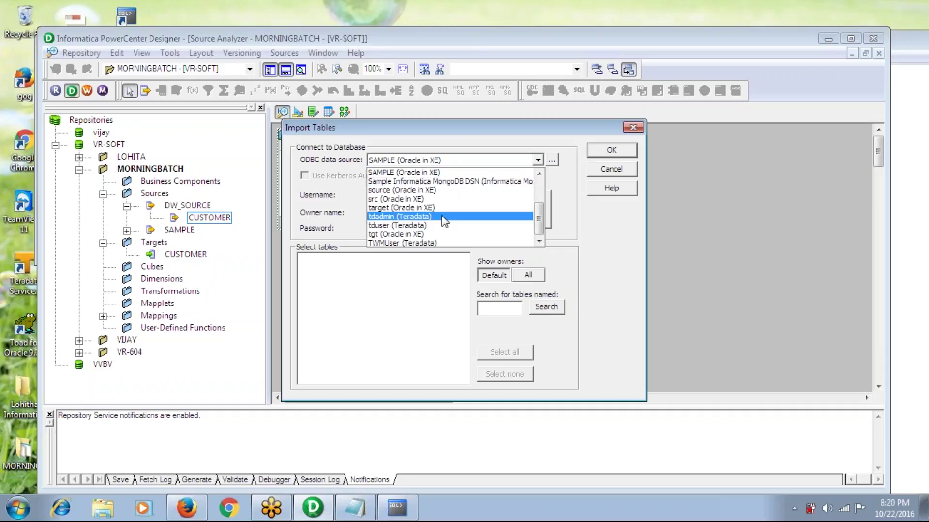
left_click_drag(540, 213, 540, 190)
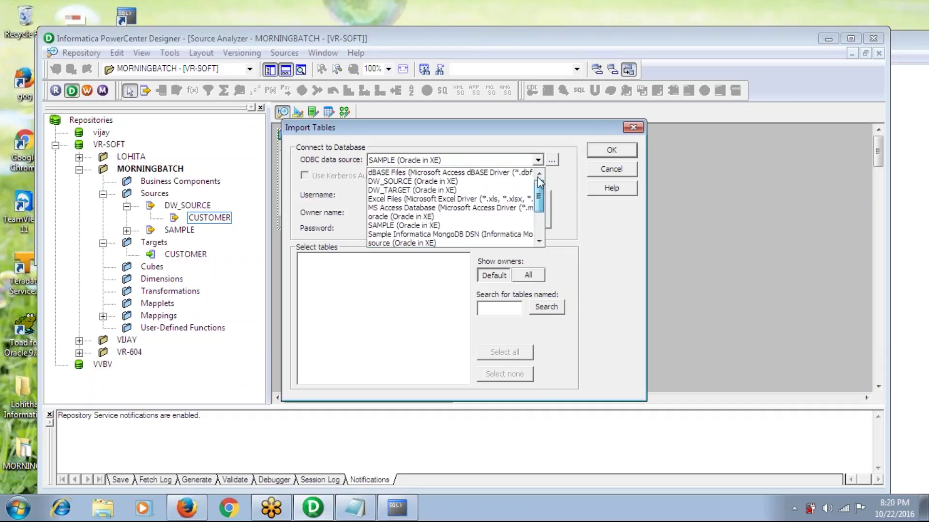
left_click(477, 184)
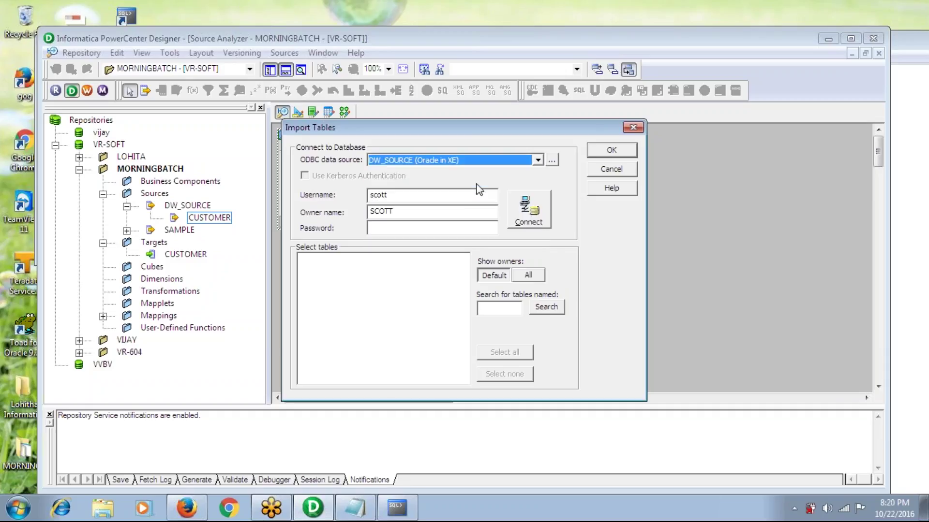
left_click(421, 199)
key("BackSpace")
key("BackSpace")
key("BackSpace")
key("BackSpace")
key("BackSpace")
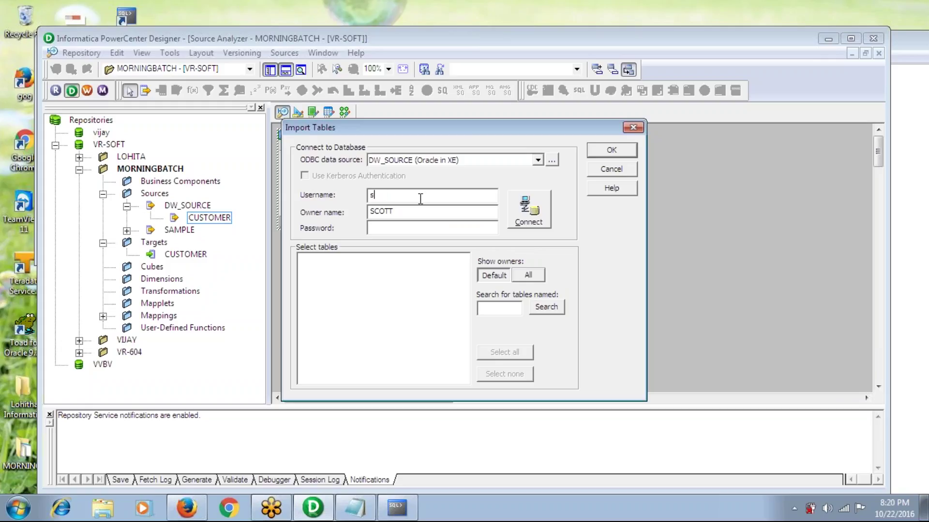
type("dw_sou")
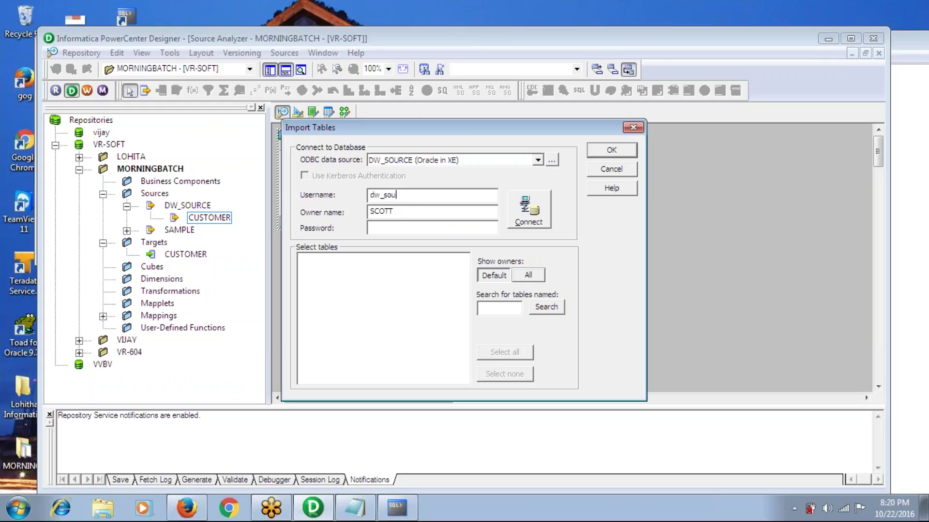
type("rce")
key("Tab")
type("source")
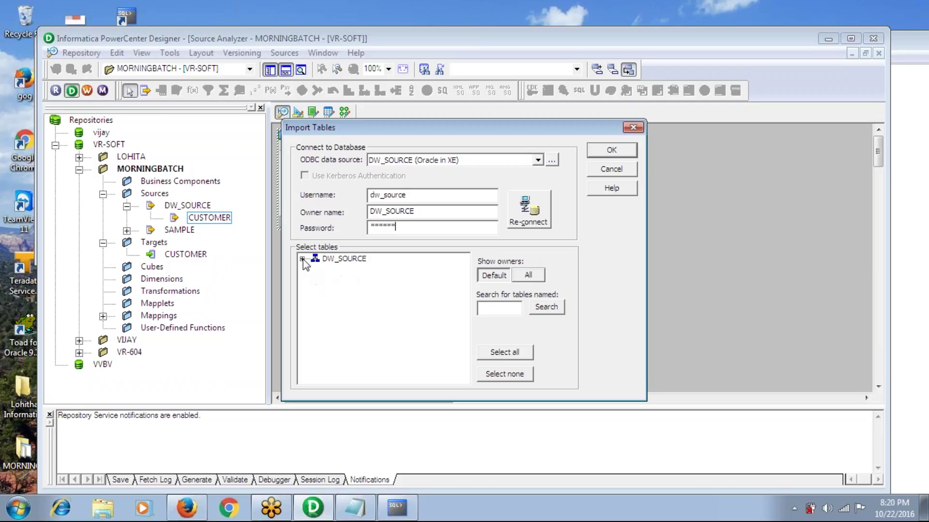
Expand the schema's TABLES, select only EMP and import it
left_click(302, 258)
left_click(315, 269)
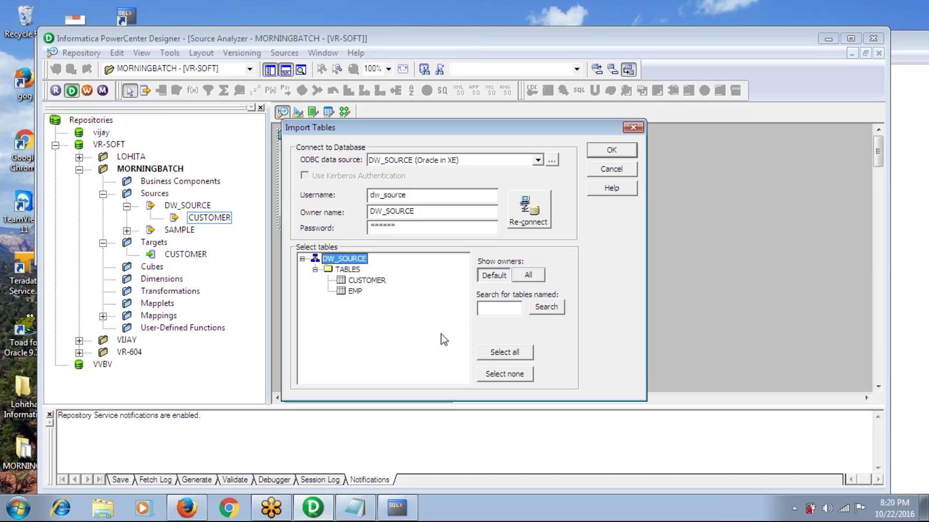
left_click(366, 281)
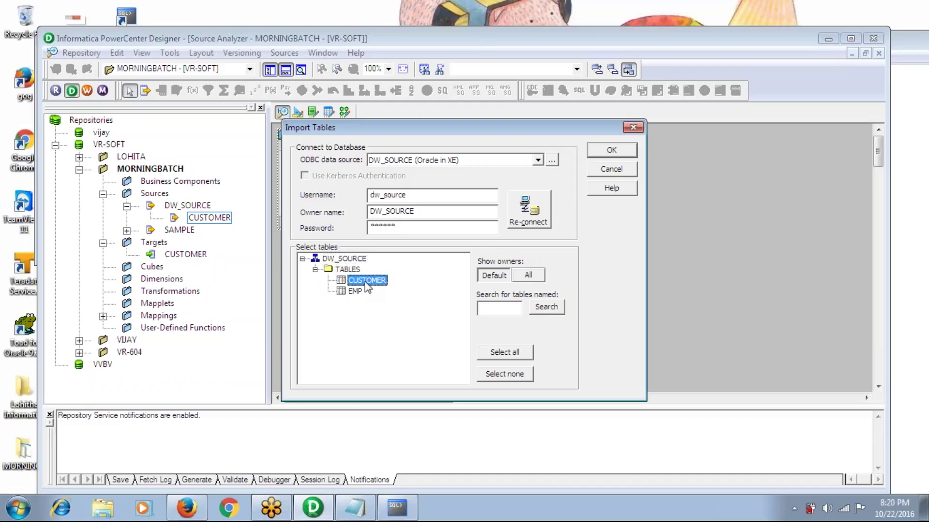
left_click(355, 292, "ctrl")
left_click(492, 307)
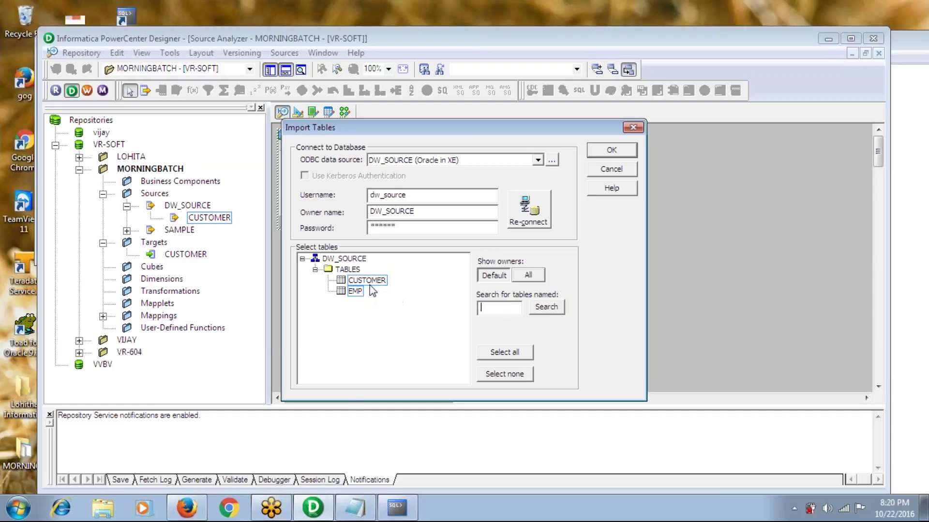
left_click(358, 291)
left_click(608, 154)
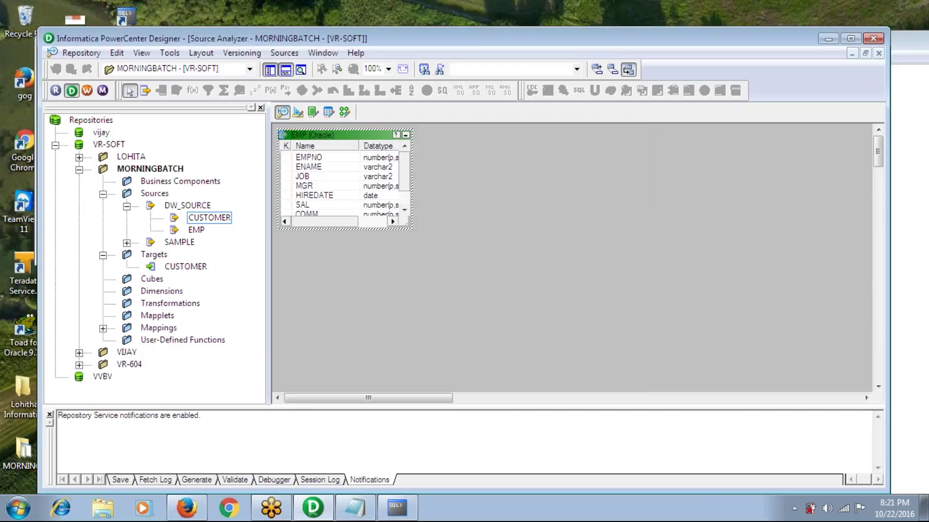
Save the repository, then open the Target Designer and clear all tables from its workspace
key("ctrl+s")
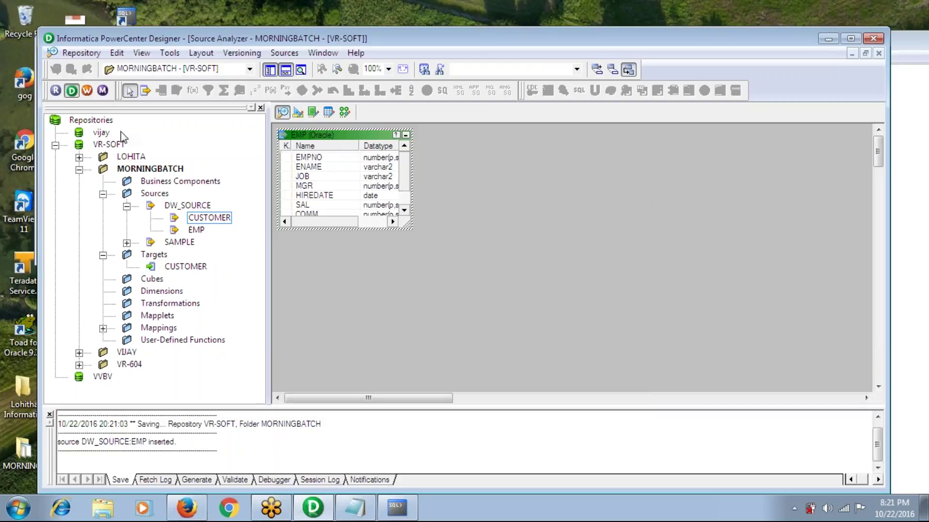
left_click(298, 113)
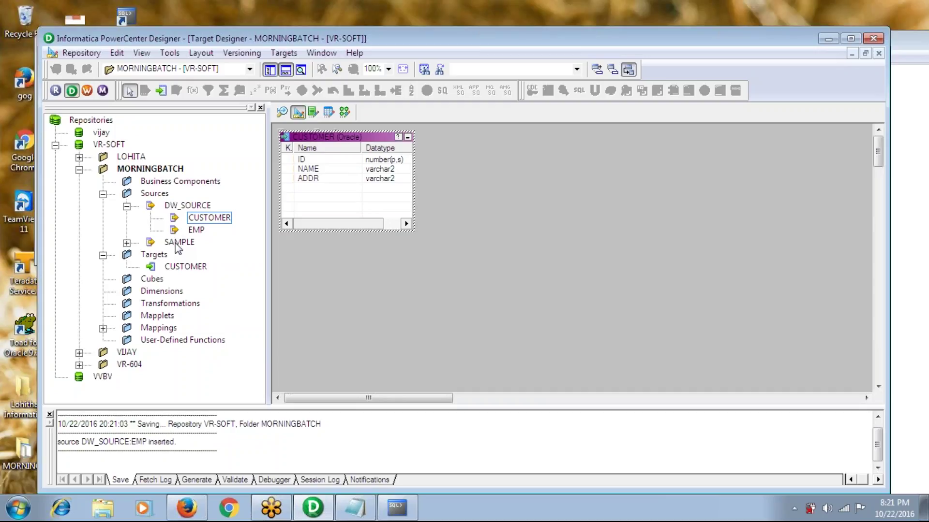
left_click(161, 255)
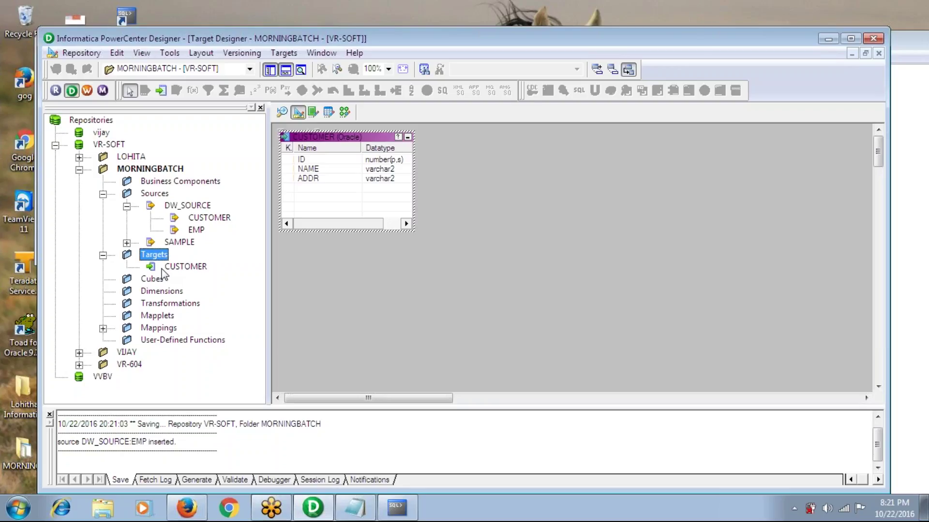
right_click(480, 190)
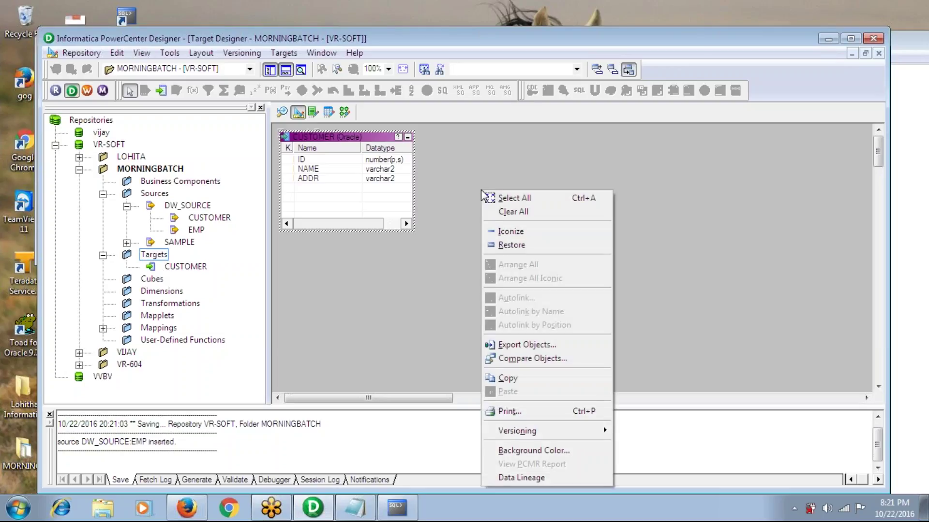
left_click(505, 213)
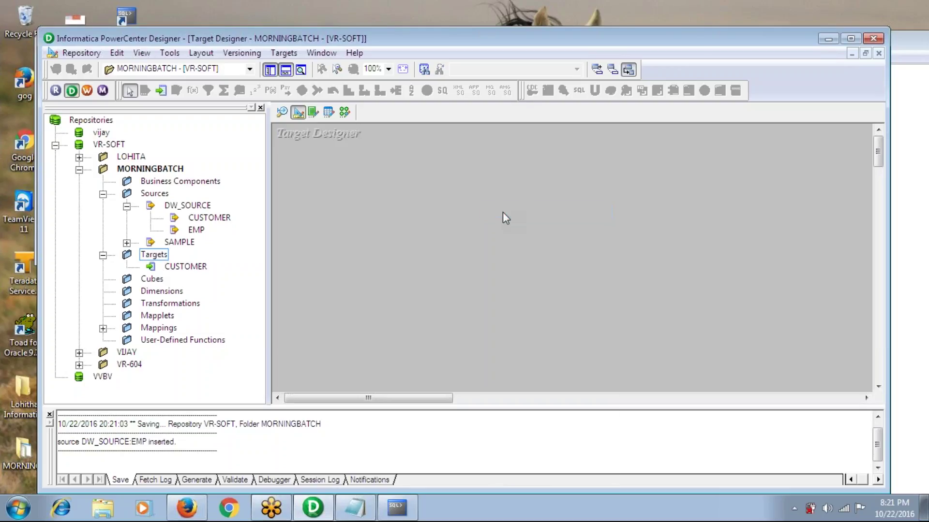
Import a target from DW_TARGET, retrying the password after a logon error to connect
left_click(285, 54)
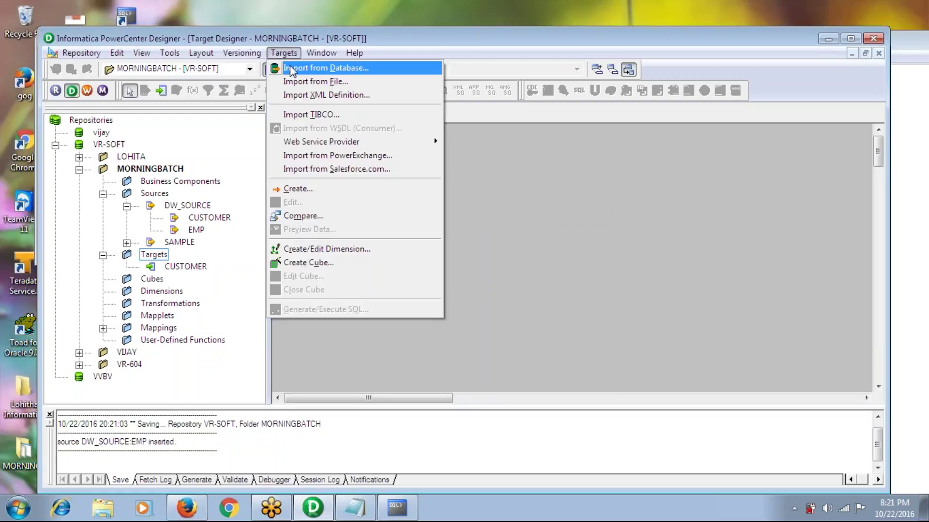
left_click(291, 70)
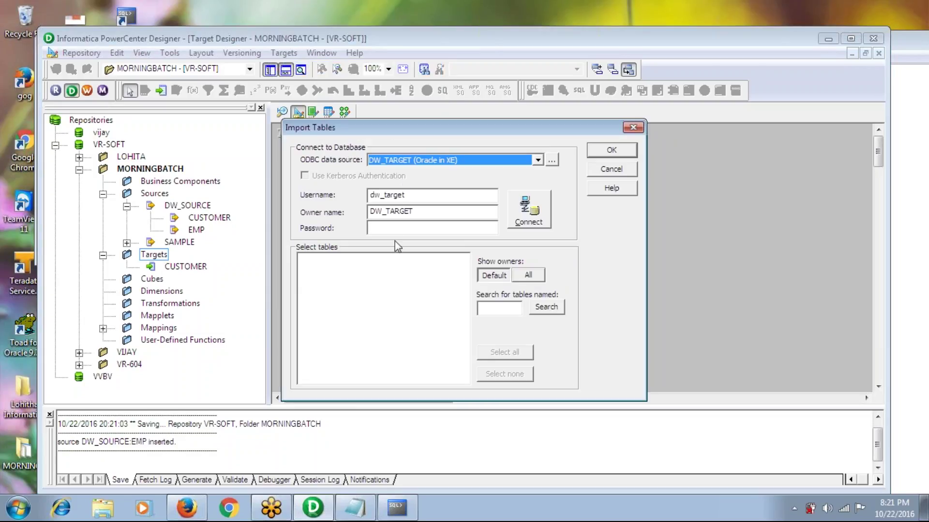
left_click(395, 228)
type("dw_target")
key("Return")
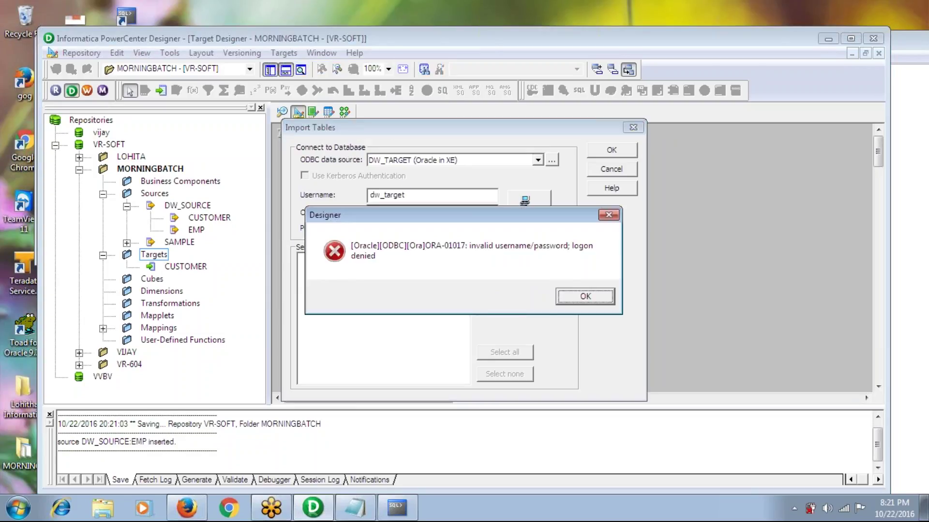
left_click(586, 295)
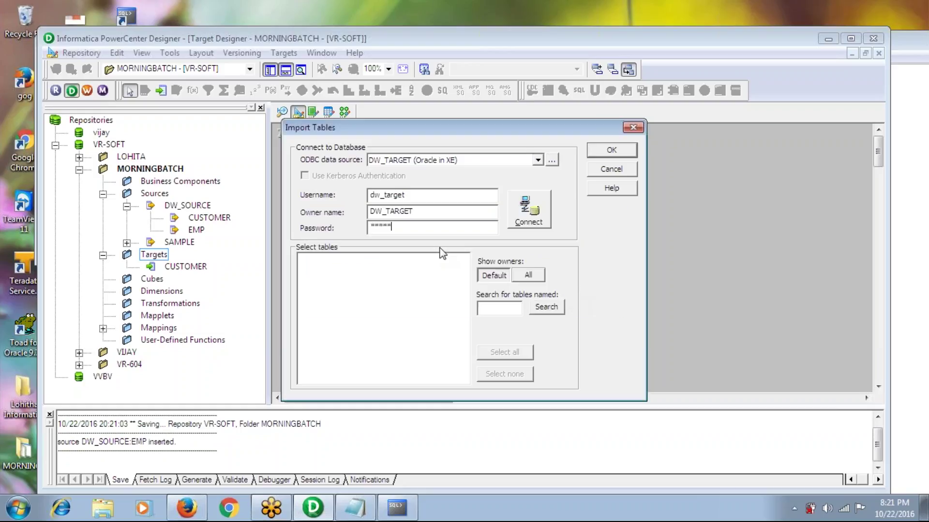
key("BackSpace")
key("BackSpace")
key("BackSpace")
key("BackSpace")
key("BackSpace")
key("BackSpace")
type("dw_tar")
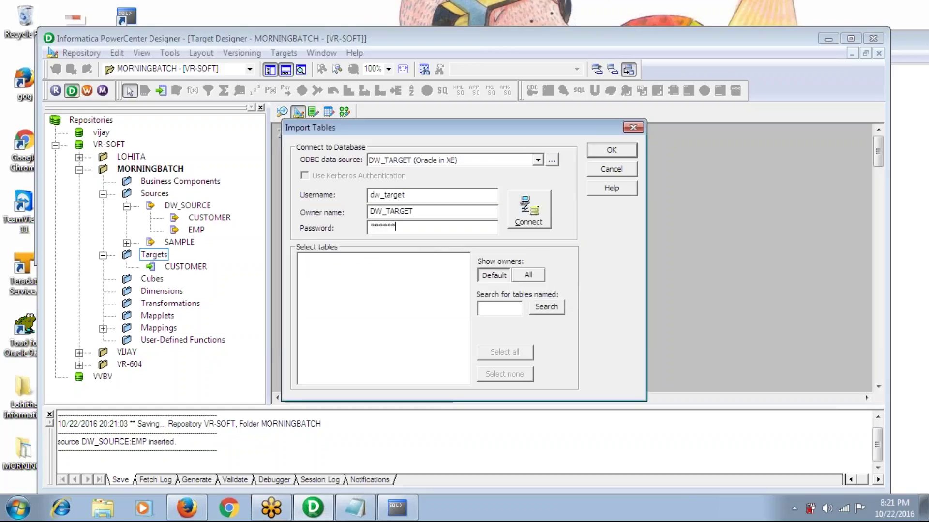
key("Return")
Expand TABLES, select EMP and import it as a target definition
left_click(302, 259)
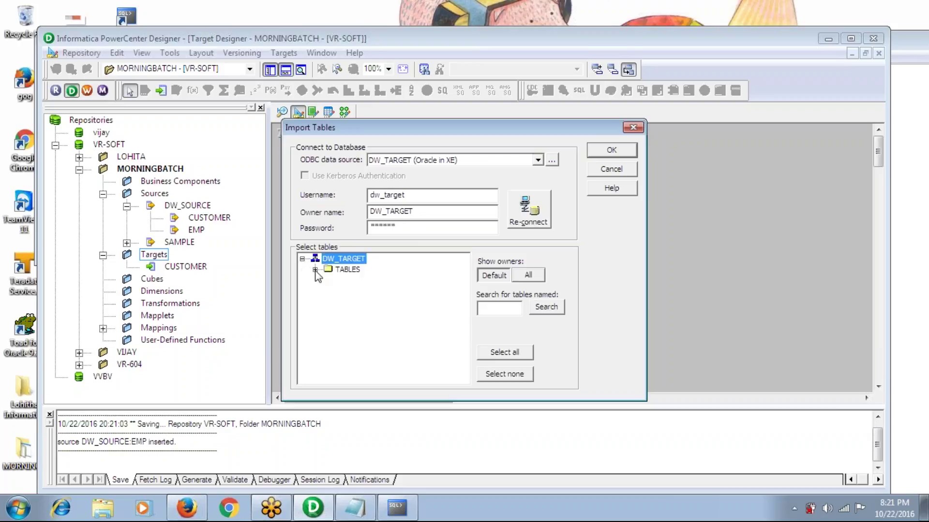
left_click(315, 270)
left_click(353, 291)
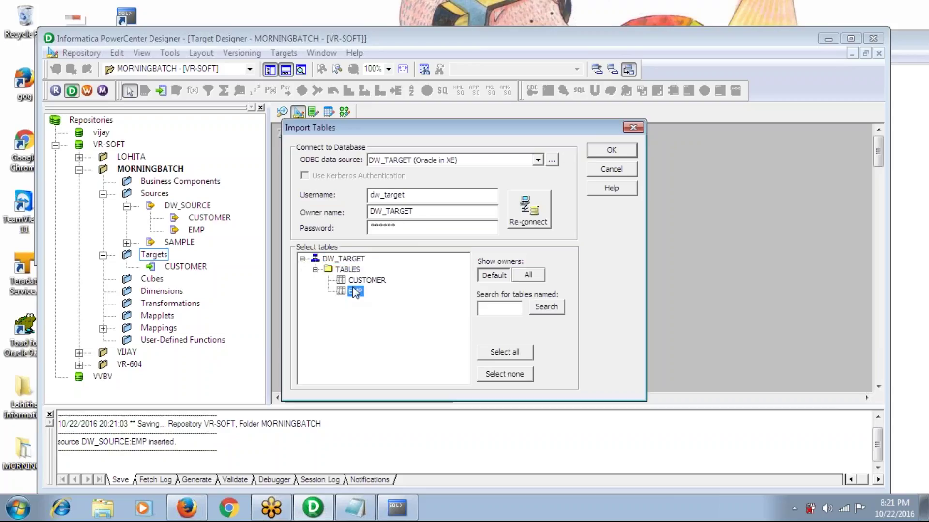
left_click(611, 150)
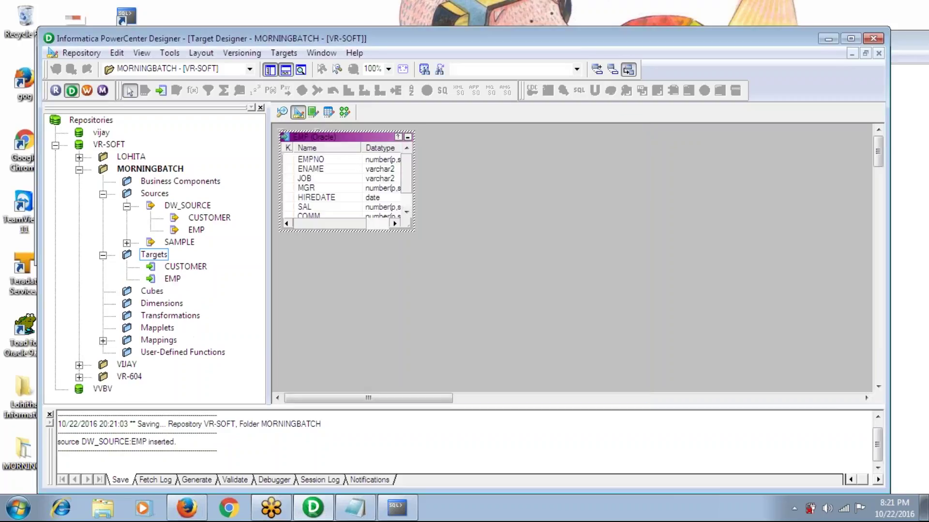
Save the EMP target and create a new mapping named FILTER
key("ctrl+s")
left_click(347, 111)
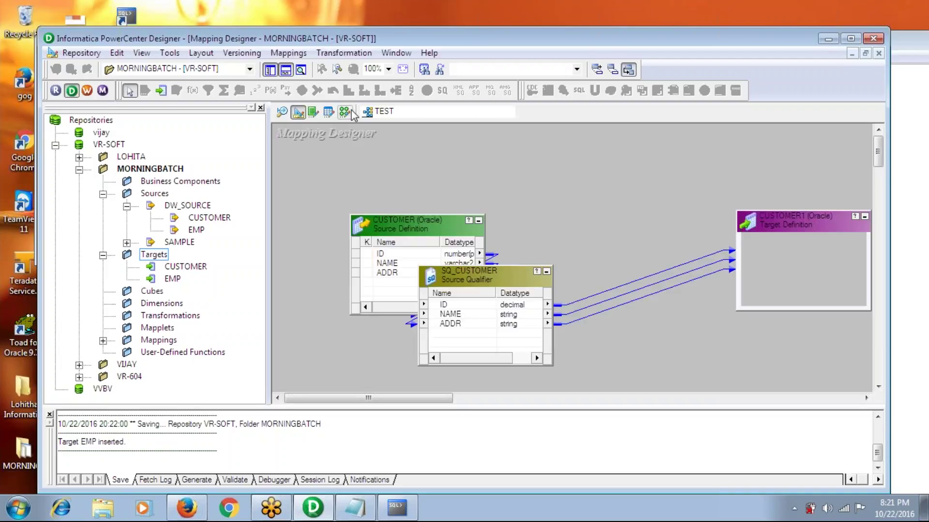
left_click(296, 53)
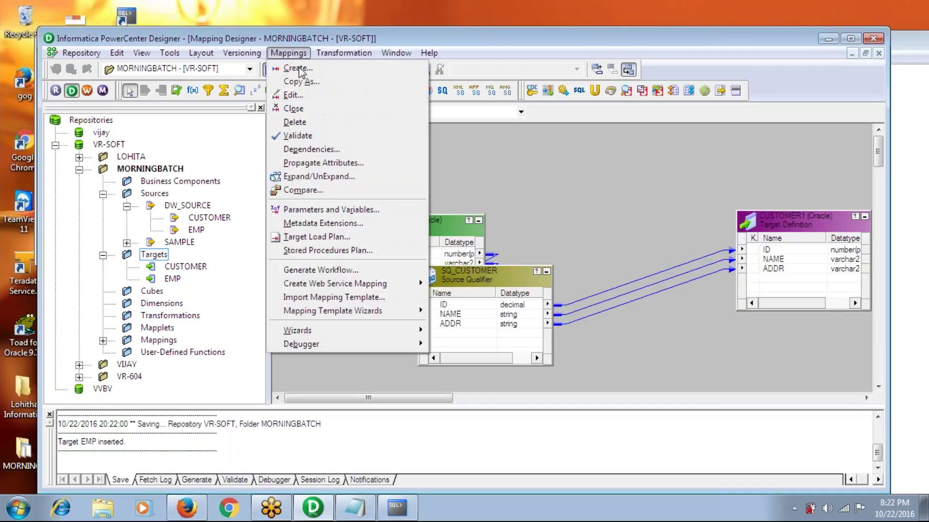
left_click(298, 68)
type("FILT")
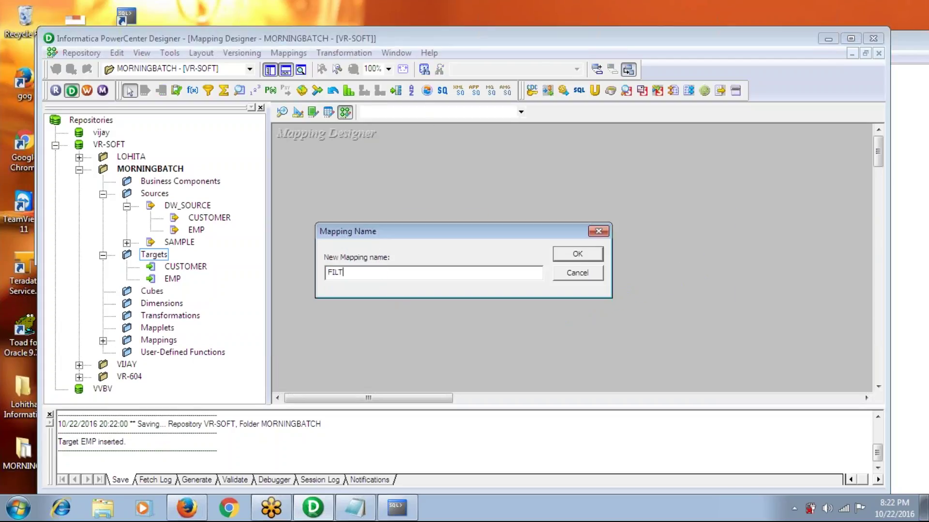
type("ER")
key("Return")
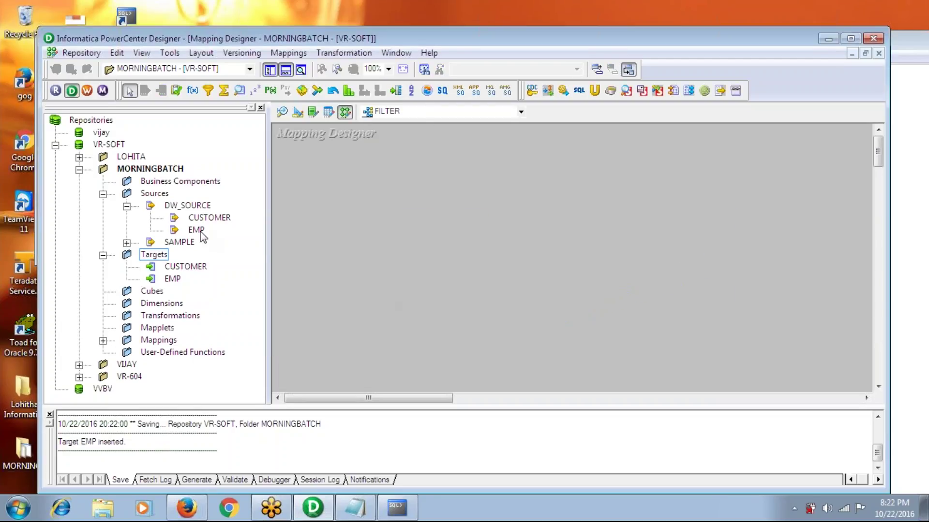
Add the EMP source and EMP target definitions to the FILTER mapping canvas
left_click_drag(196, 230, 305, 213)
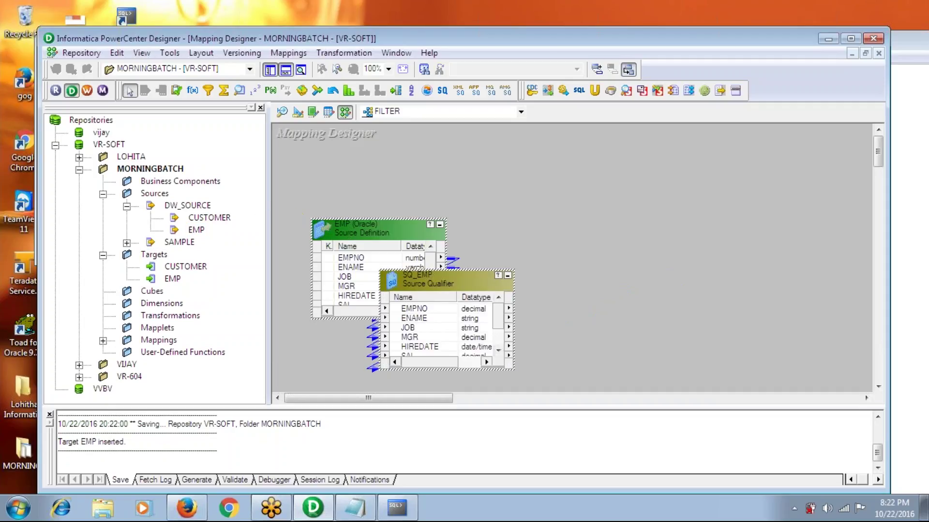
left_click_drag(172, 280, 715, 182)
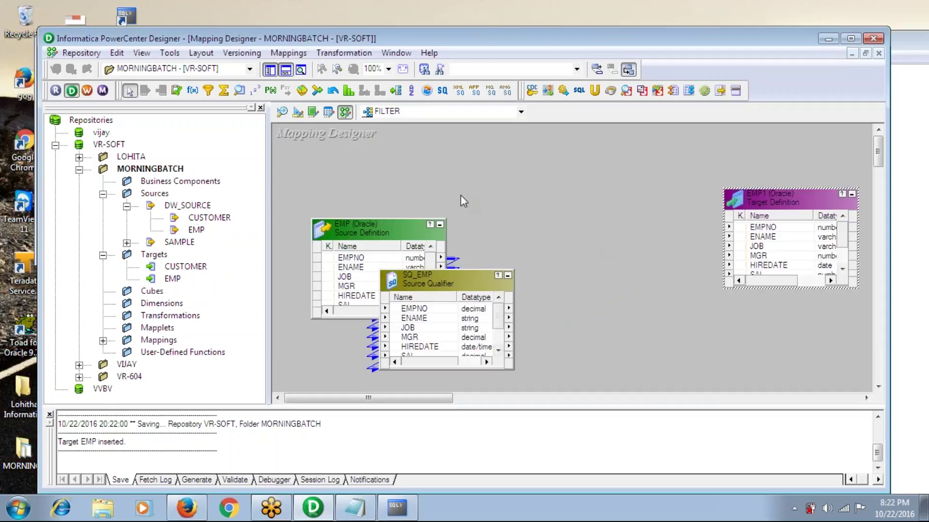
left_click(286, 71)
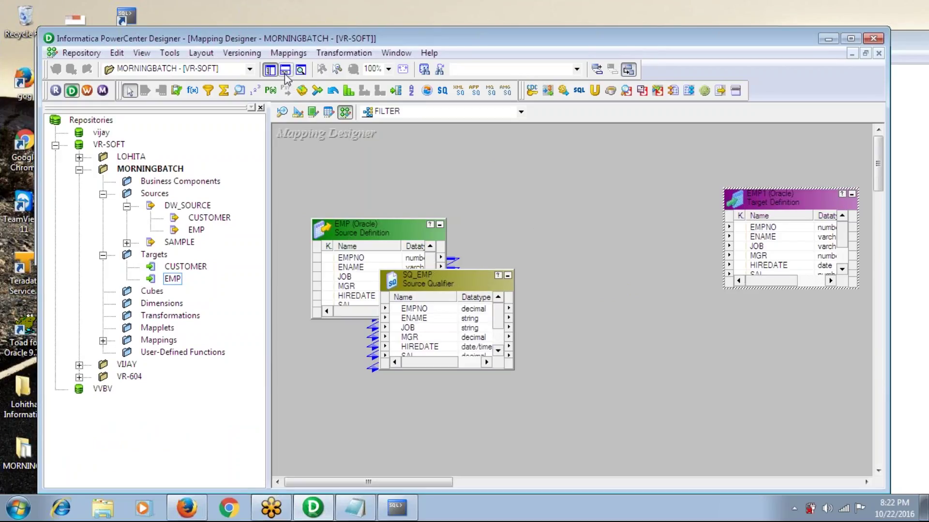
left_click(270, 72)
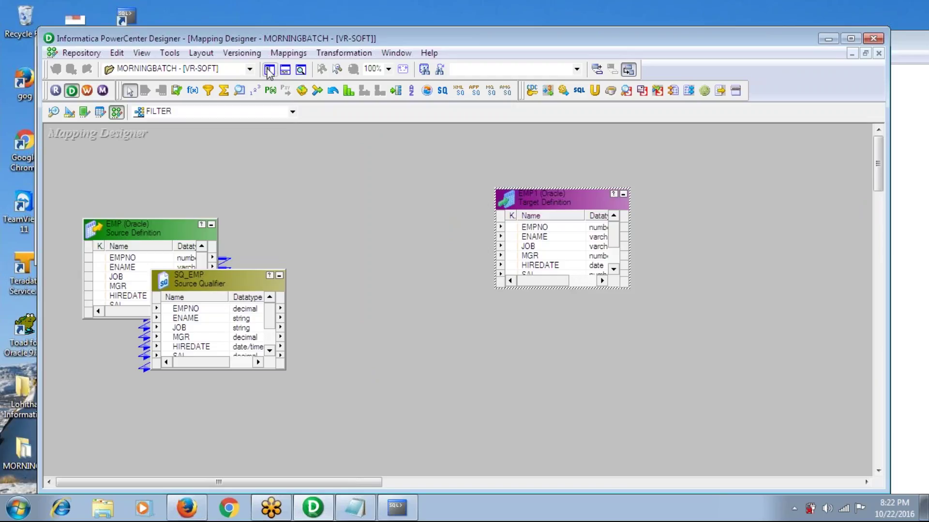
left_click(270, 72)
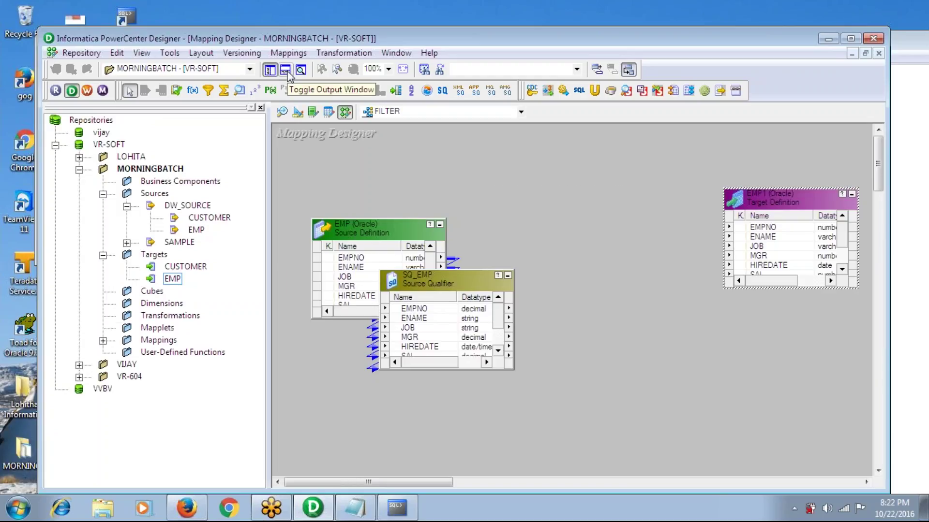
left_click(286, 71)
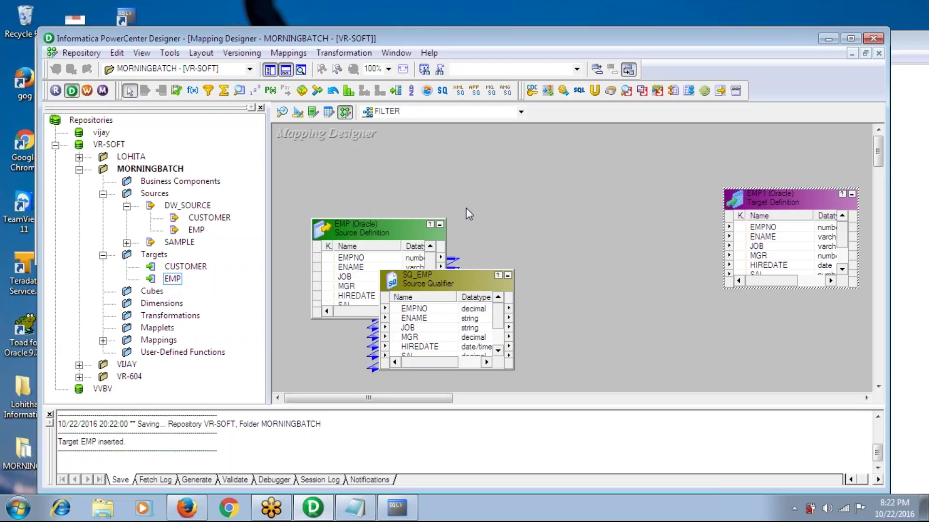
Arrange EMP, SQ_EMP and EMP1 left to right so links run straight
left_click(369, 235)
left_click_drag(367, 232, 345, 199)
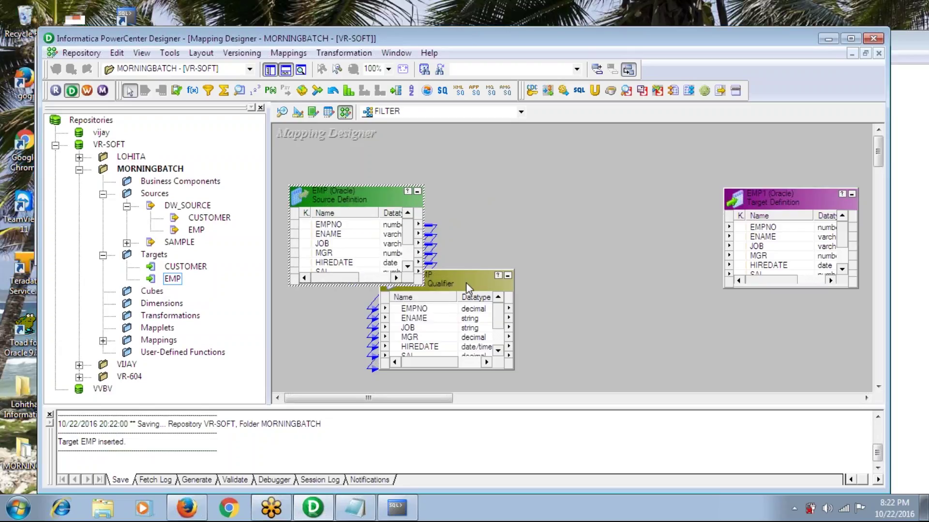
left_click_drag(466, 282, 576, 194)
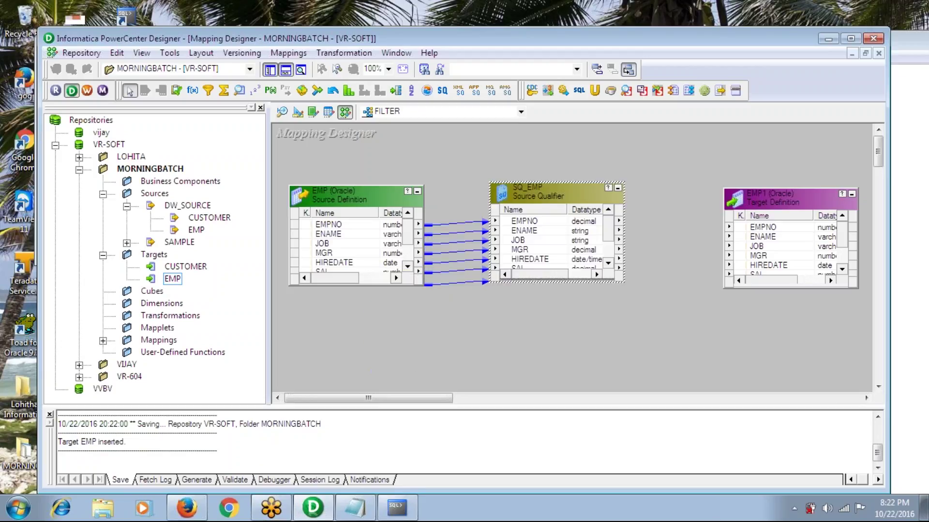
left_click(772, 203)
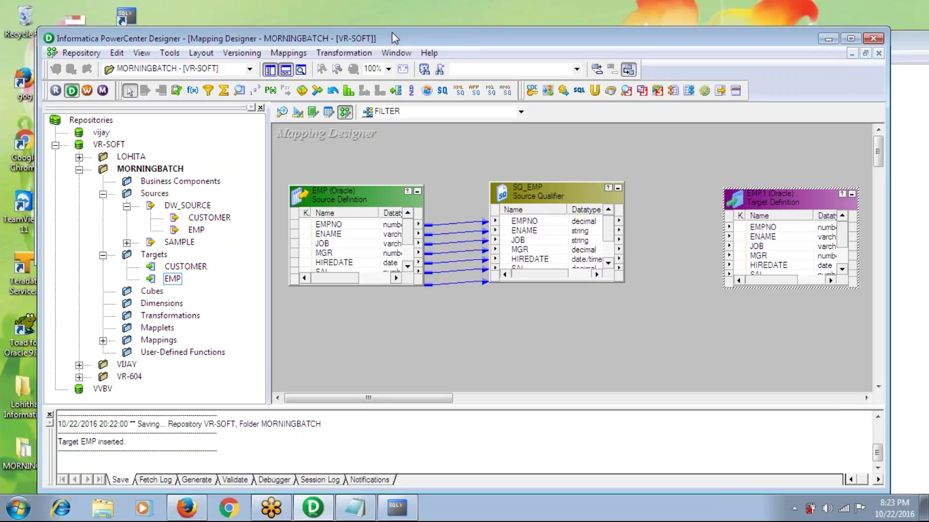
left_click(356, 53)
left_click(353, 88)
left_click(606, 248)
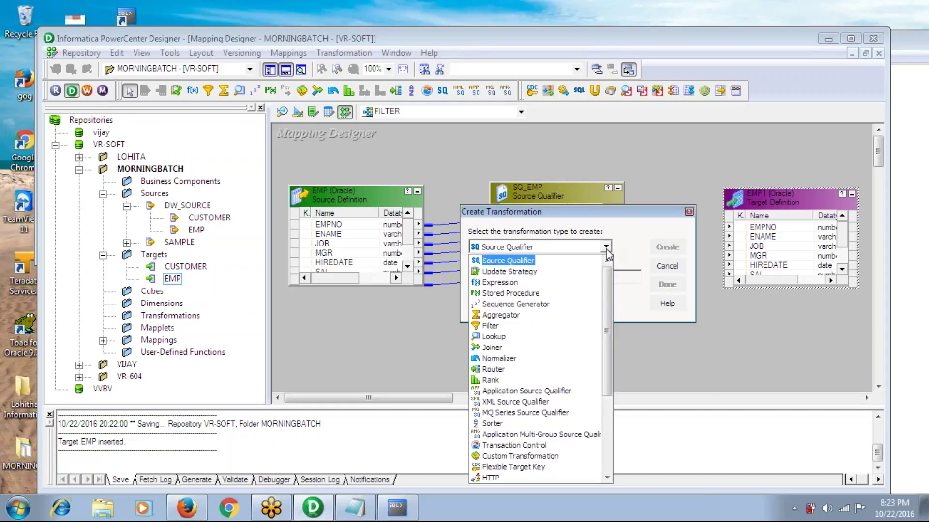
left_click(666, 272)
left_click(666, 272)
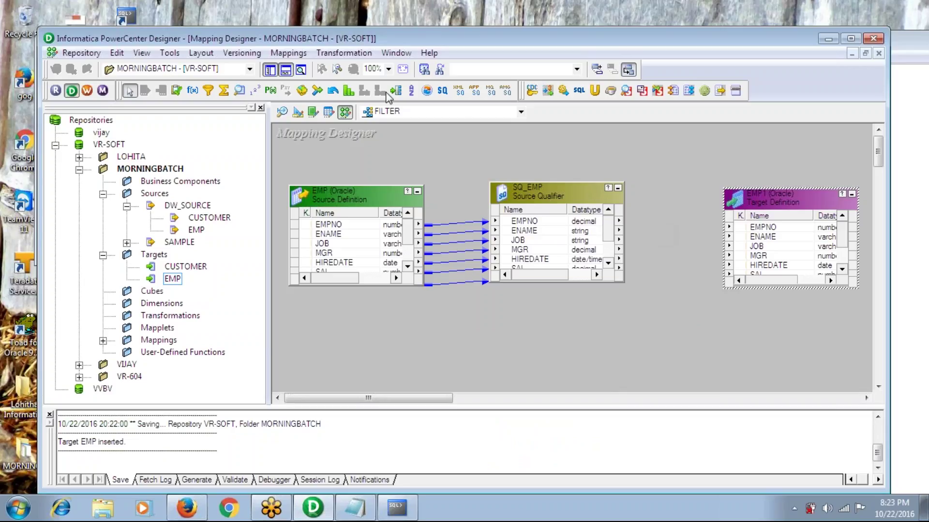
left_click(352, 55)
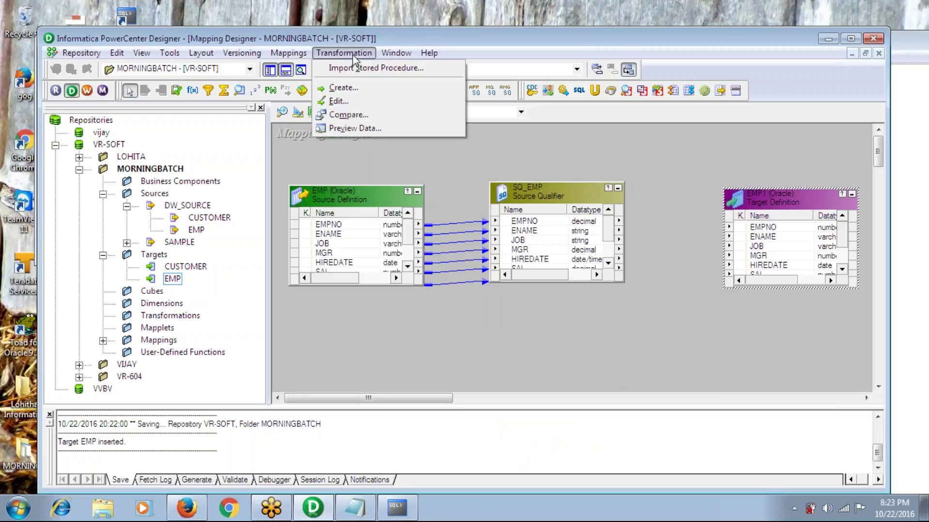
left_click(353, 88)
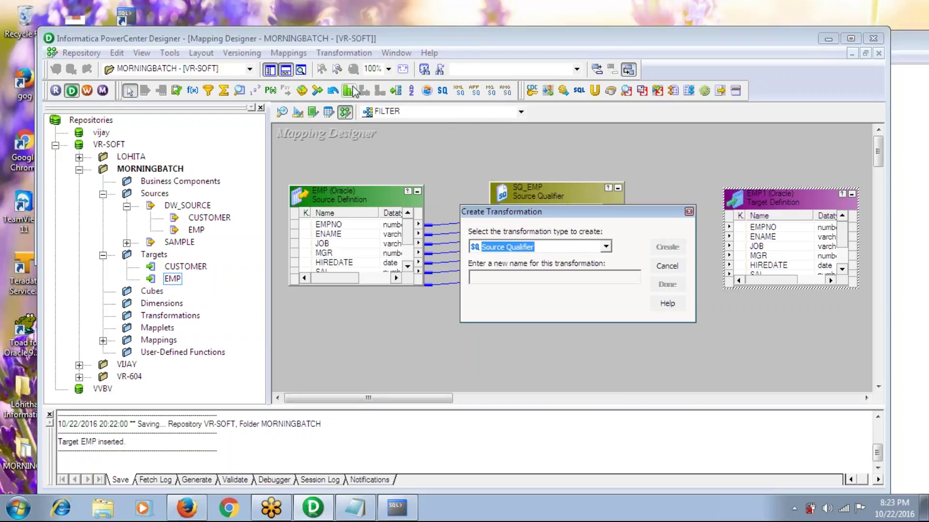
left_click(558, 247)
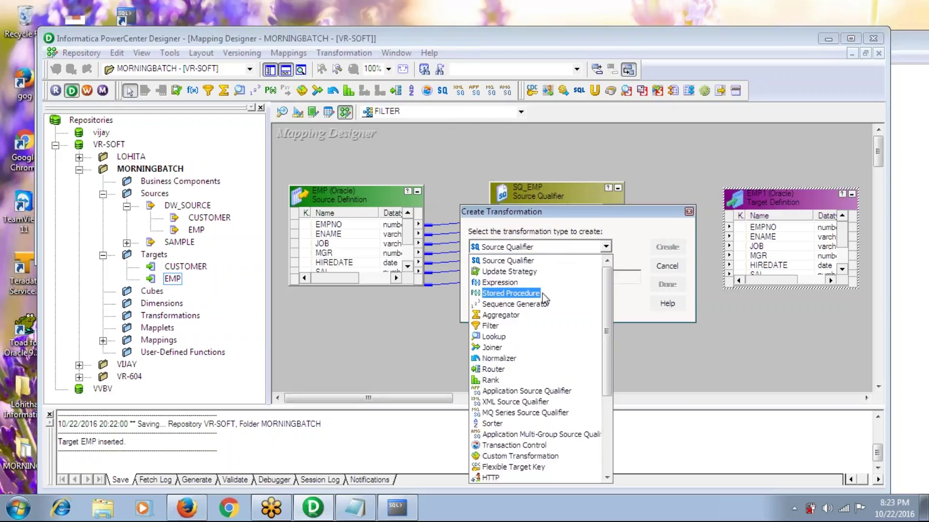
left_click(688, 212)
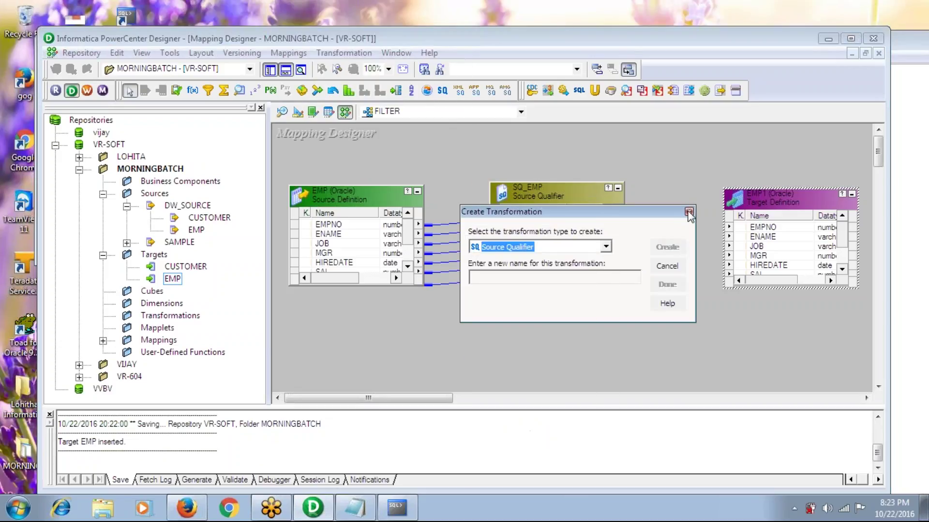
left_click(689, 213)
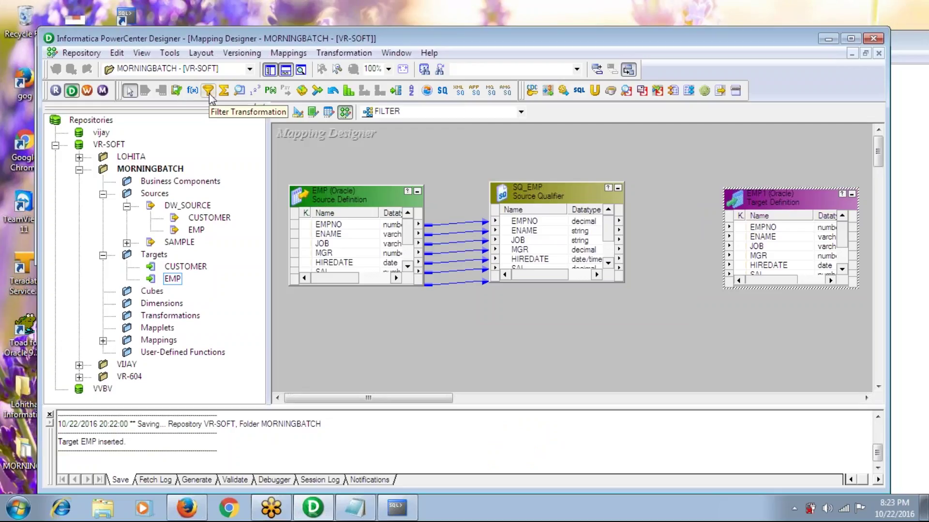
left_click(209, 92)
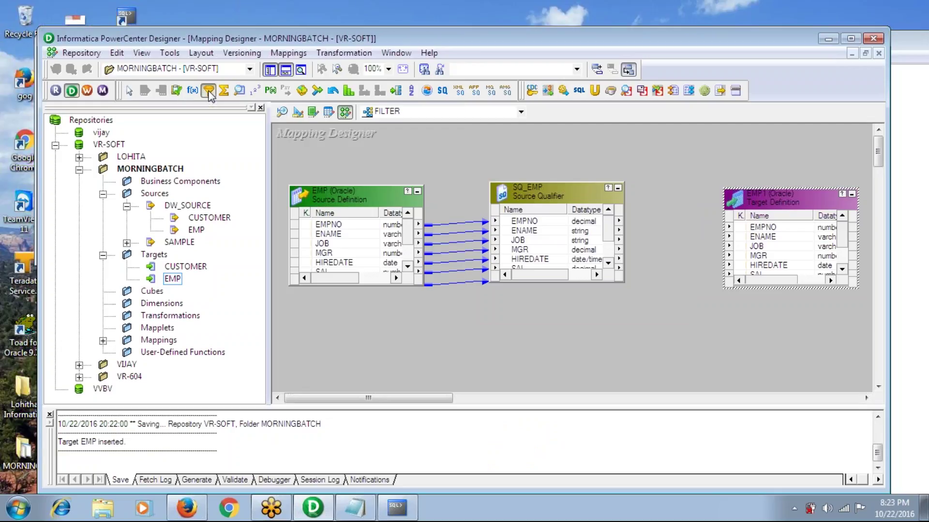
left_click_drag(651, 164, 698, 343)
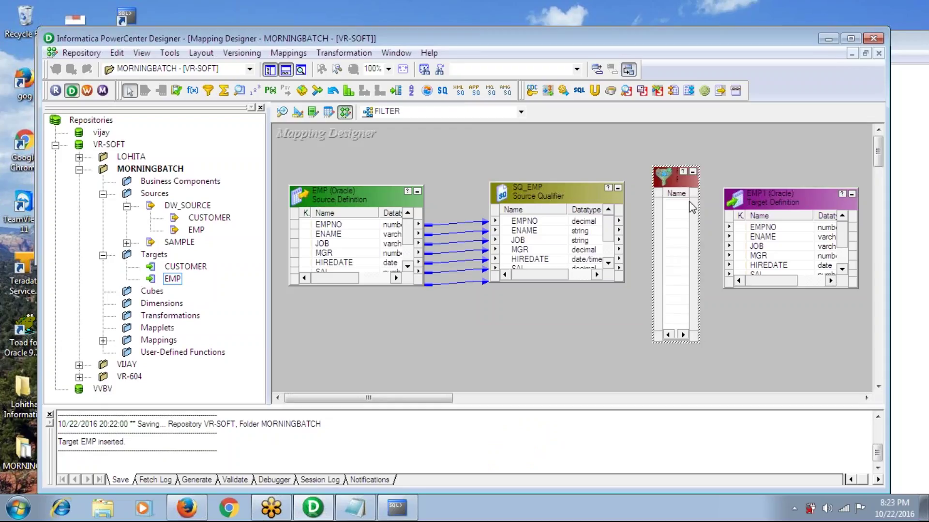
right_click(675, 183)
left_click(713, 367)
left_click(529, 297)
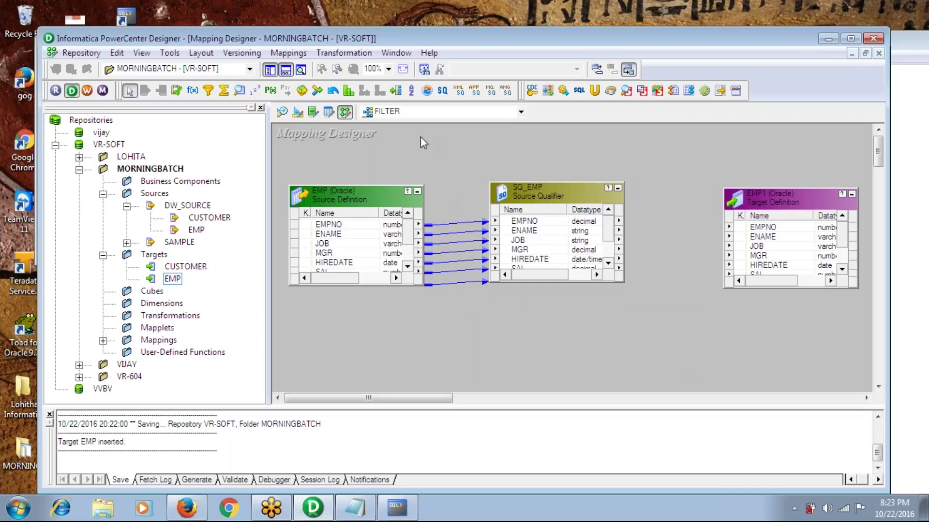
Create a Filter transformation named fltr in the FILTER mapping
left_click(344, 53)
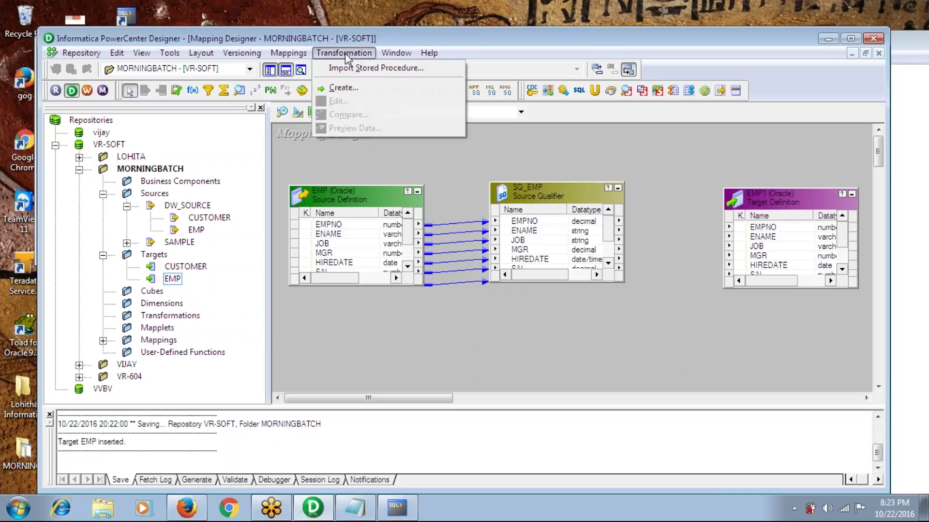
left_click(350, 86)
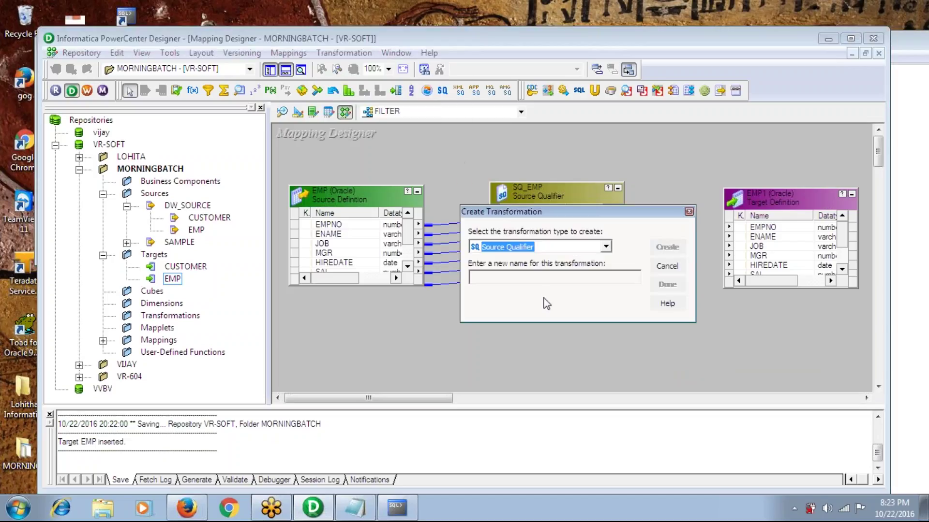
key("f")
left_click(522, 279)
type("fltr")
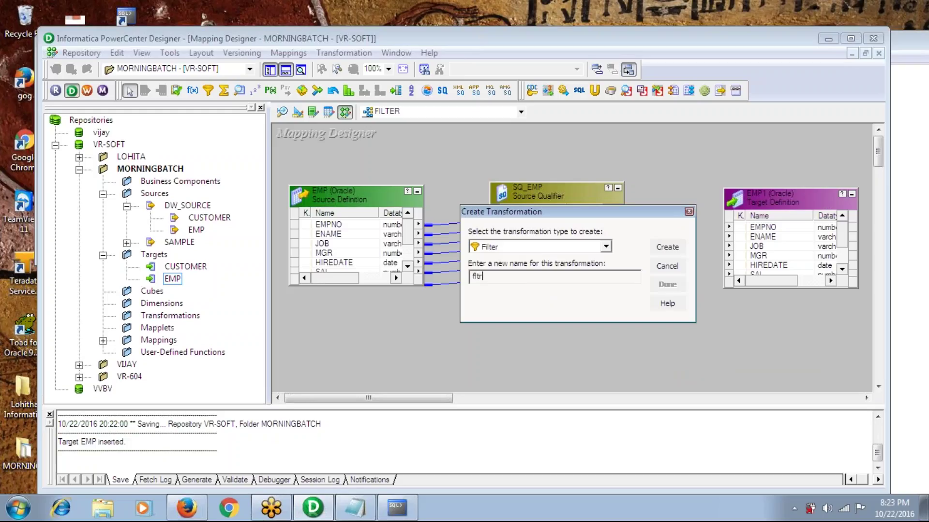
left_click(668, 247)
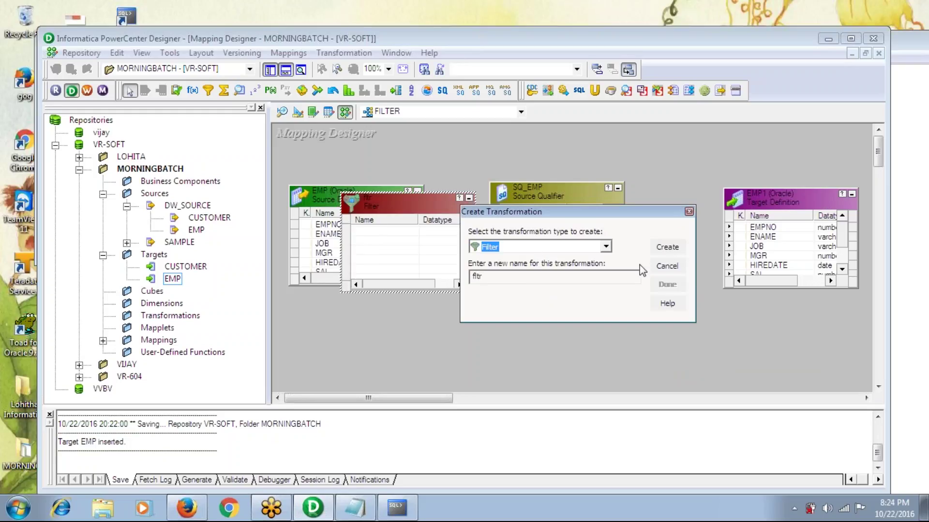
left_click(667, 284)
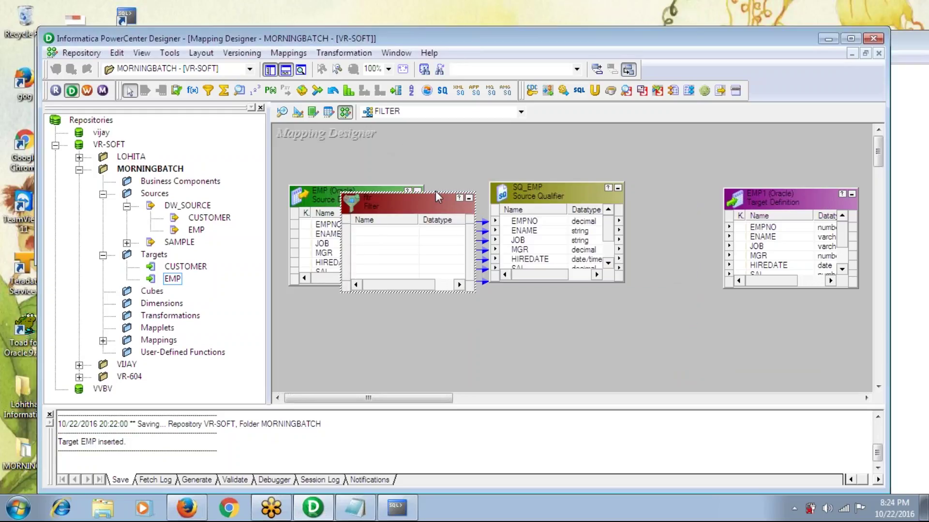
Move fltr and EMP1 rightward, then stretch the Filter and SQ_EMP boxes downward
left_click_drag(418, 207, 740, 199)
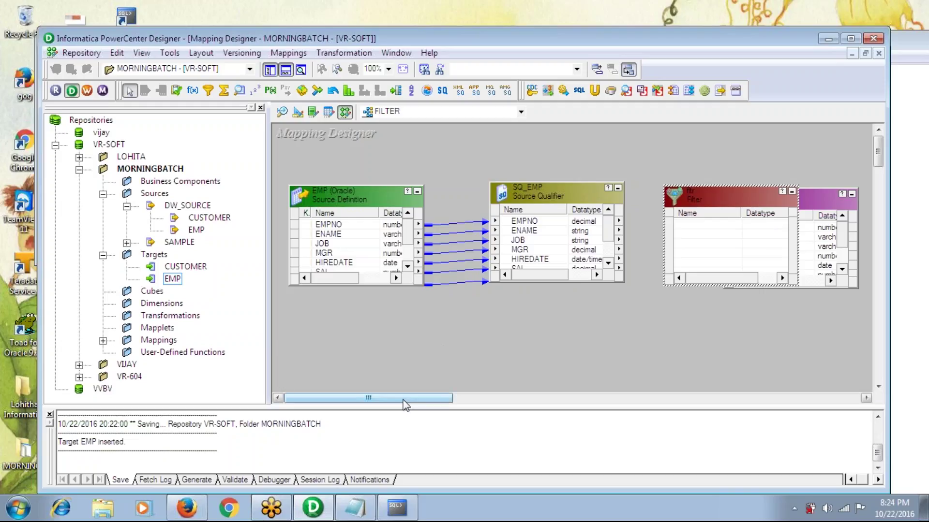
left_click_drag(403, 401, 457, 400)
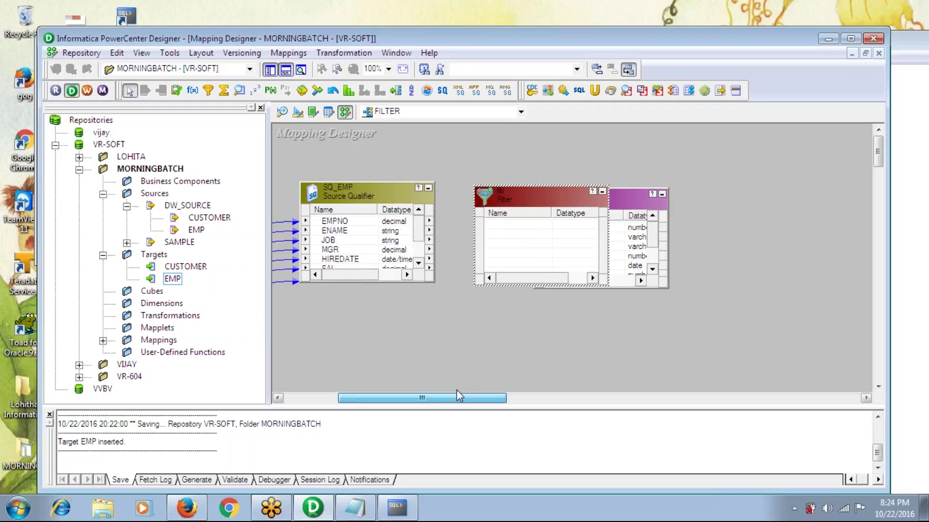
left_click(632, 201)
left_click_drag(631, 201, 784, 195)
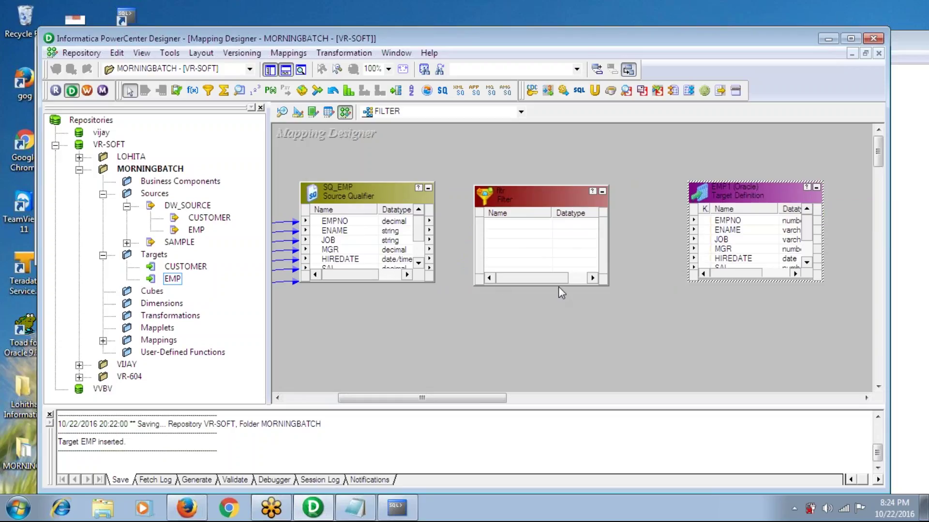
left_click_drag(557, 287, 557, 386)
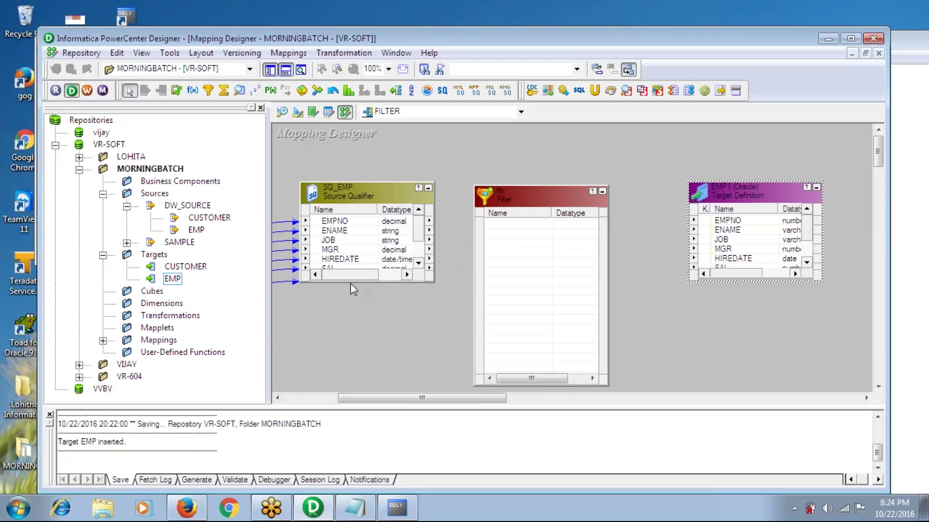
left_click_drag(355, 282, 354, 367)
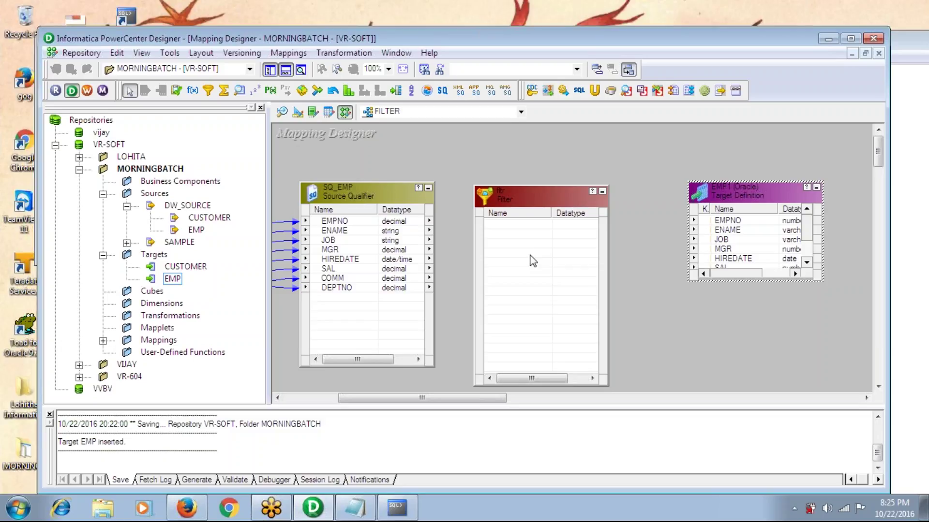
Drag EMPNO from SQ_EMP into fltr, then link fltr's EMPNO to EMP1's EMPNO
left_click(510, 205)
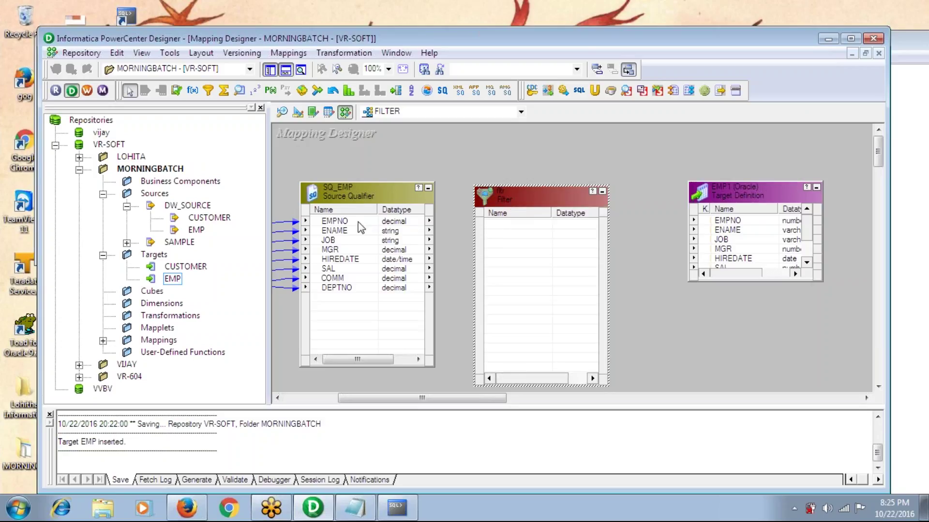
left_click(340, 223)
left_click_drag(341, 224, 501, 232)
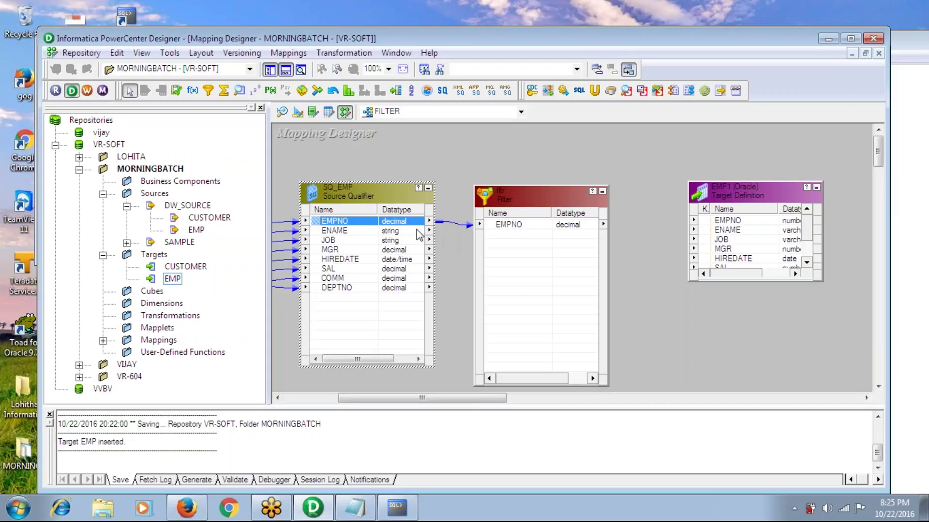
left_click(509, 231)
left_click_drag(509, 232, 736, 224)
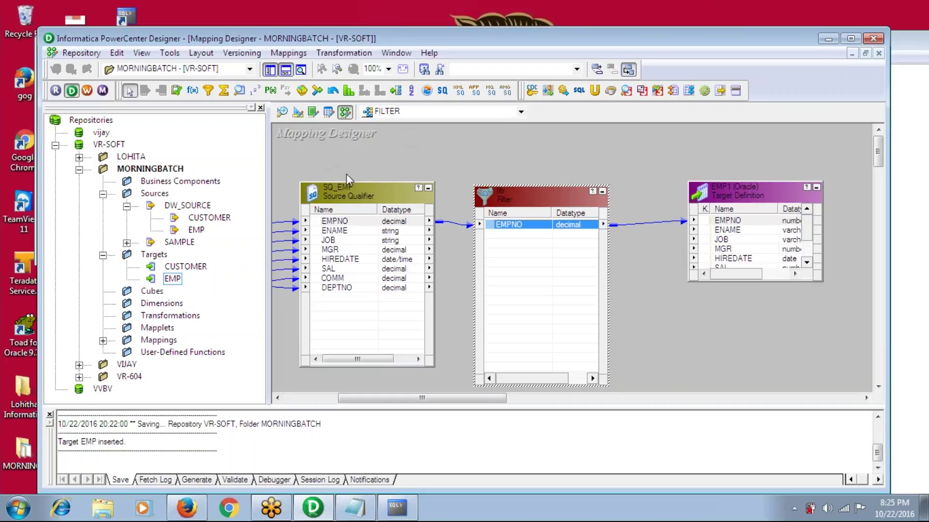
Toggle the Output and Navigator panels, leaving Output hidden and Navigator shown
left_click(285, 71)
left_click(284, 71)
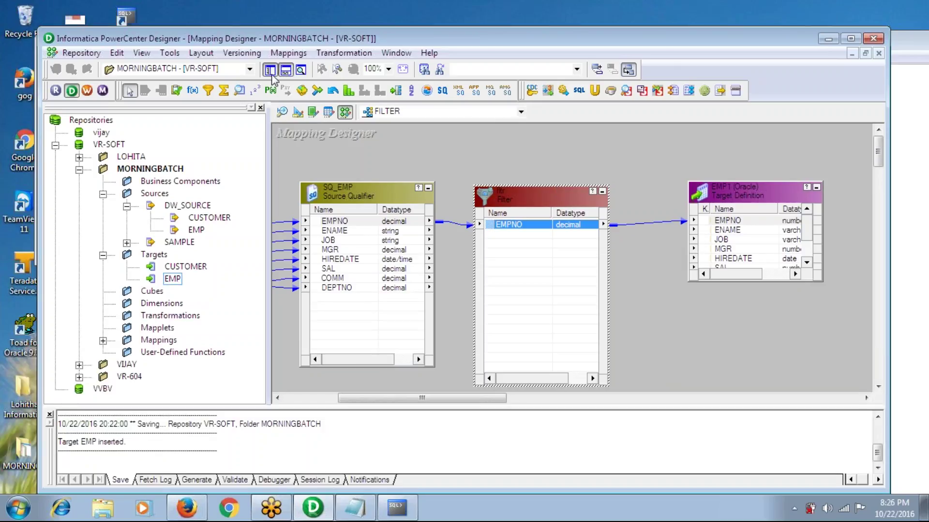
left_click(270, 71)
left_click(285, 72)
left_click(270, 70)
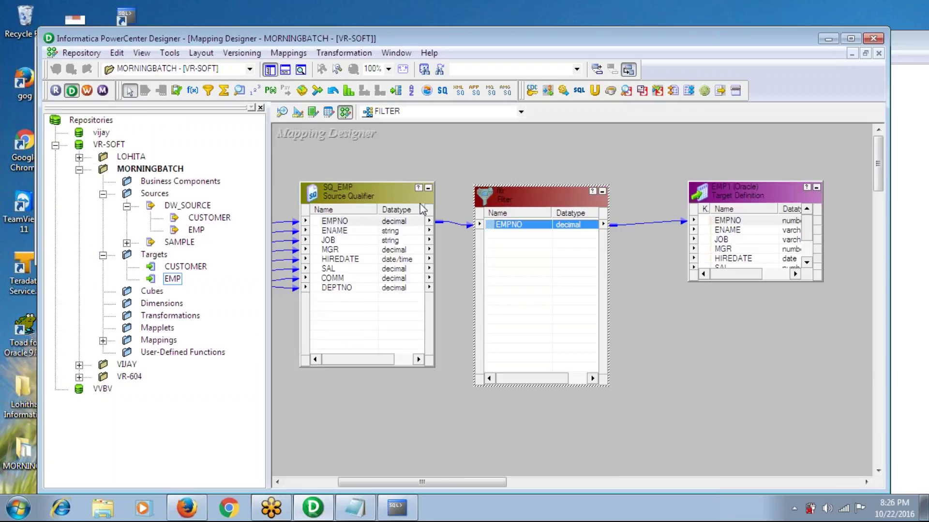
Collapse SQ_EMP to an icon and add the CUSTOMER source from DW_SOURCE to the mapping
left_click(428, 188)
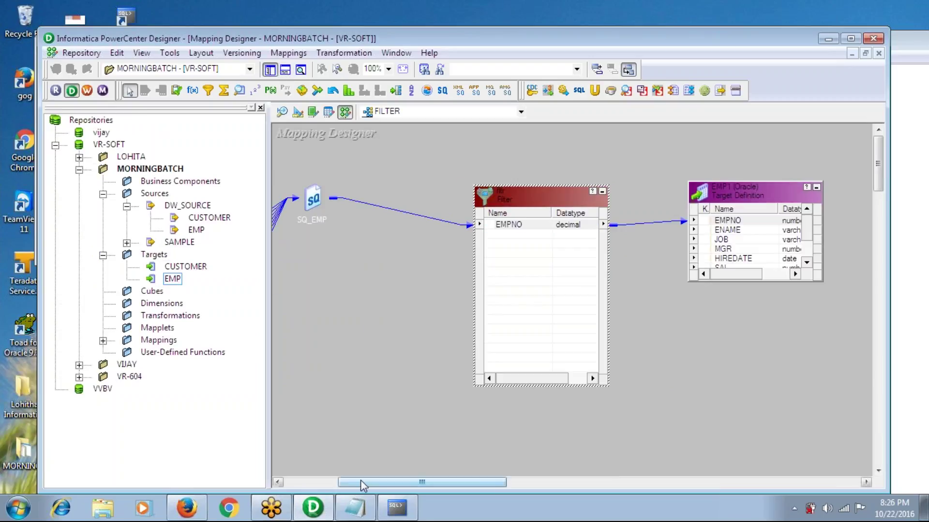
left_click_drag(361, 481, 324, 482)
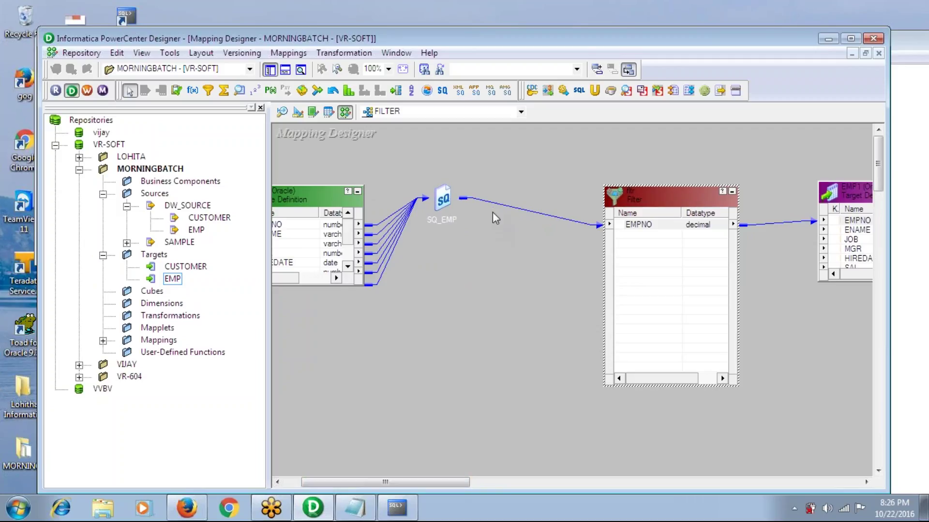
left_click(442, 200)
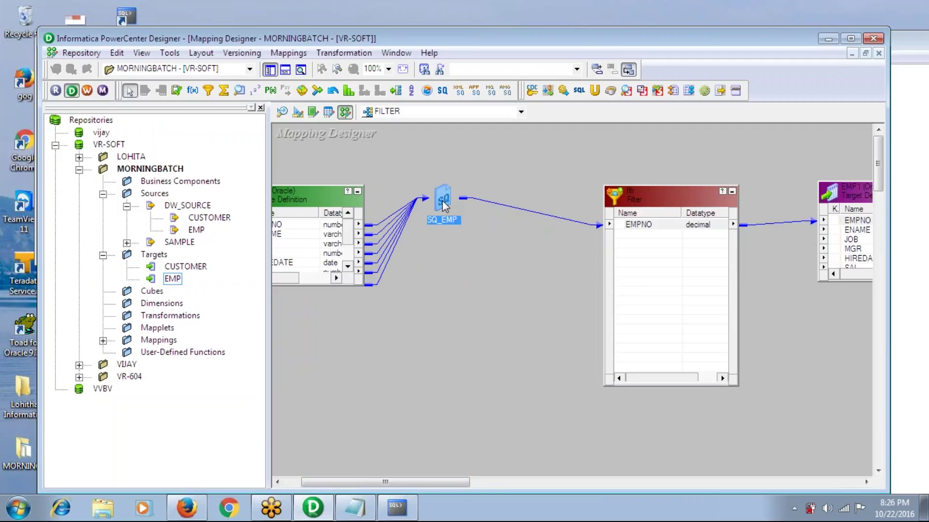
left_click(211, 218)
left_click_drag(211, 220, 360, 393)
left_click_drag(477, 446, 447, 397)
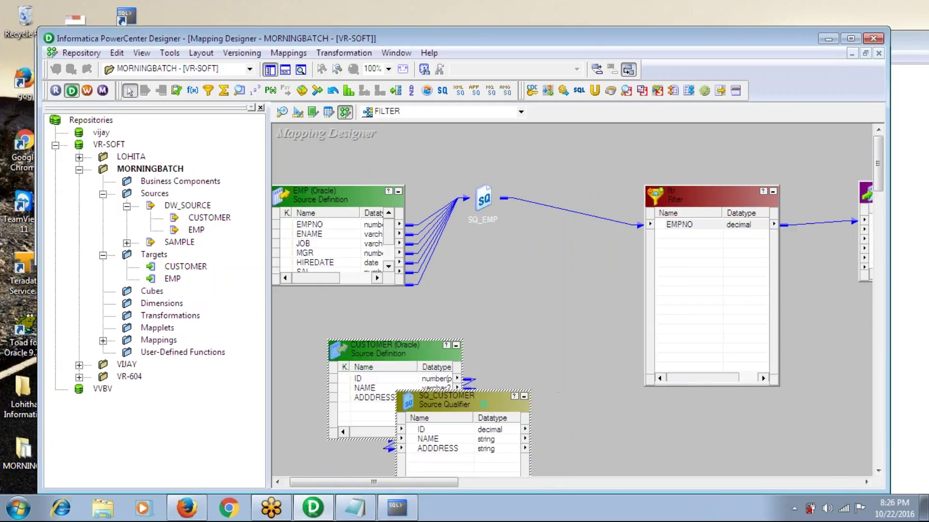
Link SQ_CUSTOMER's ID port into the Filter transformation
left_click(420, 430)
left_click_drag(421, 430, 677, 259)
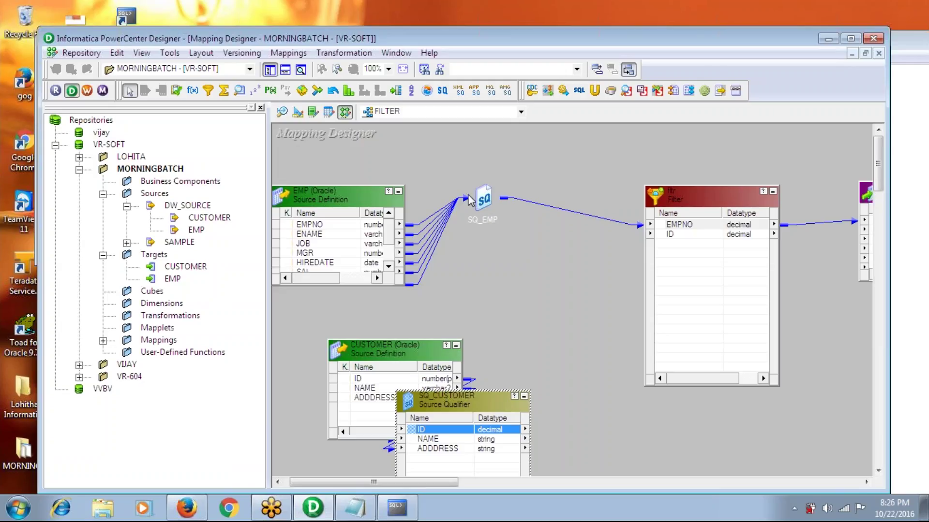
left_click(485, 200)
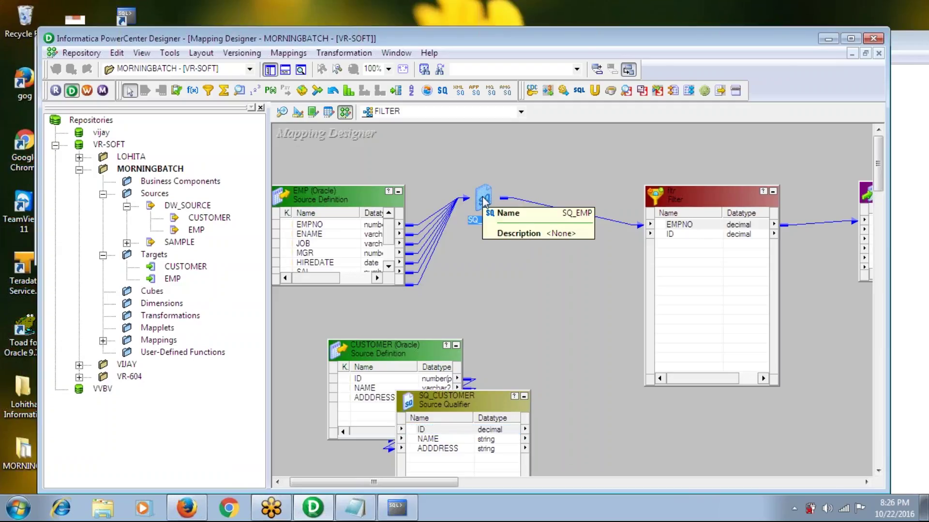
left_click(566, 382)
left_click(452, 409)
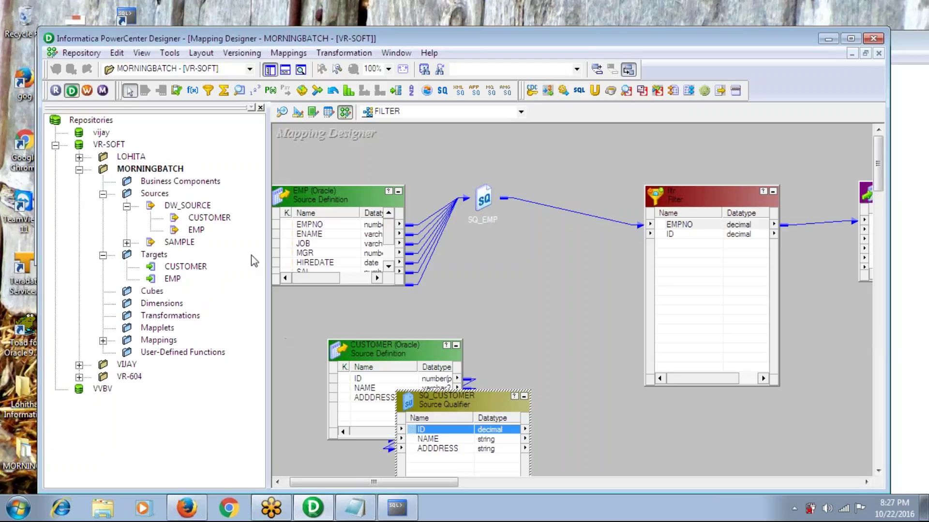
left_click(322, 226)
key("shift+Down")
key("shift+Down")
key("shift+Down")
key("shift+Down")
key("shift+Down")
key("shift+Down")
key("shift+Down")
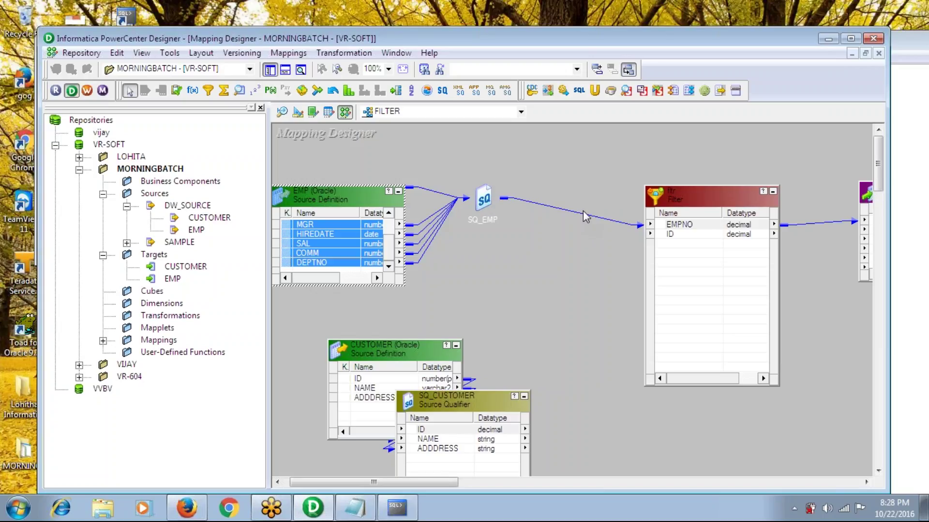
Cut the ID port from the Filter's ports and apply, leaving only EMPNO
double_click(673, 235)
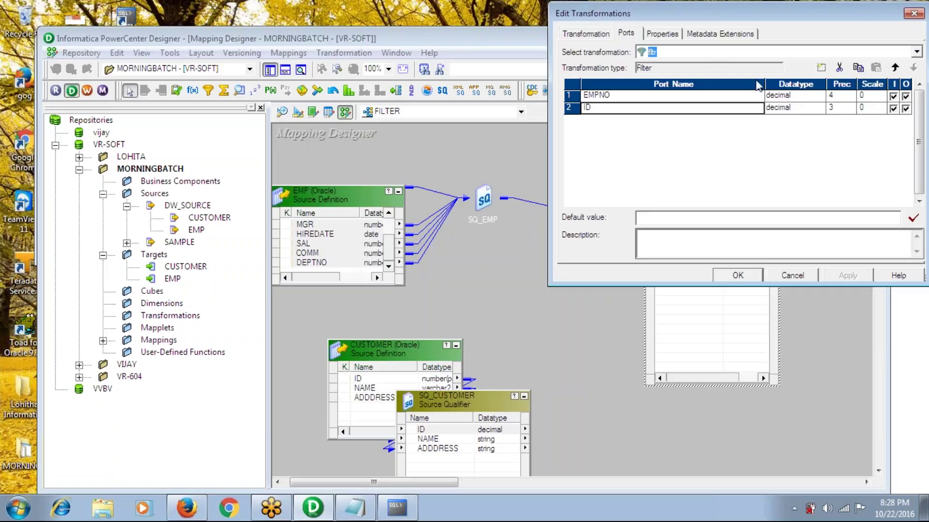
left_click(839, 68)
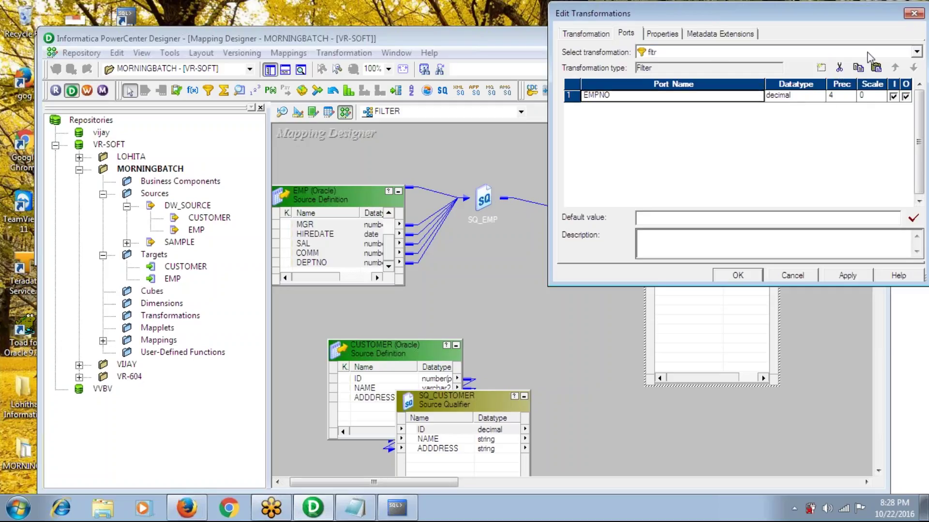
left_click(913, 13)
left_click(718, 180)
double_click(678, 235)
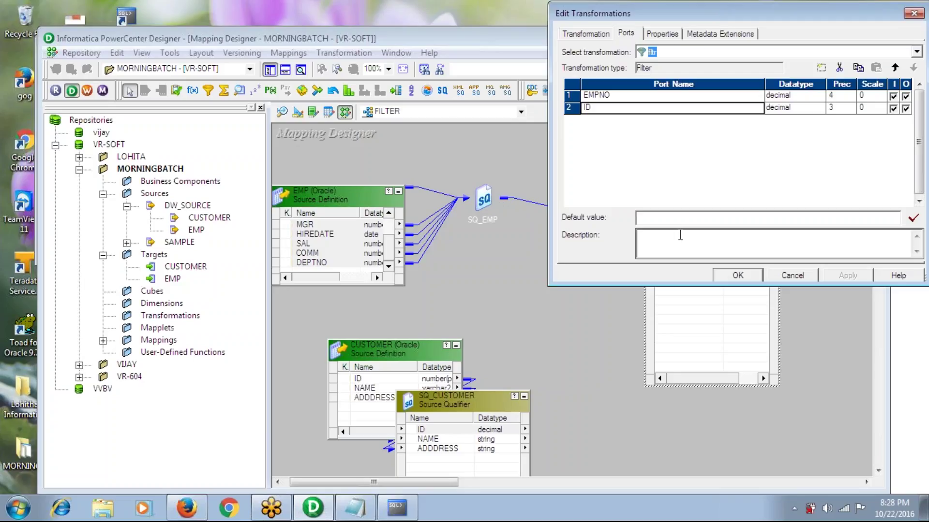
left_click(839, 68)
left_click(847, 275)
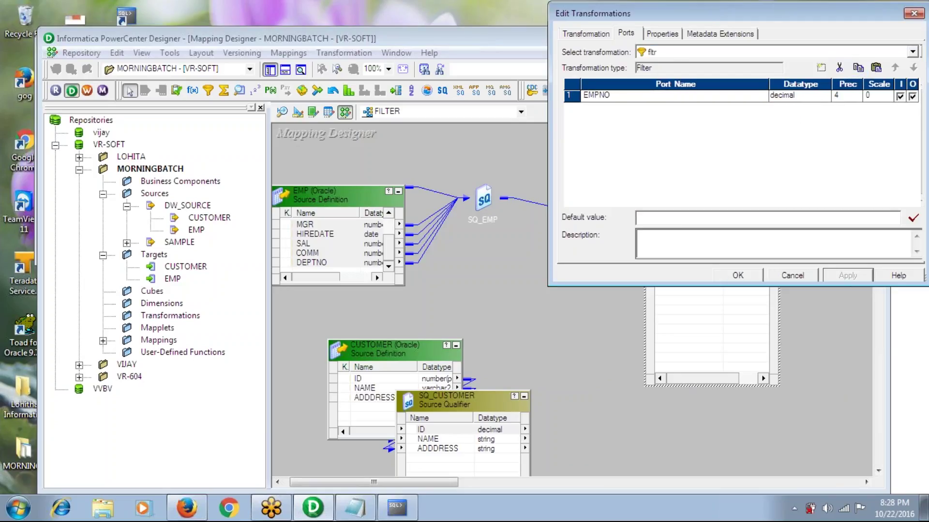
Restore SQ_EMP to full size and pass its ENAME through DEPTNO ports into the Filter
left_click(733, 277)
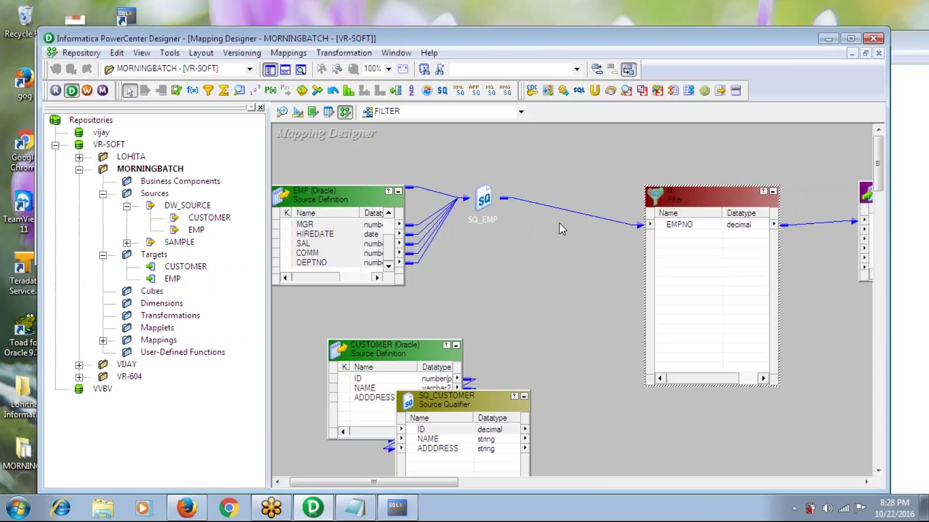
double_click(489, 195)
left_click(516, 232)
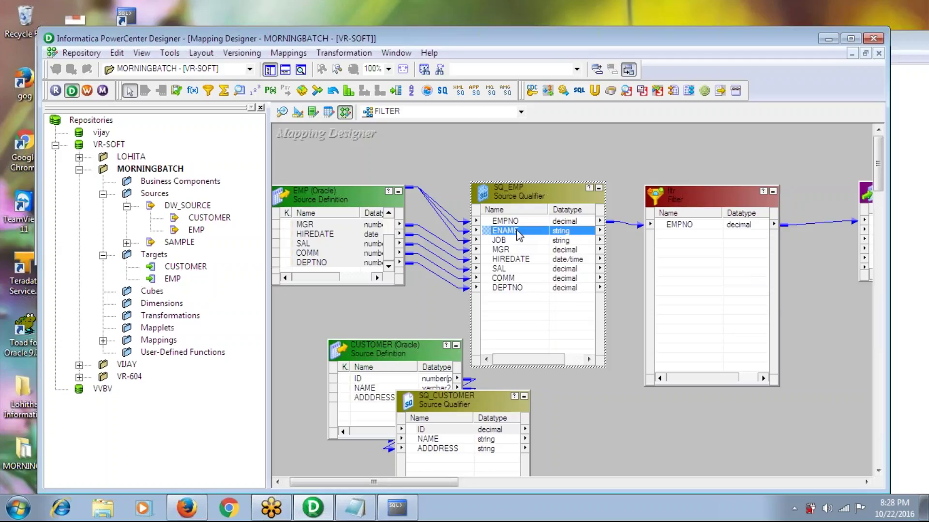
key("shift+Down")
key("shift+Down")
key("shift+Down")
key("shift+Down")
key("shift+Down")
key("shift+Down")
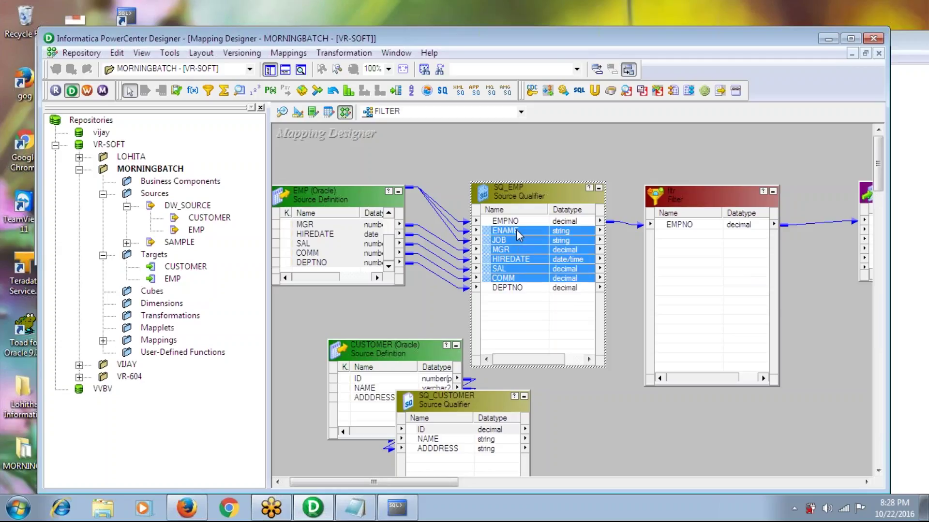
left_click_drag(501, 230, 670, 244)
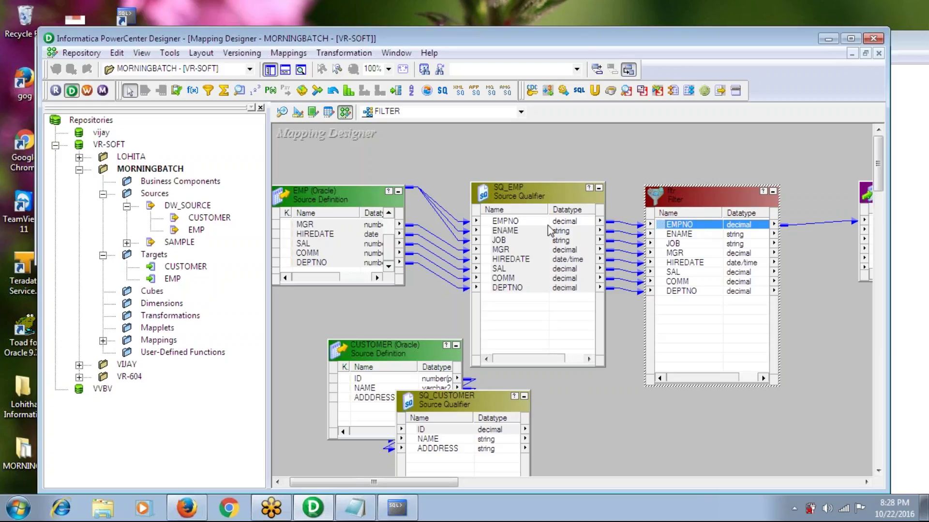
left_click(447, 430)
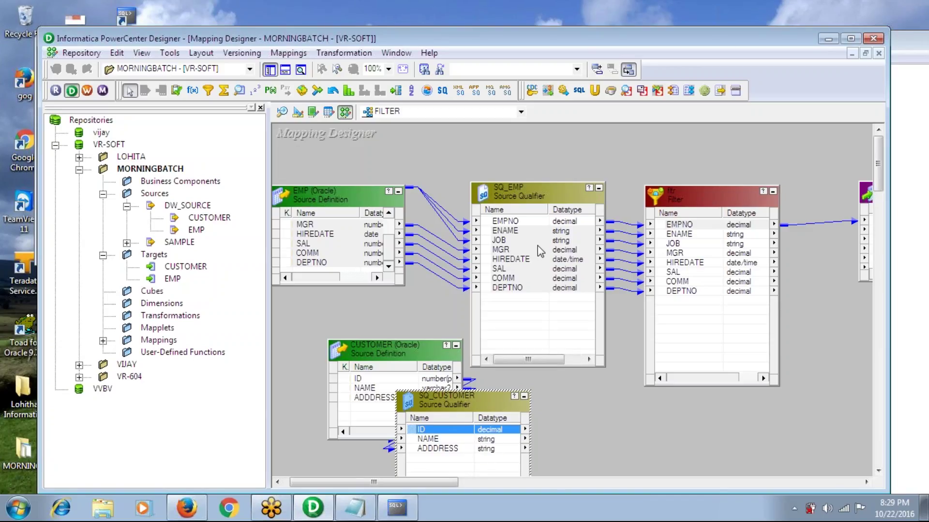
Drag SQ_CUSTOMER's NAME port into the Filter as a ninth port after DEPTNO
left_click_drag(506, 231, 507, 287)
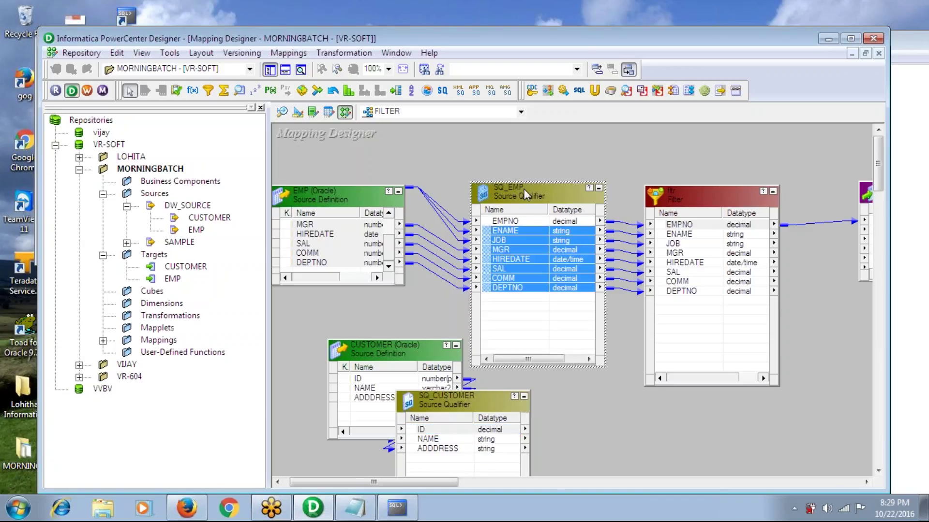
left_click(621, 223)
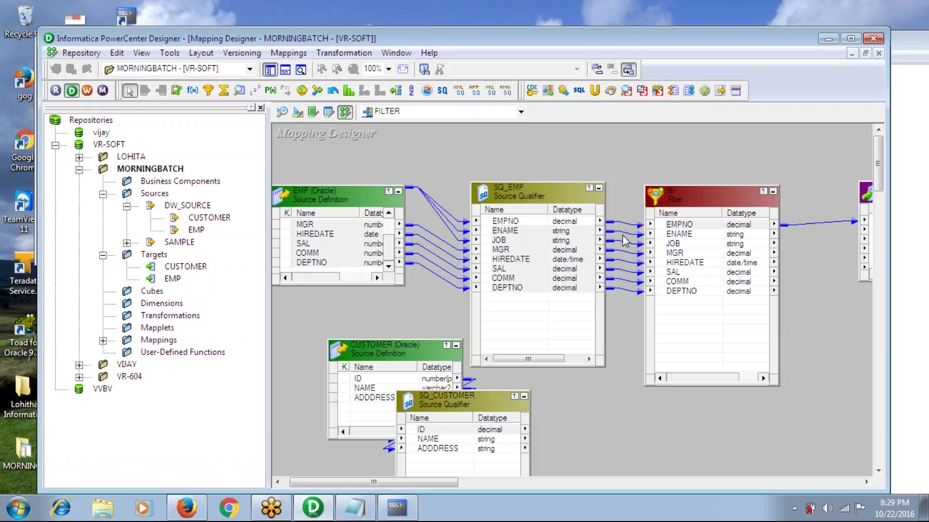
left_click(559, 191)
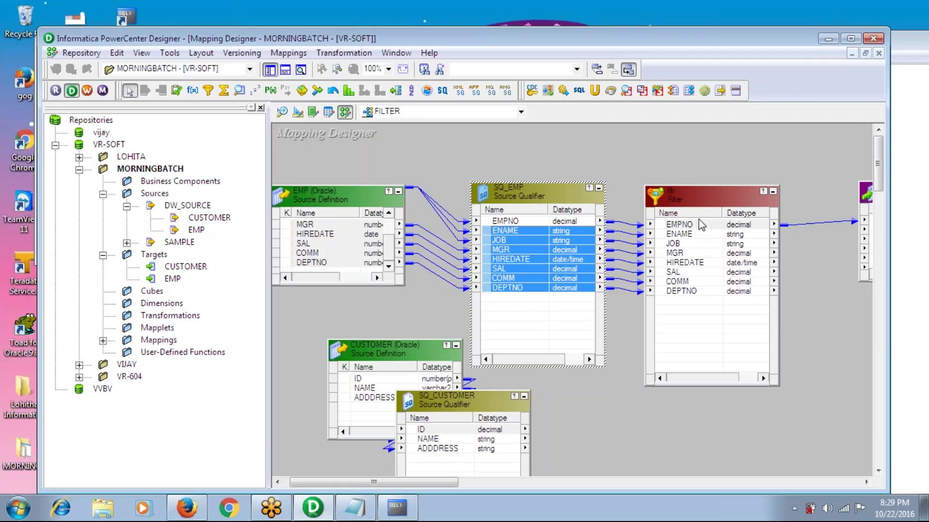
left_click(531, 221)
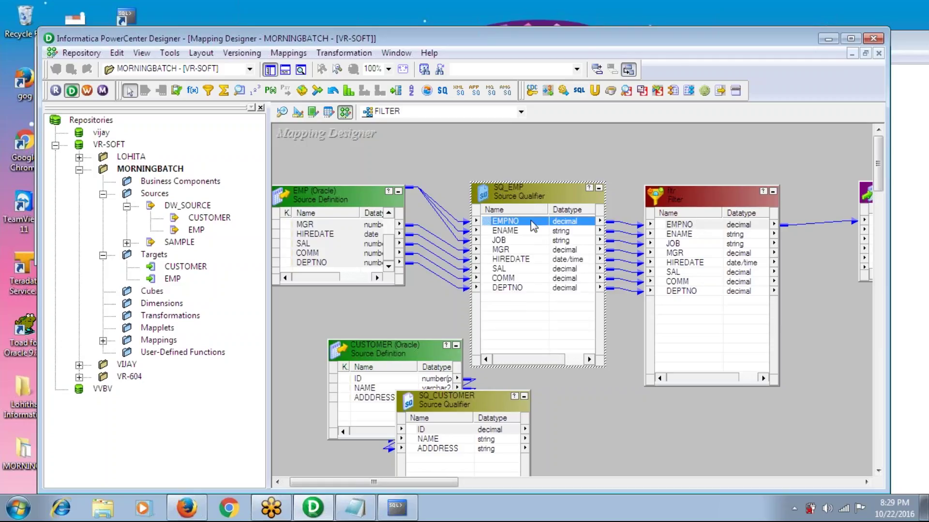
left_click(443, 448)
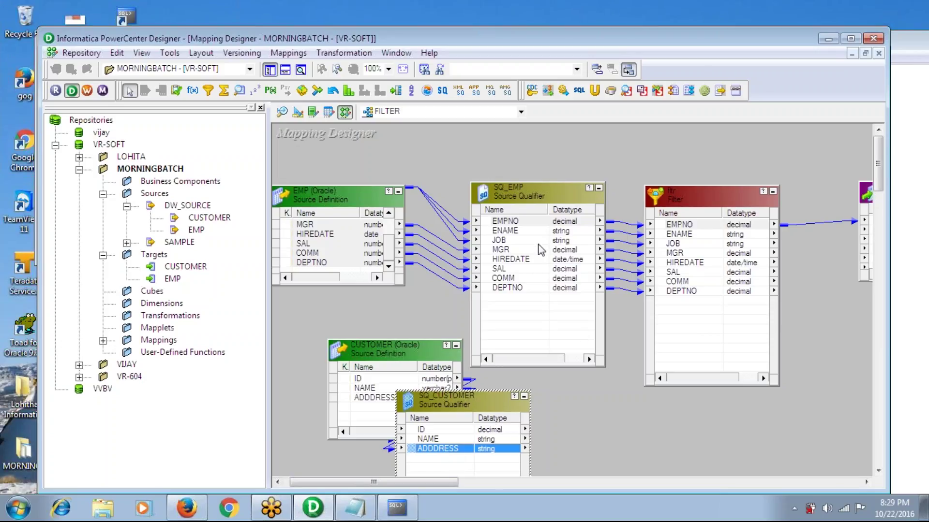
left_click_drag(619, 205, 620, 308)
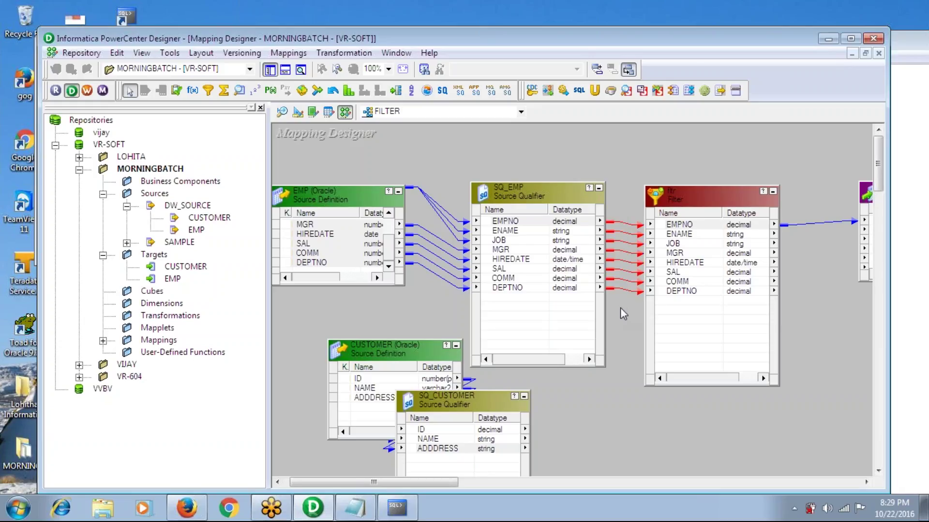
left_click(544, 199)
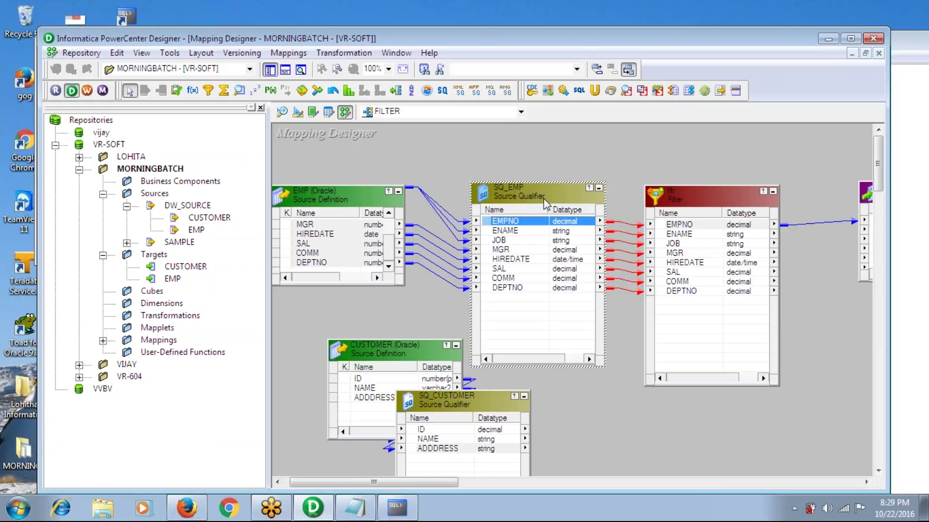
left_click(437, 440)
left_click_drag(437, 440, 677, 320)
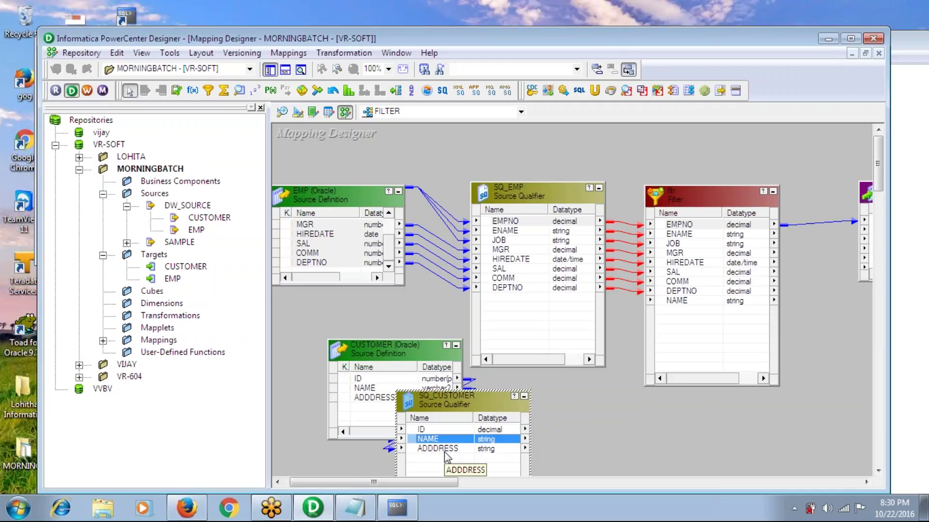
Delete the NAME port from the Filter's Ports tab and confirm with OK
double_click(670, 200)
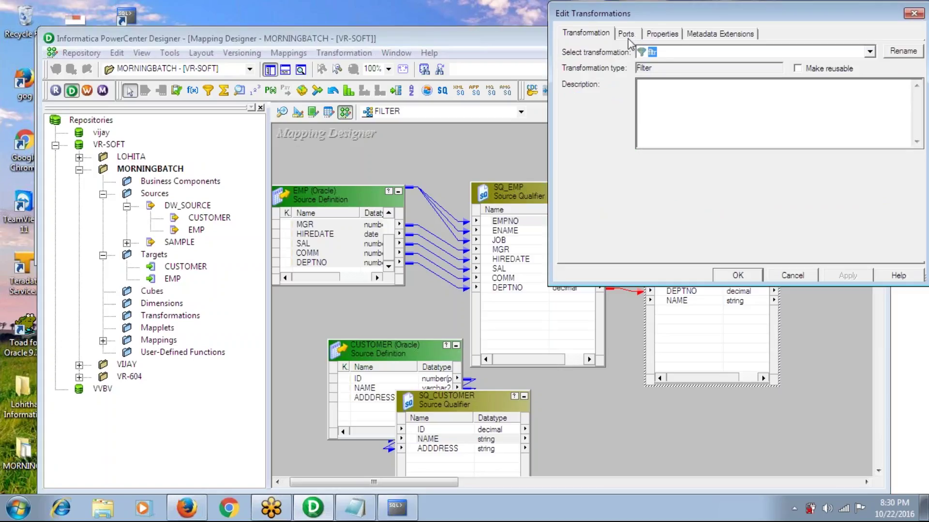
left_click(628, 36)
left_click(715, 193)
left_click(835, 67)
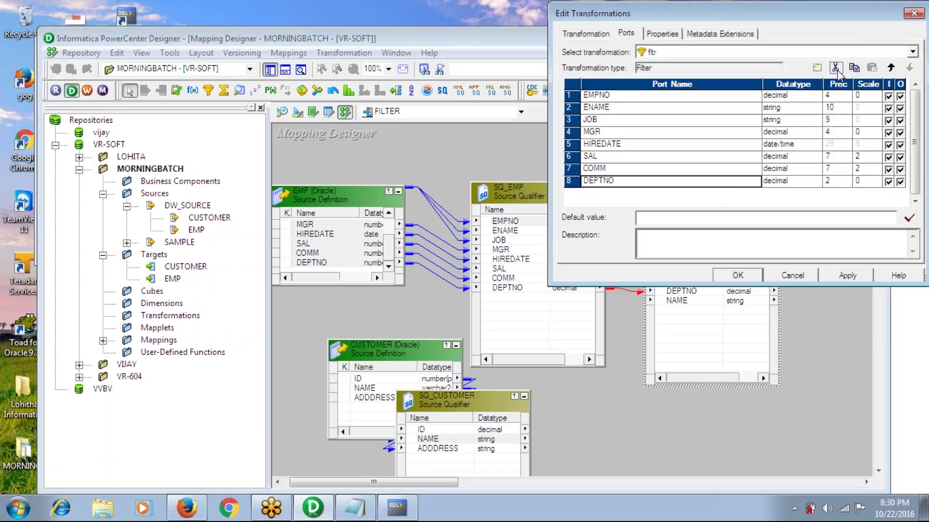
left_click(739, 277)
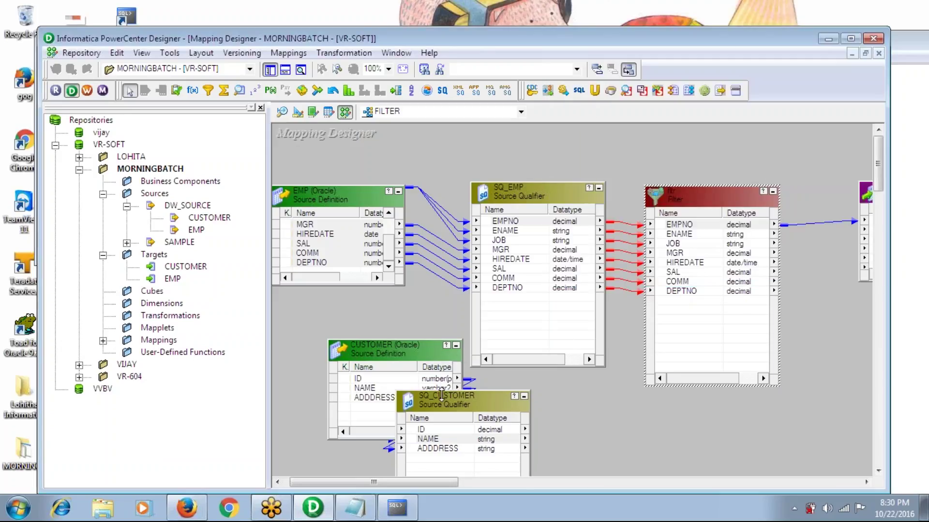
Delete SQ_CUSTOMER and the CUSTOMER source from the mapping
right_click(441, 400)
left_click(483, 296)
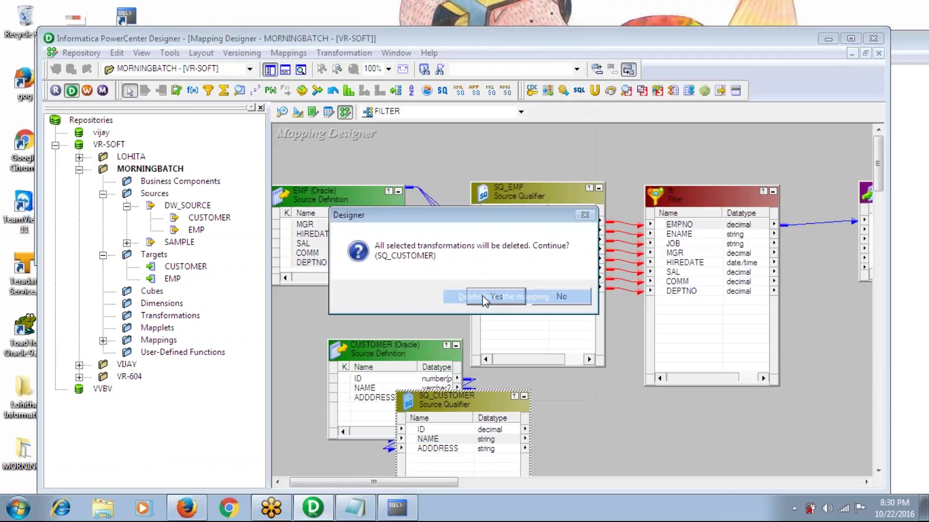
left_click(492, 296)
left_click(401, 347)
right_click(400, 346)
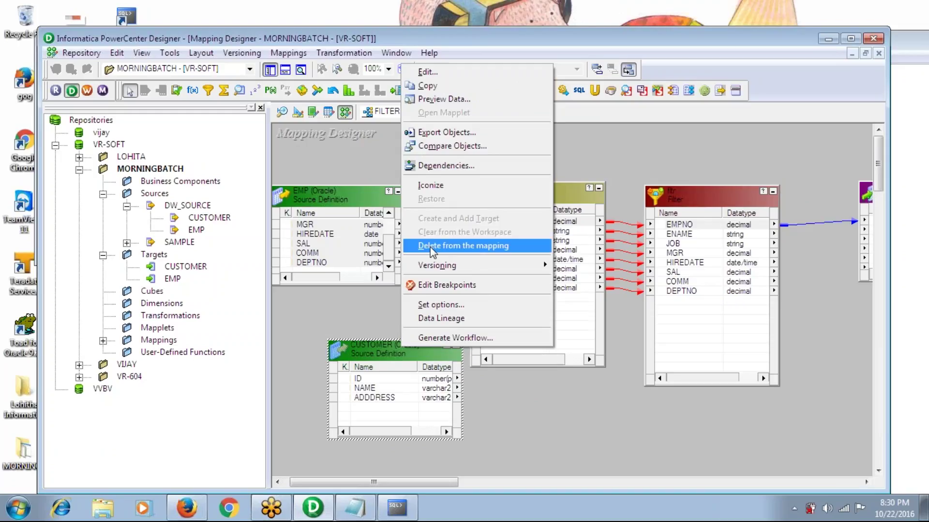
left_click(434, 246)
left_click(510, 300)
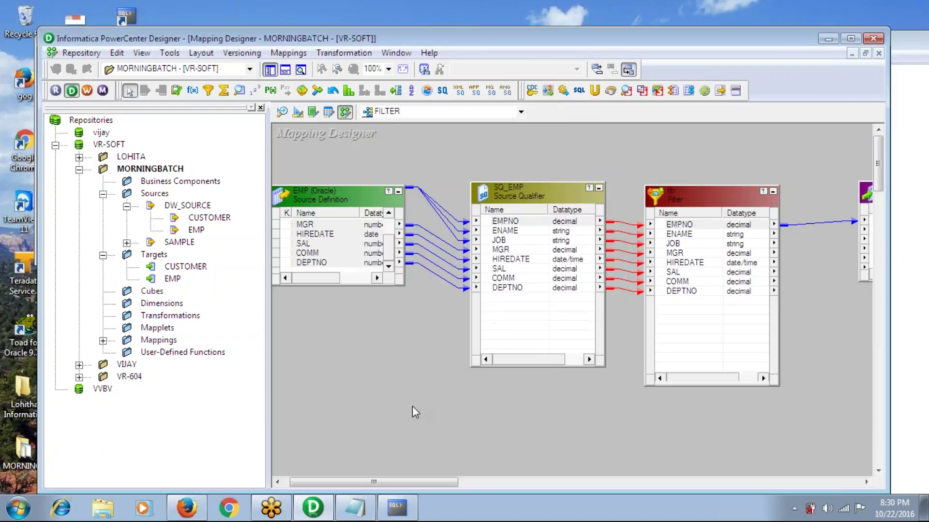
left_click_drag(401, 481, 445, 479)
left_click(480, 200)
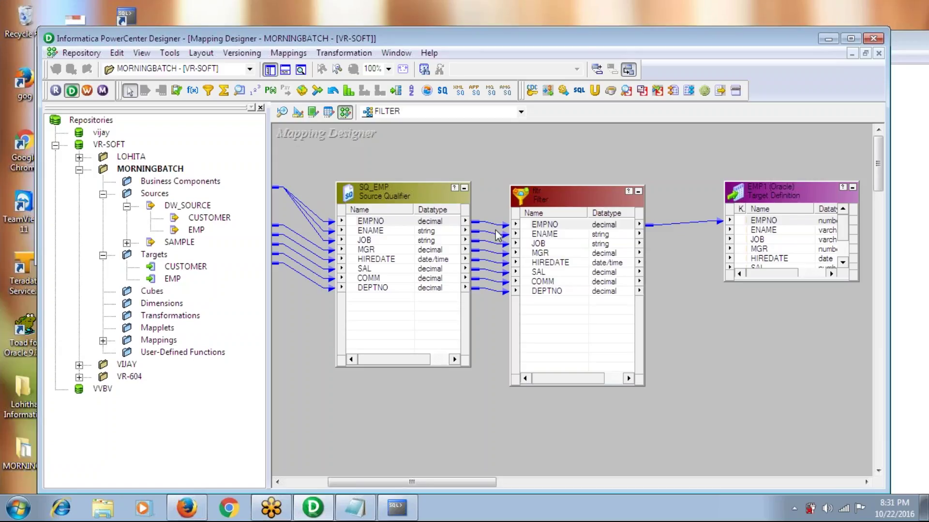
Recreate the ENAME–DEPTNO links from SQ_EMP into the Filter, then open the Filter's settings
key("Delete")
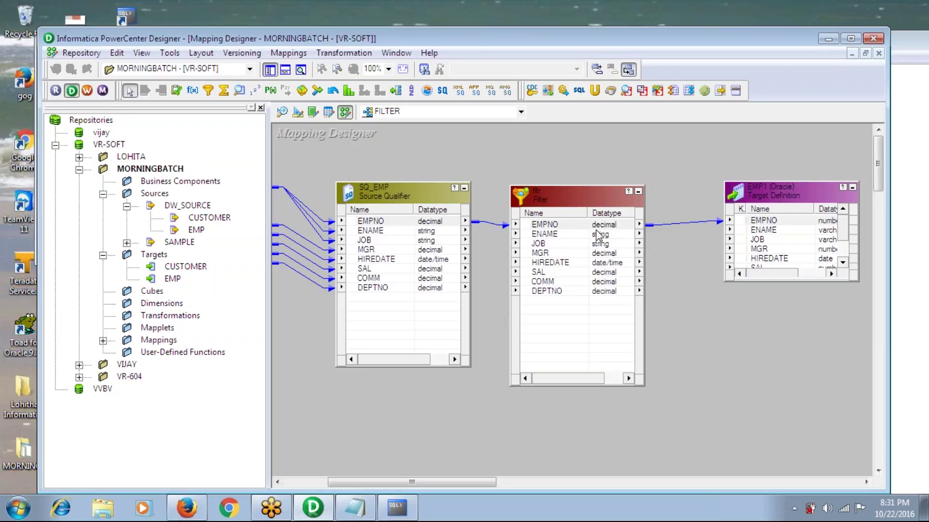
left_click(375, 236)
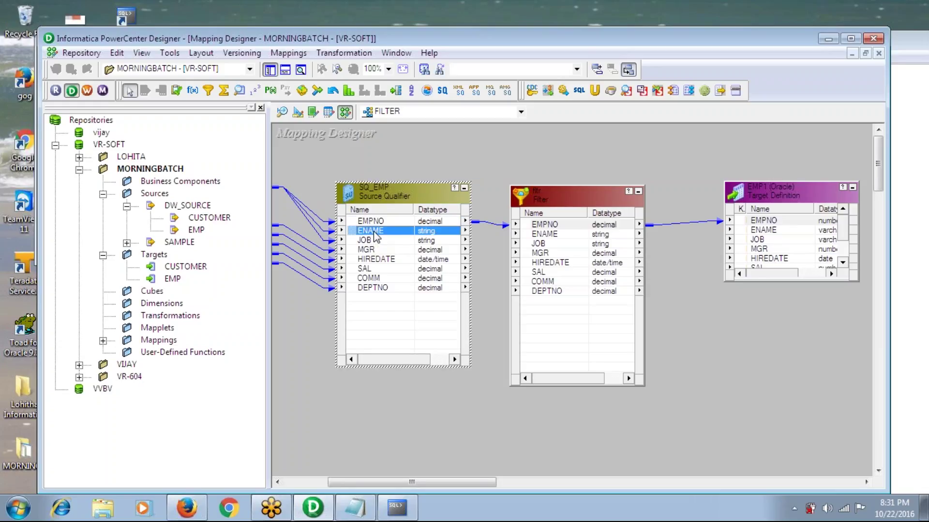
key("shift+Down")
key("shift+Down")
key("shift+Down")
key("shift+Down")
key("shift+Down")
key("shift+Down")
left_click_drag(373, 231, 543, 238)
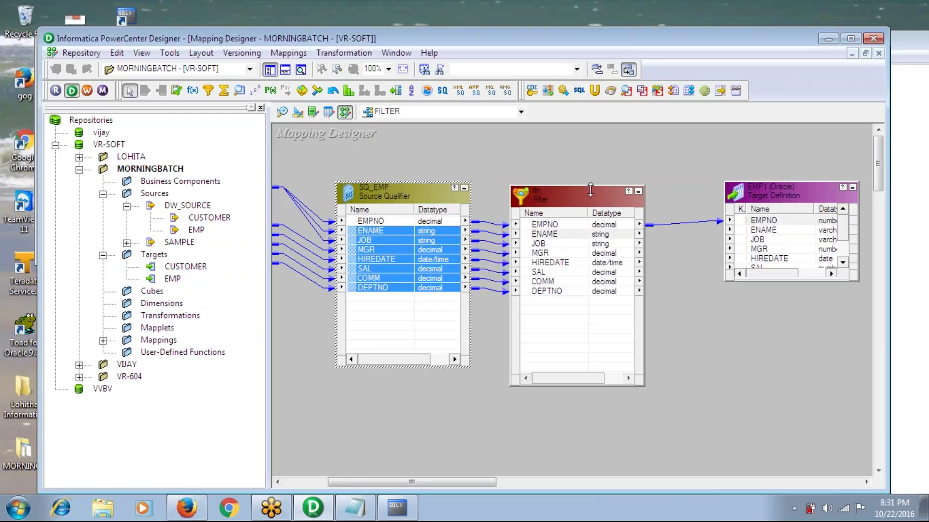
double_click(576, 199)
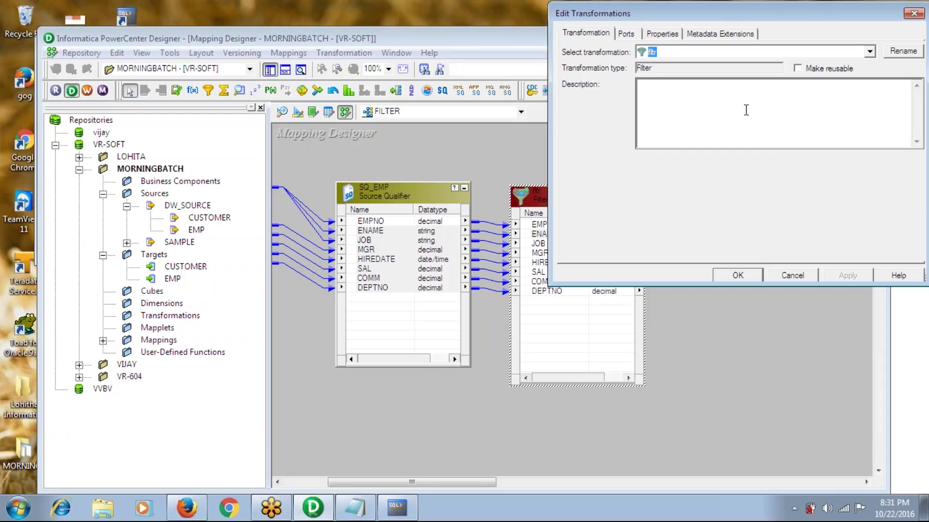
Open the Filter Condition expression editor and delete the default TRUE formula
left_click(661, 35)
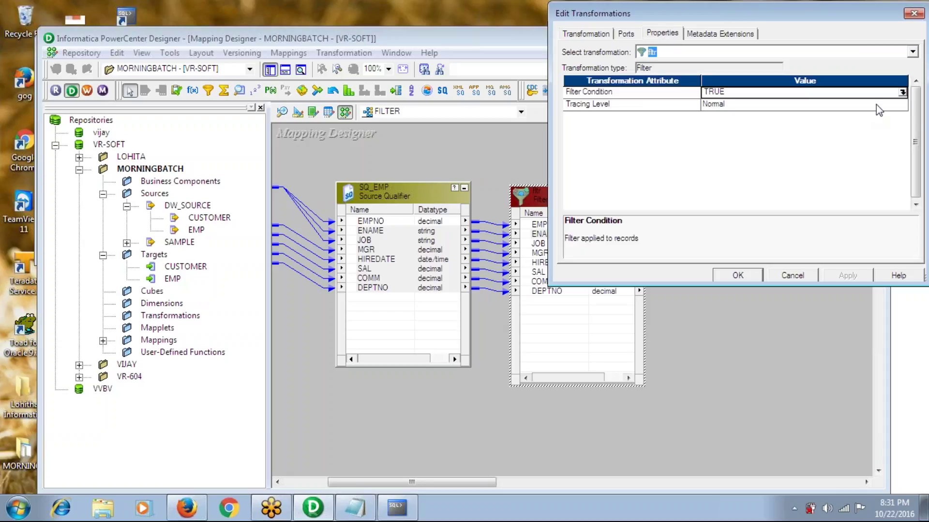
left_click(902, 92)
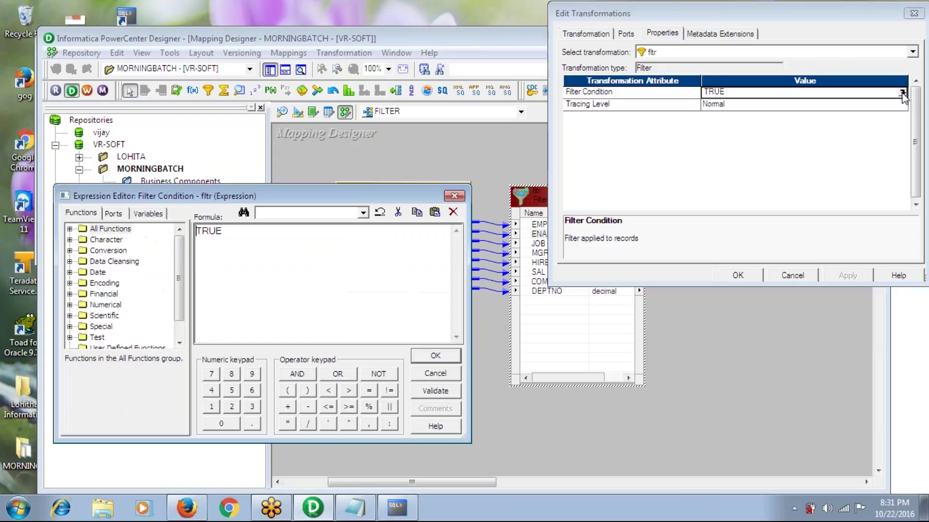
double_click(250, 232)
key("Delete")
double_click(80, 229)
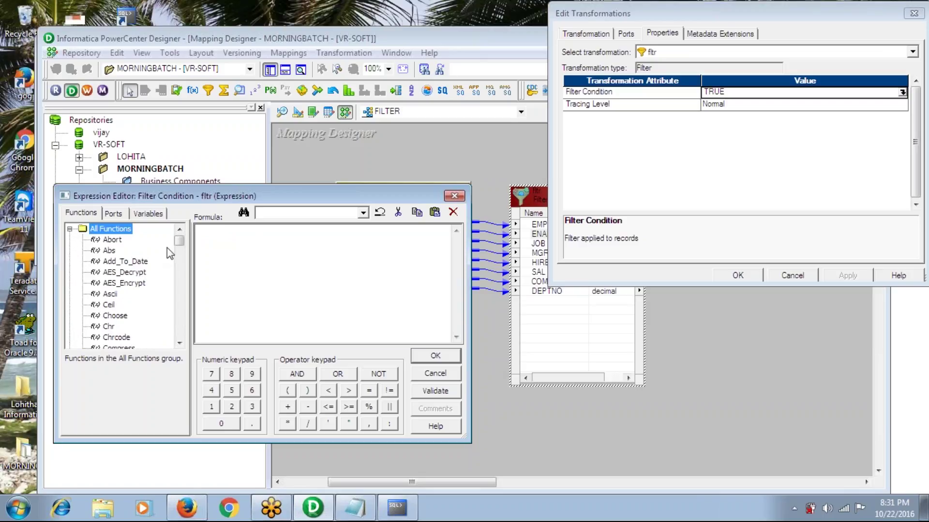
left_click_drag(180, 246, 182, 291)
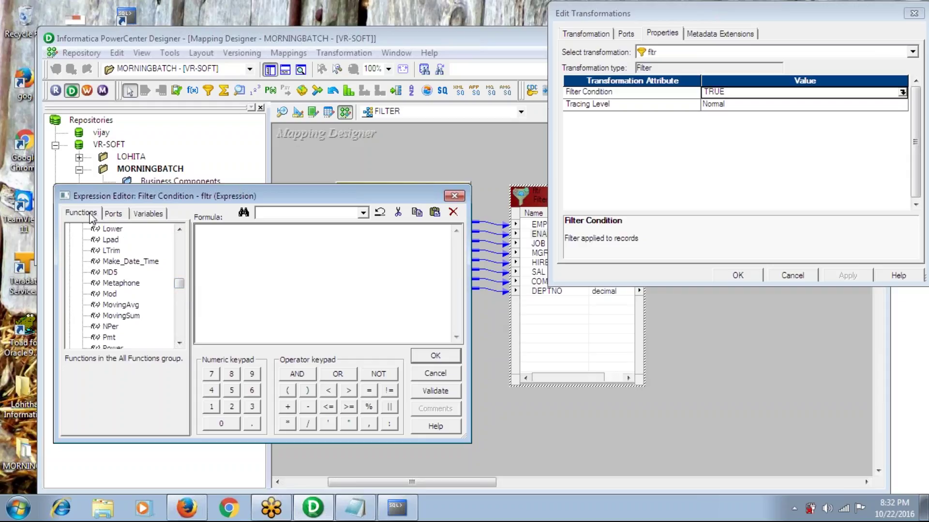
Enter DEPTNO=30 as the filter condition, validate it, and apply it to the Filter
left_click(114, 216)
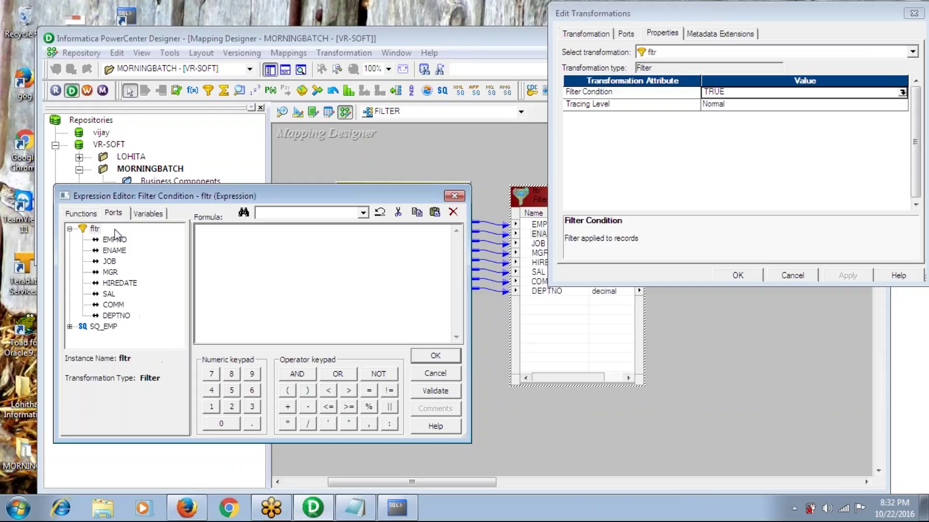
left_click(115, 240)
key("Down")
key("Down")
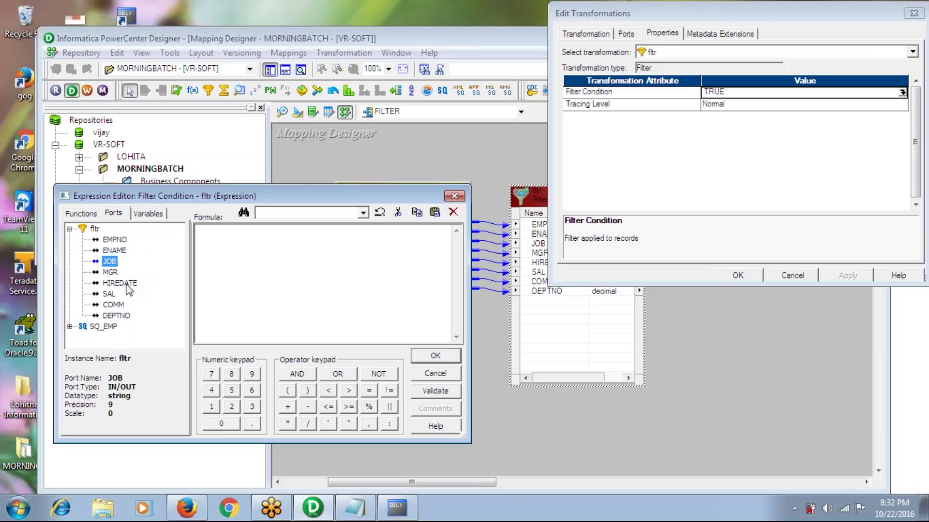
double_click(116, 315)
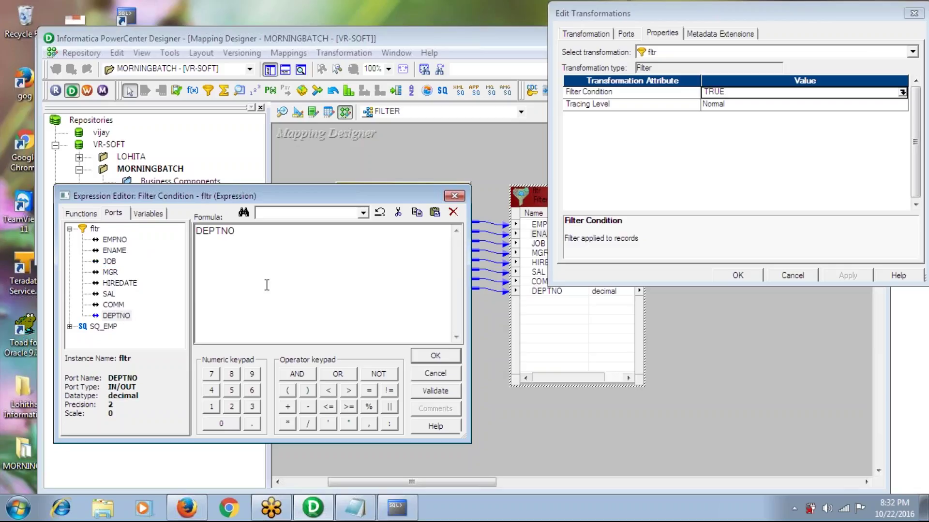
type("=10")
key("BackSpace")
key("BackSpace")
type("30")
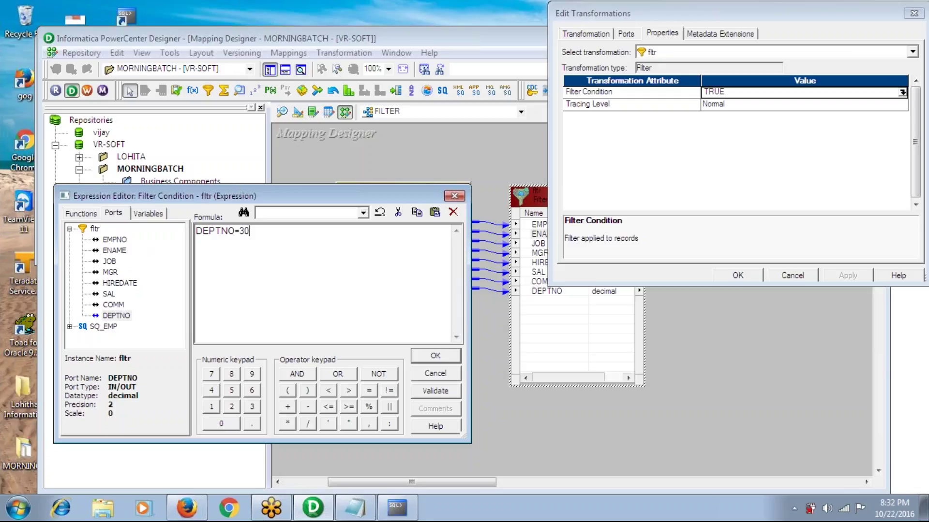
left_click(431, 392)
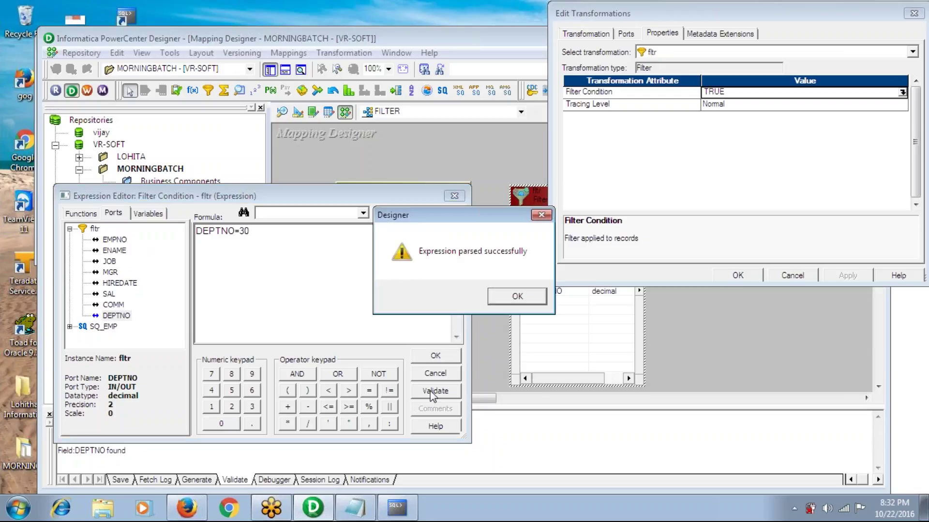
left_click(523, 295)
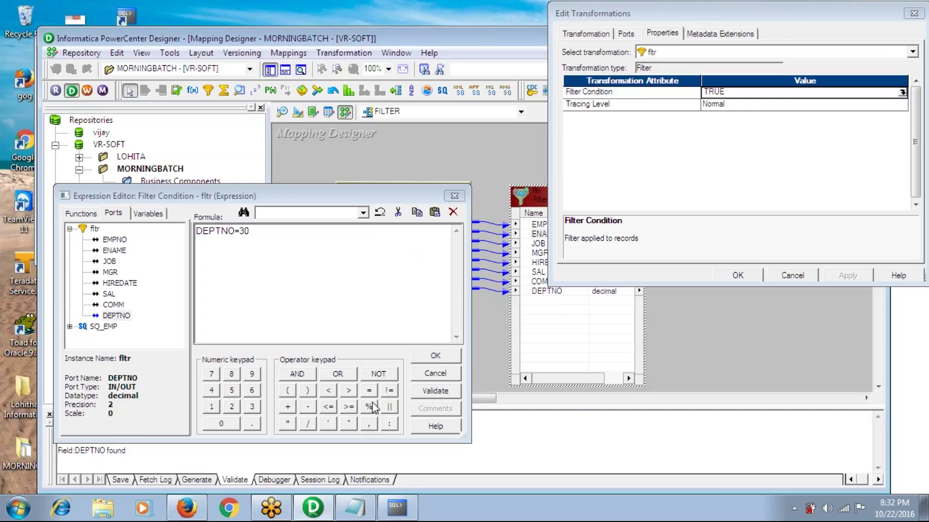
left_click(433, 360)
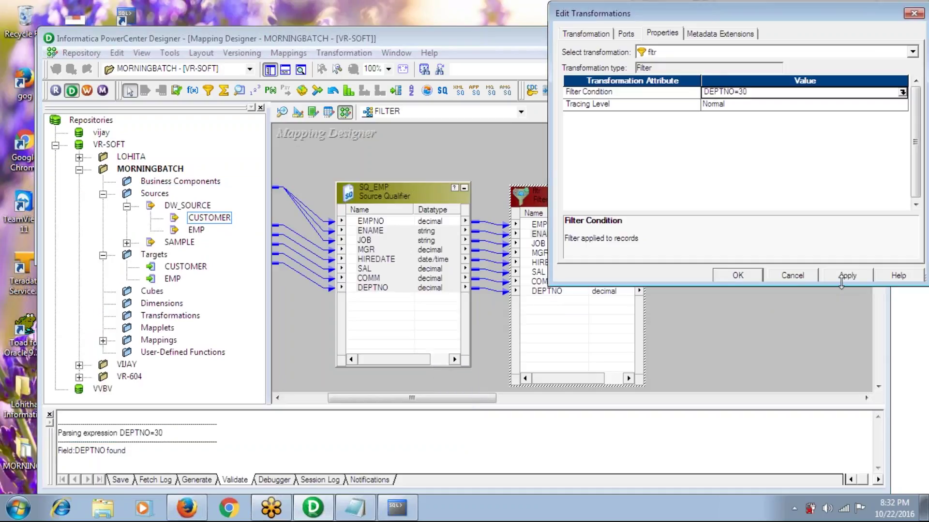
left_click(756, 276)
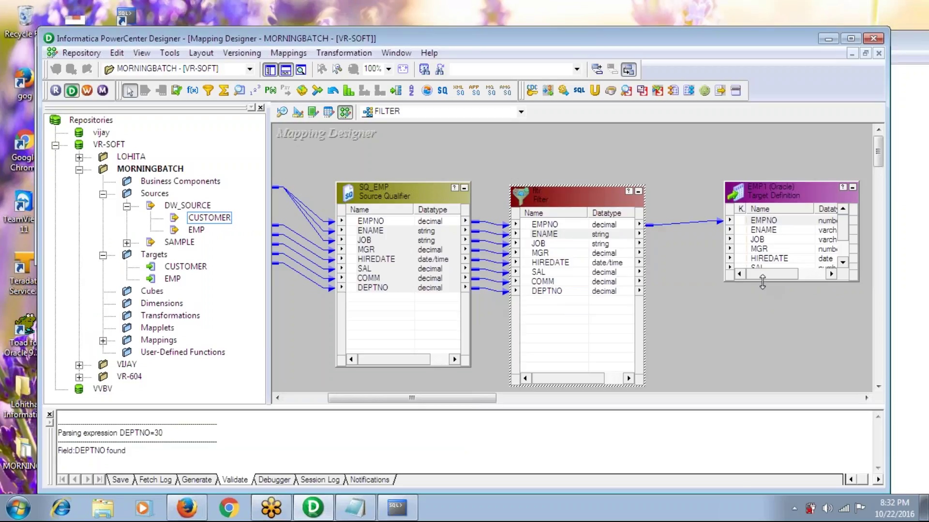
Enlarge EMP1 and link the Filter's ENAME through DEPTNO ports to EMP1's matching columns
left_click_drag(762, 282, 759, 382)
left_click(554, 234)
key("shift+Down")
key("shift+Down")
key("shift+Down")
key("shift+Down")
key("shift+Down")
key("shift+Down")
left_click_drag(554, 234, 763, 231)
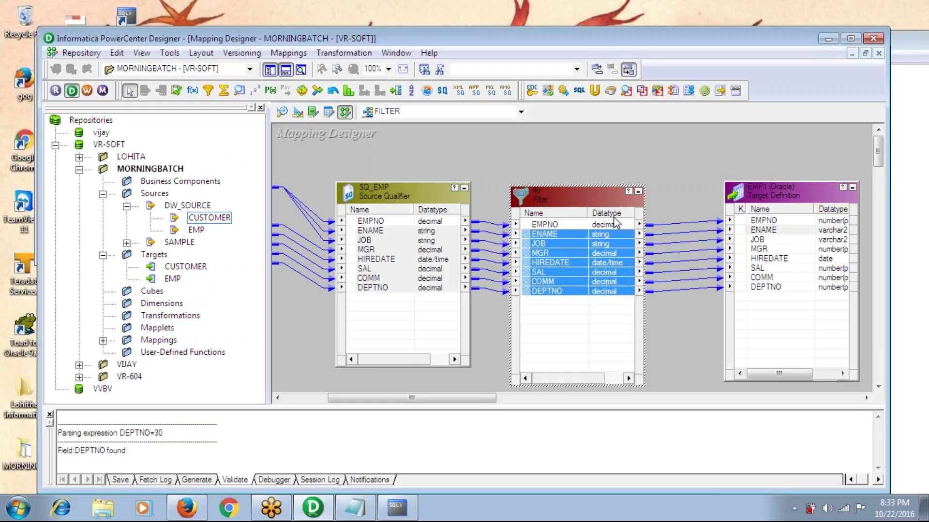
Review the Filter's settings and confirm its condition still reads DEPTNO=30
double_click(552, 207)
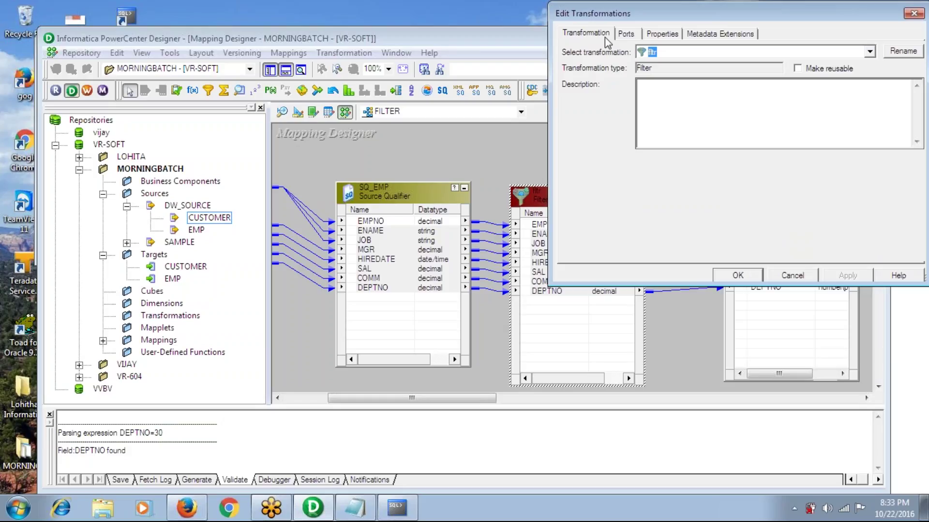
left_click(594, 32)
left_click(661, 93)
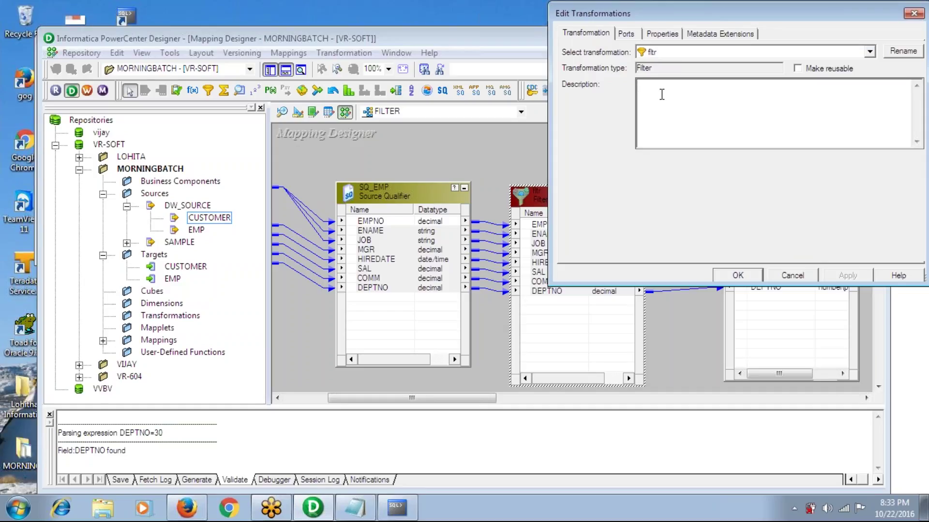
left_click(626, 33)
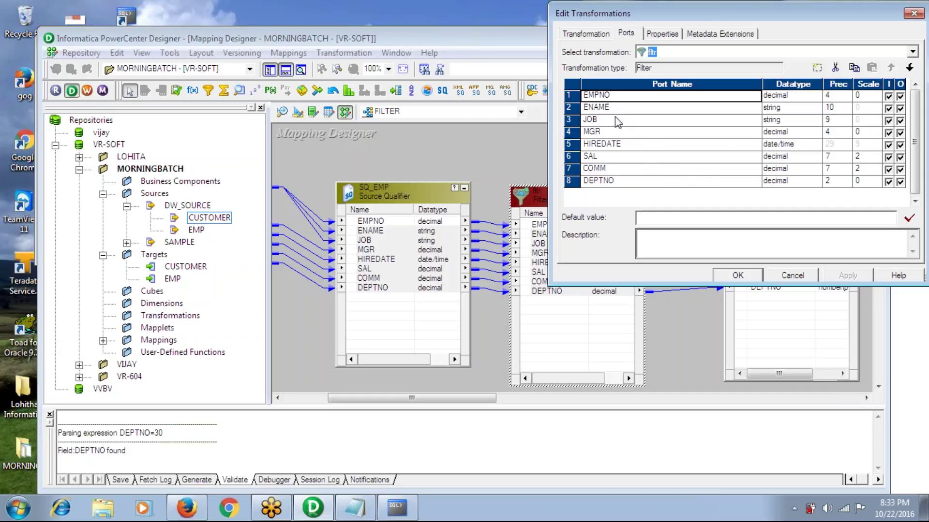
left_click(661, 33)
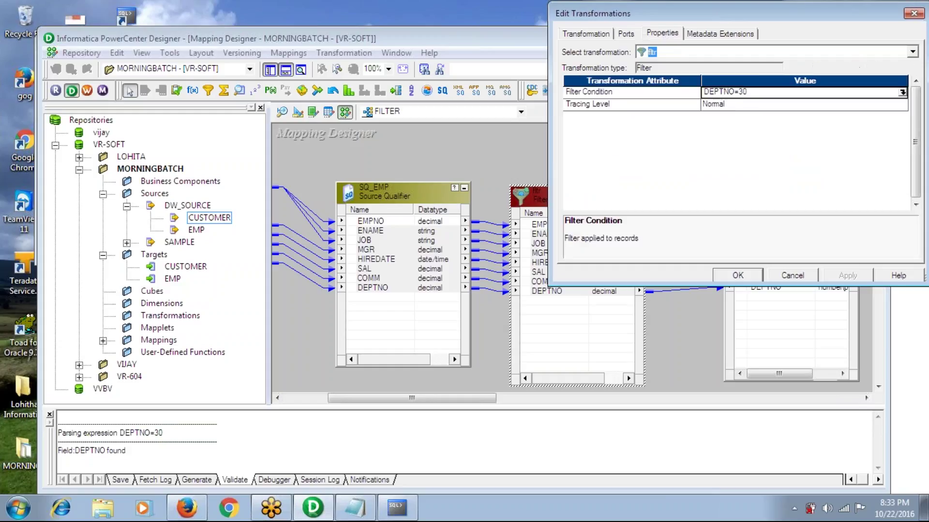
left_click(902, 93)
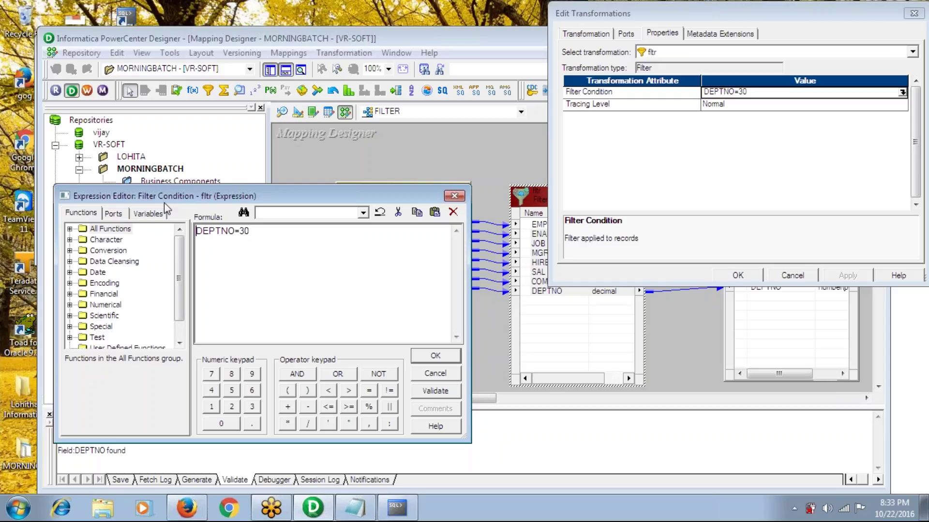
left_click(120, 215)
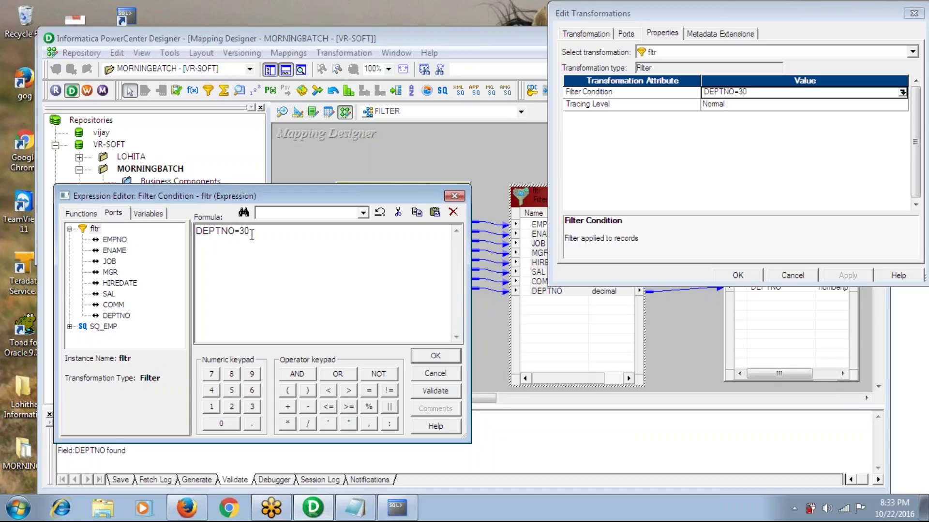
left_click(436, 358)
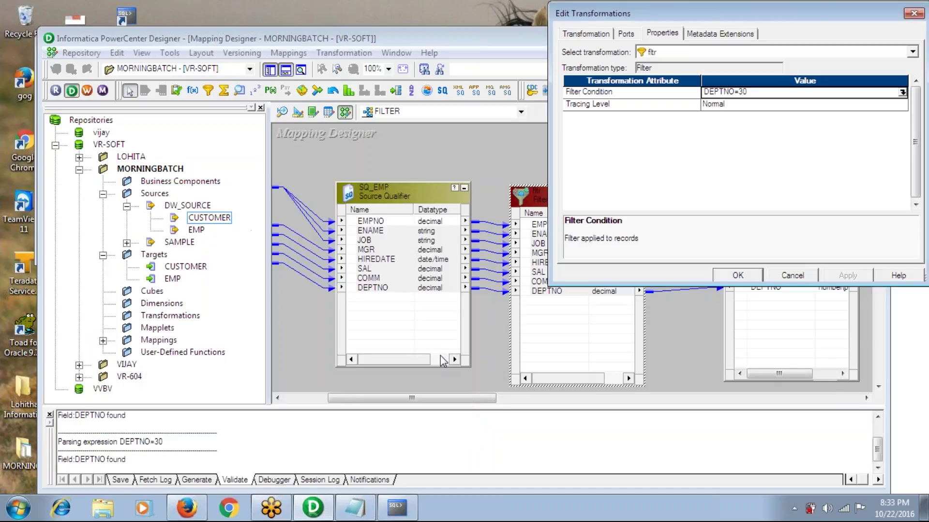
Apply the Filter settings, save the FILTER mapping to the repository, and launch Workflow Manager
left_click(739, 276)
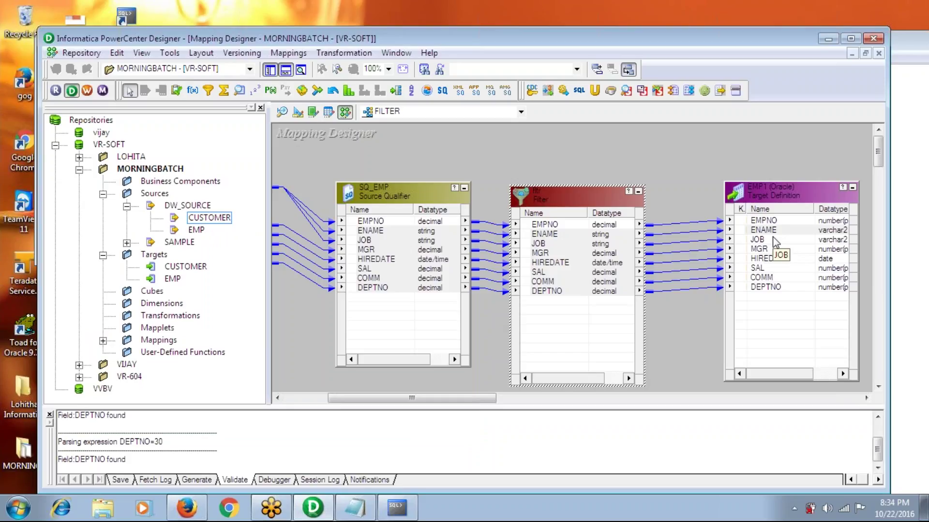
key("ctrl+s")
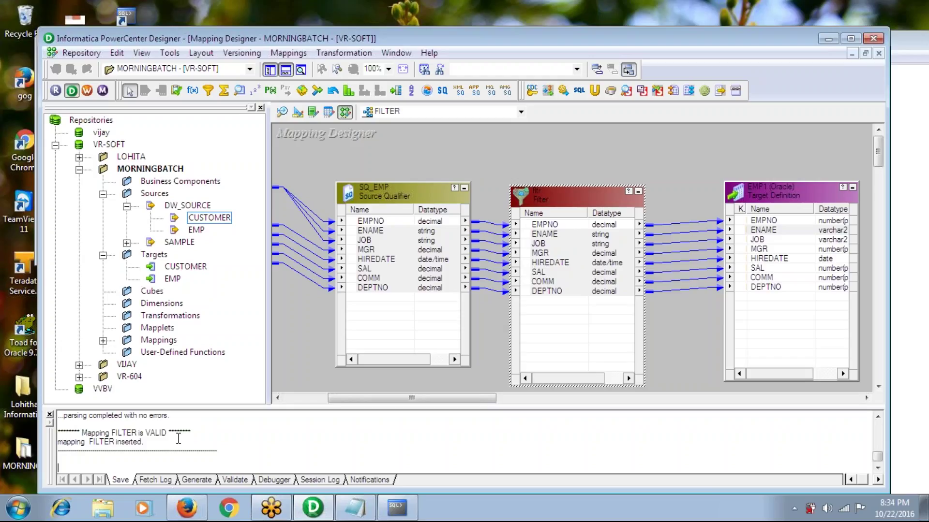
left_click(87, 95)
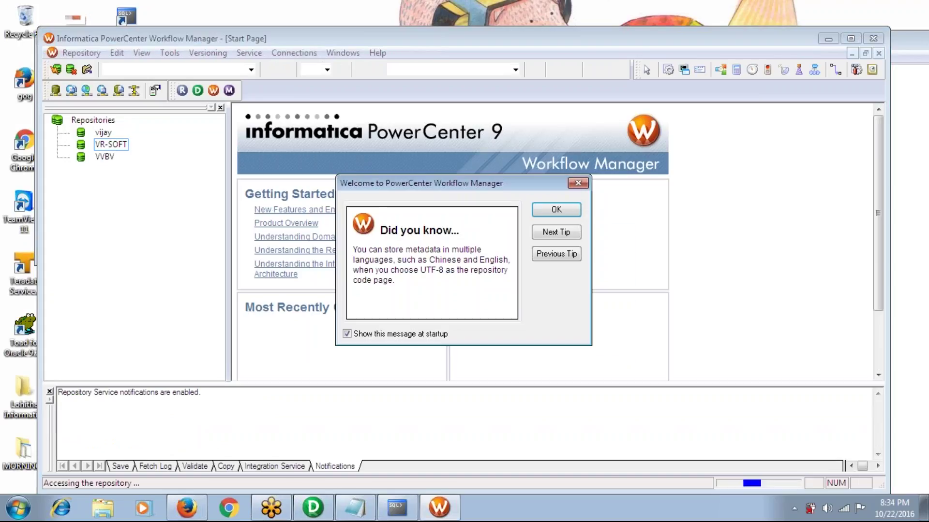
Dismiss the Workflow Manager startup tip, show the Task Developer, then return to Designer
left_click(555, 209)
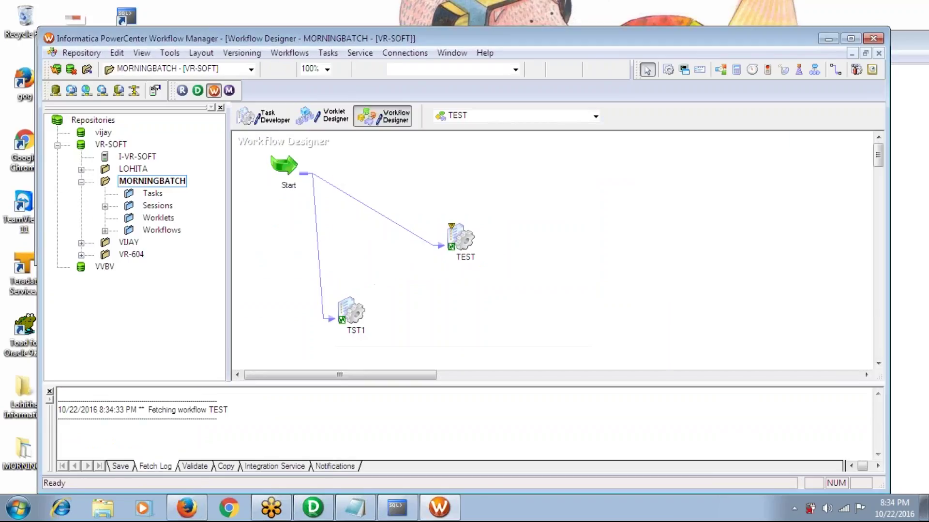
left_click(273, 124)
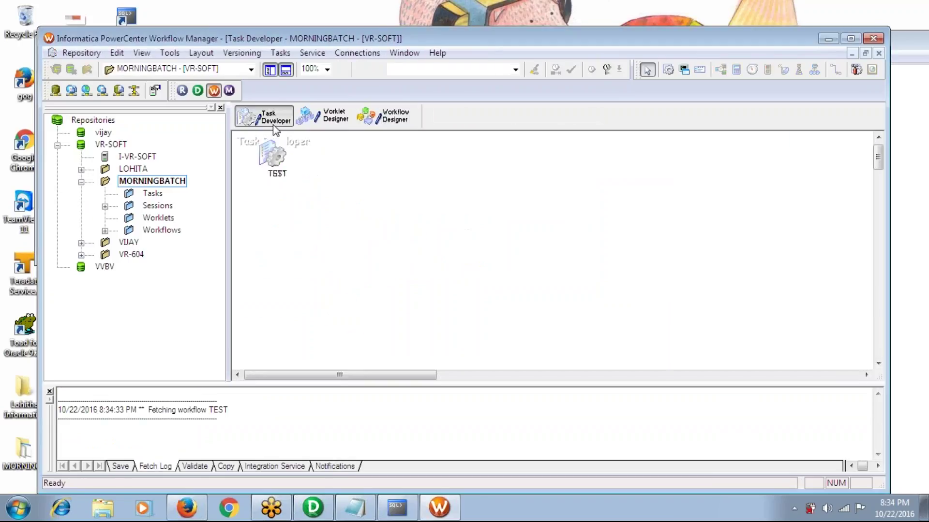
key("alt+Tab")
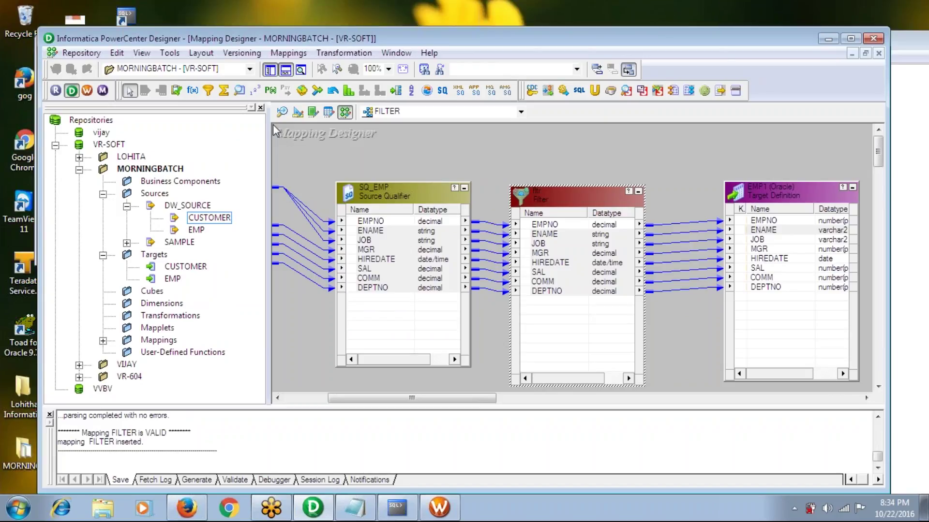
double_click(565, 192)
left_click(627, 35)
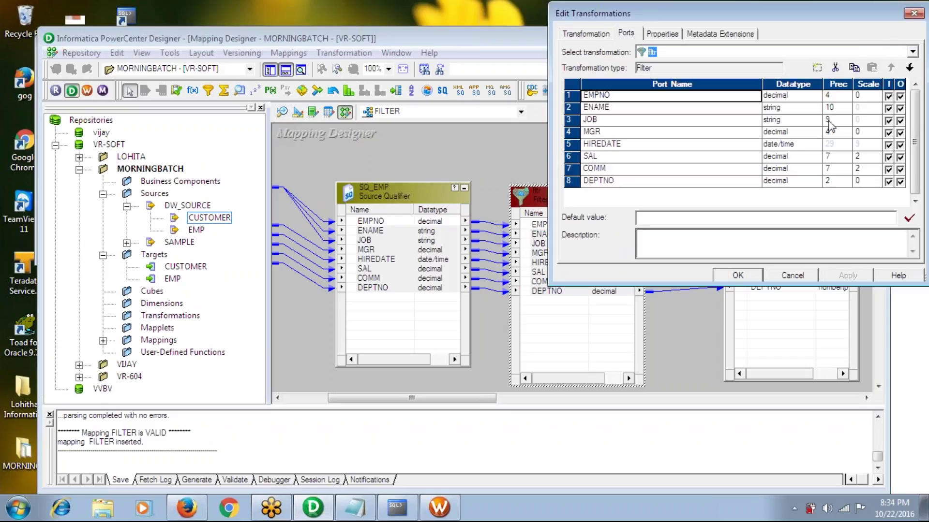
left_click(662, 34)
left_click(902, 92)
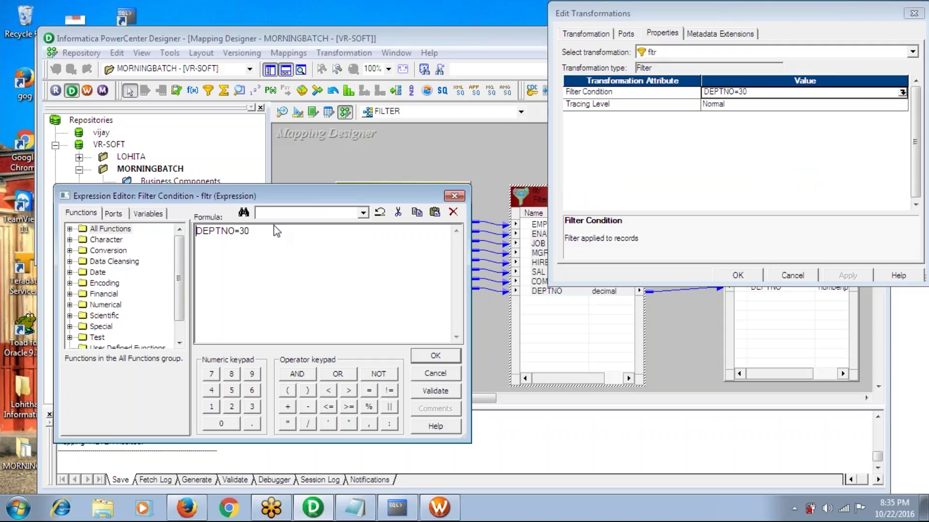
left_click(124, 233)
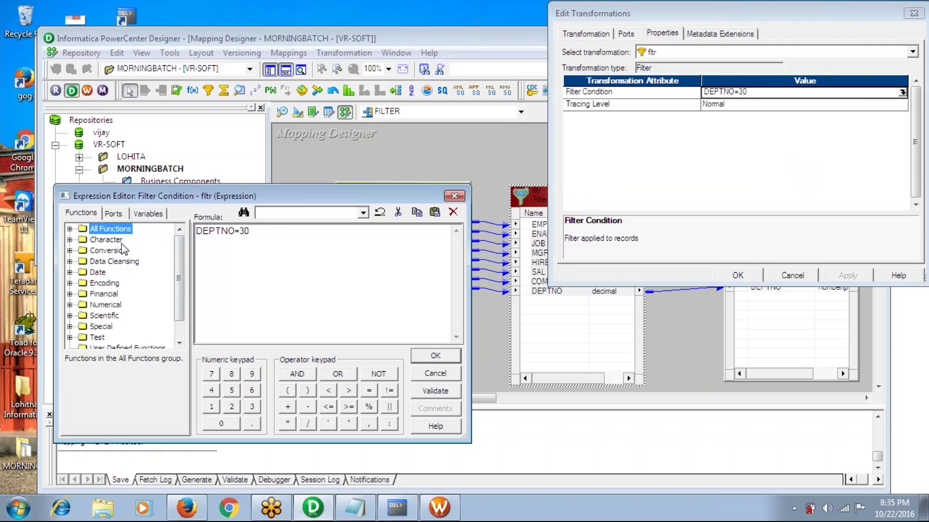
left_click(70, 229)
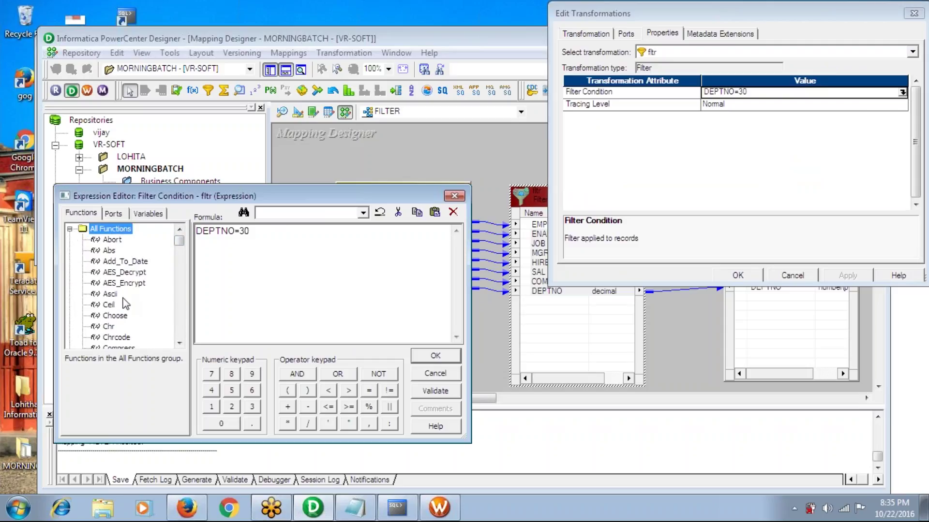
key("p")
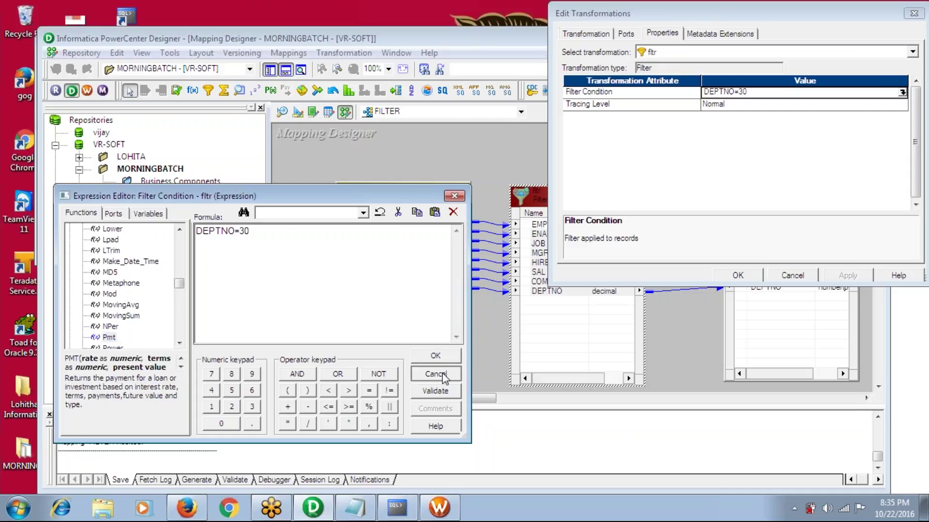
left_click(448, 359)
left_click(793, 276)
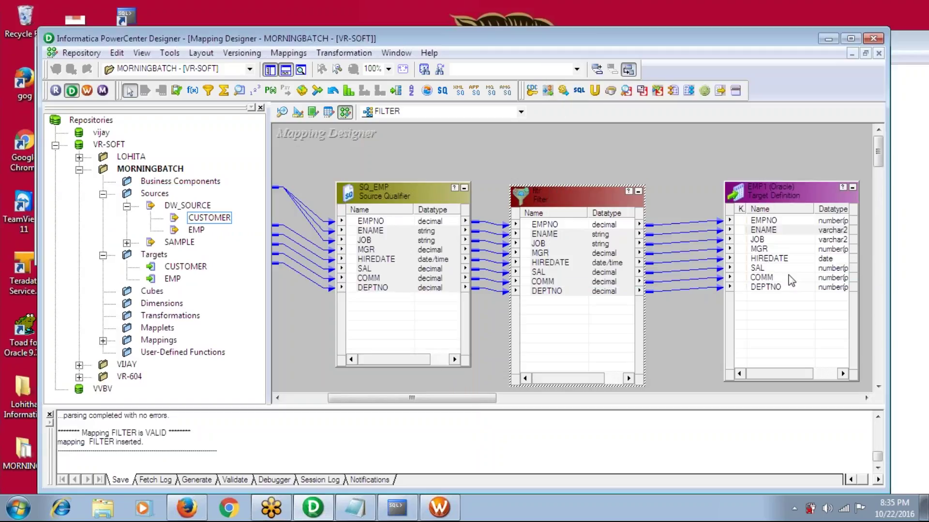
In Workflow Manager, clear the TEST task off the Task Developer workspace
left_click(439, 508)
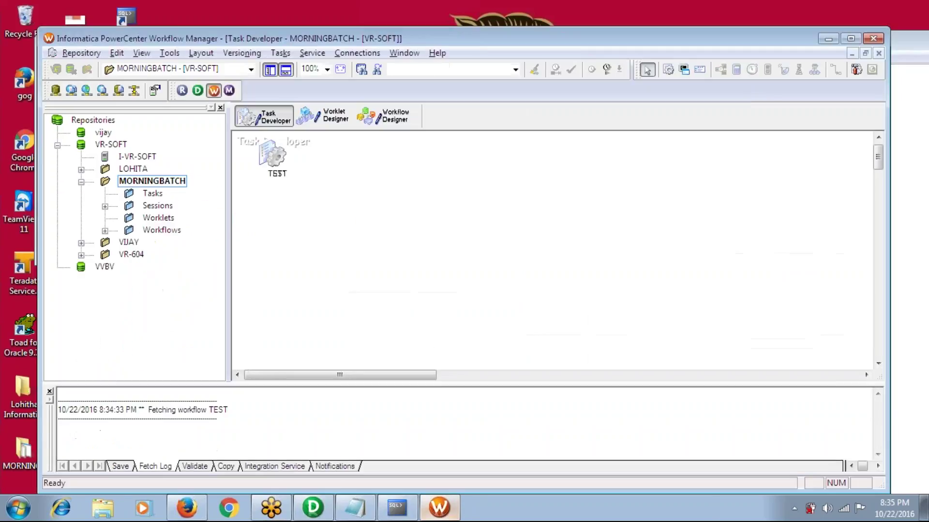
right_click(320, 170)
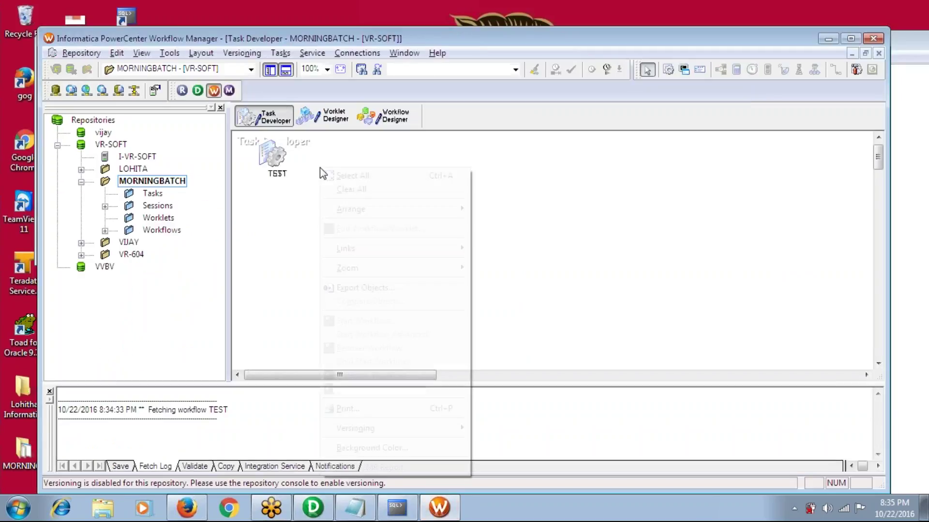
left_click(343, 189)
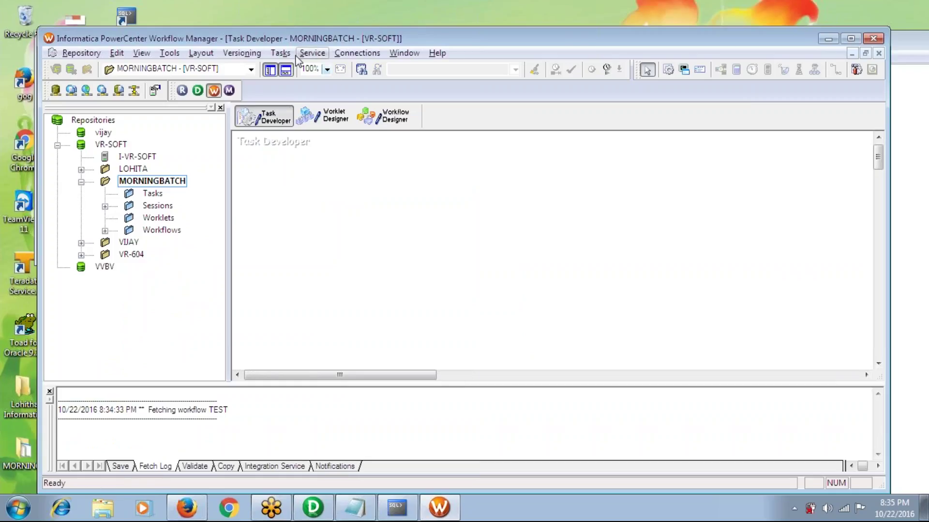
Create a session task named FILTER based on the FILTER mapping
left_click(280, 53)
left_click(296, 69)
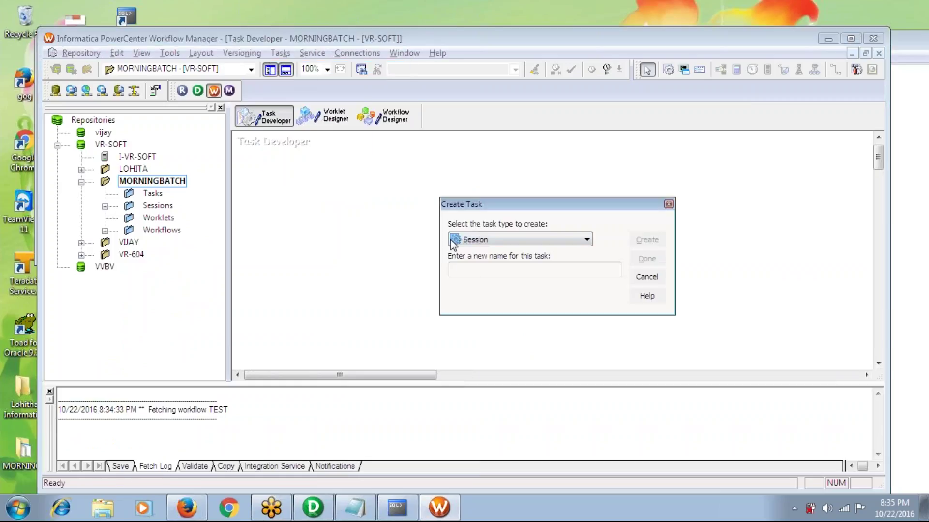
left_click(462, 268)
type("FILTER")
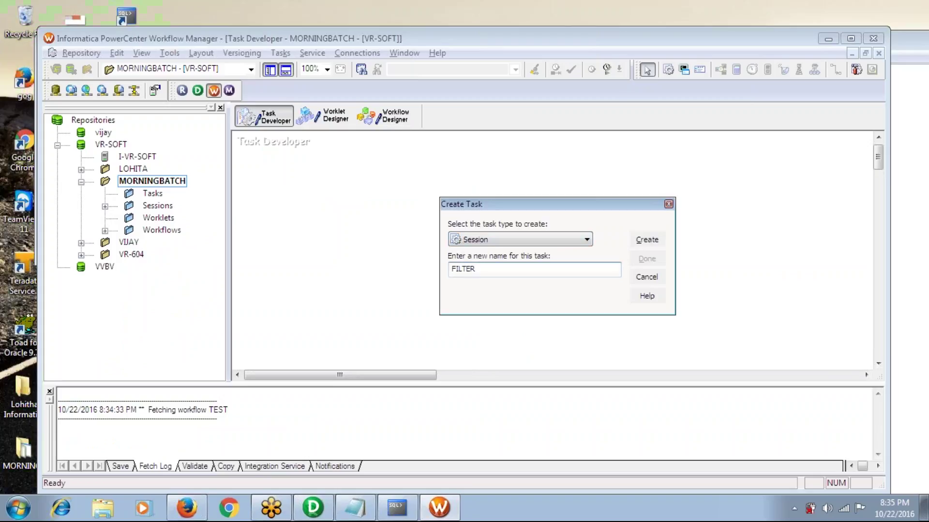
key("Return")
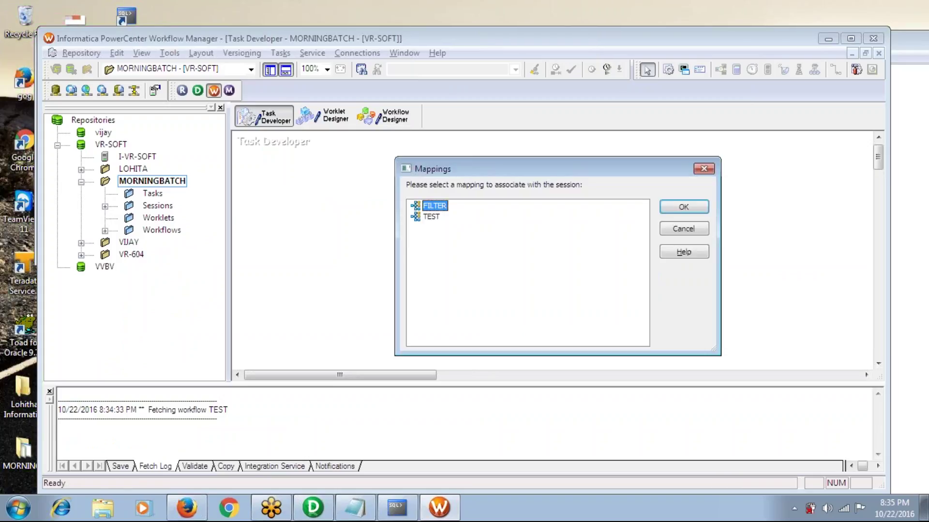
left_click(681, 208)
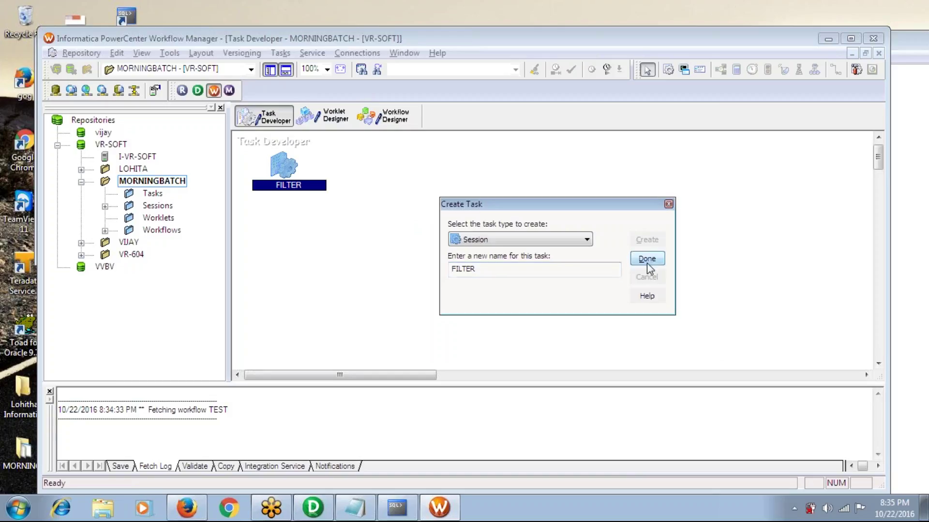
left_click(647, 259)
In the FILTER session's Mapping settings, set the SQ_EMP source connection to DW_SRC
double_click(289, 179)
left_click(402, 86)
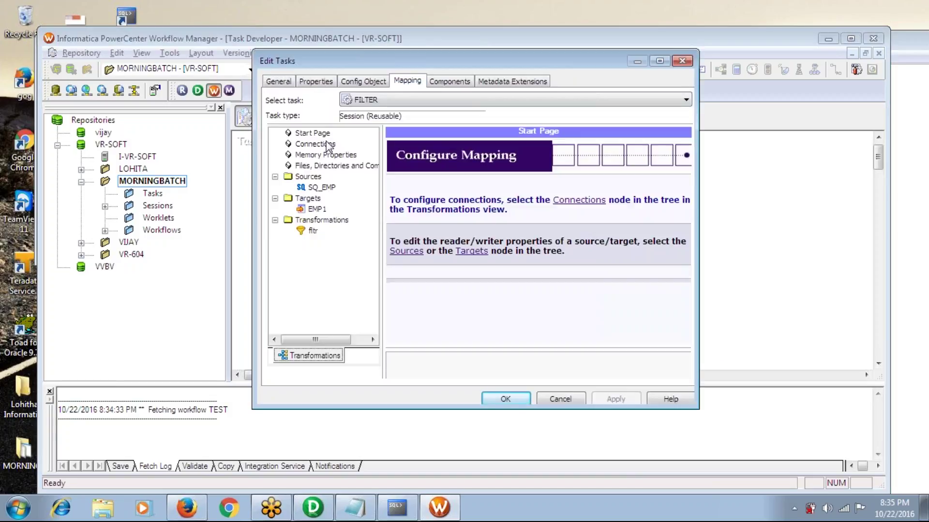
left_click(319, 189)
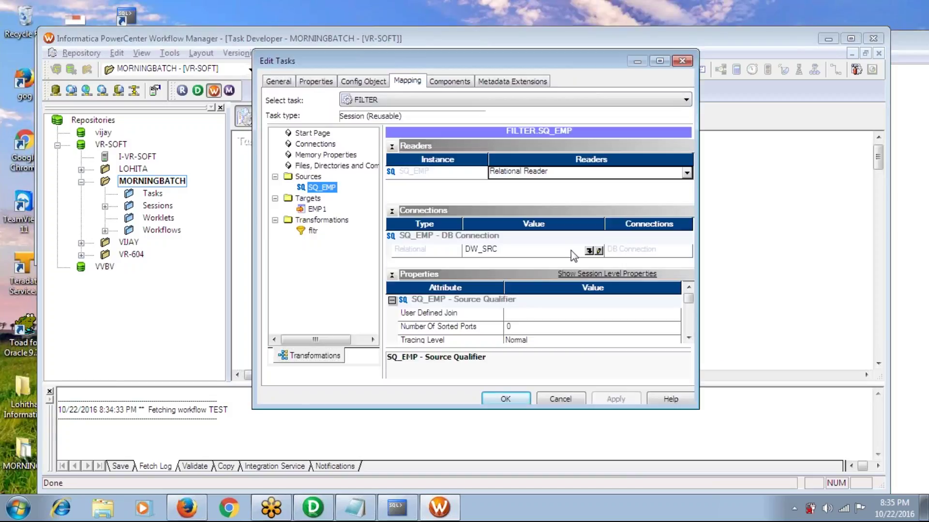
left_click(589, 251)
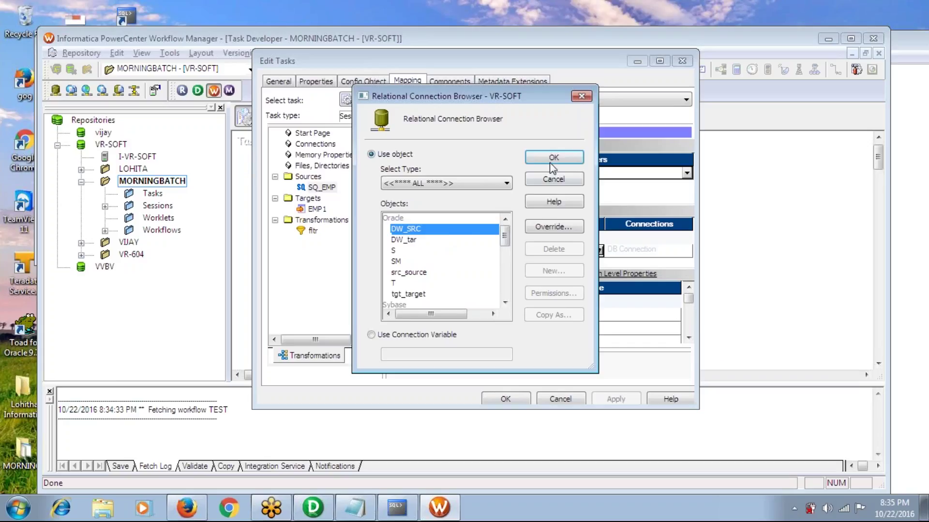
left_click(551, 157)
Set the EMP1 target connection to DW_tar
left_click(317, 209)
left_click(587, 238)
left_click(413, 241)
left_click(554, 158)
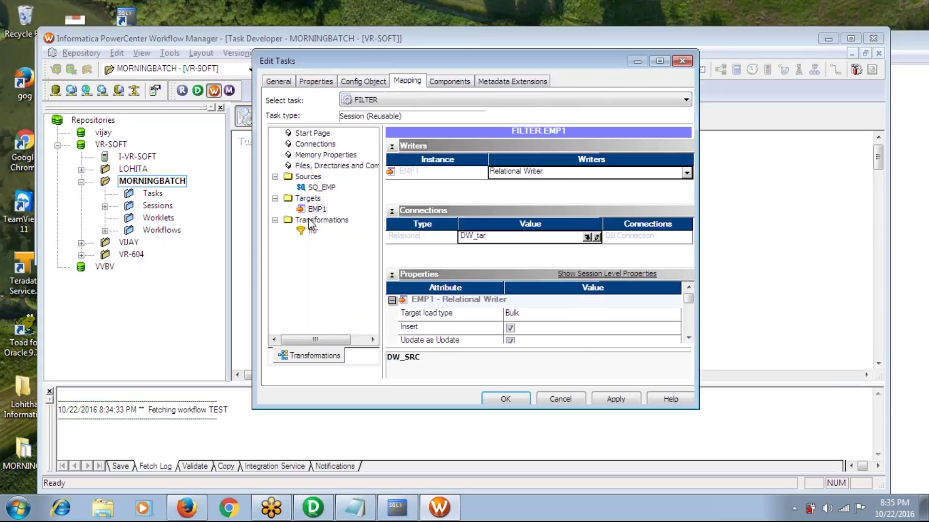
left_click(316, 212)
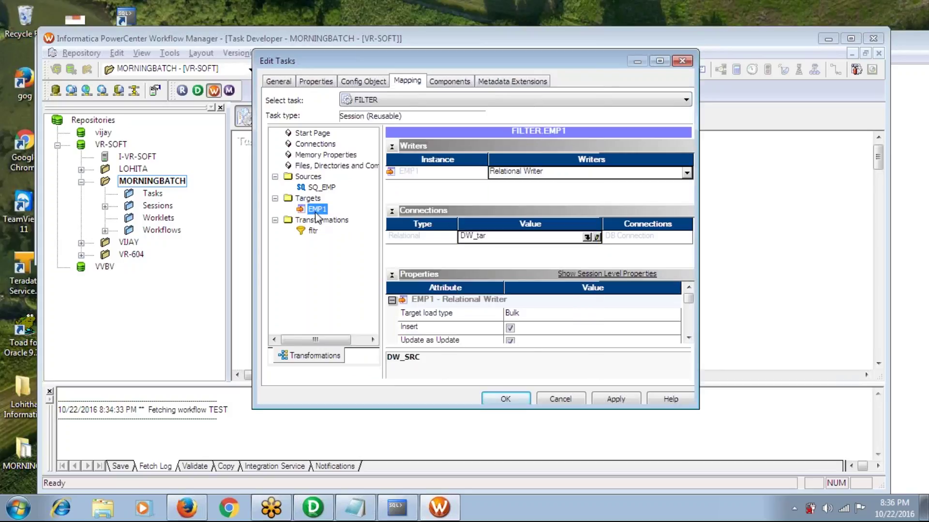
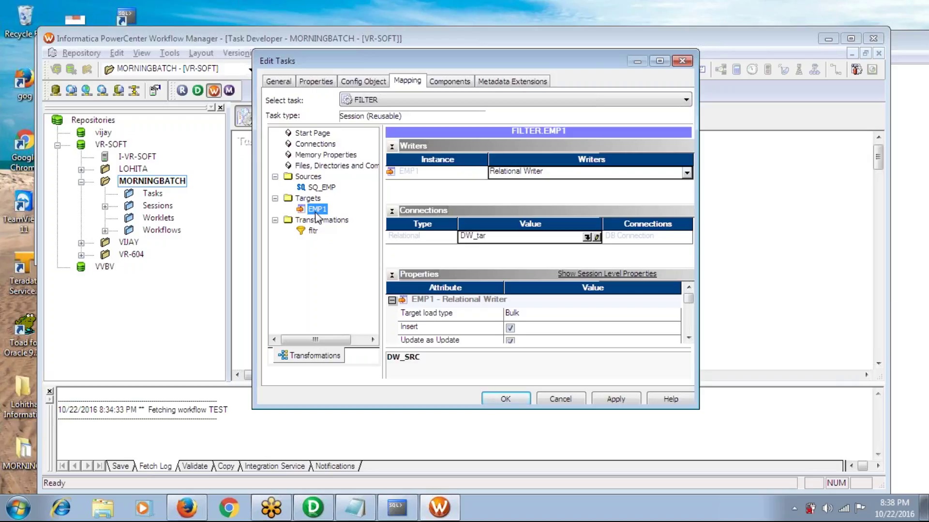
Enable Truncate target table for EMP1 in the FILTER session, apply it, and save to the repository
left_click(688, 338)
left_click(688, 338)
left_click(688, 338)
left_click(688, 338)
left_click(688, 338)
left_click(688, 338)
left_click(510, 315)
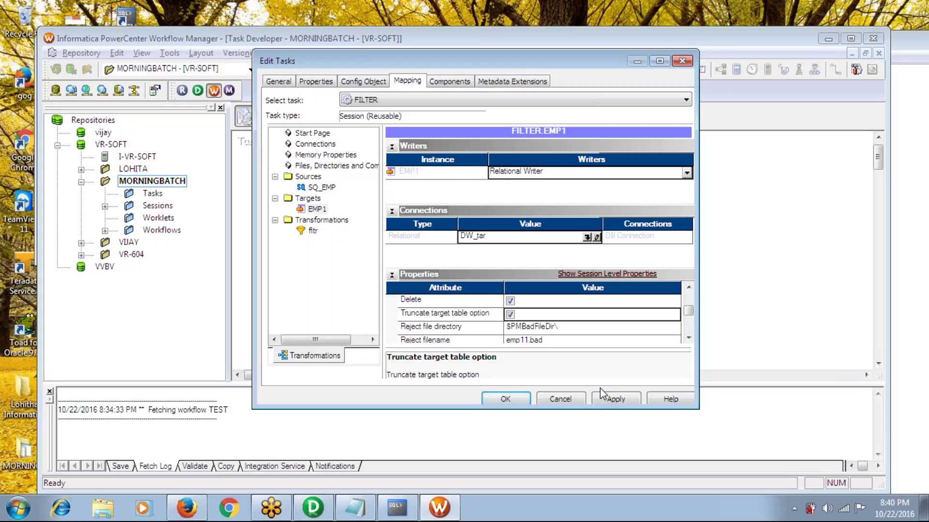
left_click(605, 398)
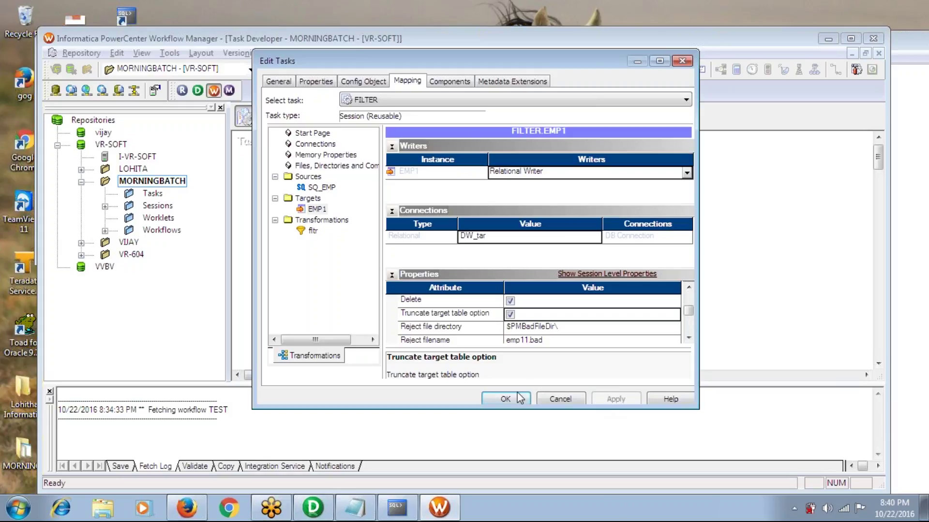
left_click(506, 399)
key("ctrl+s")
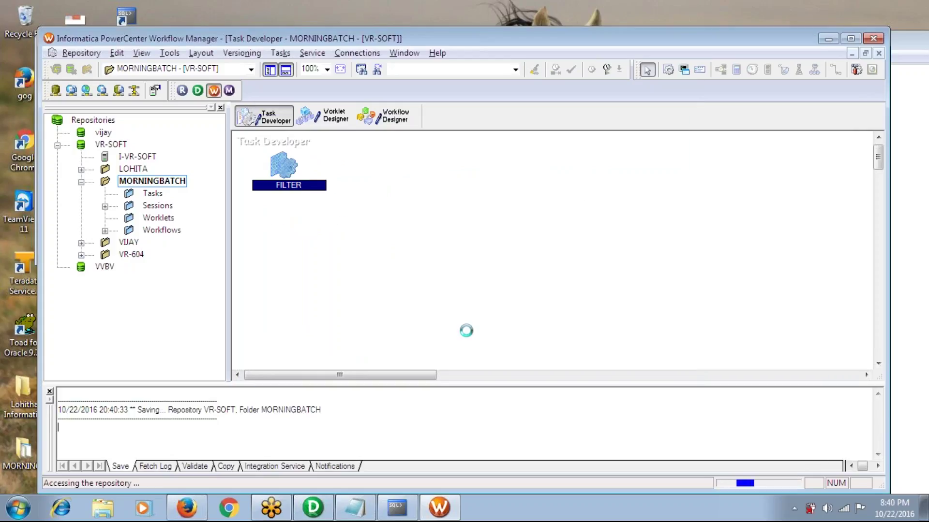
In Workflow Designer, create a new workflow named FILTER
left_click(398, 120)
left_click(303, 54)
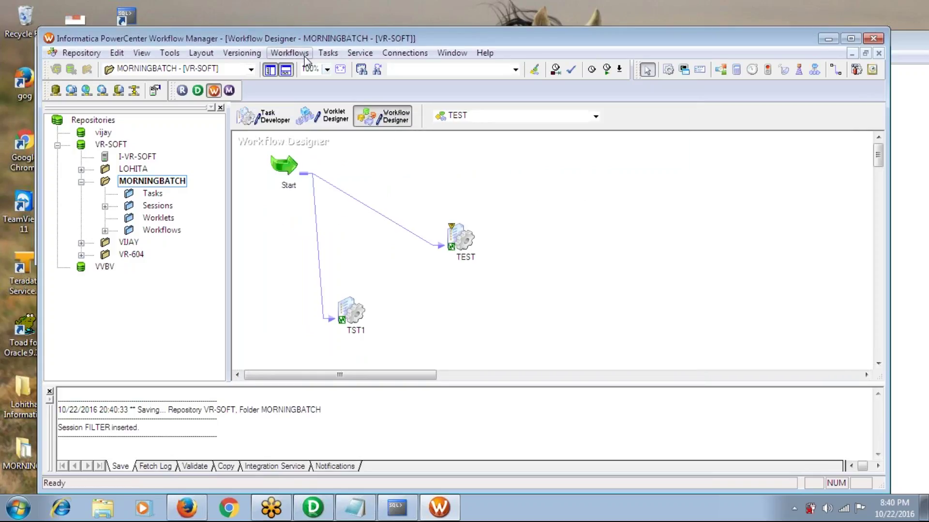
left_click(286, 68)
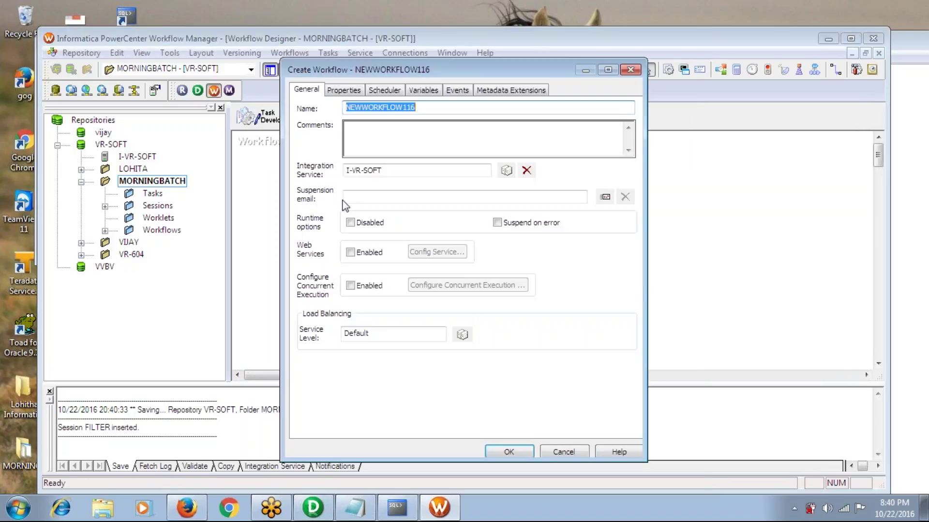
type("FIL")
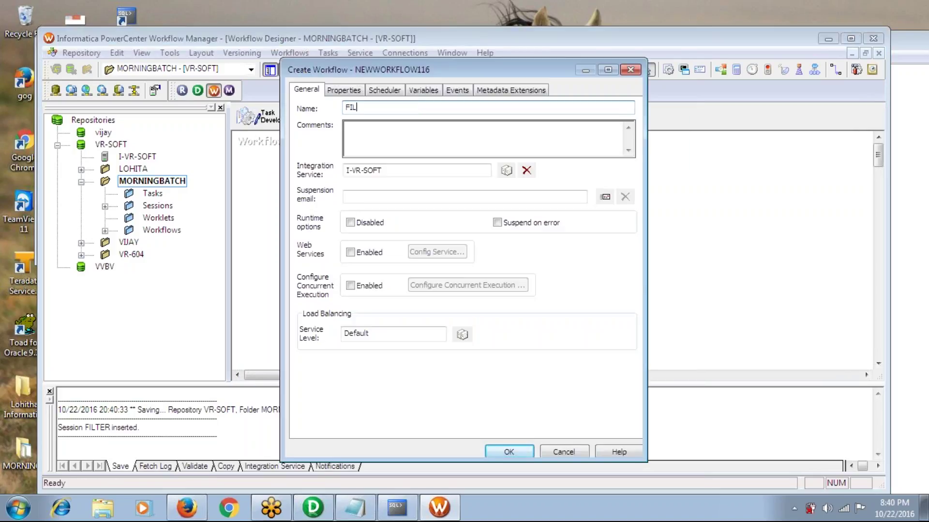
type("TER")
key("Return")
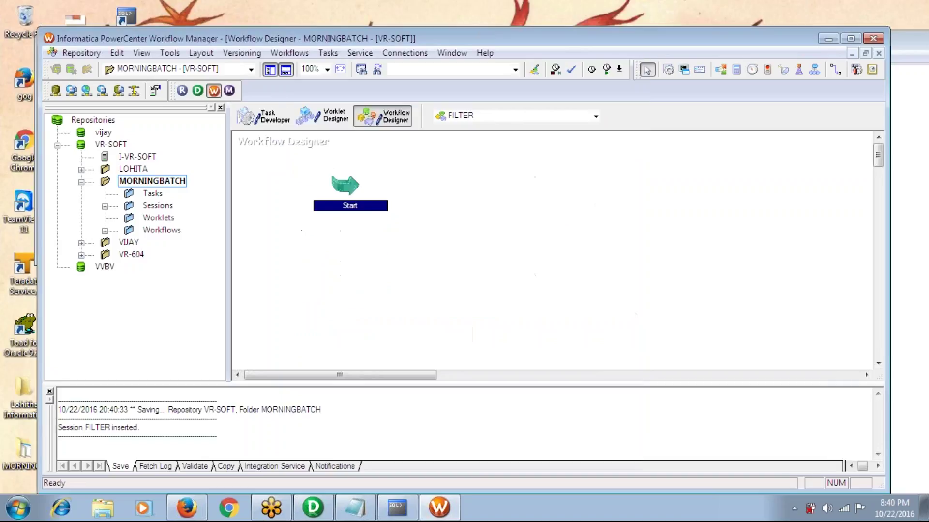
Add the FILTER session from MORNINGBATCH to the workflow and link Start to it
left_click(105, 206)
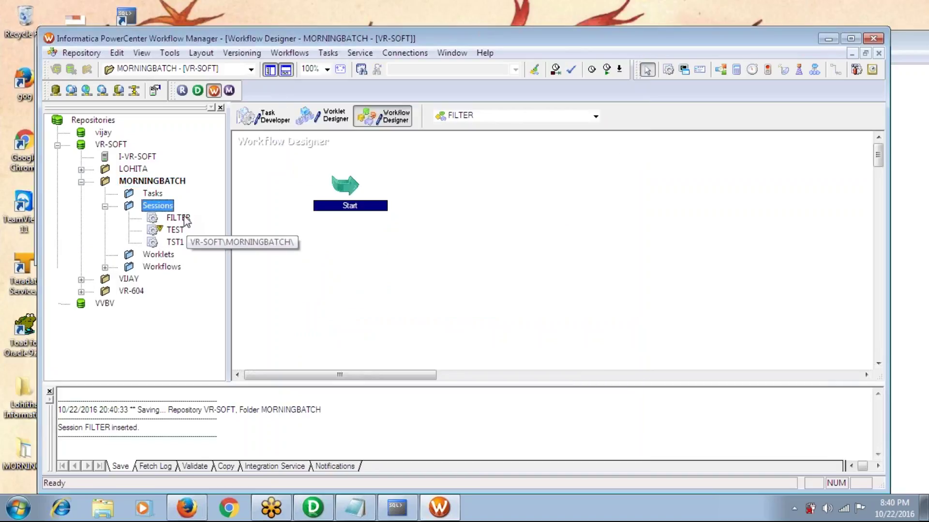
left_click_drag(178, 217, 525, 234)
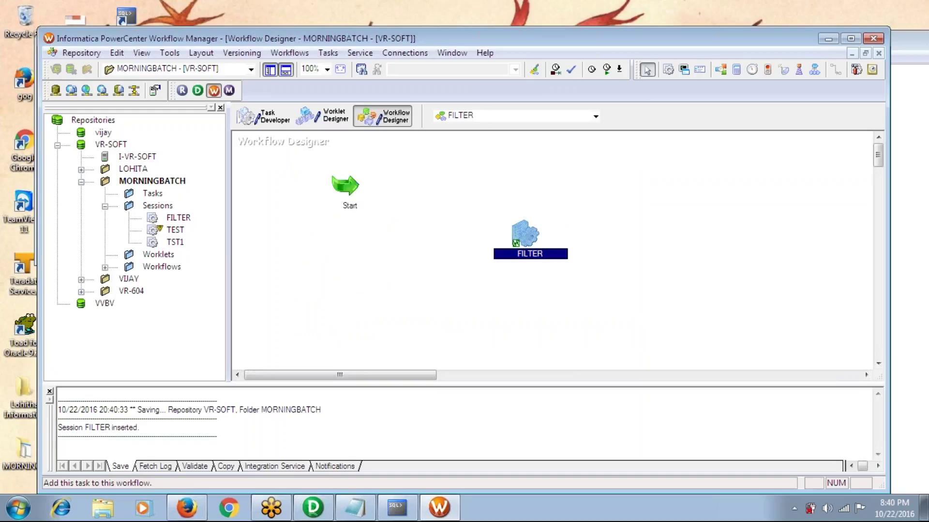
left_click(328, 52)
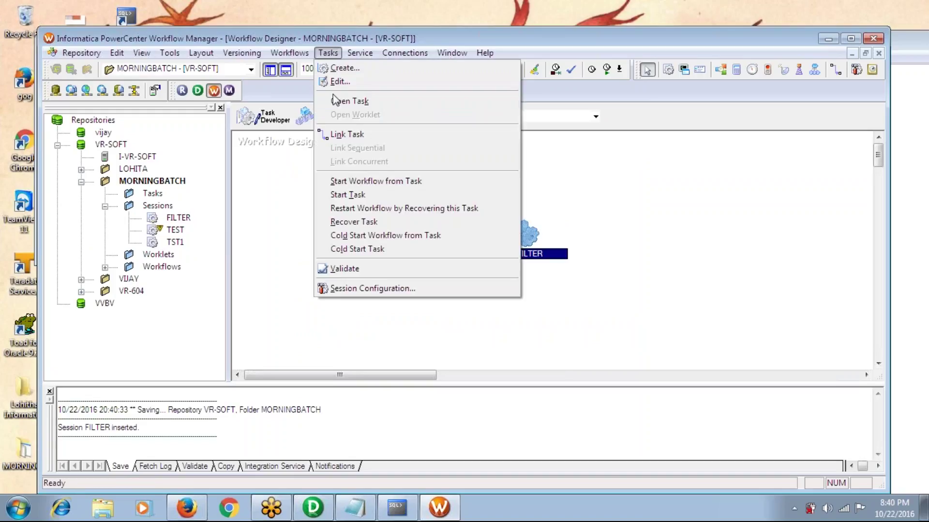
left_click(345, 134)
left_click_drag(355, 186, 526, 235)
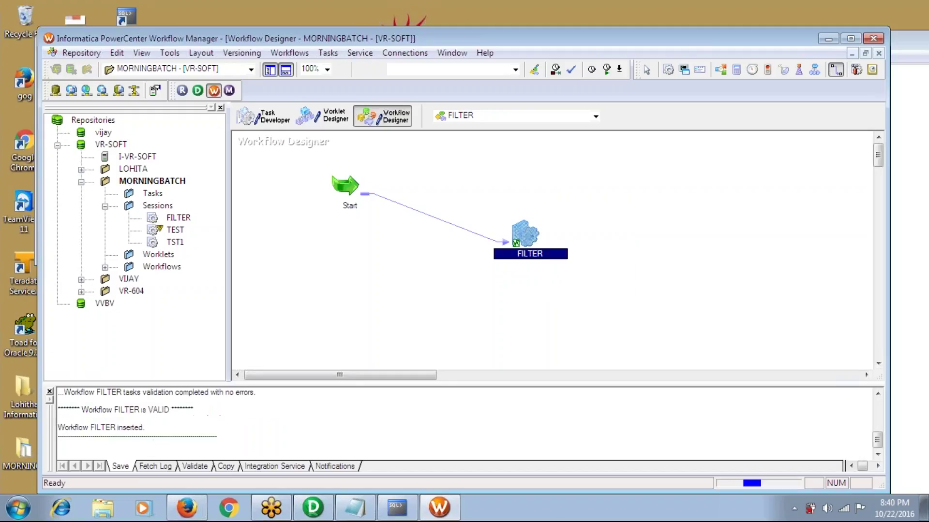
left_click(289, 53)
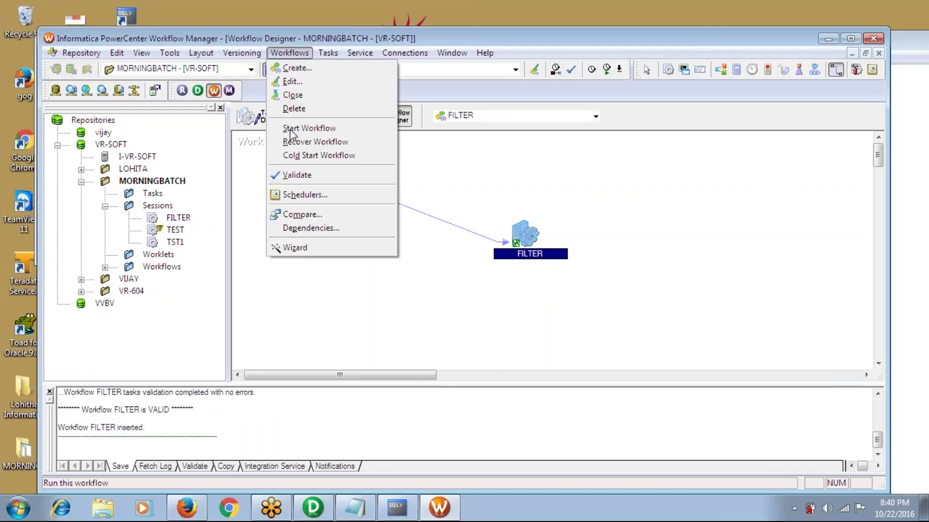
Start the FILTER workflow, run show user; in SQL*Plus, and return to the Workflow Monitor
left_click(300, 128)
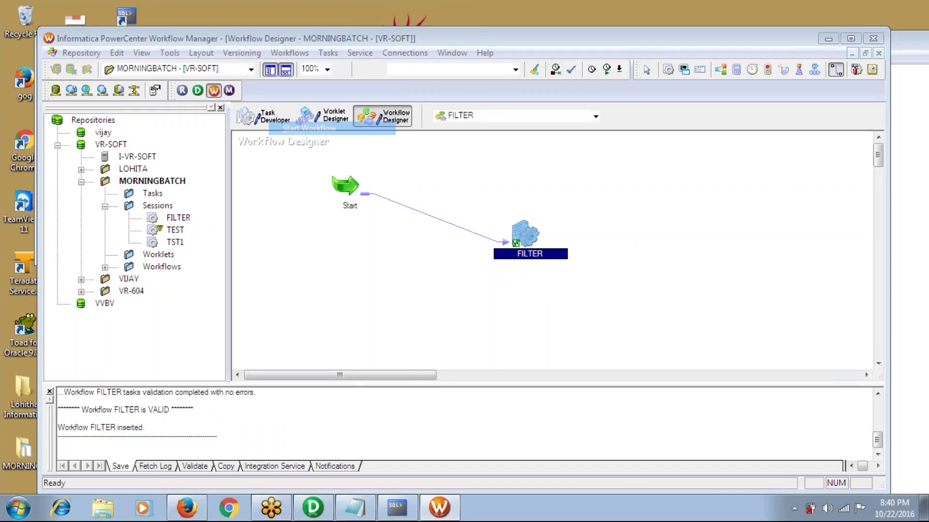
left_click(395, 513)
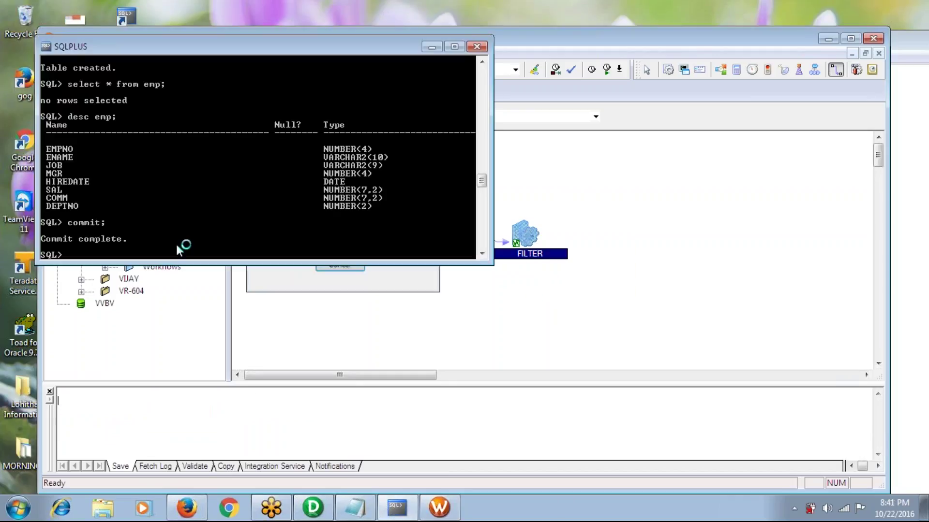
type("clea")
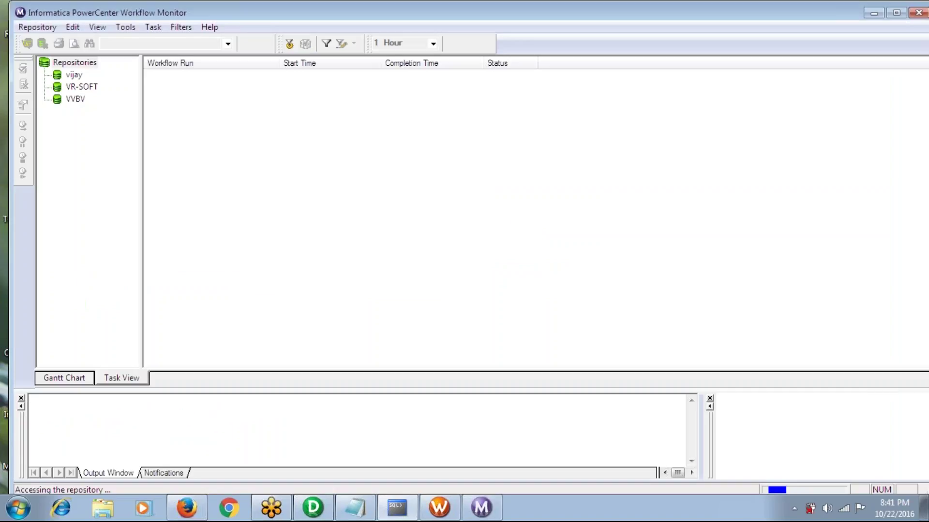
key("alt+Tab")
key("alt+Tab")
key("alt+Tab")
type("show user;")
key("Return")
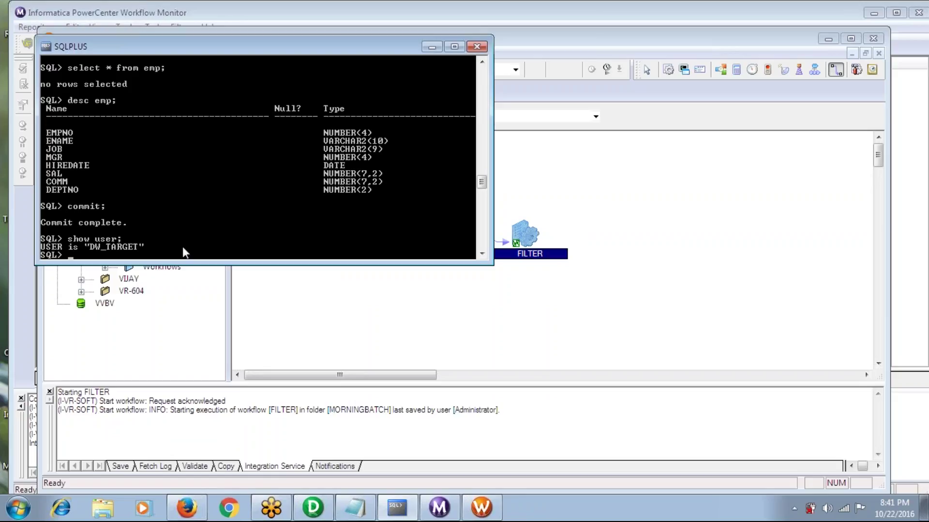
key("alt+Tab")
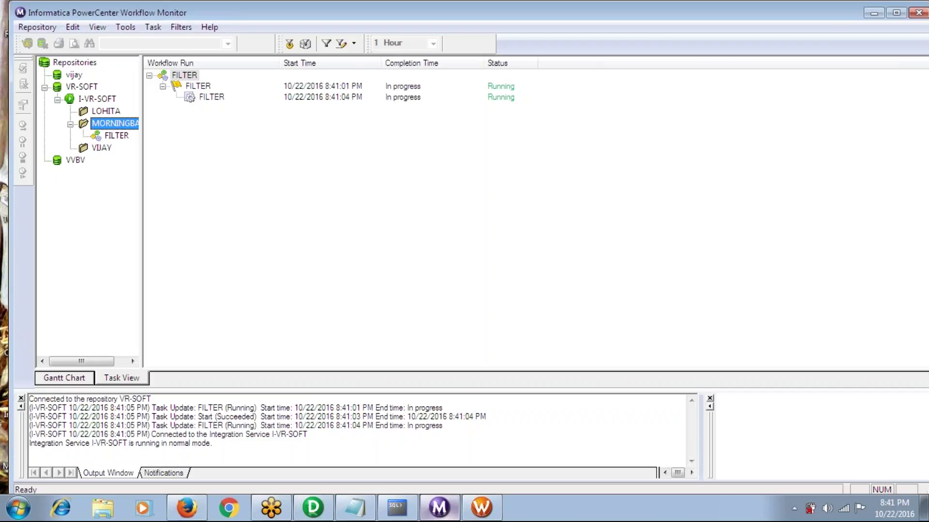
Run select * from emp; in SQL*Plus and enlarge the console to review the six department 30 rows
key("alt+Tab")
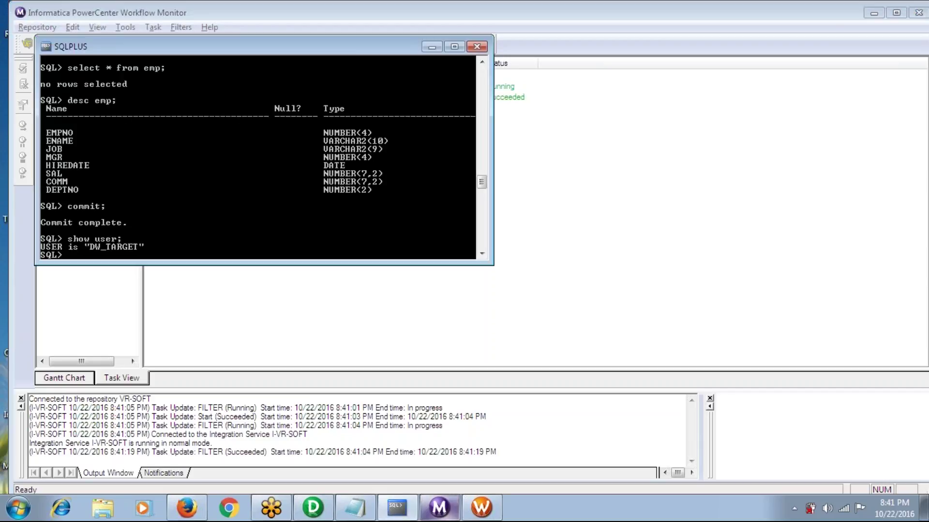
type("select * from emp;")
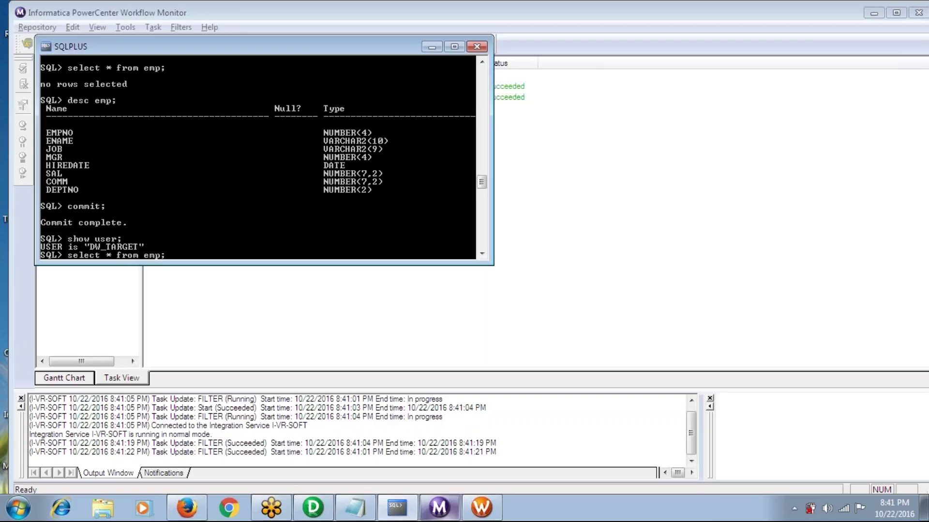
key("Return")
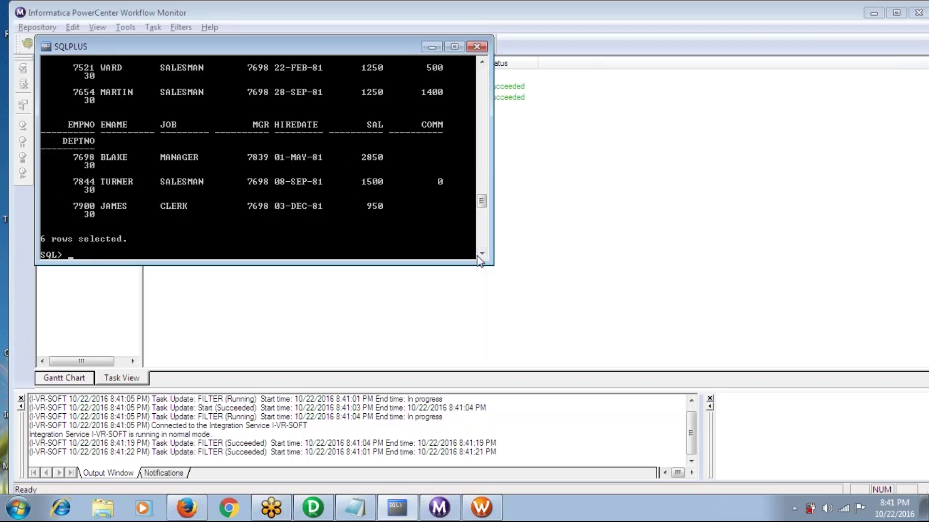
left_click_drag(490, 262, 608, 349)
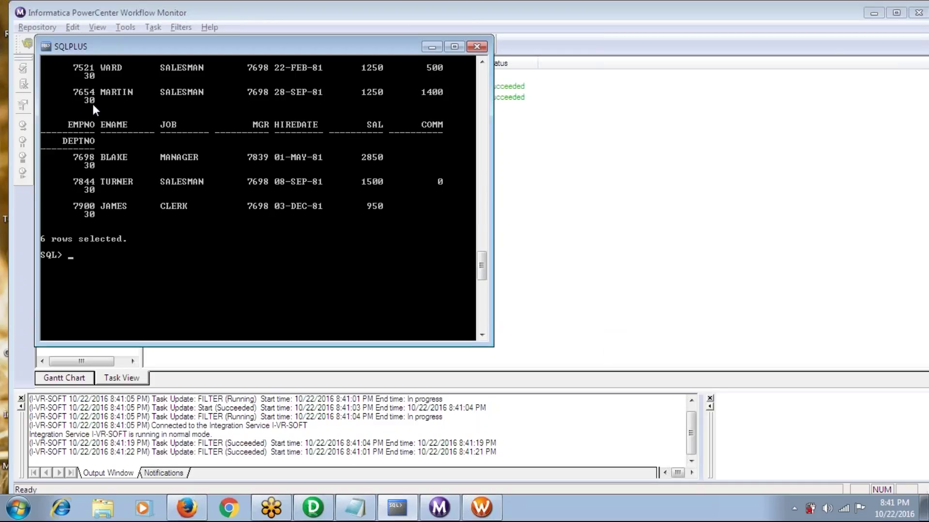
left_click(481, 63)
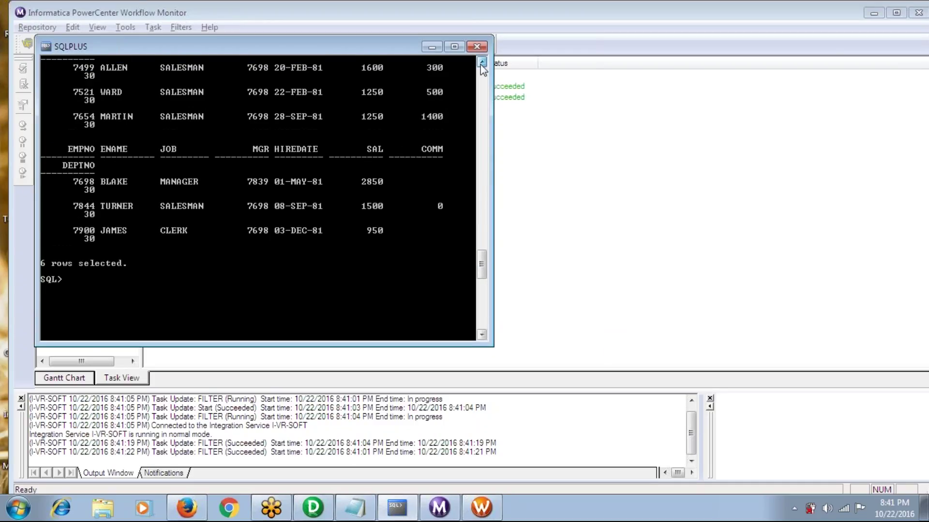
left_click(481, 63)
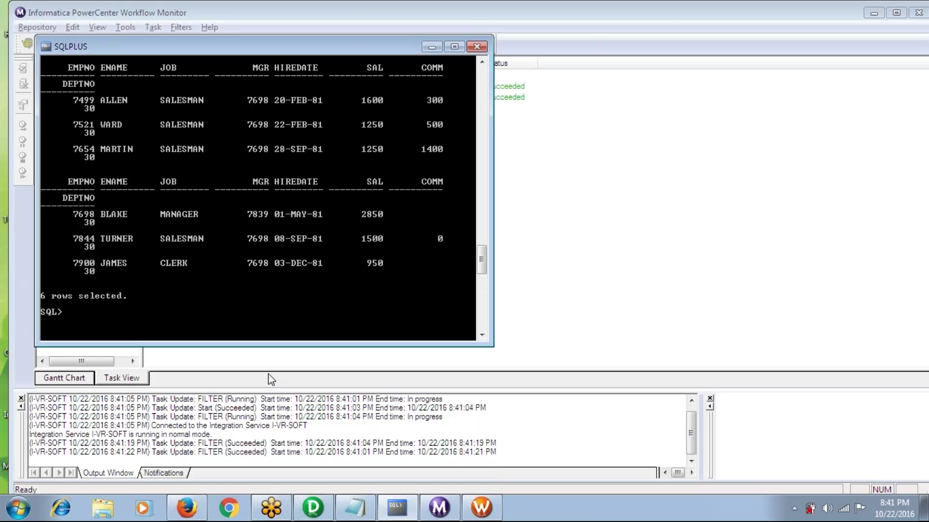
left_click(311, 515)
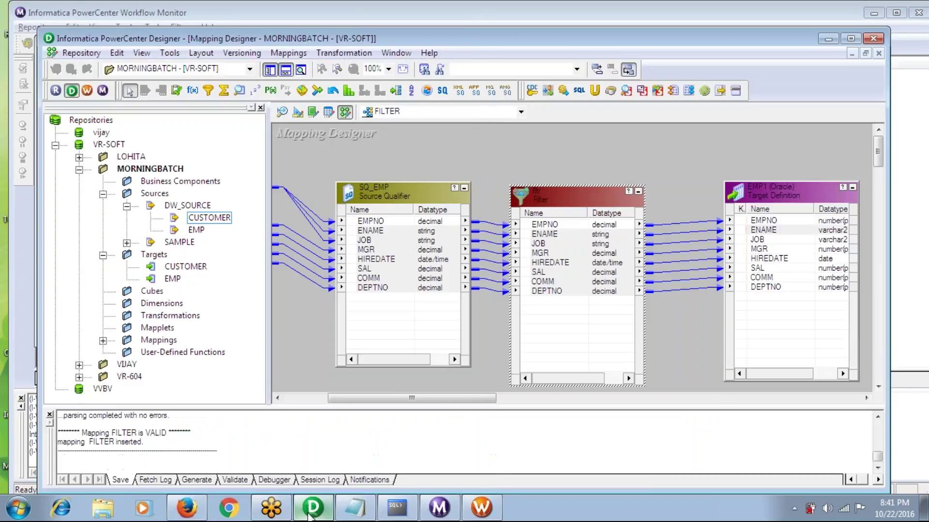
Extend the fltr filter condition to DEPTNO=30 OR JOB='MANGER'
double_click(578, 194)
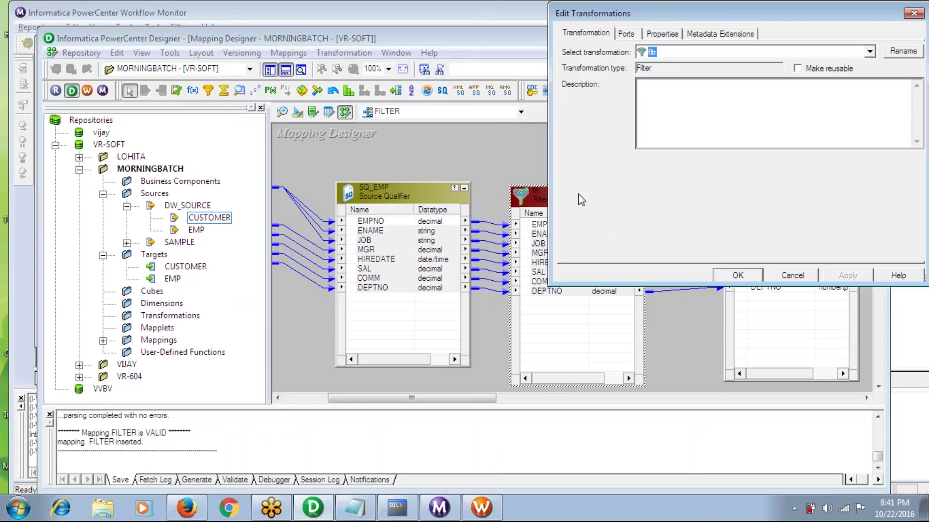
left_click(662, 34)
left_click(903, 93)
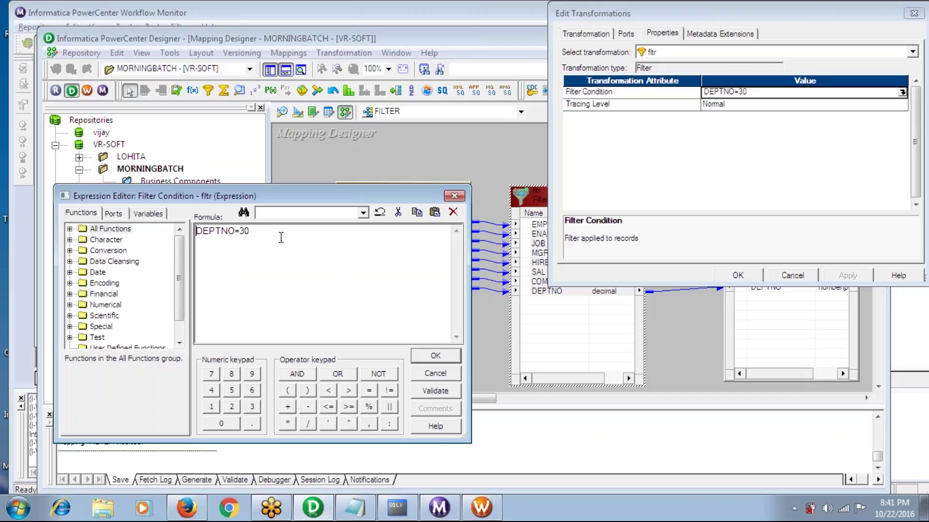
left_click(281, 238)
type("OR")
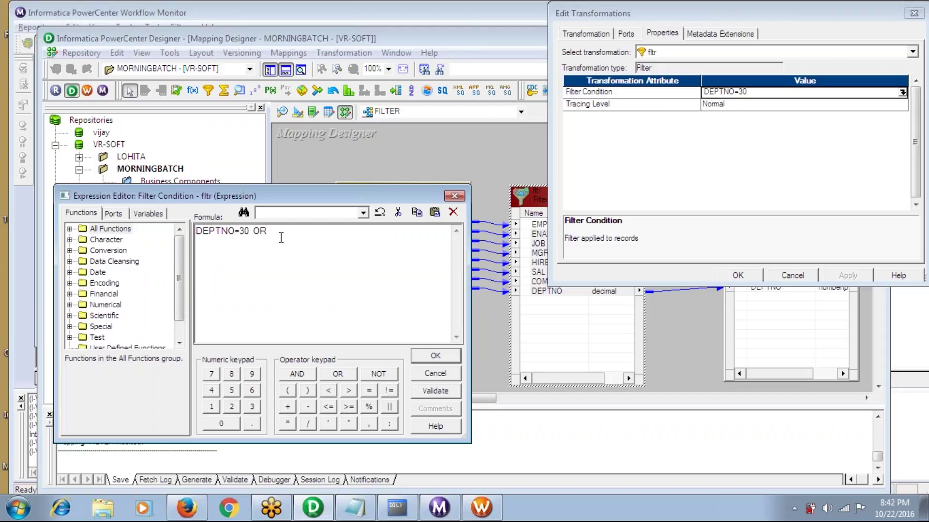
key("alt+Tab")
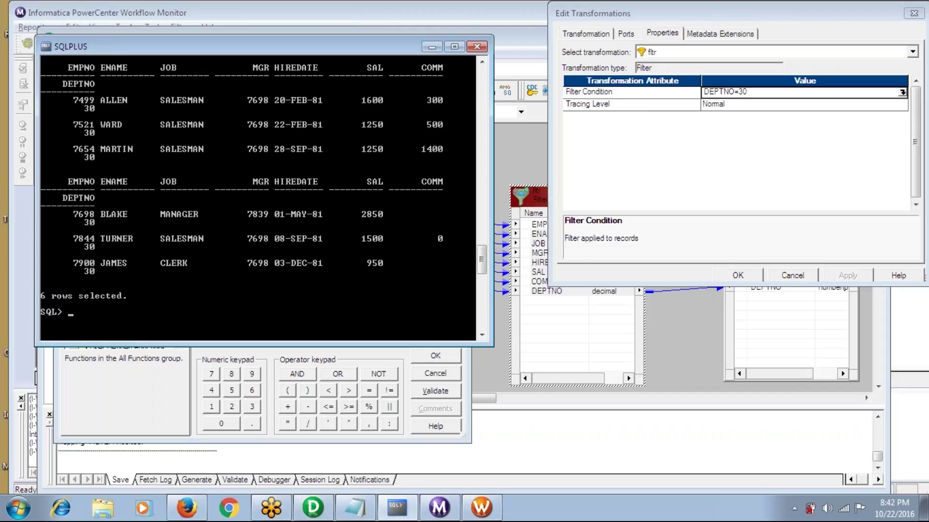
key("alt+Tab")
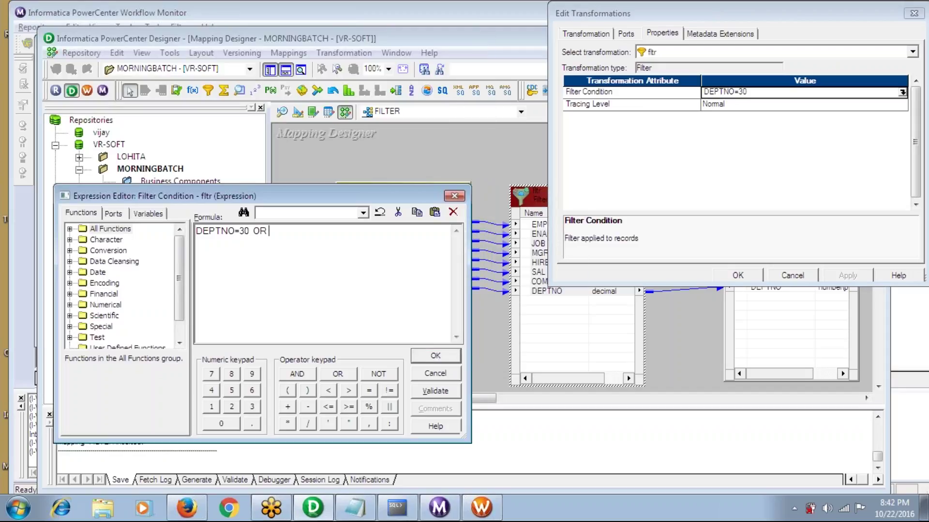
type("JOB=")
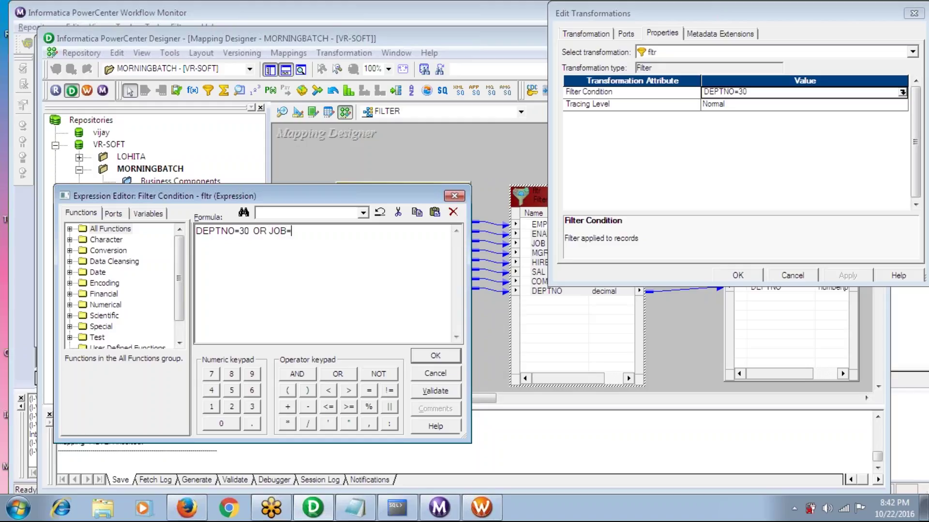
type("'MANGER'")
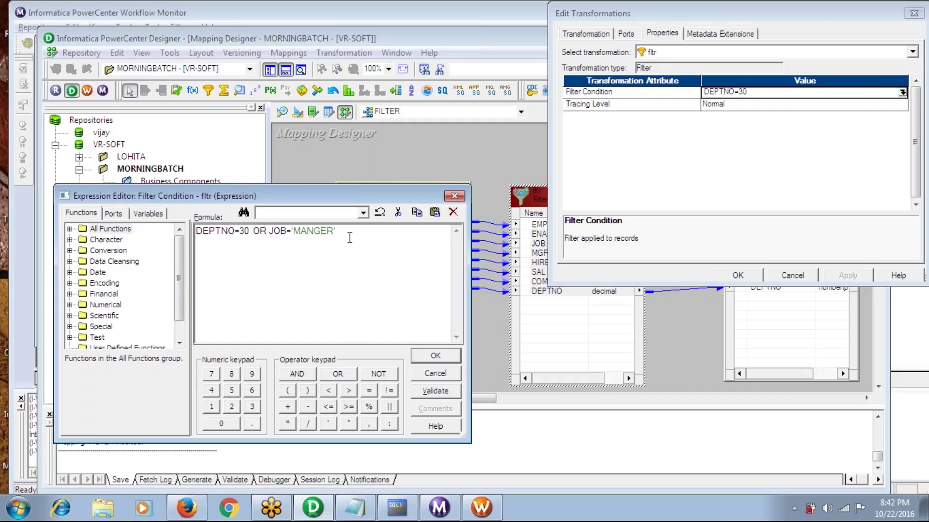
type("'")
Validate the new filter expression, accept it, and save the FILTER mapping
left_click(429, 391)
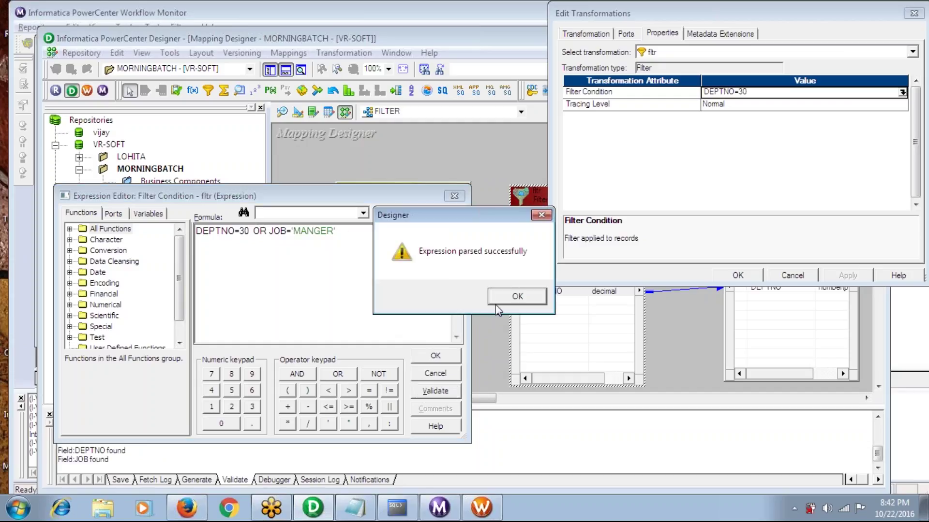
left_click(508, 300)
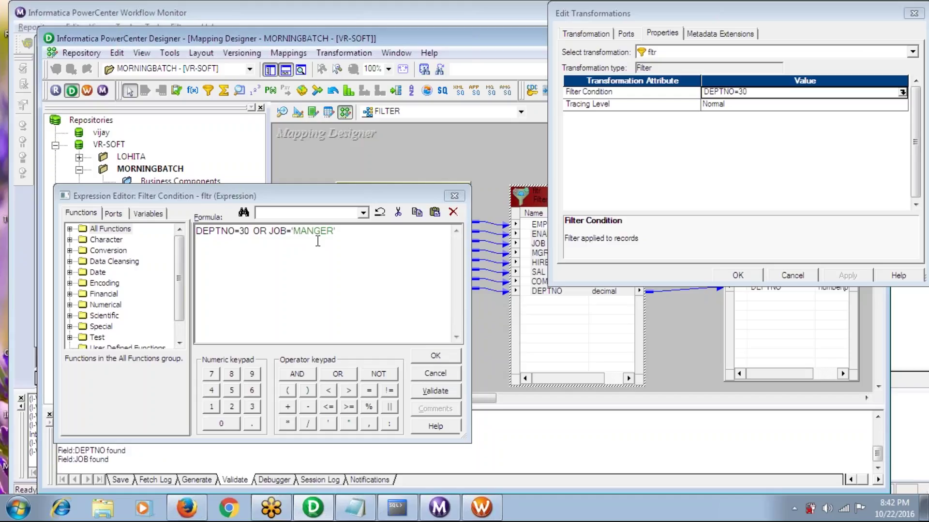
left_click(435, 358)
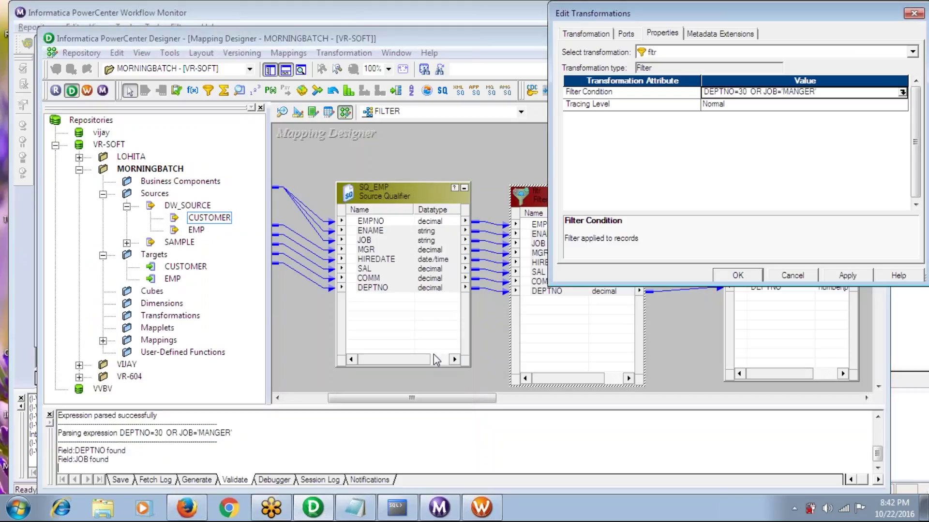
left_click(738, 275)
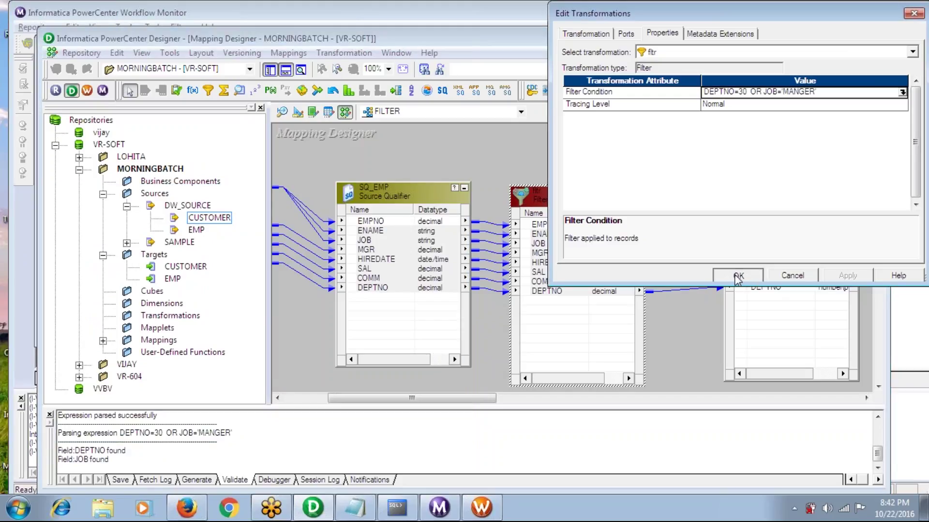
key("ctrl+s")
mouse_move(397, 507)
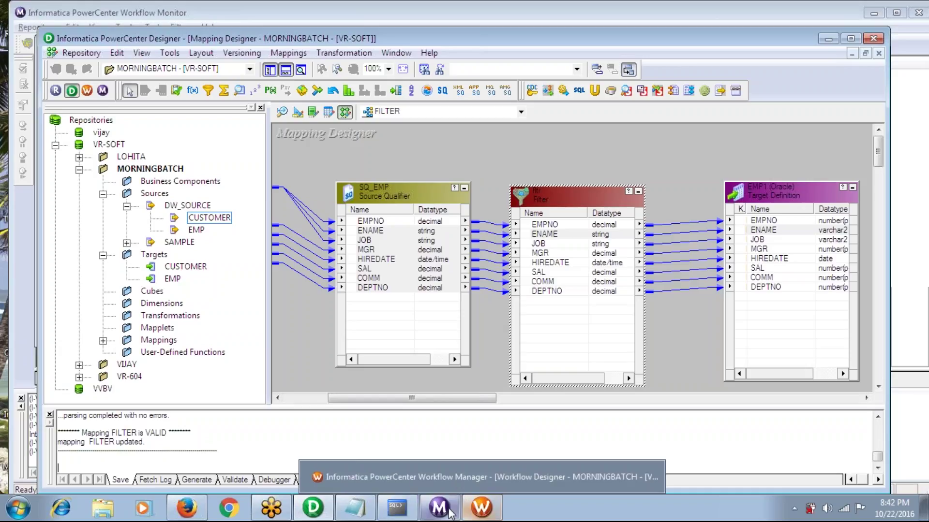
In Task Developer, refresh the FILTER session's mapping and save the session
left_click(478, 509)
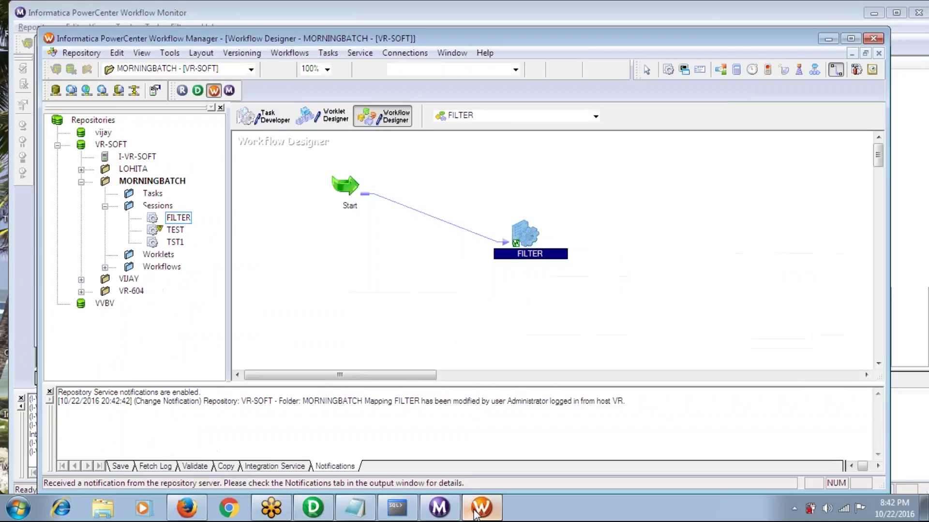
left_click(264, 116)
right_click(279, 164)
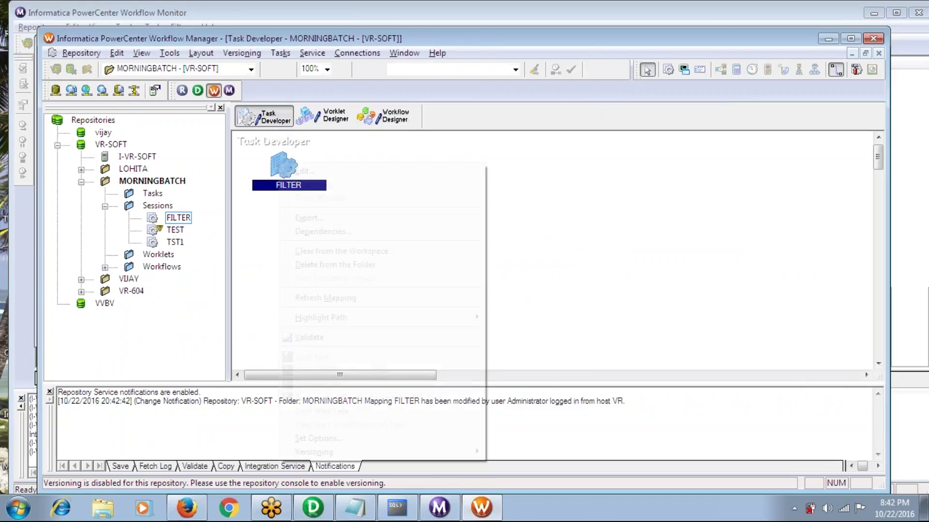
left_click(315, 298)
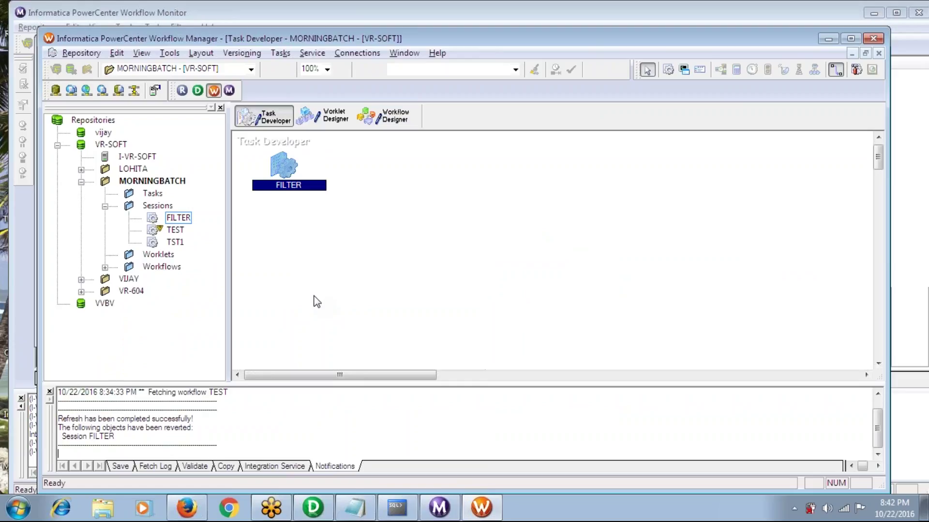
key("ctrl+s")
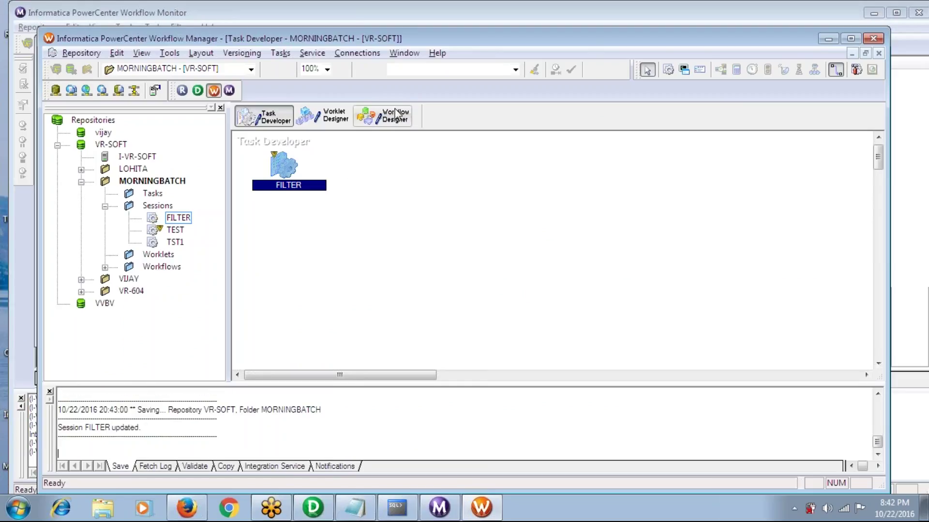
Start the FILTER workflow again and bring up the Workflow Monitor
left_click(382, 116)
left_click(289, 53)
left_click(310, 128)
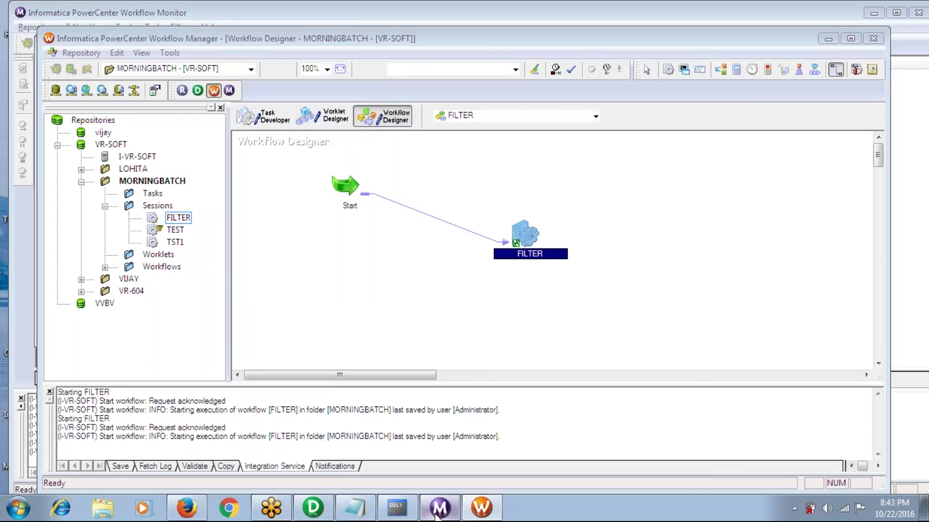
left_click(436, 515)
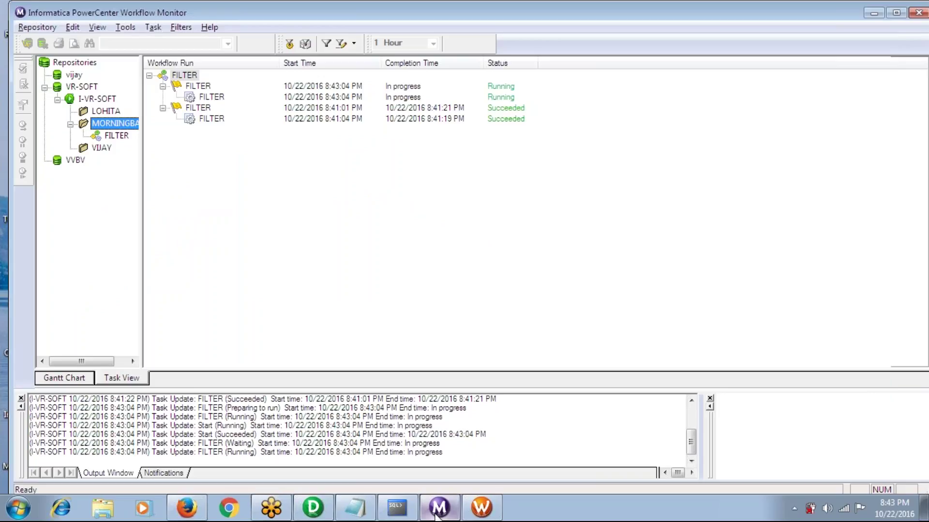
Run select * from emp; in SQL*Plus to check the loaded rows, then return to Designer
left_click(401, 510)
type("select * from emp;")
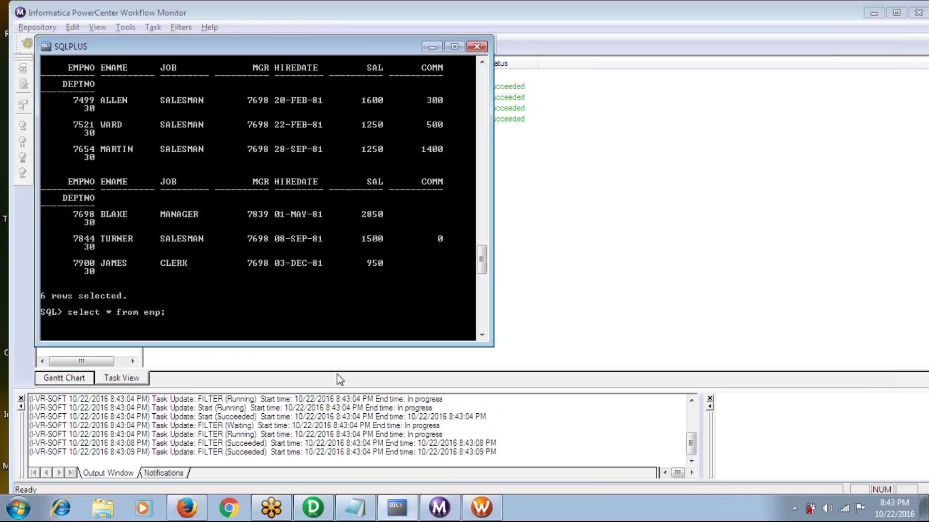
key("Return")
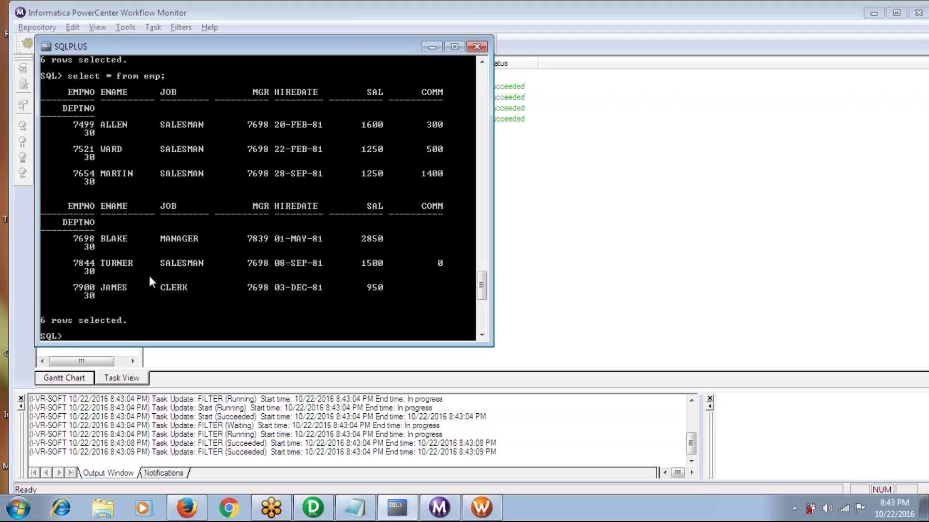
key("alt+Tab")
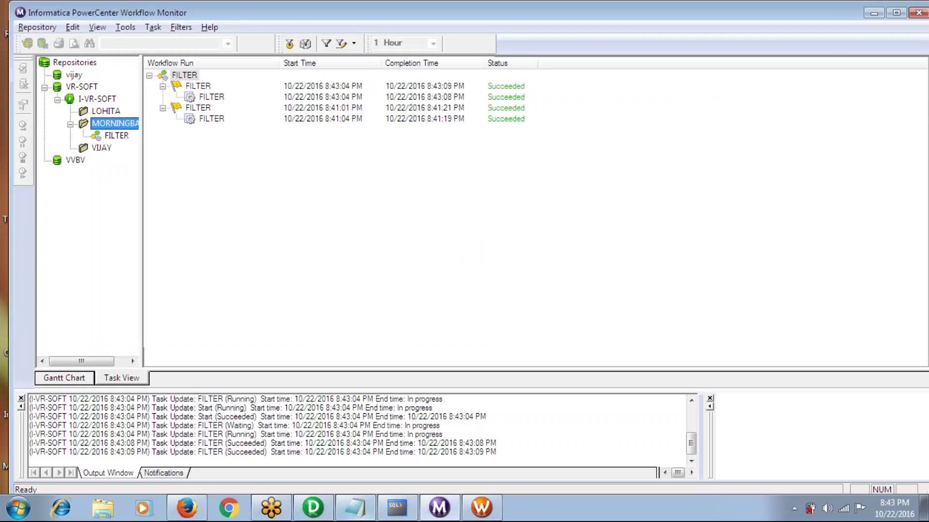
left_click(320, 509)
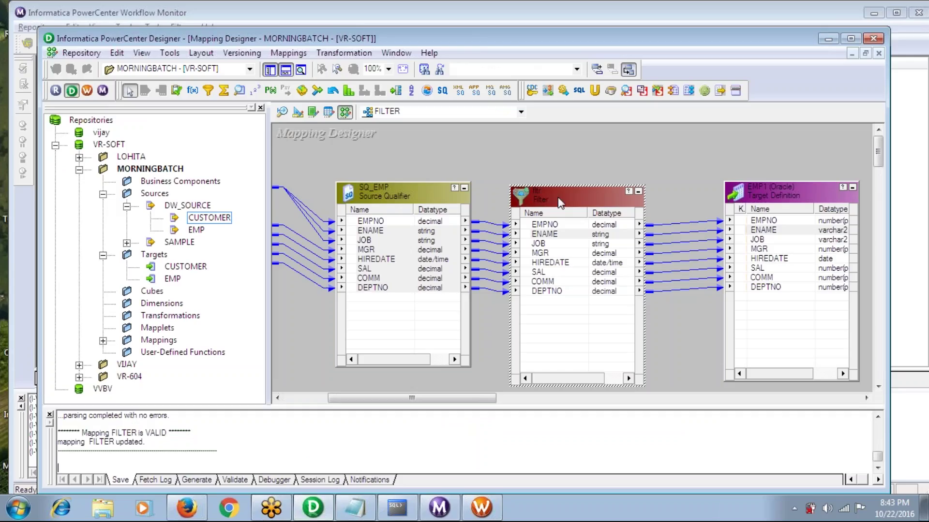
Replace the JOB test in the fltr condition with AND SAL>1000 and validate the expression
double_click(556, 195)
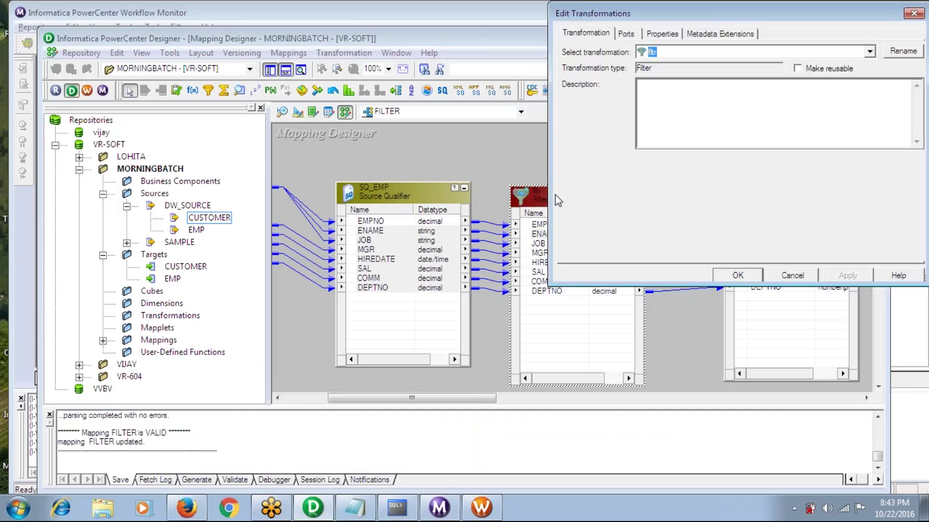
left_click(664, 33)
left_click(903, 92)
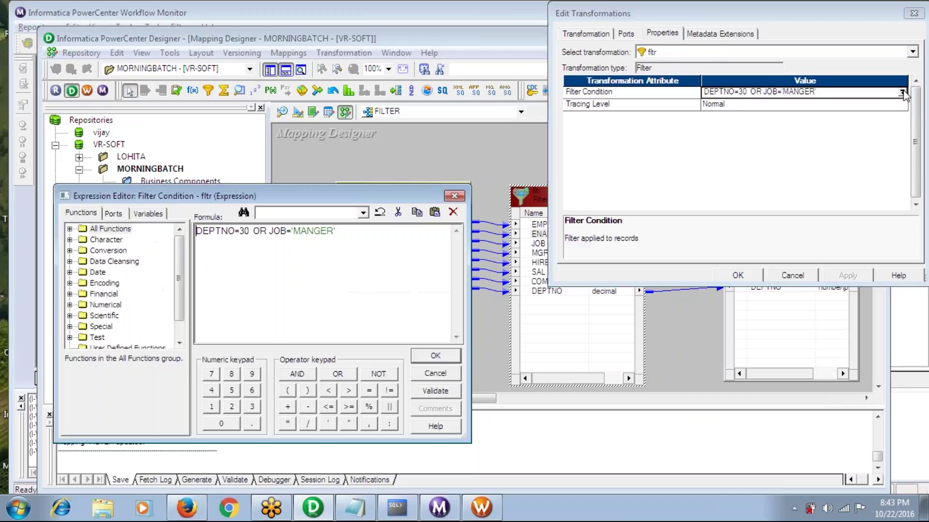
left_click(347, 232)
key("BackSpace")
key("BackSpace")
key("BackSpace")
key("BackSpace")
key("BackSpace")
key("BackSpace")
key("BackSpace")
key("BackSpace")
key("BackSpace")
key("BackSpace")
key("BackSpace")
key("BackSpace")
key("BackSpace")
key("BackSpace")
key("BackSpace")
key("BackSpace")
type("AND SAL")
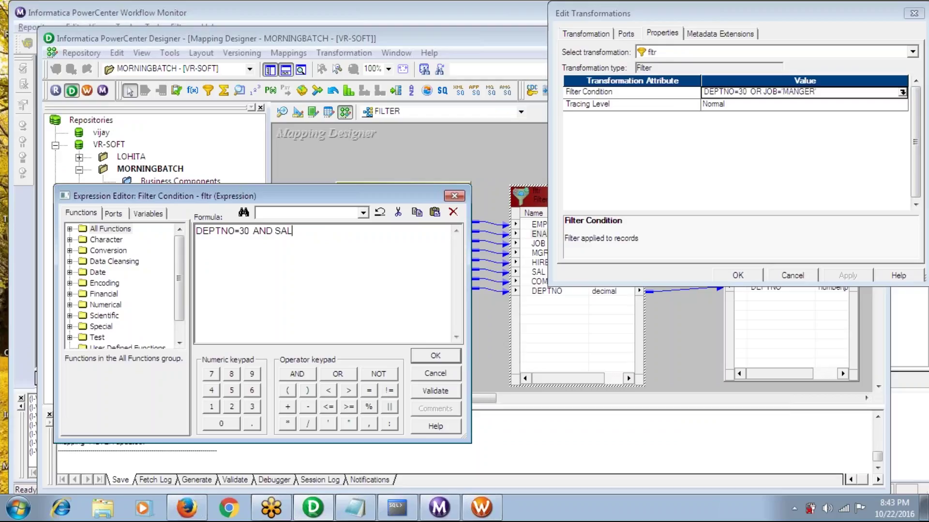
type(">1000")
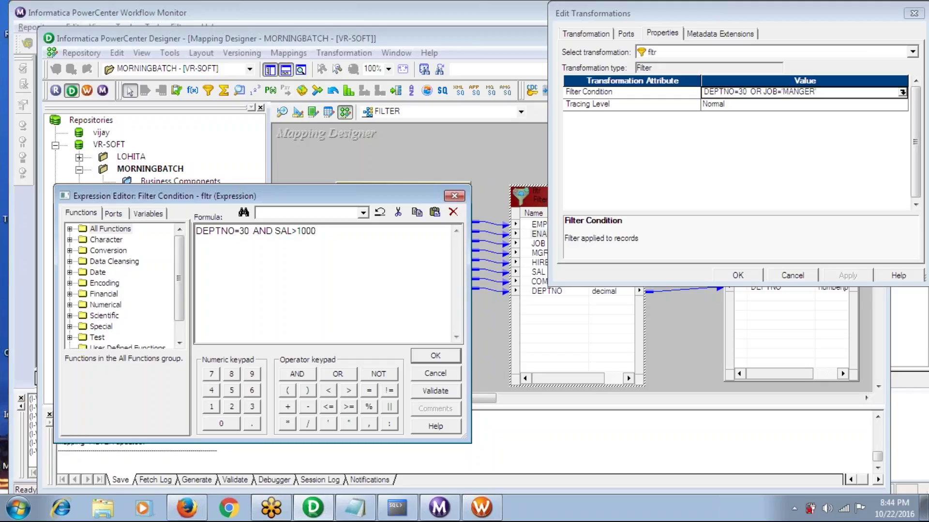
left_click(437, 393)
left_click(516, 297)
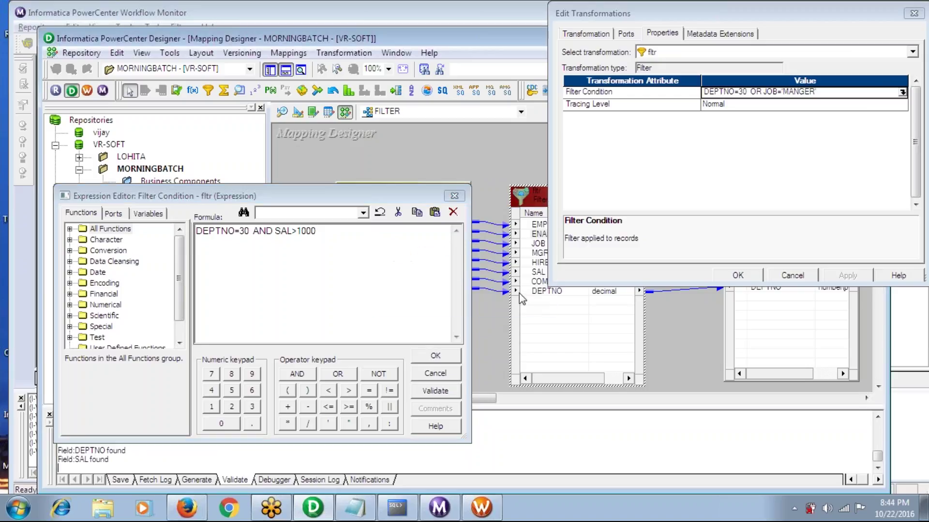
left_click(438, 357)
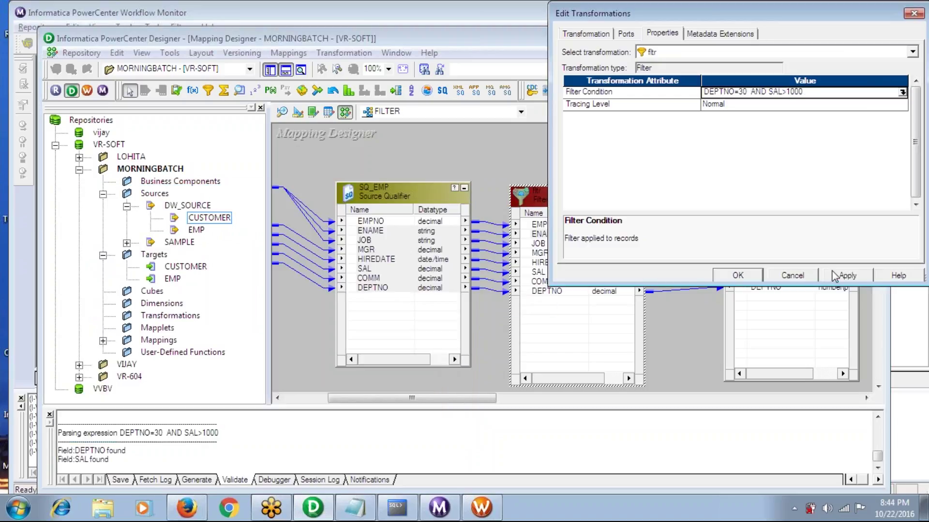
Save the FILTER mapping, then refresh the FILTER session from it and save the session
left_click(738, 275)
key("ctrl+s")
left_click(481, 508)
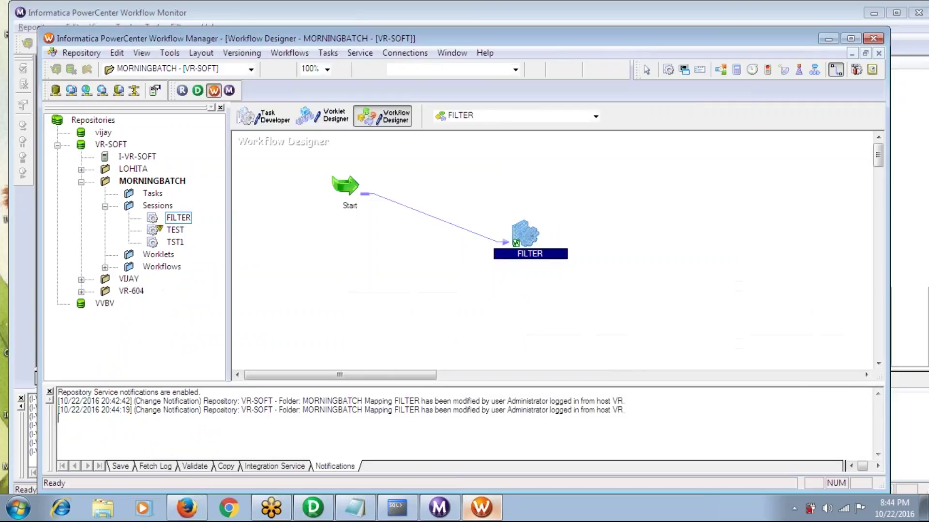
left_click(265, 117)
right_click(280, 167)
left_click(307, 304)
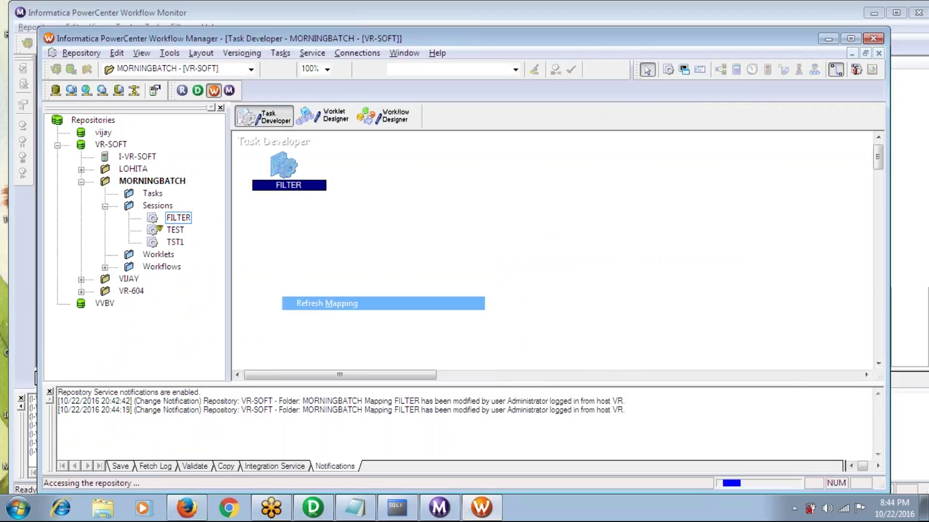
key("ctrl+s")
Start the FILTER workflow a third time and check the run in Workflow Monitor
left_click(383, 116)
left_click(289, 53)
left_click(302, 128)
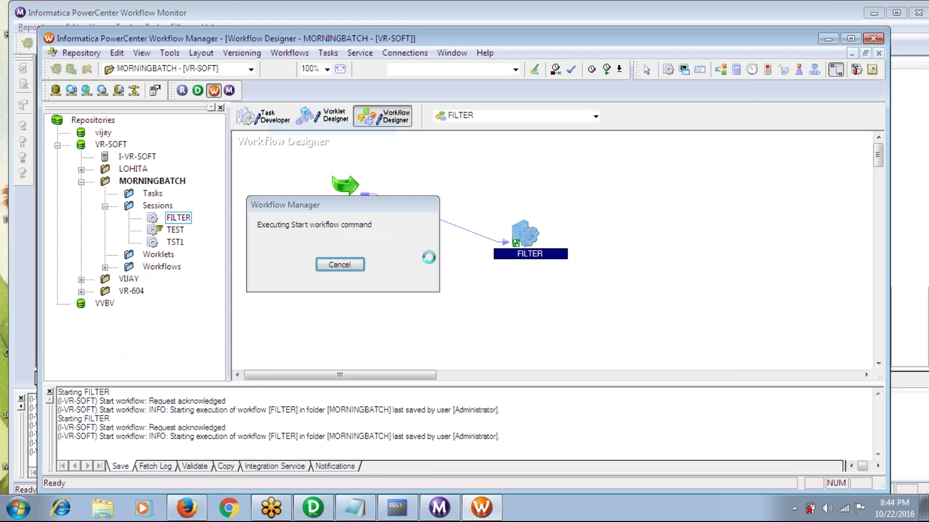
left_click(481, 508)
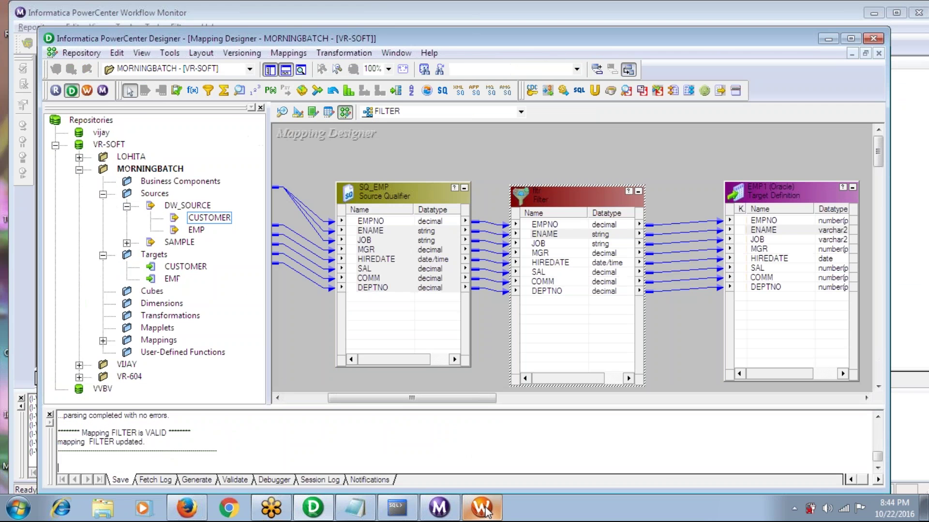
left_click(441, 508)
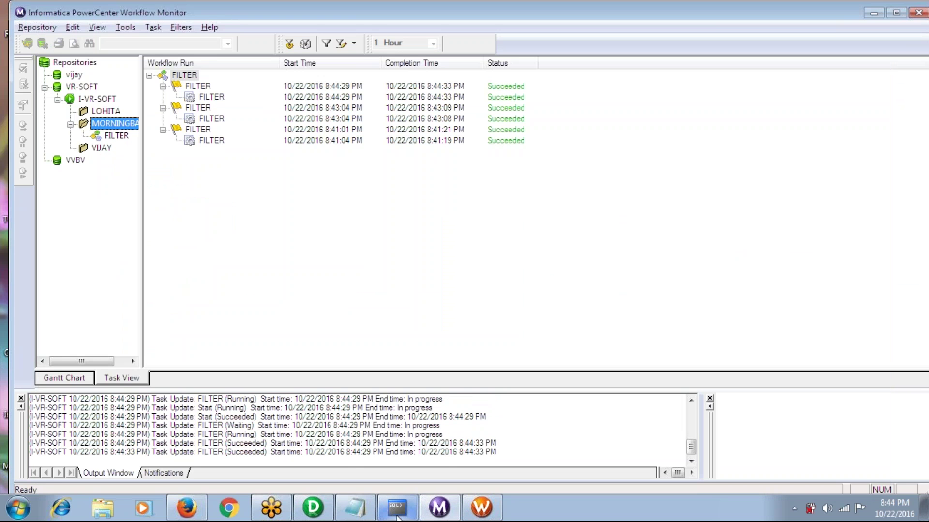
left_click(396, 507)
Run select * from emp; then select * from emp where comm is null; to find BLAKE
type("sele")
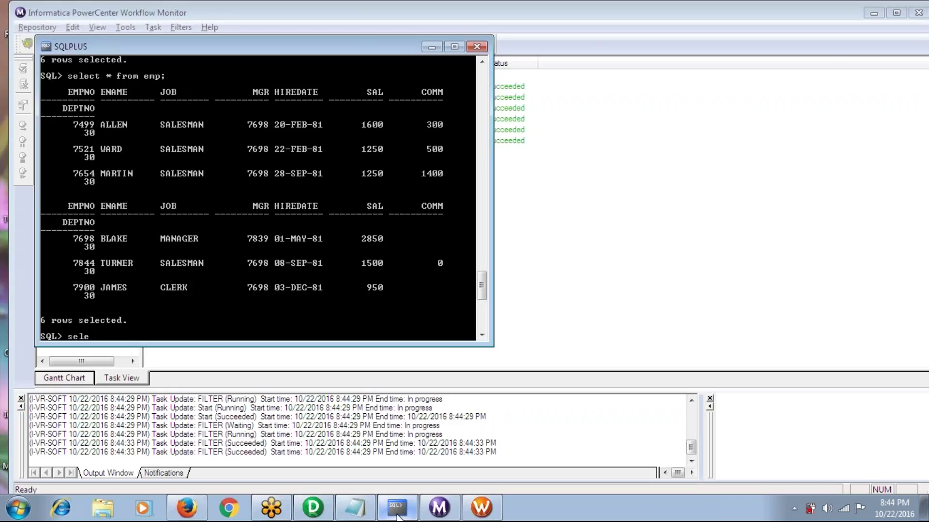
type("ct * from emp;")
key("Return")
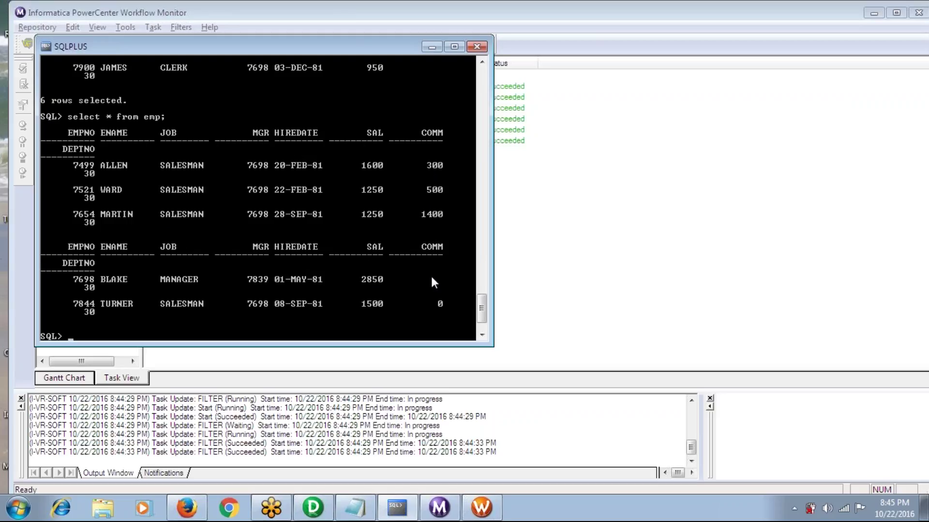
type("selct")
key("BackSpace")
key("BackSpace")
key("BackSpace")
key("BackSpace")
type("select * from emp")
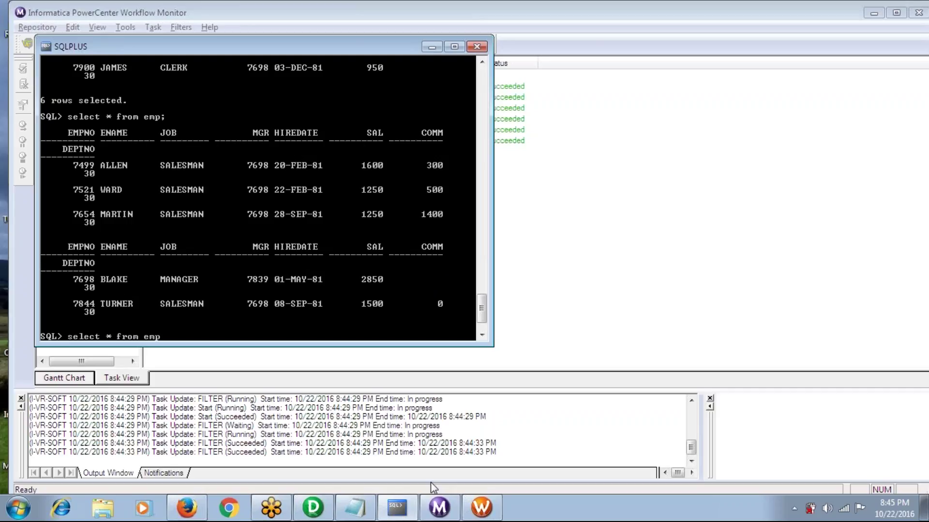
type(" where comm is null;")
key("Return")
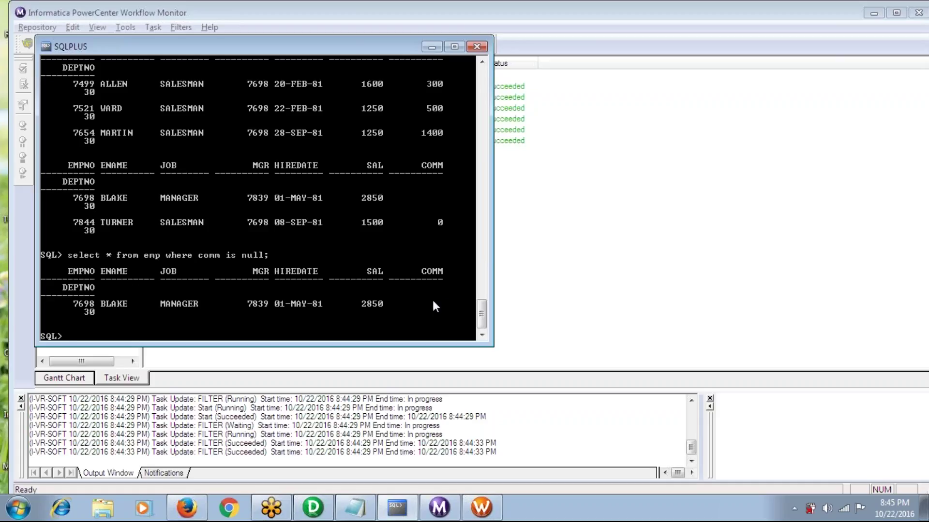
Open the Filter condition in the expression editor and clear the DEPTNO=30 AND SAL>1000 formula
left_click(313, 508)
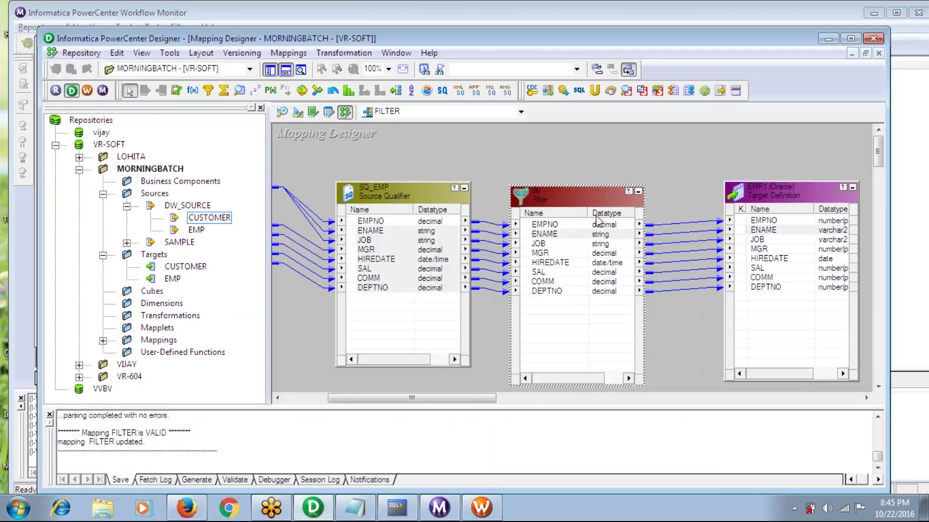
double_click(575, 199)
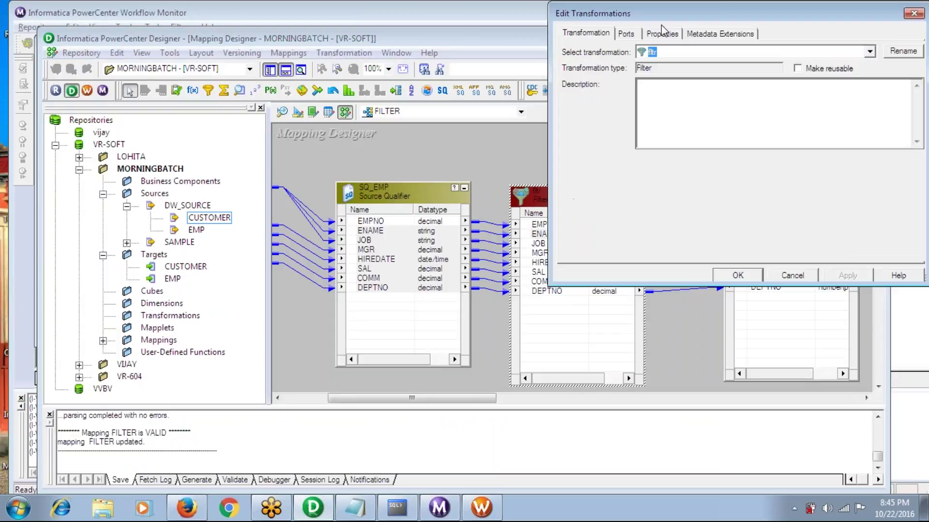
left_click(663, 32)
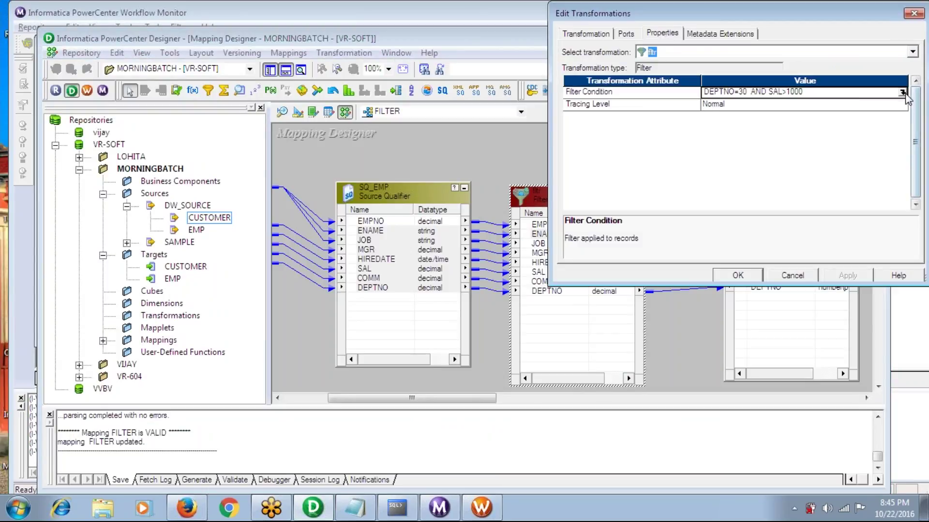
left_click(902, 93)
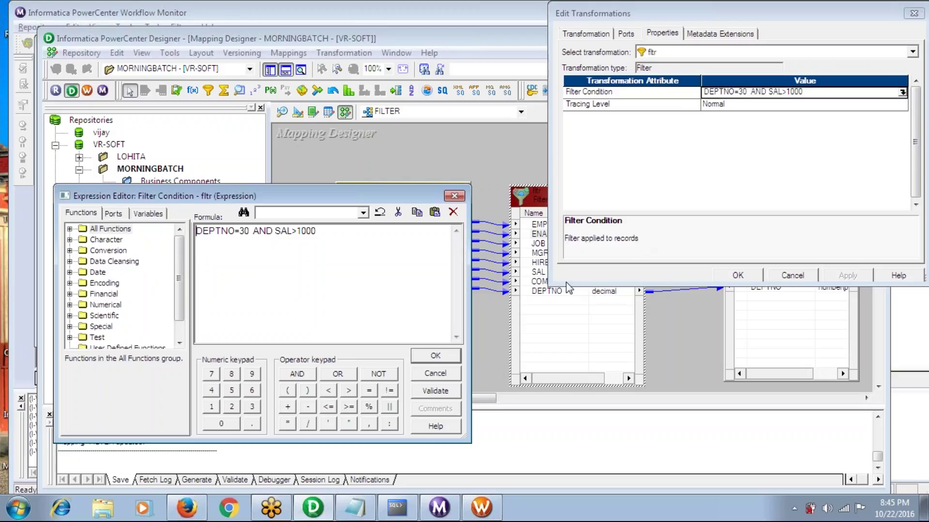
left_click(329, 237)
key("ctrl+a")
key("Delete")
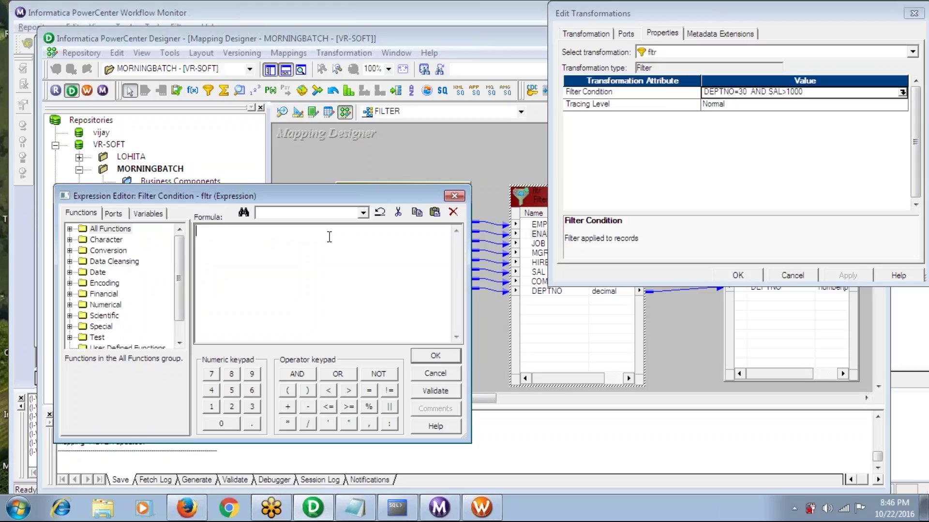
left_click(397, 507)
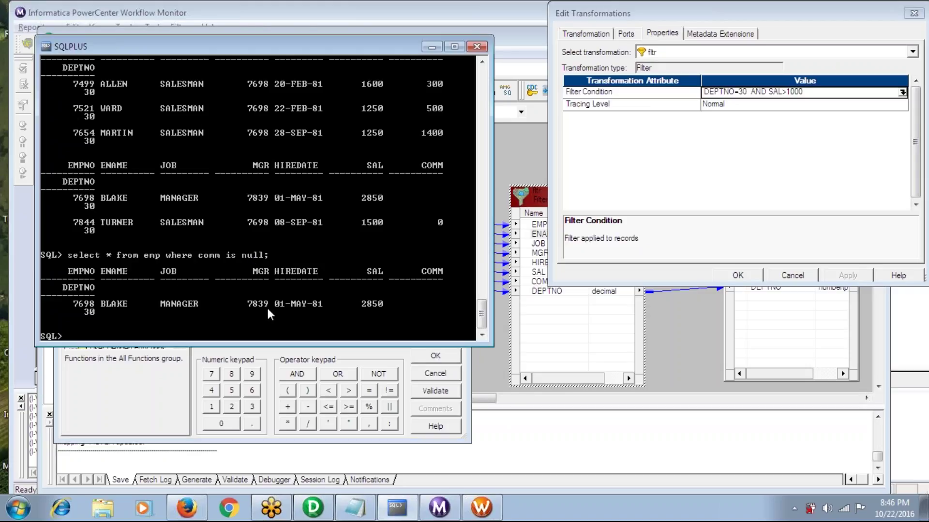
left_click(431, 46)
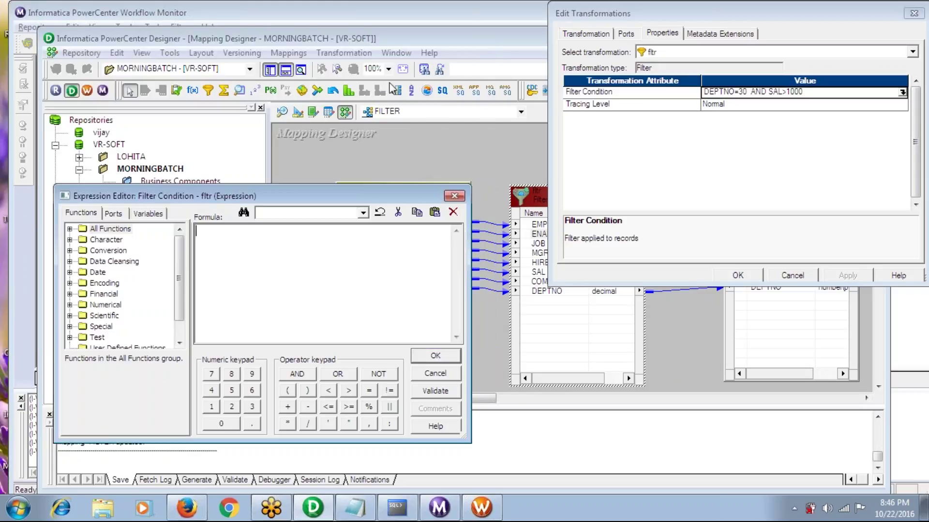
Build the condition ISNULL(COMM) from the IsNull function and COMM port, then validate and accept it
left_click(69, 229)
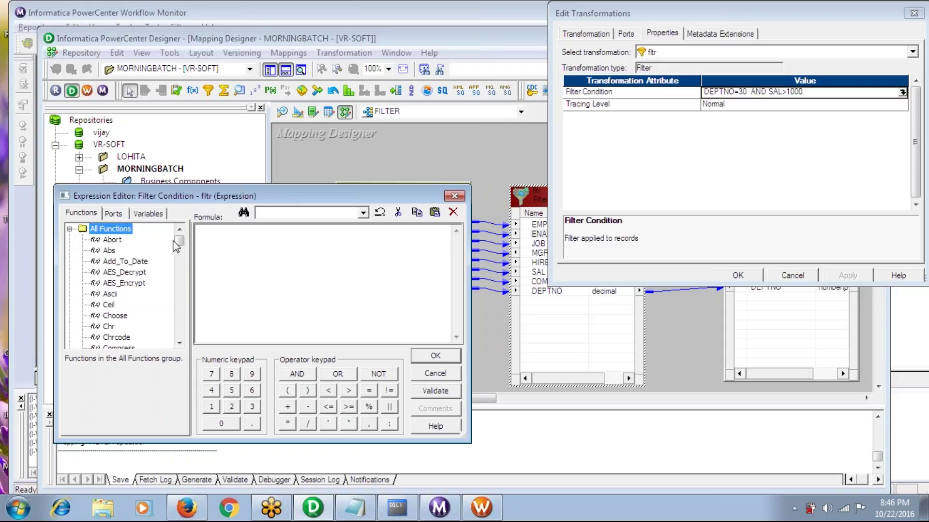
left_click(117, 287)
key("i")
key("s")
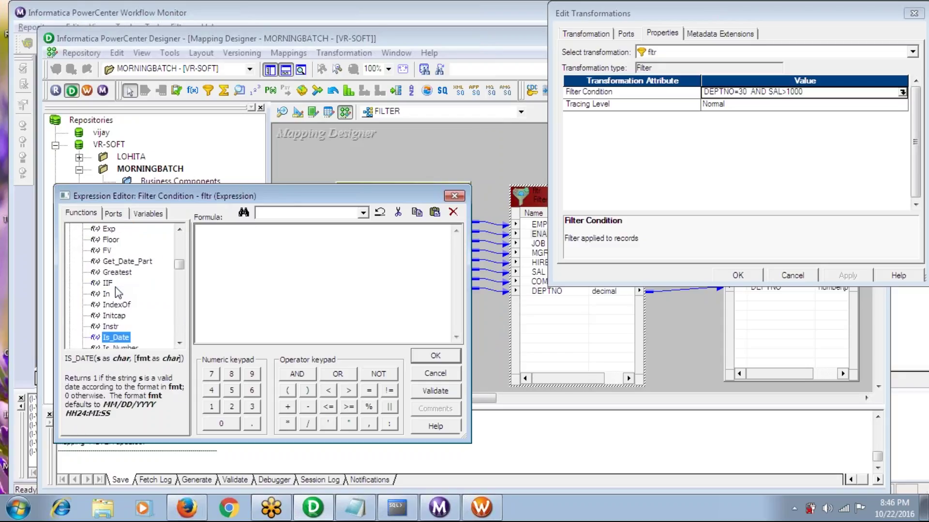
key("Down")
key("Down")
key("Down")
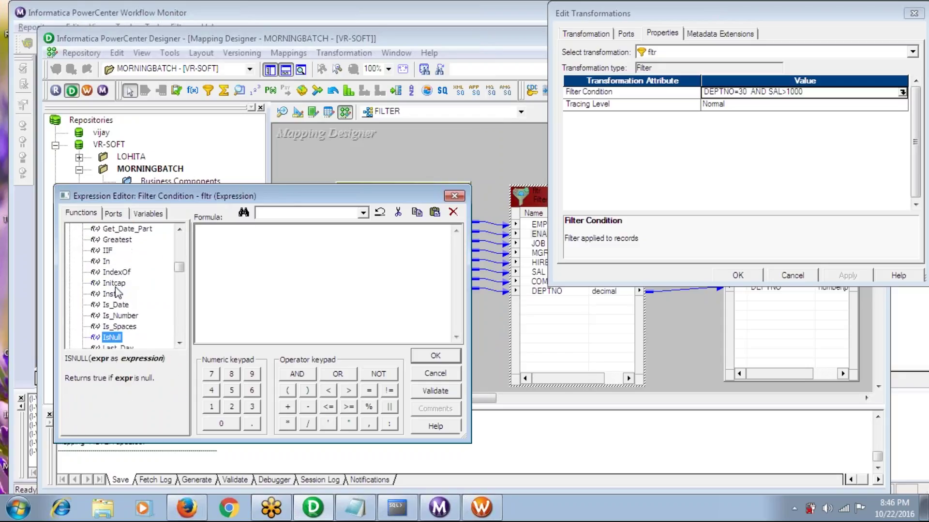
double_click(112, 337)
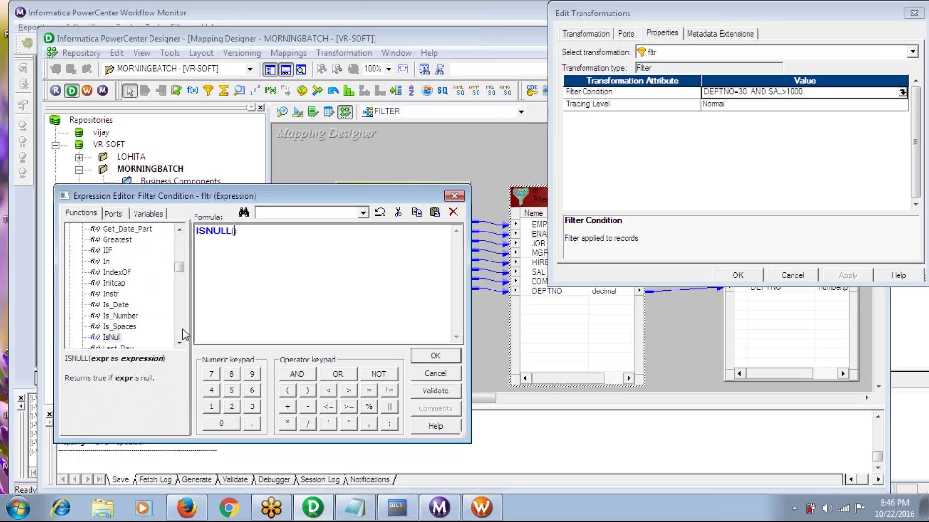
left_click(113, 213)
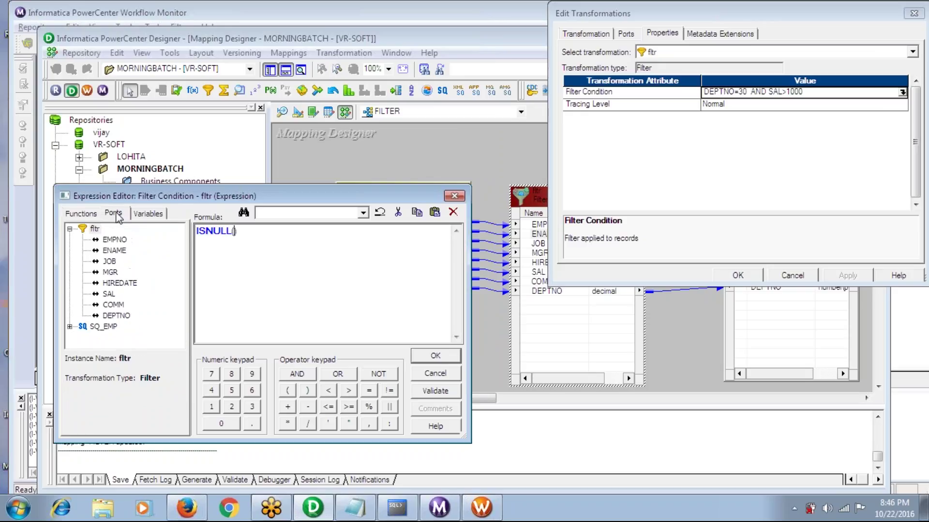
double_click(114, 305)
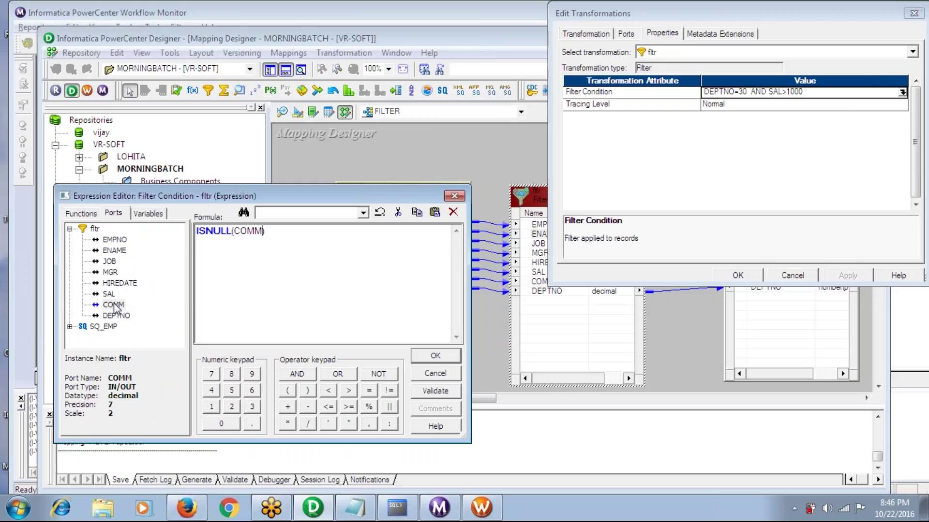
left_click(435, 393)
left_click(489, 299)
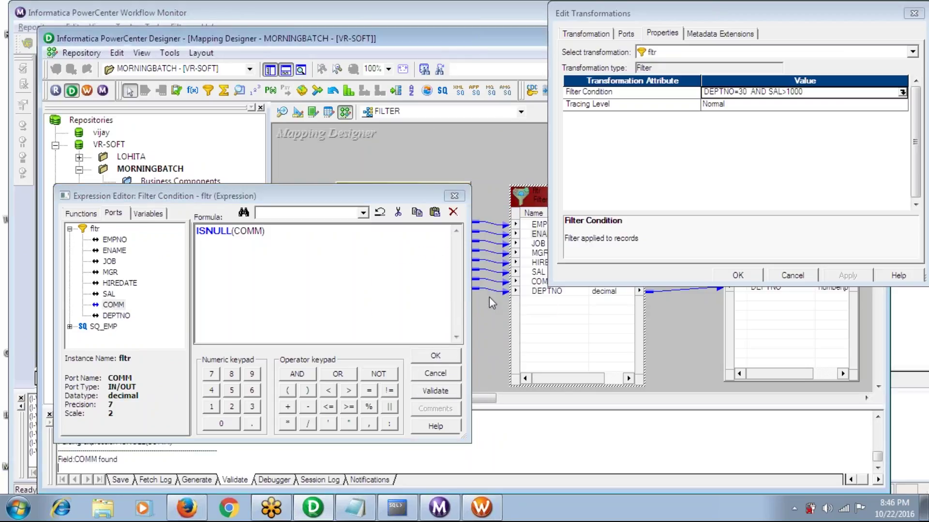
left_click(434, 358)
Apply the new condition, save the FILTER mapping, and go to Workflow Manager's Task Developer
left_click(847, 277)
left_click(749, 276)
key("ctrl+s")
left_click(482, 508)
left_click(268, 121)
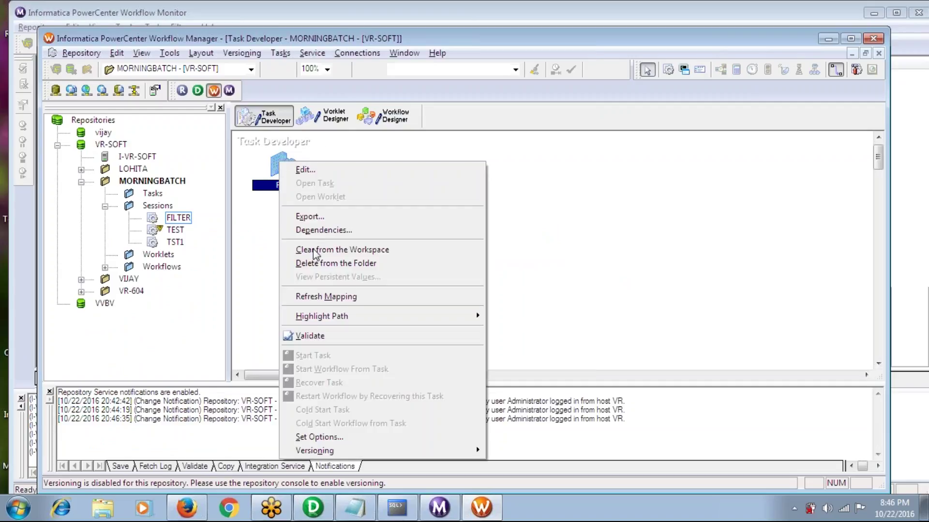
Refresh and save the FILTER session's mapping, start the FILTER workflow, and check the monitor
left_click(321, 295)
key("ctrl+s")
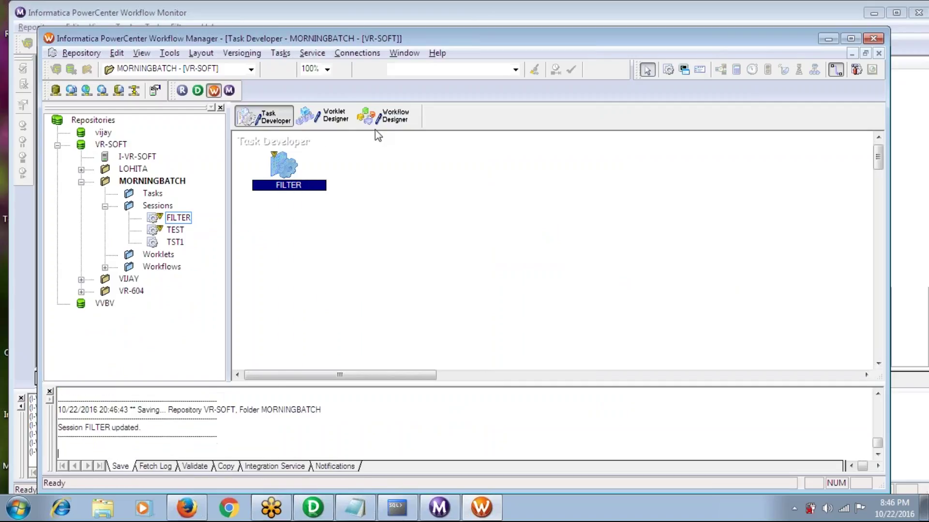
left_click(388, 116)
left_click(292, 54)
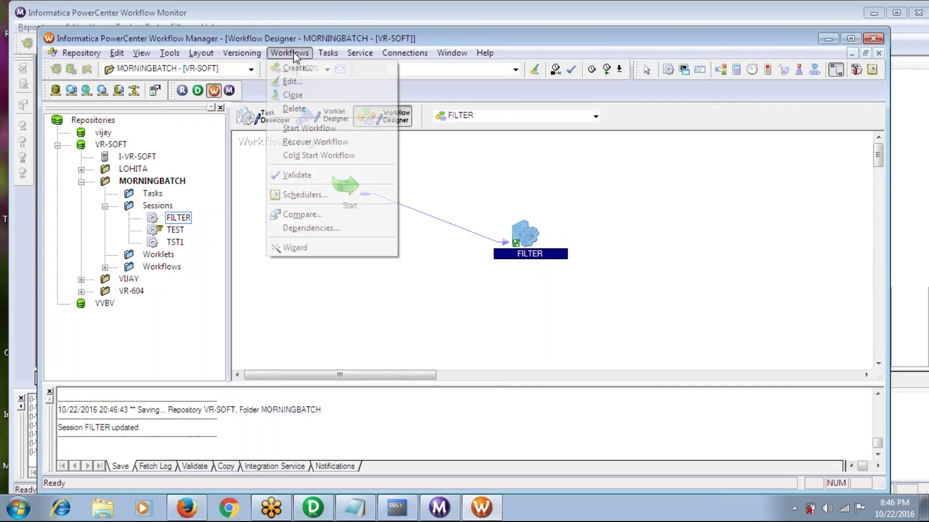
left_click(304, 128)
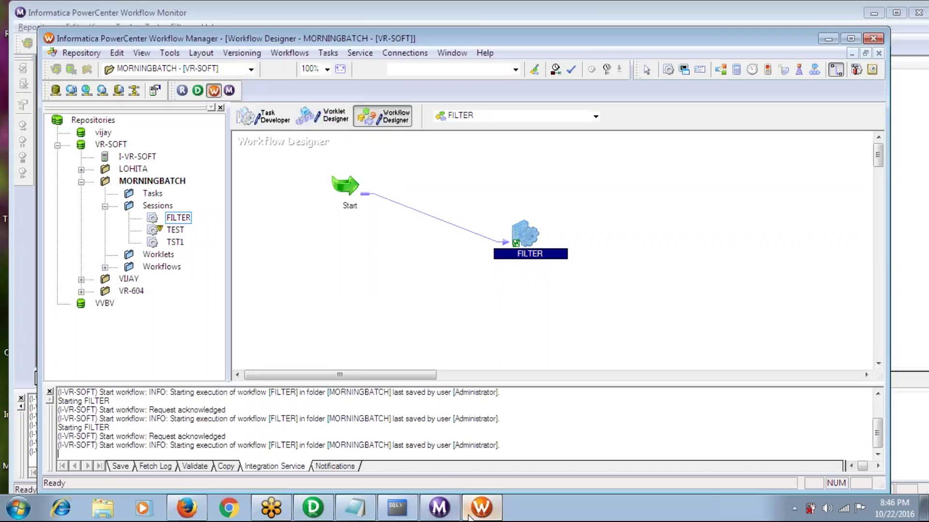
left_click(441, 514)
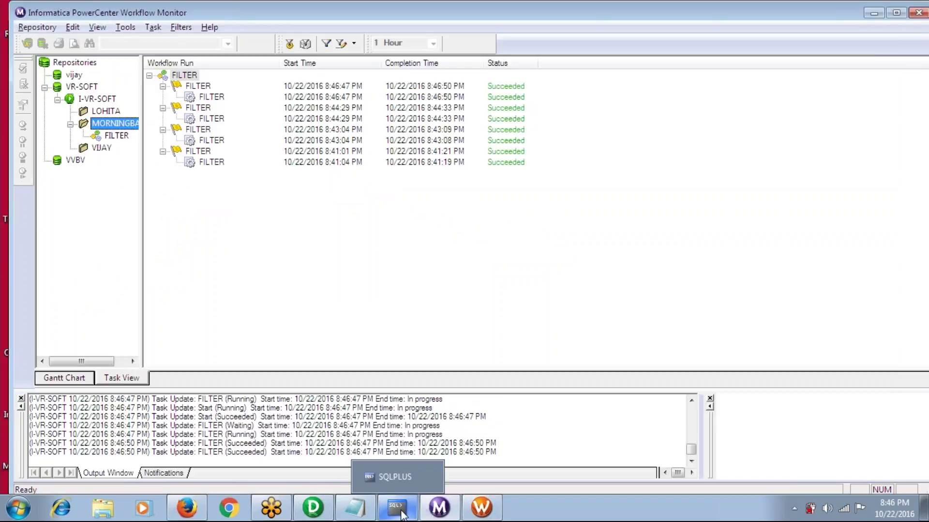
Run select * from emp; in SQL*Plus, returning 10 rows
left_click(397, 508)
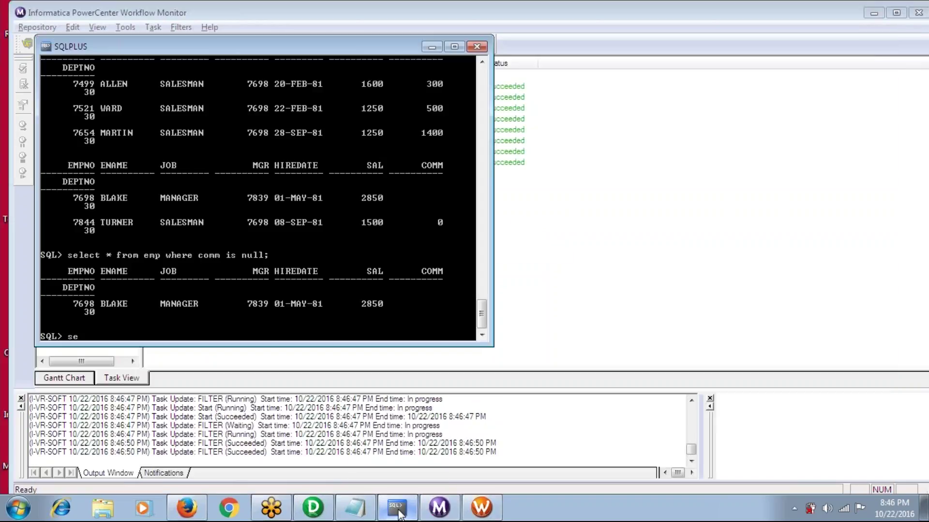
type("select * from emp;")
key("Return")
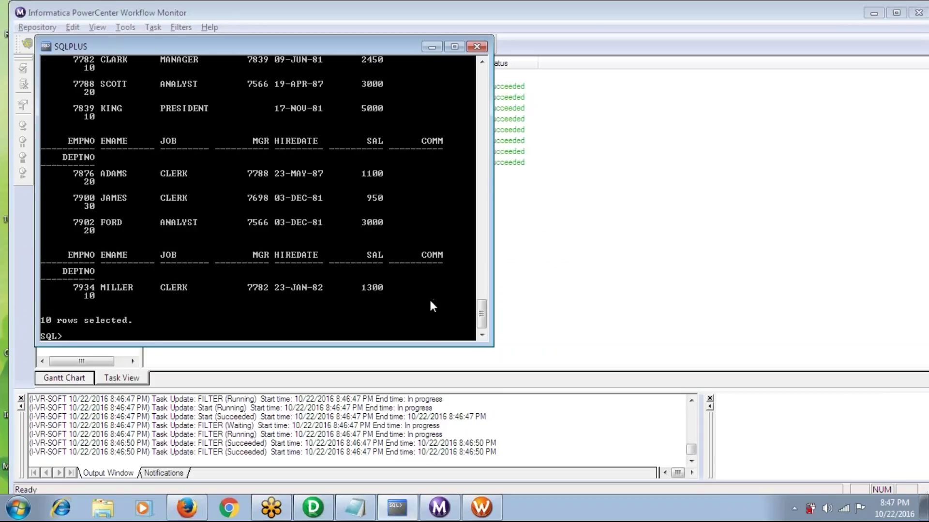
Open the Filter transformation's properties and its condition expression editor
left_click(314, 512)
left_click(544, 234)
double_click(578, 198)
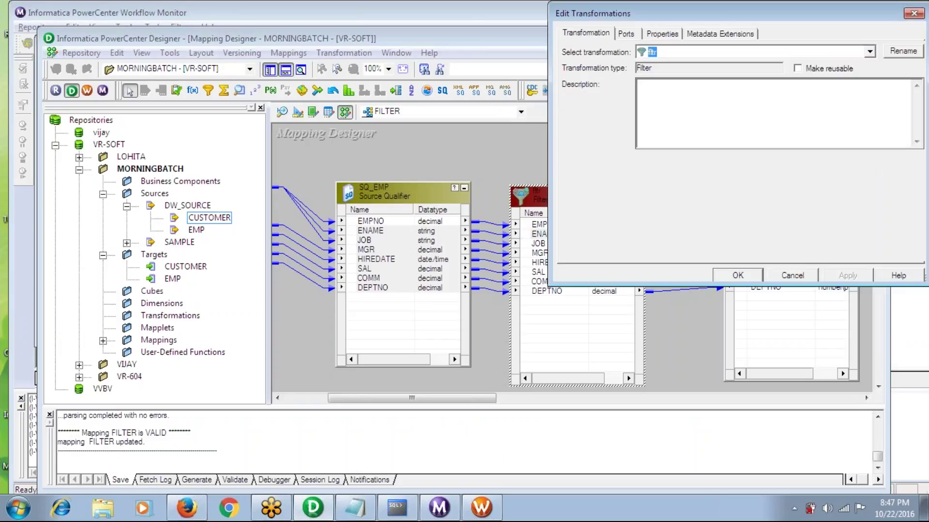
left_click(632, 37)
left_click(662, 33)
left_click(903, 93)
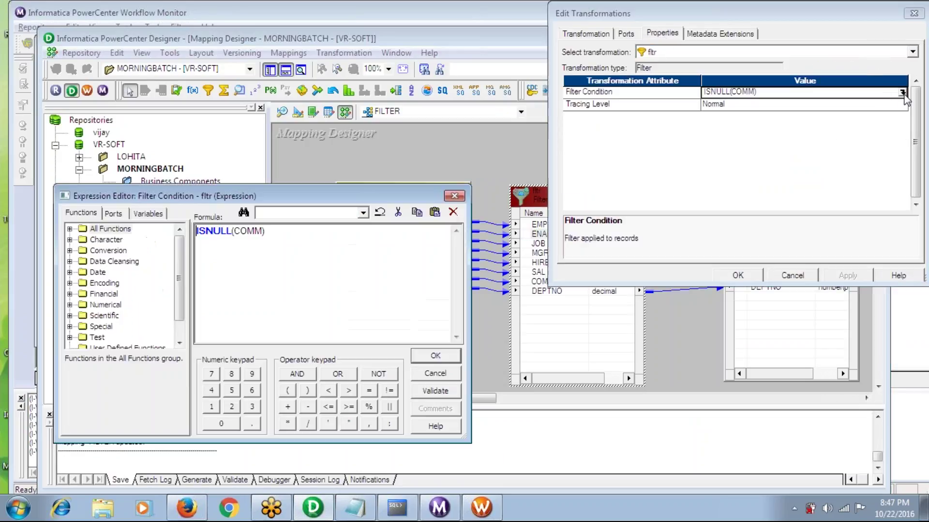
Prefix ISNULL(COMM) with not and validate the negated formula
type("not")
key("BackSpace")
key("BackSpace")
key("BackSpace")
key("BackSpace")
type("not")
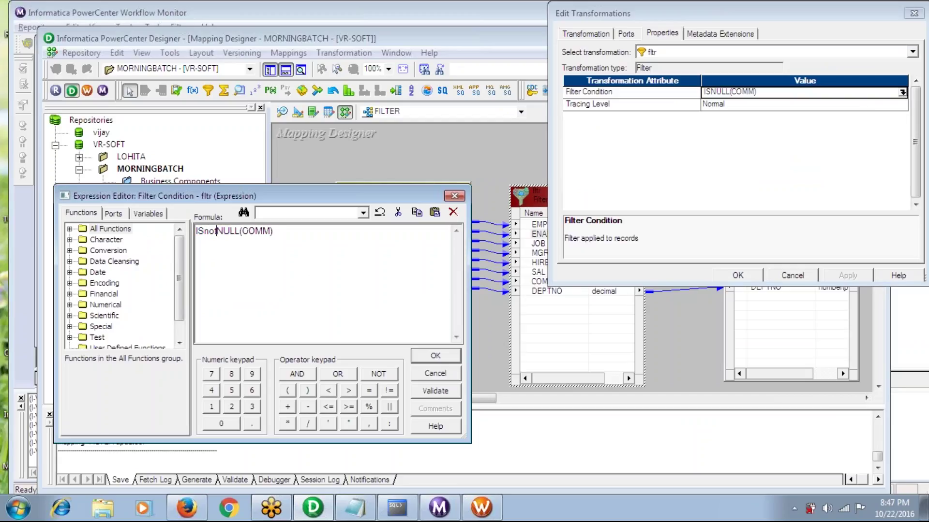
key("BackSpace")
key("BackSpace")
key("BackSpace")
key("BackSpace")
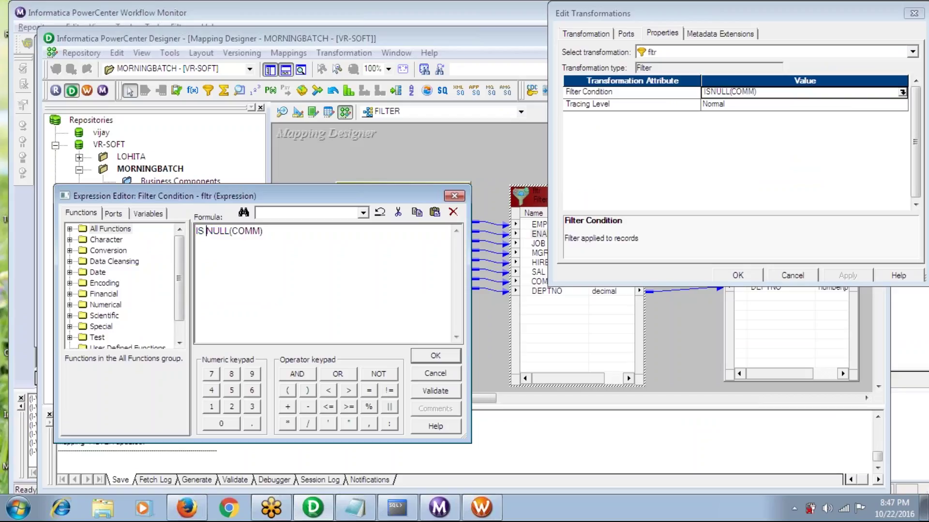
type("not")
key("BackSpace")
key("BackSpace")
key("BackSpace")
key("BackSpace")
key("BackSpace")
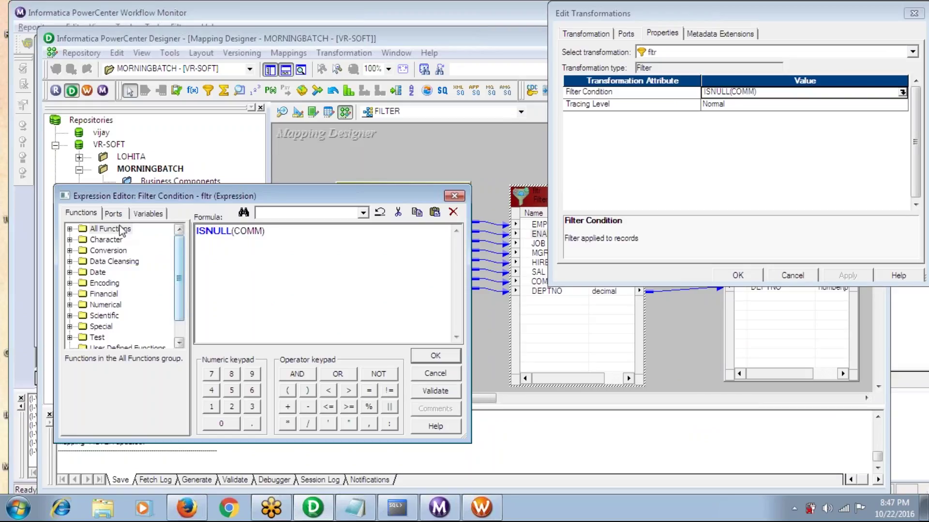
left_click(71, 229)
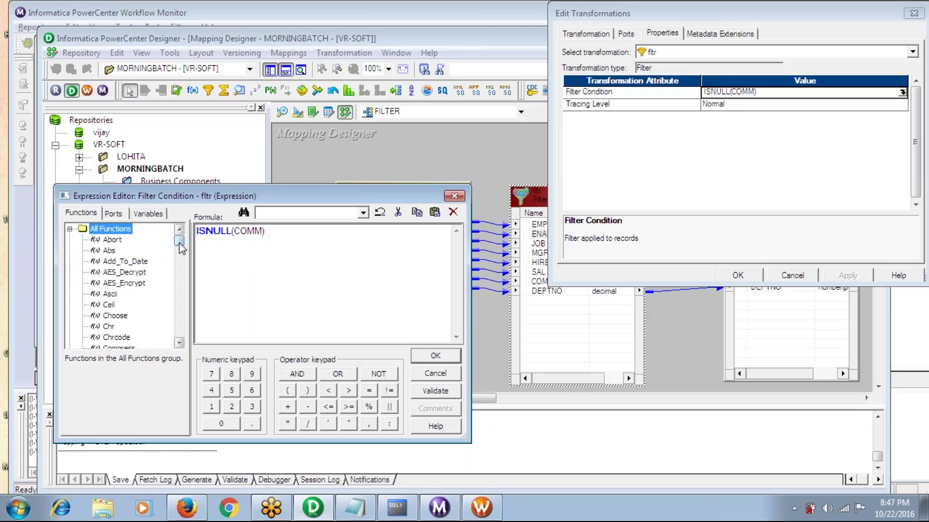
left_click_drag(181, 247, 180, 266)
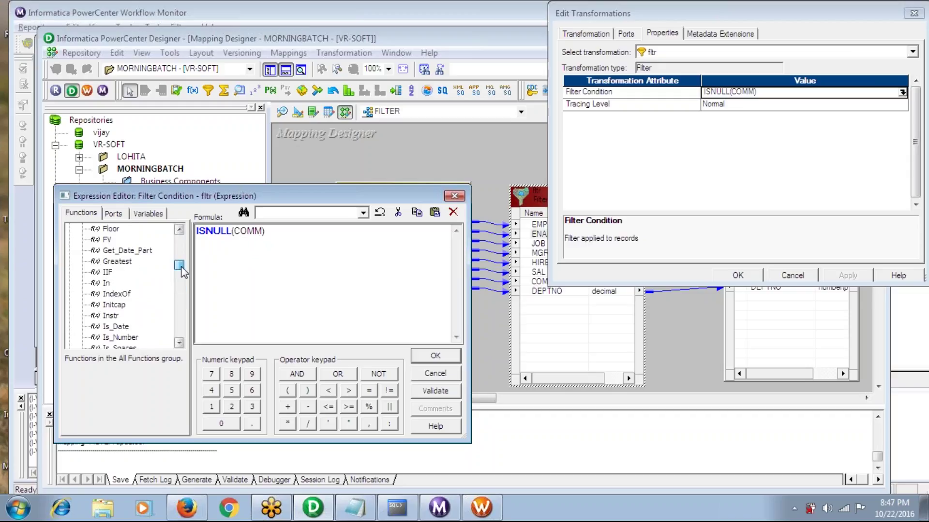
left_click(198, 233)
type("not")
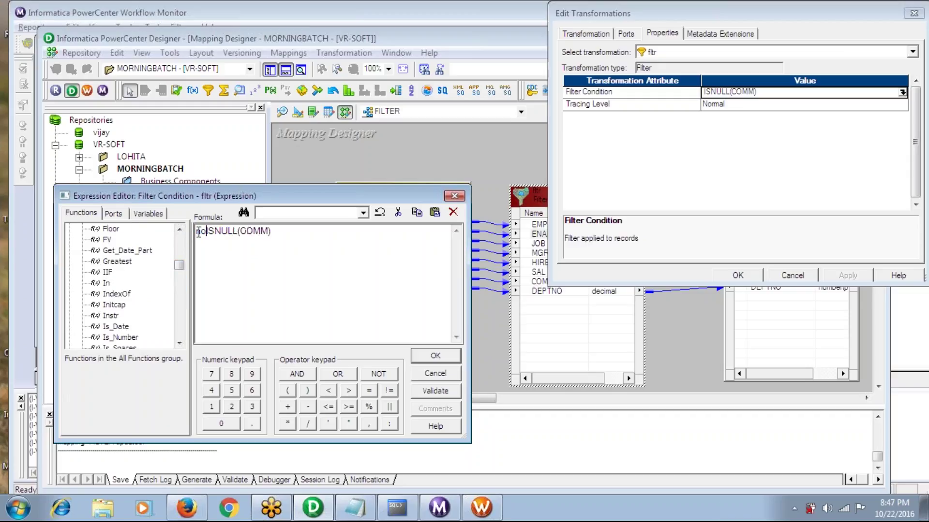
left_click(432, 393)
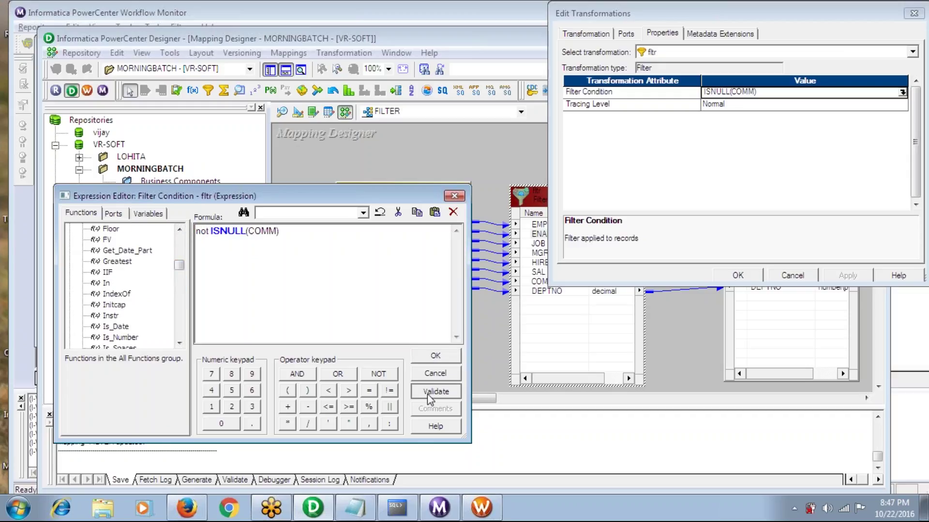
left_click(516, 297)
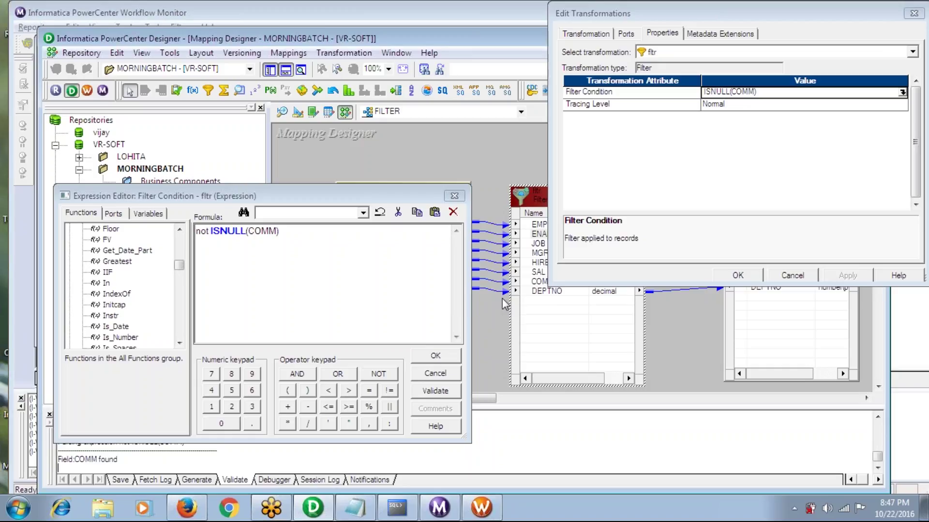
Discard the drafted edits by cancelling, then reopen the editor showing ISNULL(COMM)
left_click(295, 240)
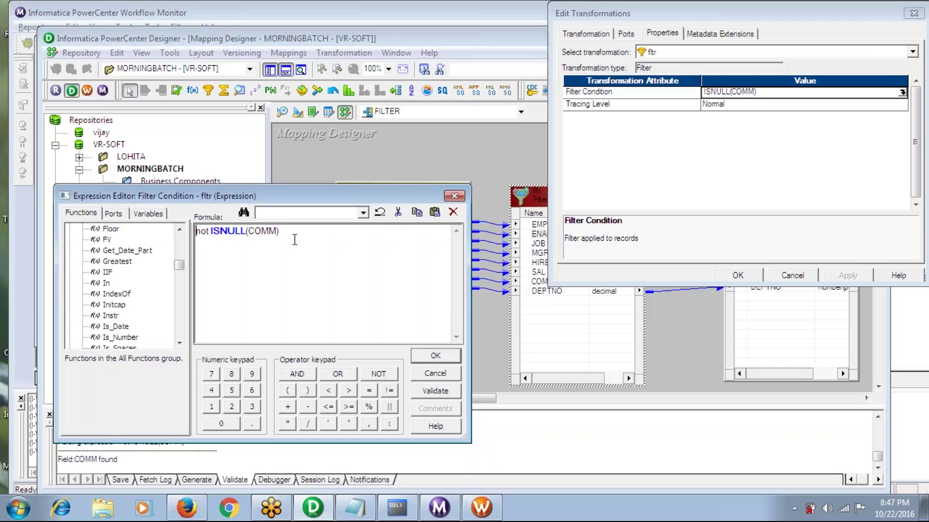
key("ctrl+a")
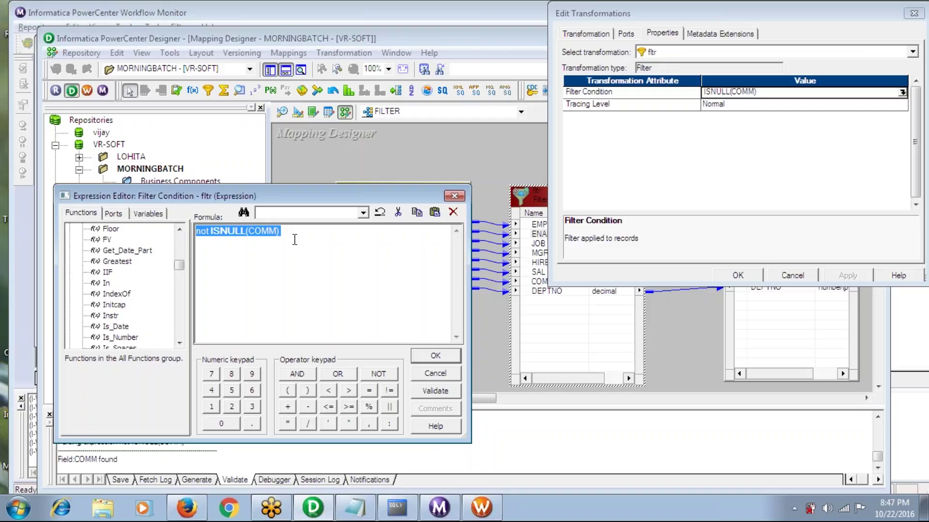
type(">")
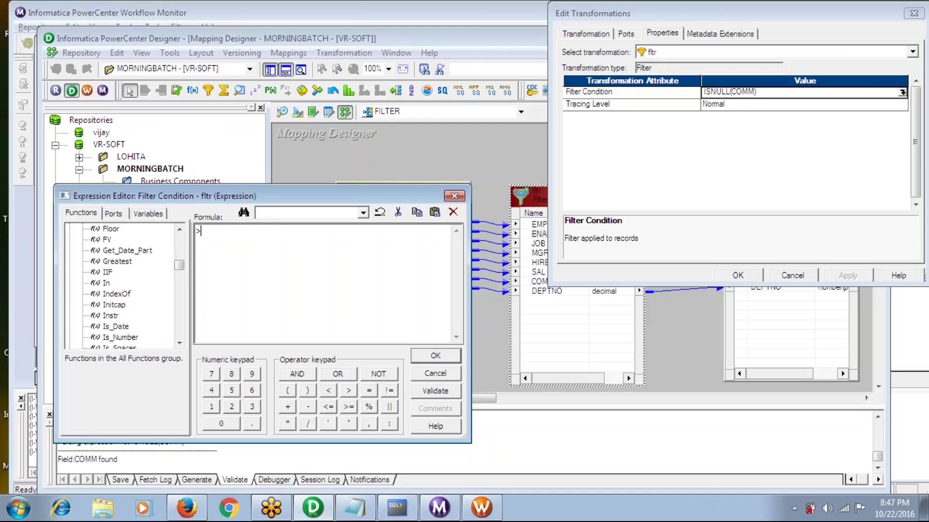
type("TRUE FALSE")
key("BackSpace")
key("BackSpace")
key("BackSpace")
key("BackSpace")
key("BackSpace")
key("BackSpace")
key("BackSpace")
key("BackSpace")
key("BackSpace")
key("BackSpace")
left_click(454, 195)
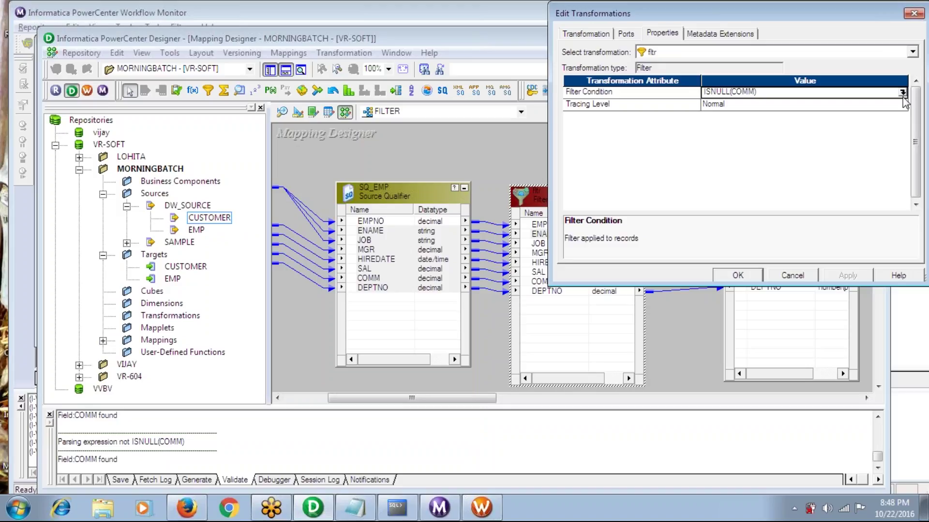
left_click(903, 93)
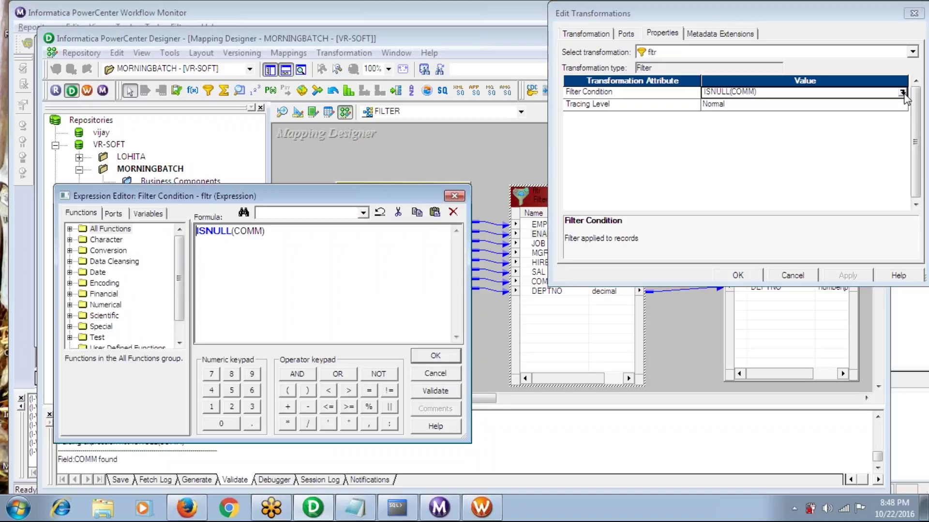
Replace ISNULL(COMM) with TRUE, validate and apply it, and save the FILTER mapping
key("ctrl+a")
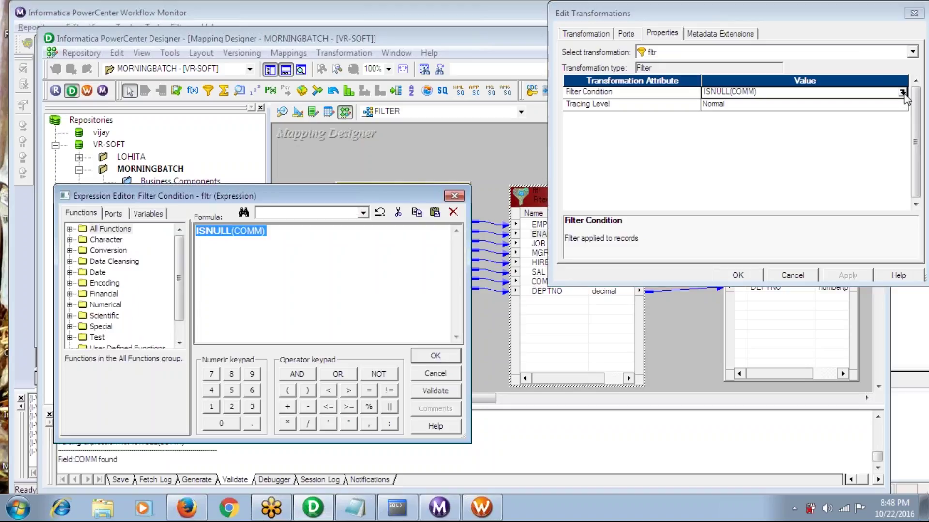
type("TRUE")
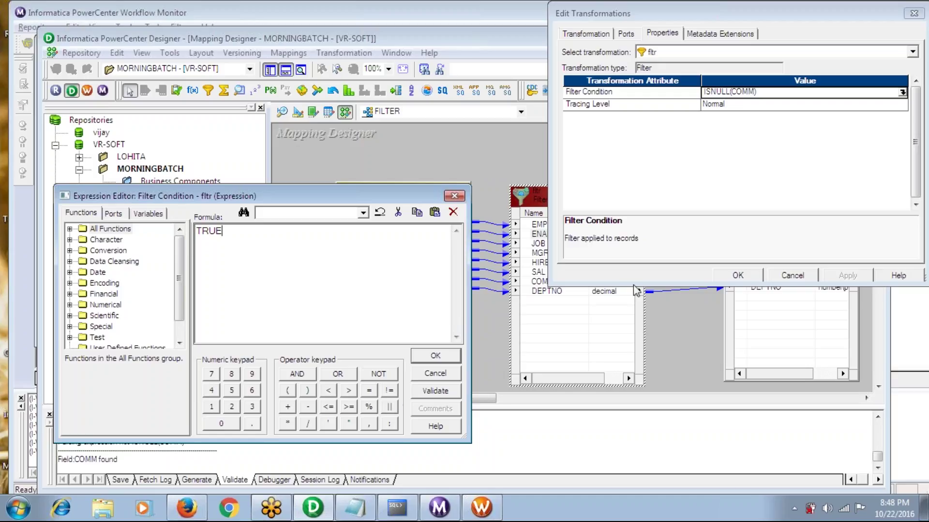
left_click(442, 396)
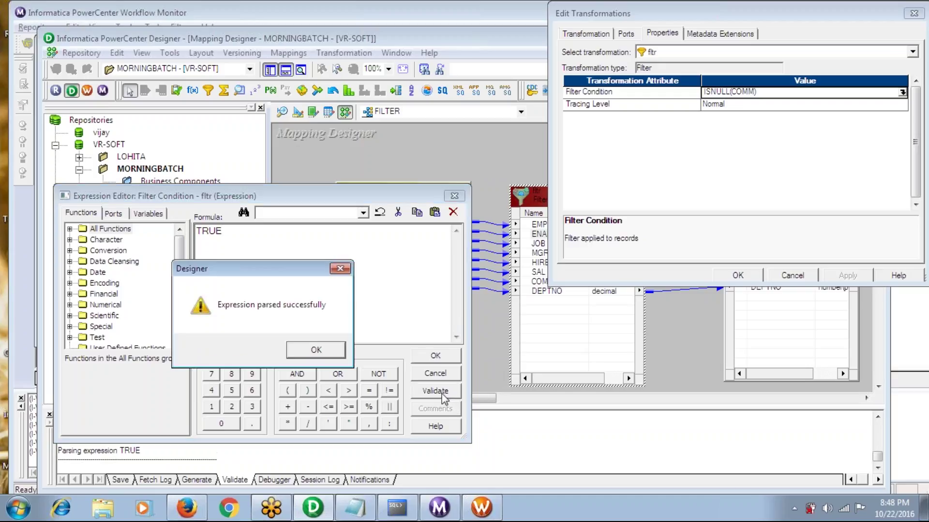
left_click(314, 355)
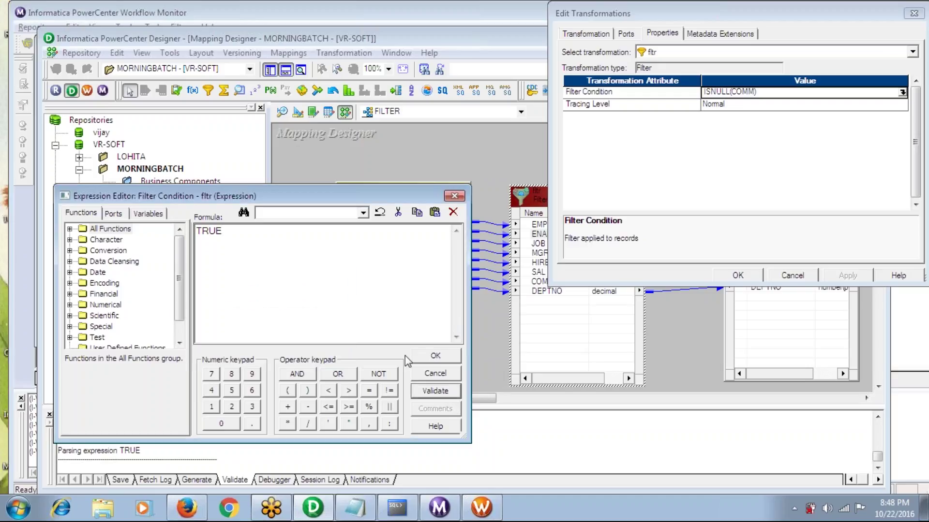
left_click(436, 356)
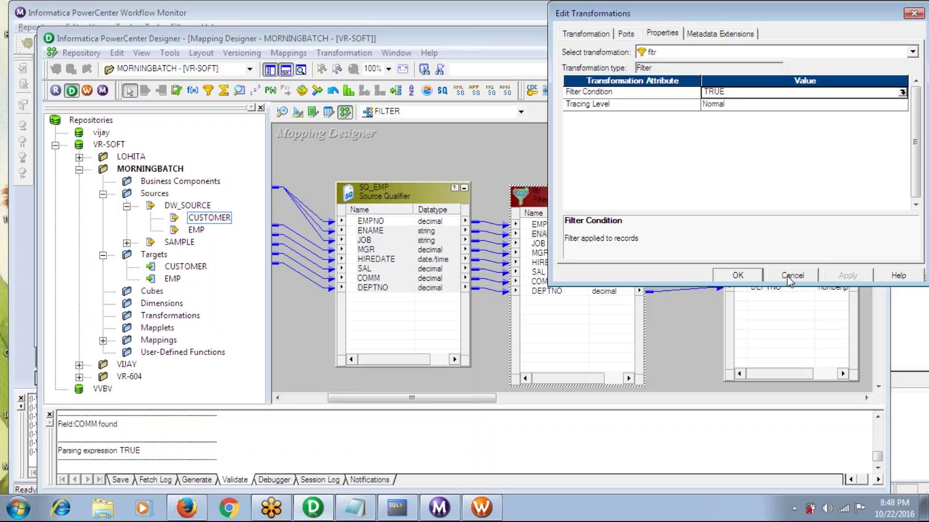
left_click(735, 276)
key("ctrl+s")
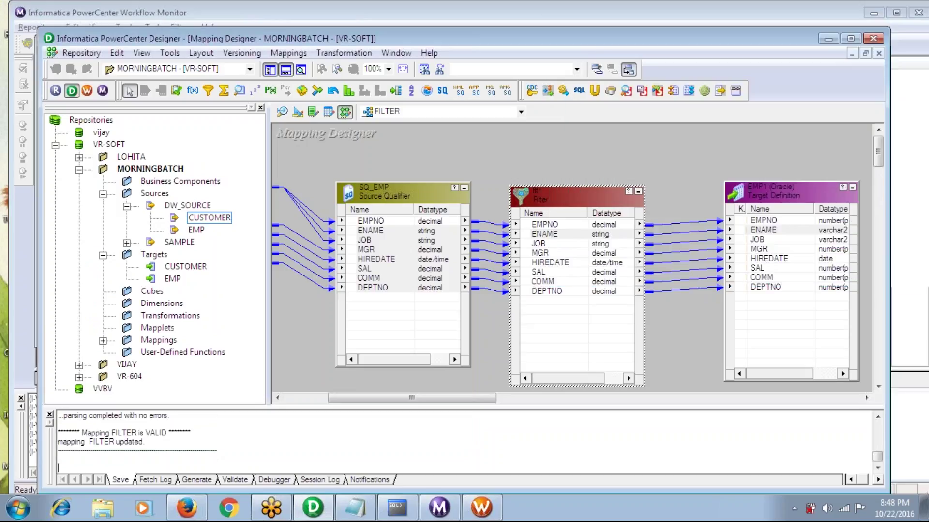
Refresh the FILTER session's mapping in Task Developer and save it
left_click(481, 508)
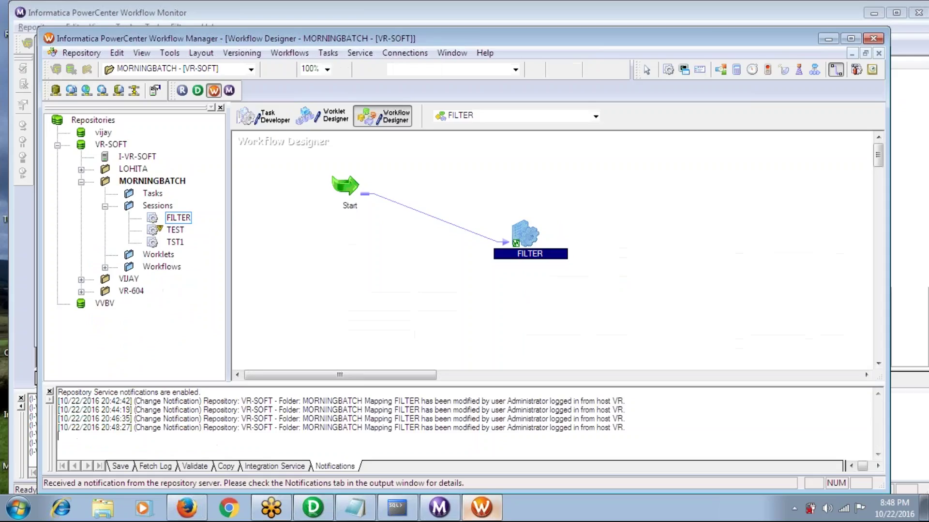
left_click(264, 116)
right_click(281, 164)
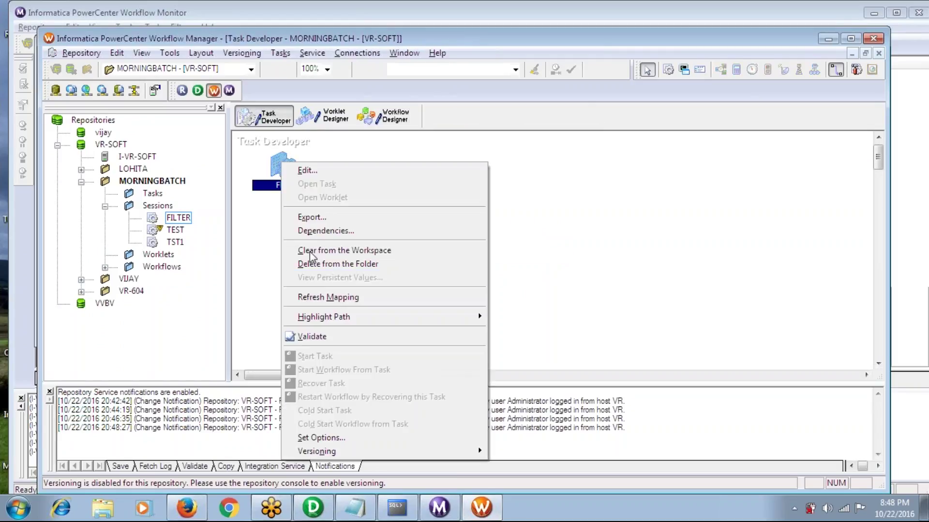
left_click(315, 296)
key("ctrl+s")
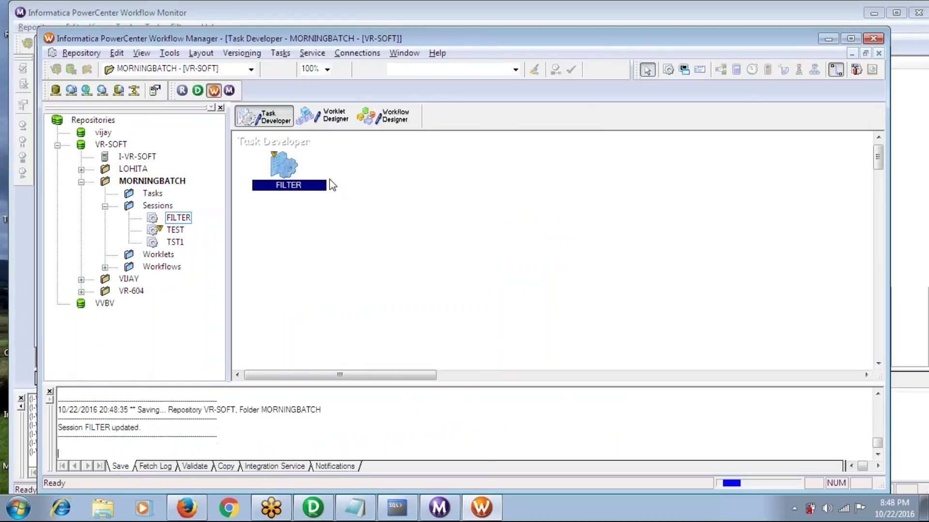
Start the FILTER workflow again and check the run in Workflow Monitor
left_click(397, 118)
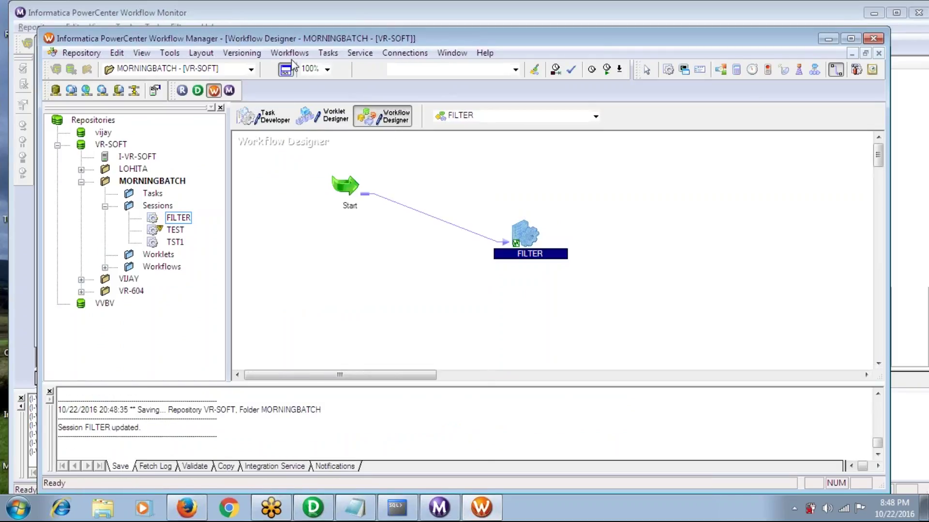
left_click(289, 53)
left_click(300, 128)
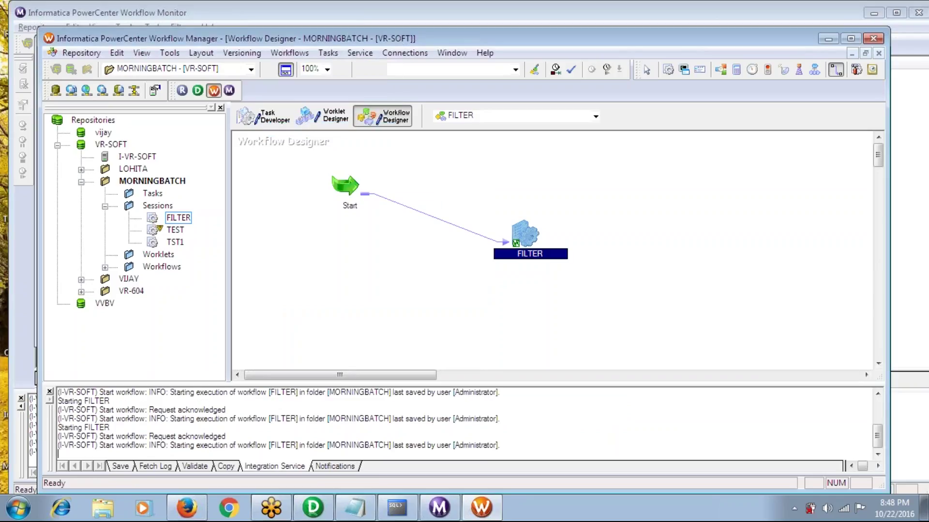
left_click(440, 507)
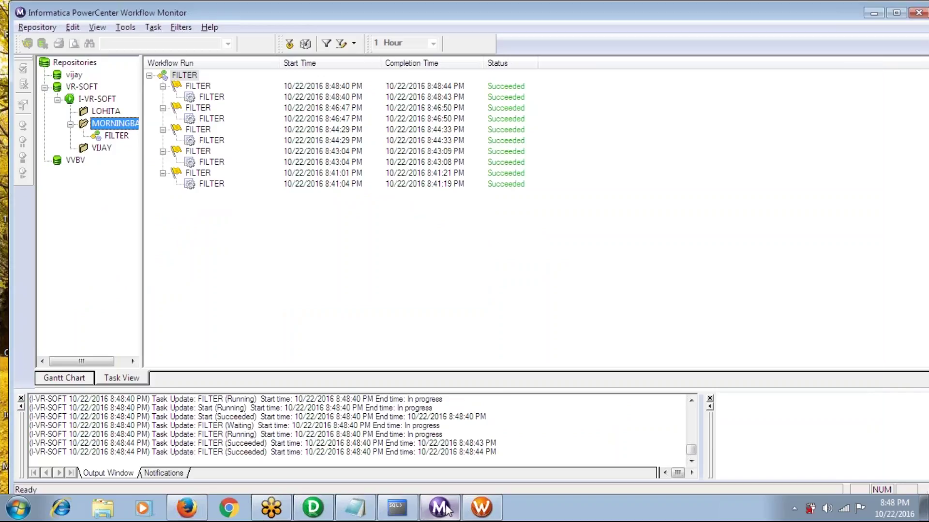
Run select * from emp; in SQL*Plus, showing all 14 rows, then return to the Designer
left_click(396, 513)
type("select * from em")
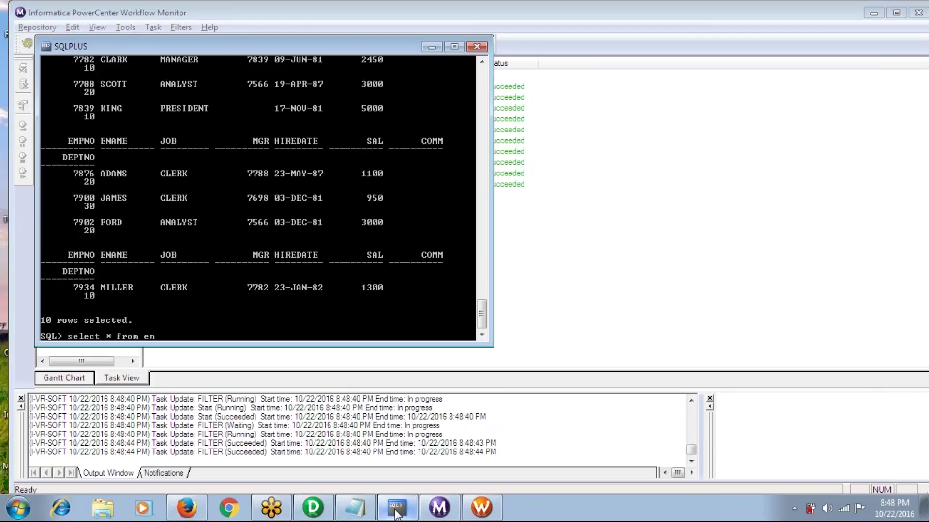
type("p;")
key("Return")
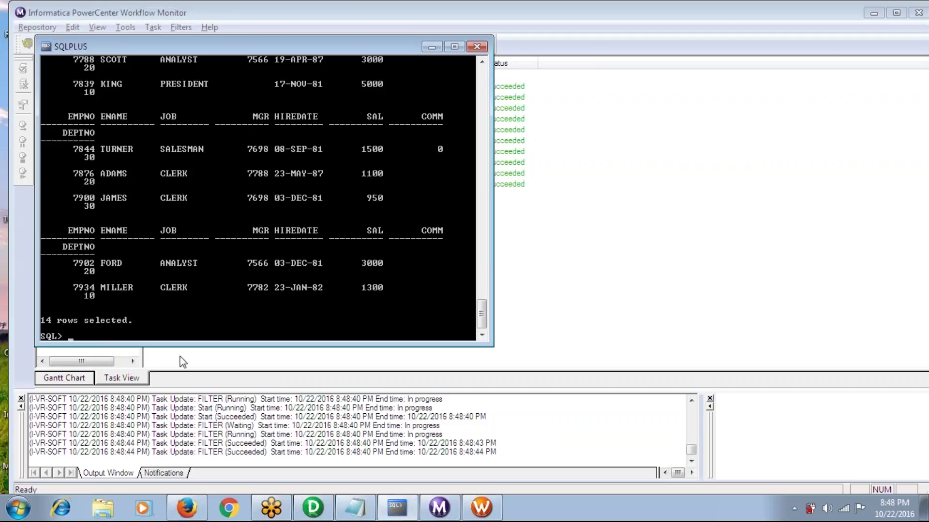
left_click(313, 507)
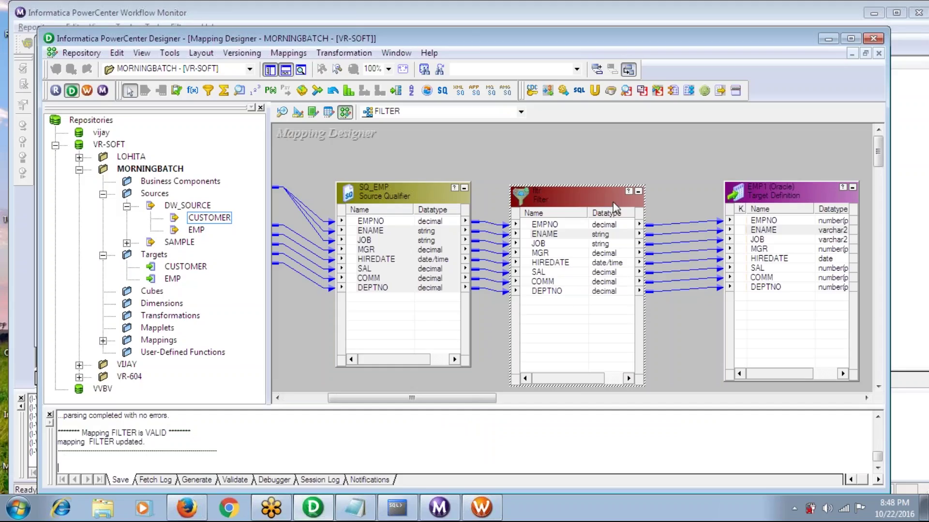
Set the fltr filter condition to FALSE in the expression editor and validate it
double_click(590, 199)
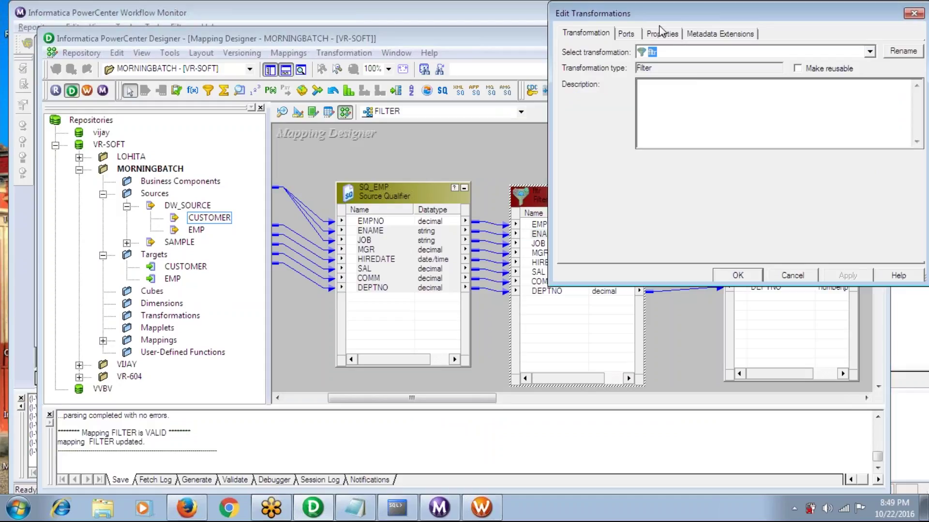
left_click(662, 33)
left_click(902, 93)
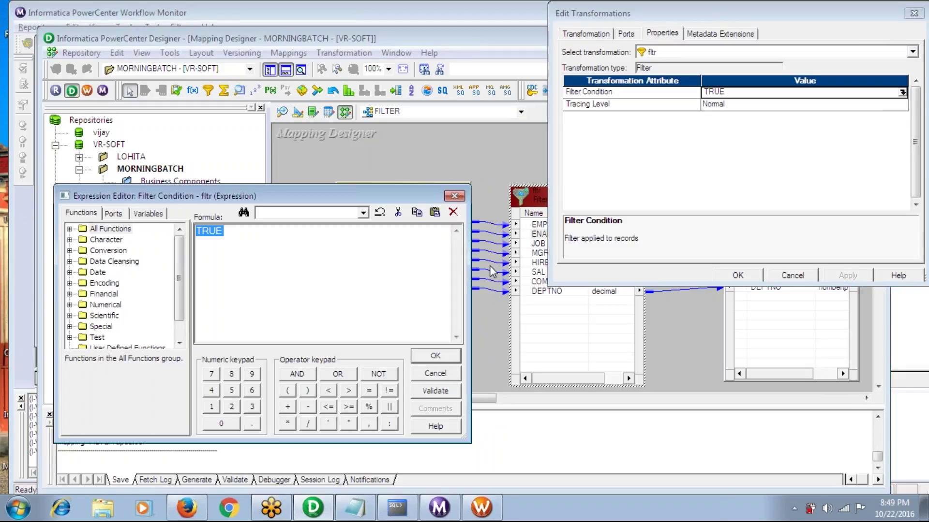
type("FLASE")
key("BackSpace")
key("BackSpace")
key("BackSpace")
key("BackSpace")
type("ALSE")
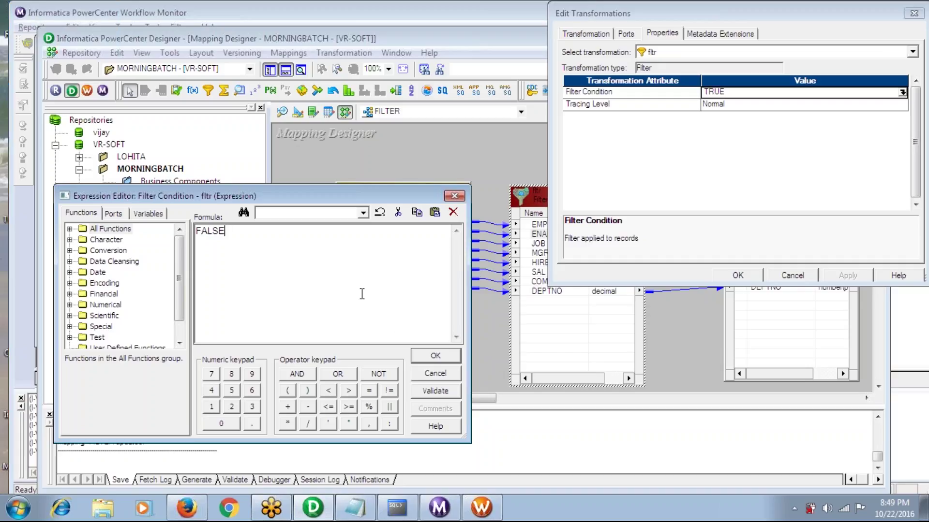
left_click(437, 394)
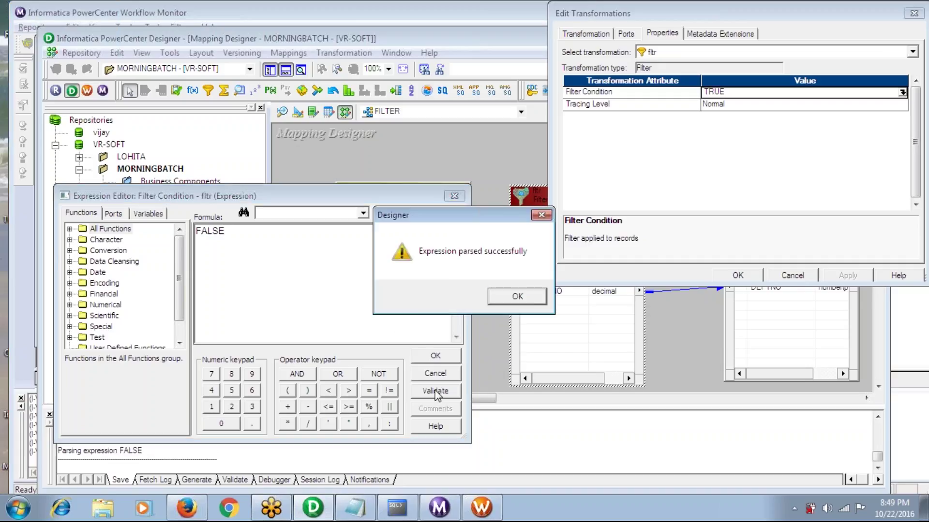
left_click(494, 292)
left_click(434, 358)
Apply the change, save the FILTER mapping, and switch to Workflow Manager
left_click(843, 277)
left_click(738, 276)
key("ctrl+s")
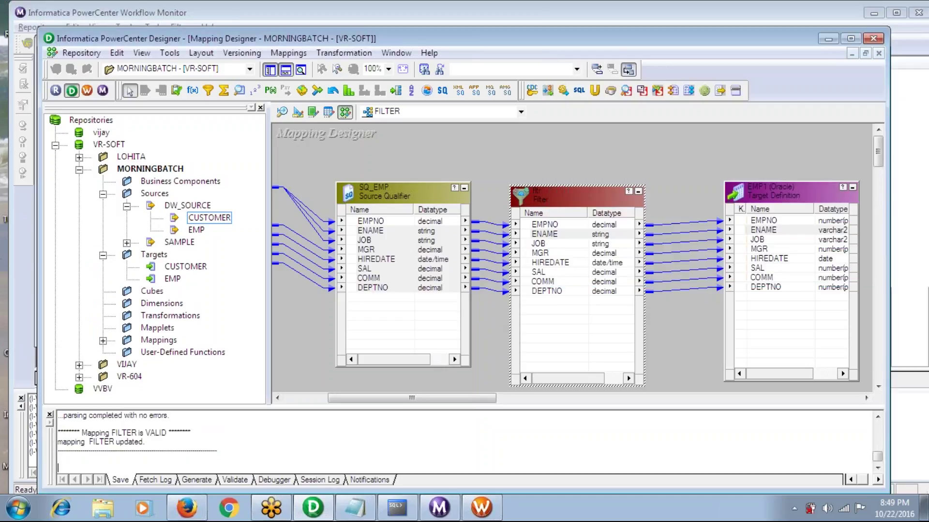
left_click(481, 507)
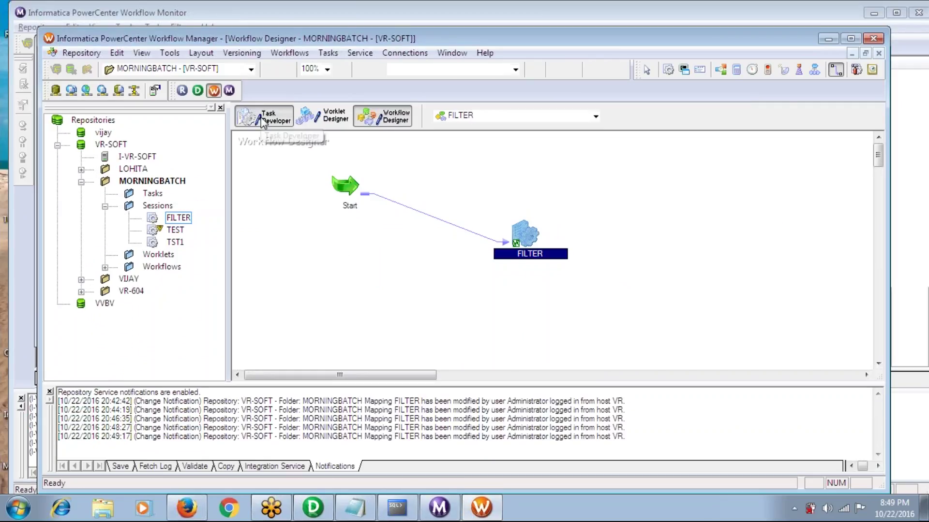
Refresh the FILTER session's mapping in Task Developer and save it
left_click(265, 118)
right_click(276, 153)
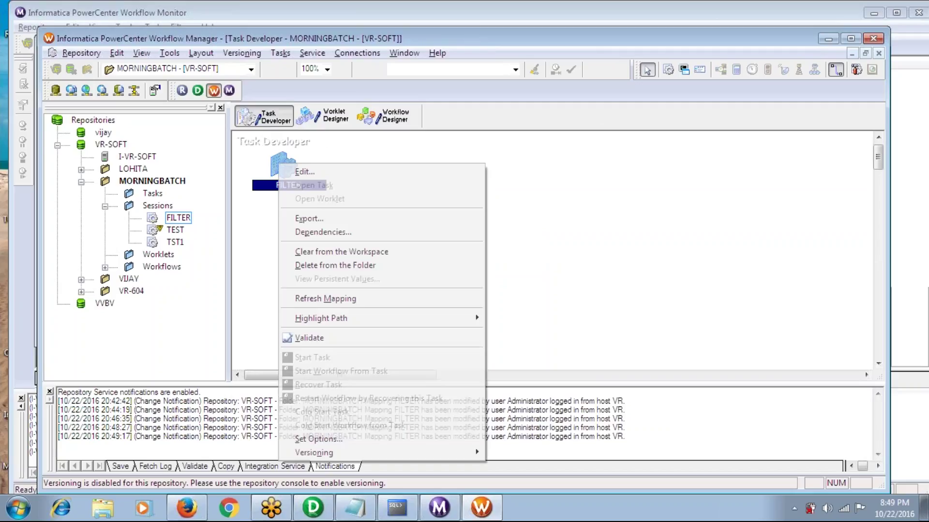
left_click(311, 300)
key("ctrl+s")
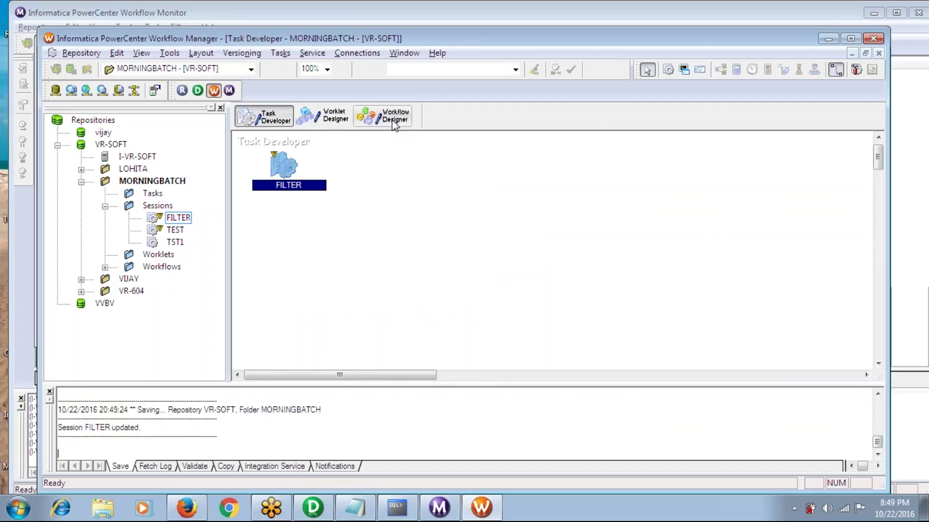
Start the FILTER workflow once more and check the run in Workflow Monitor
left_click(389, 116)
left_click(296, 54)
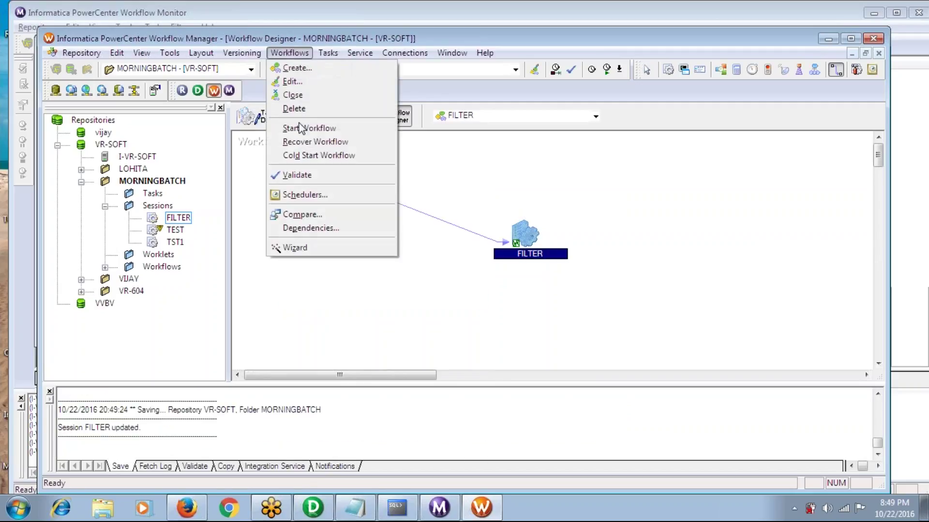
left_click(300, 127)
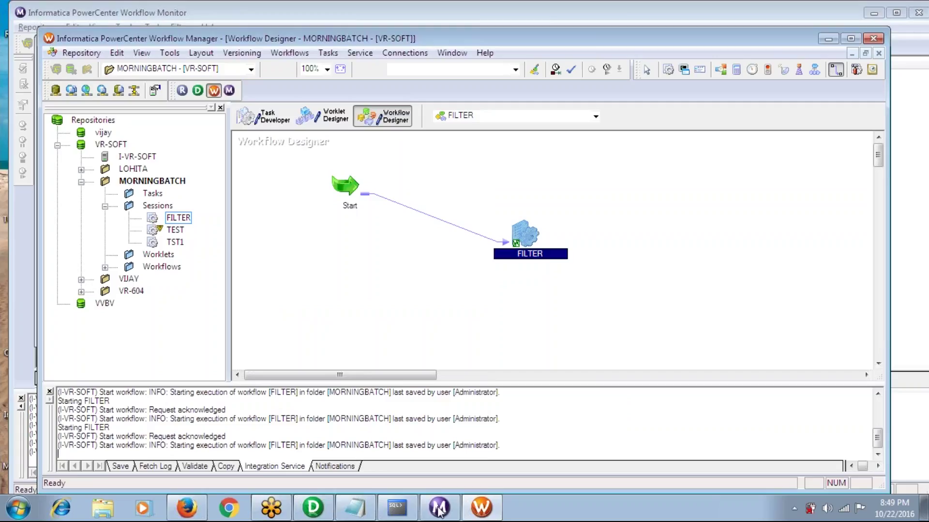
left_click(439, 511)
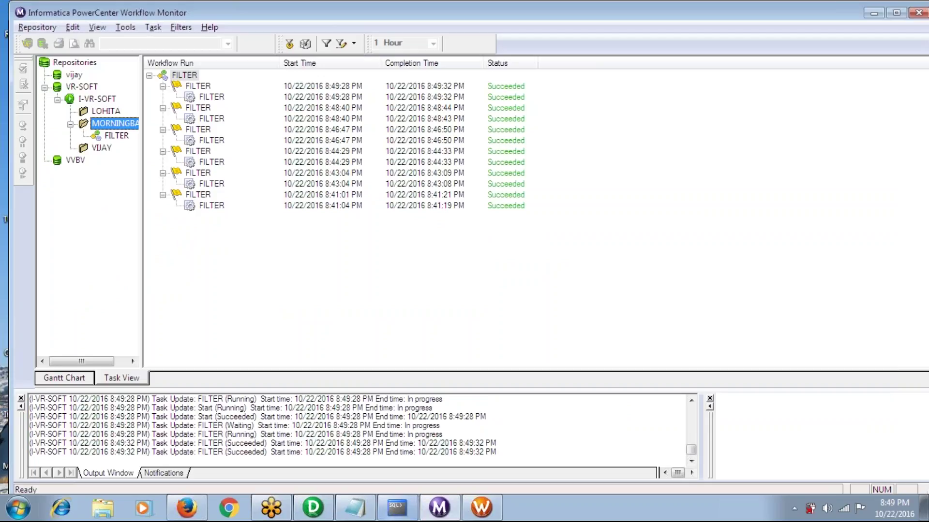
Run select * from emp; in SQL*Plus, returning no rows, then return to the Designer
left_click(397, 508)
type("select")
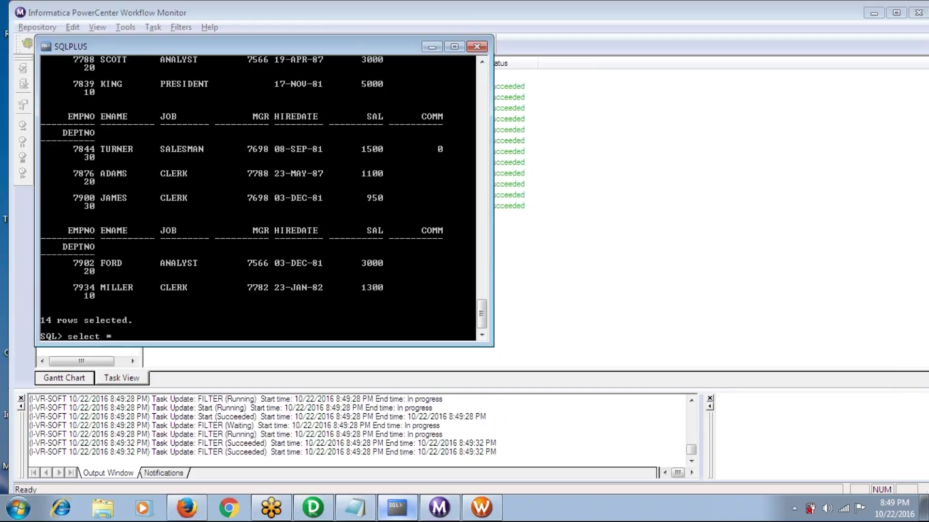
type(" * from emp;")
key("Return")
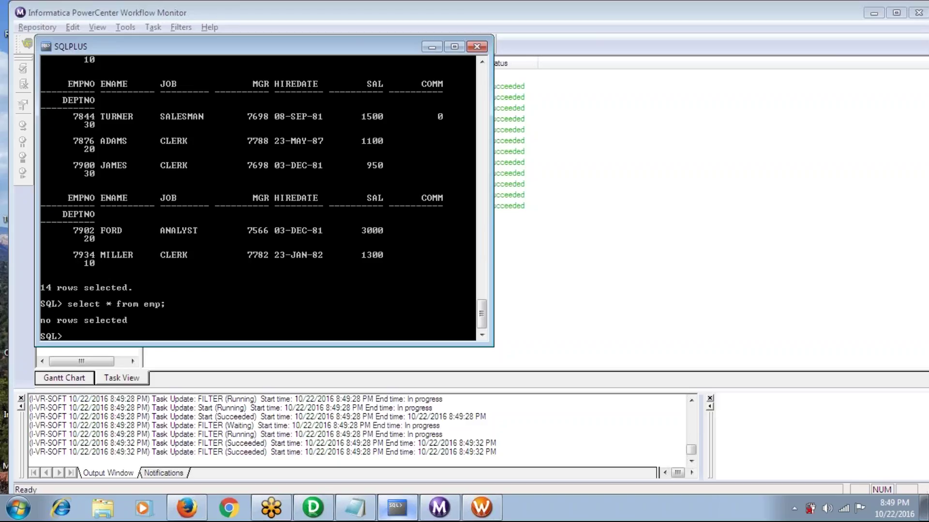
left_click(313, 508)
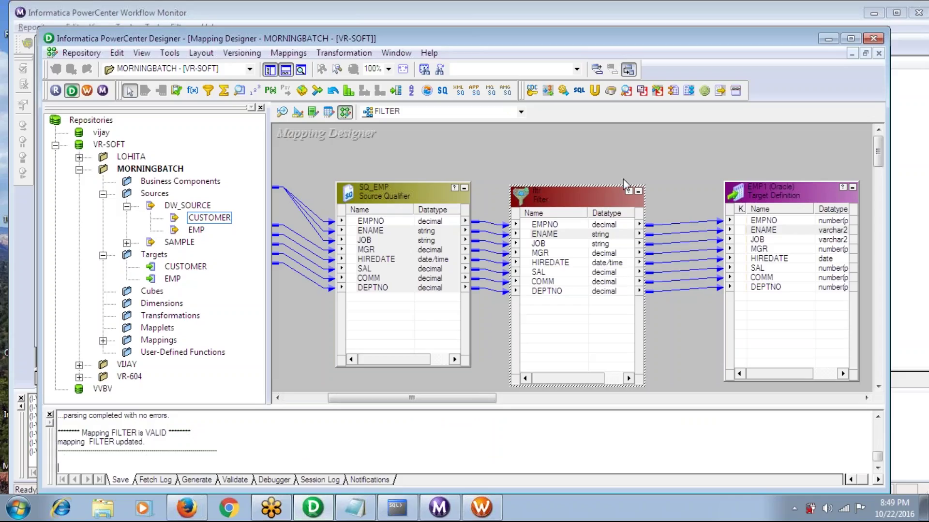
Open the fltr filter condition's expression editor and delete the FALSE formula
double_click(585, 205)
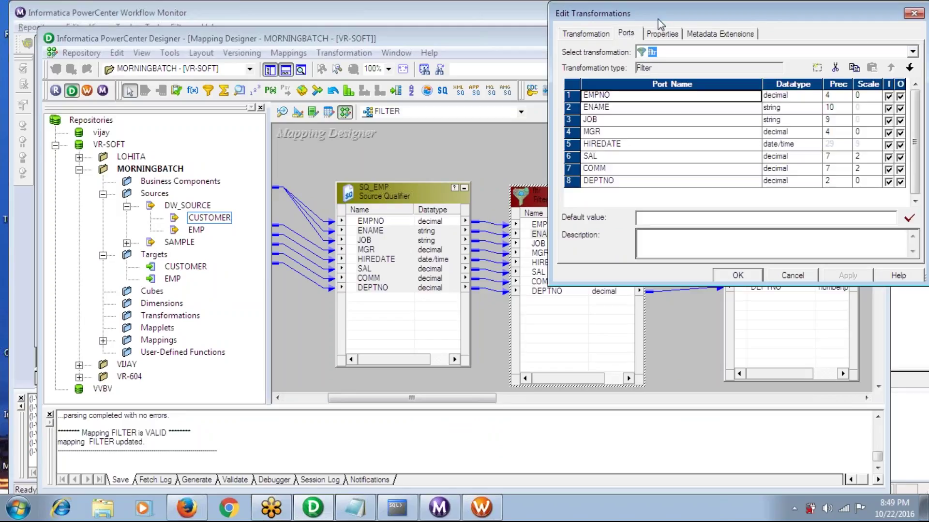
left_click(663, 34)
left_click(903, 93)
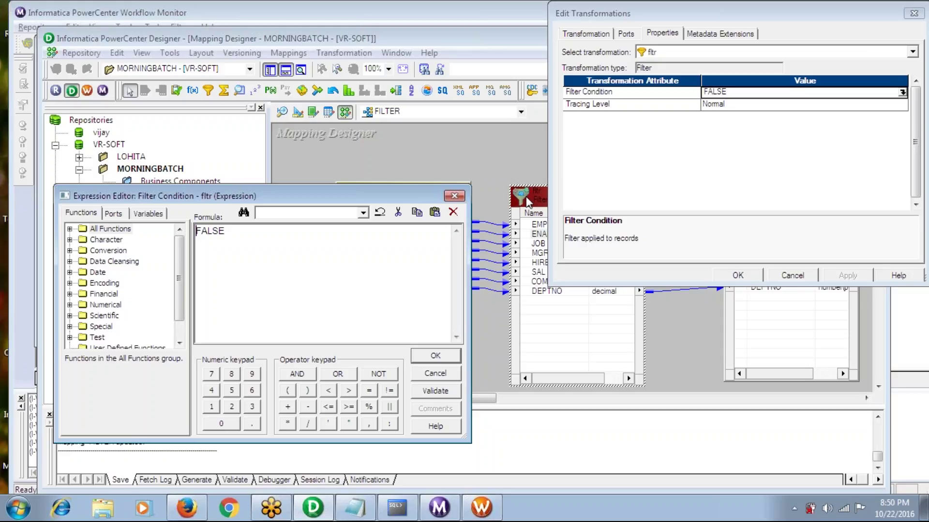
key("Delete")
key("Delete")
key("Delete")
key("Delete")
key("Delete")
Clear the filter formula and restart it as an empty IIF() with the cursor between the parentheses
type("IIF(")
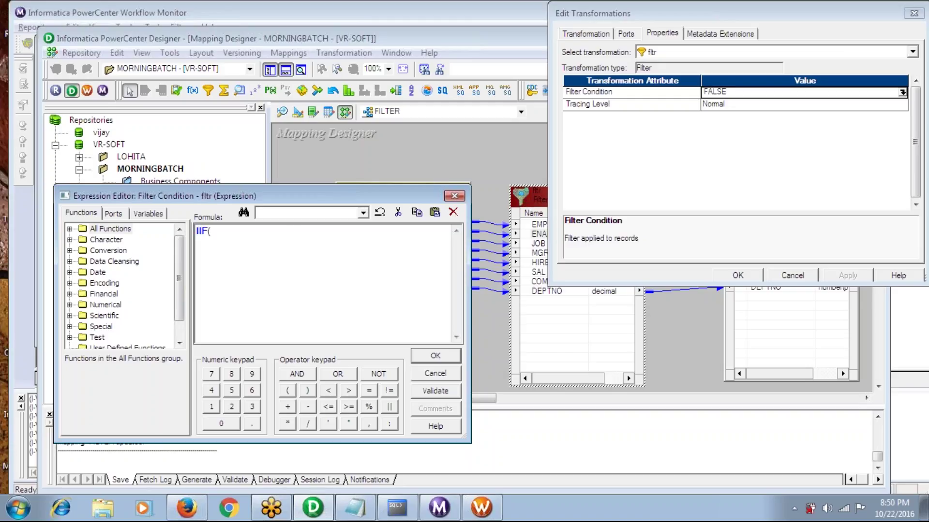
left_click(70, 229)
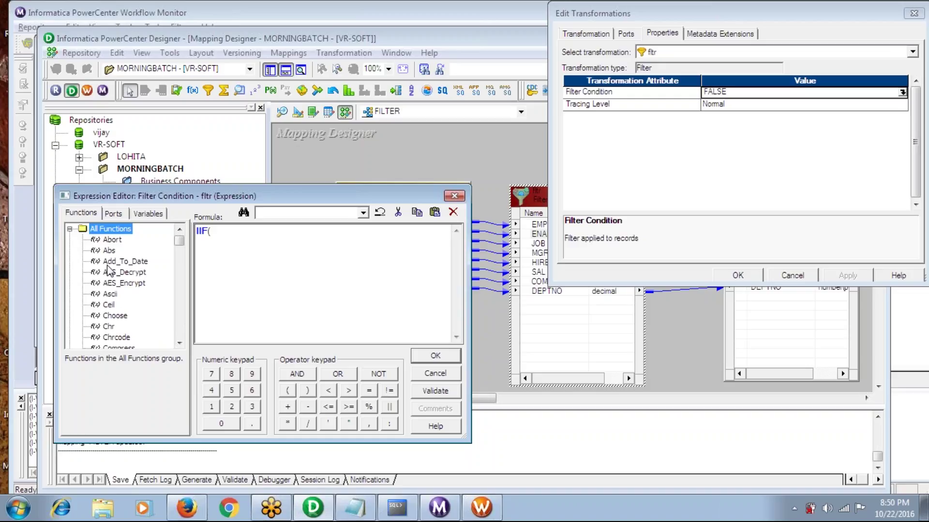
double_click(113, 294)
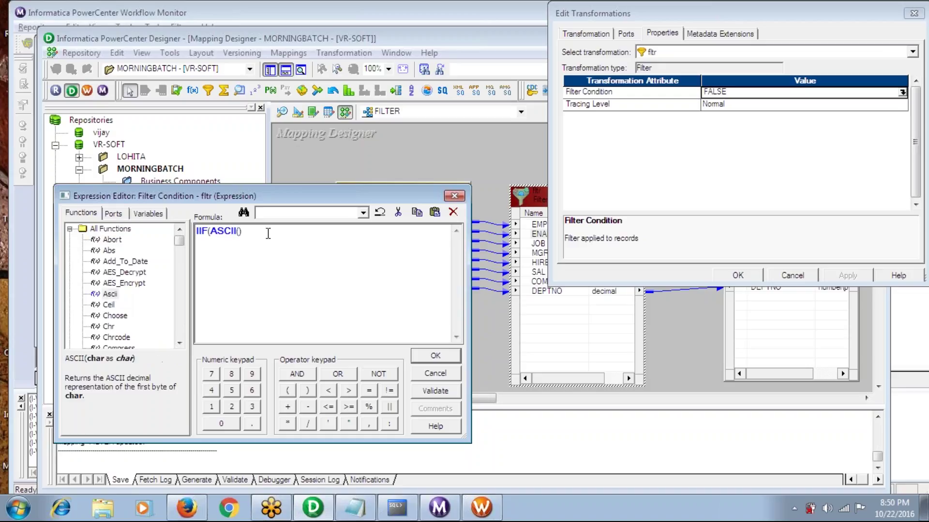
key("BackSpace")
key("BackSpace")
key("BackSpace")
key("BackSpace")
key("BackSpace")
key("BackSpace")
key("BackSpace")
key("BackSpace")
key("BackSpace")
key("BackSpace")
key("BackSpace")
type("IIF()")
left_click(209, 231)
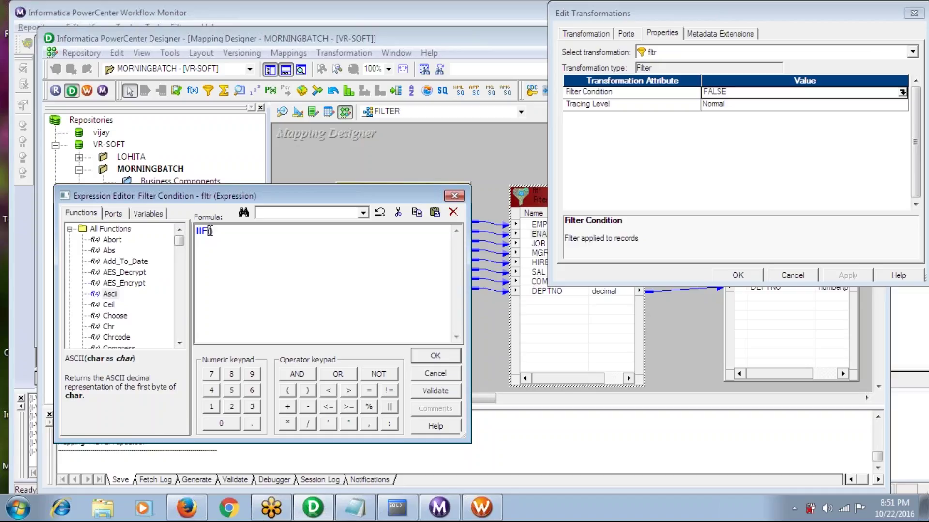
Write the filter formula as IIF(DEPTNO=10,TRUE,FALSE) using the DEPTNO port
type("DEPTNO")
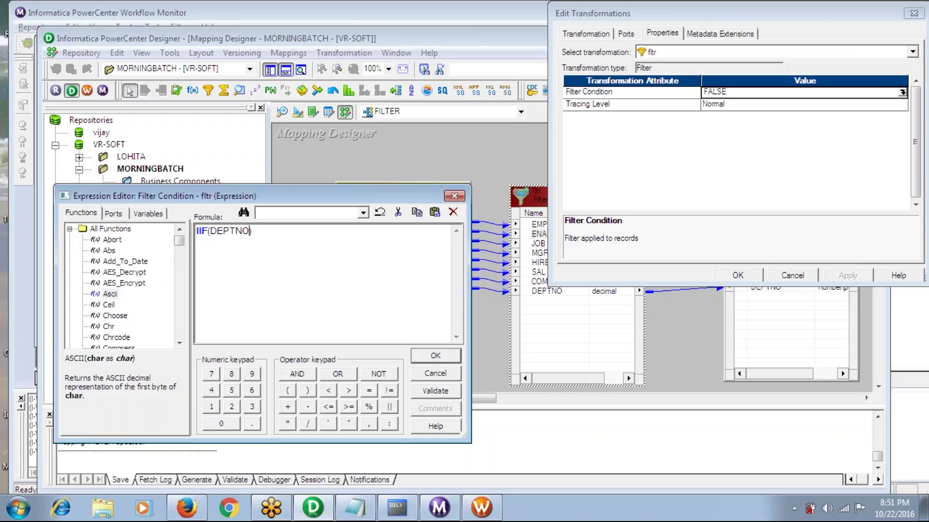
key("BackSpace")
key("BackSpace")
key("BackSpace")
key("BackSpace")
key("BackSpace")
key("BackSpace")
left_click(113, 213)
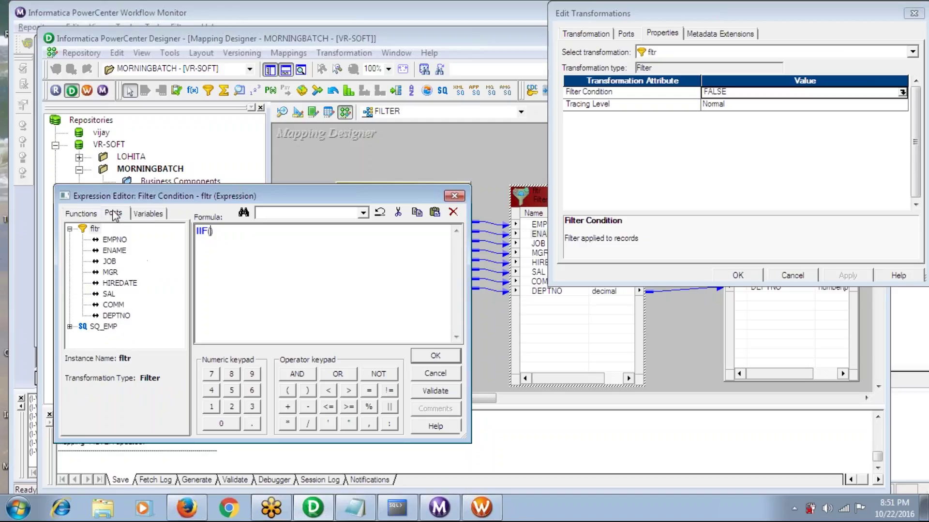
double_click(118, 316)
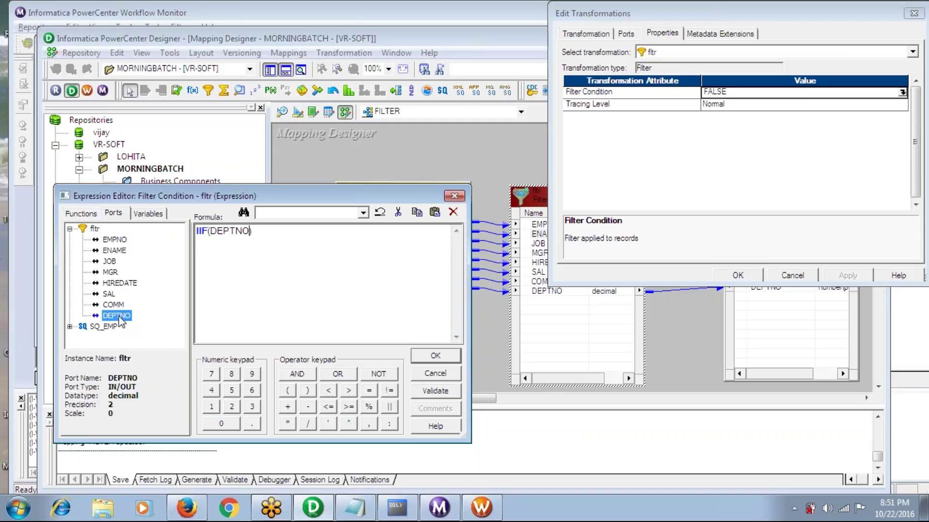
key("BackSpace")
key("BackSpace")
key("BackSpace")
key("BackSpace")
key("BackSpace")
key("BackSpace")
type("DEPTNO=10,")
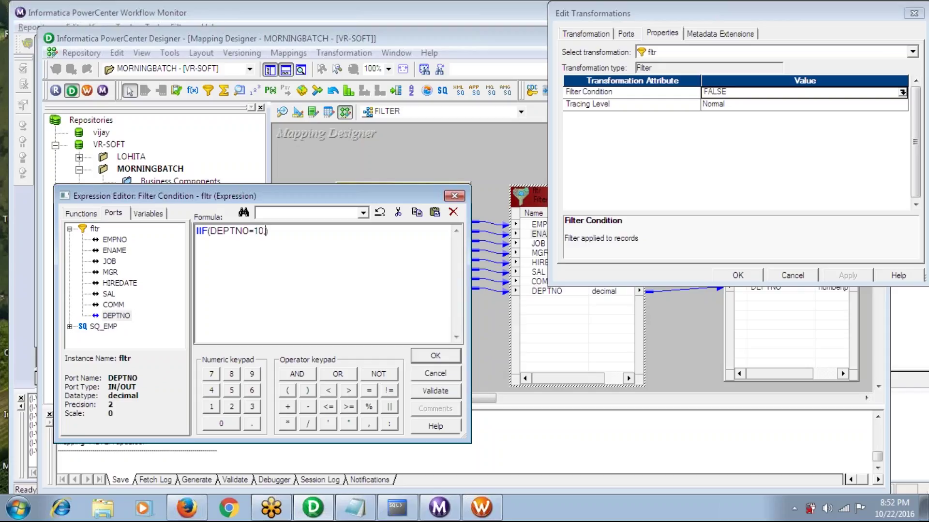
type("TRUE,FALSE")
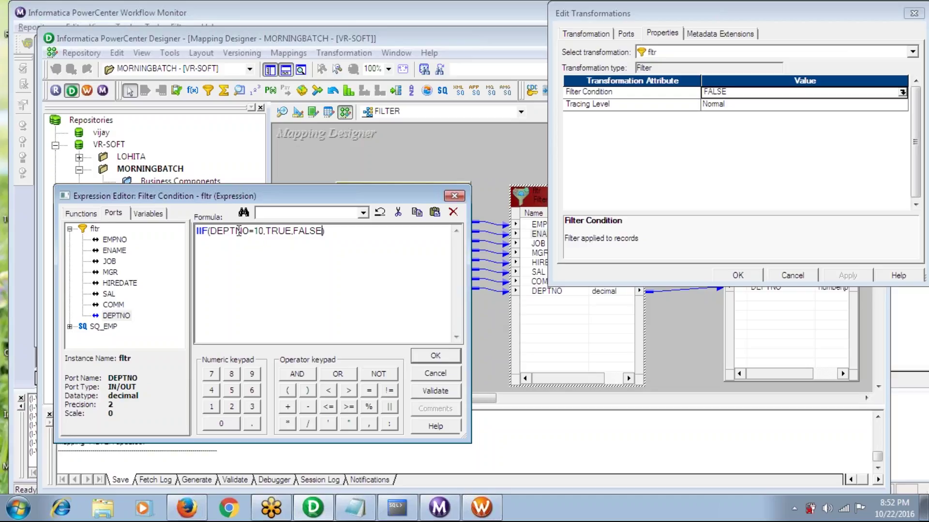
left_click(238, 232)
left_click(279, 232)
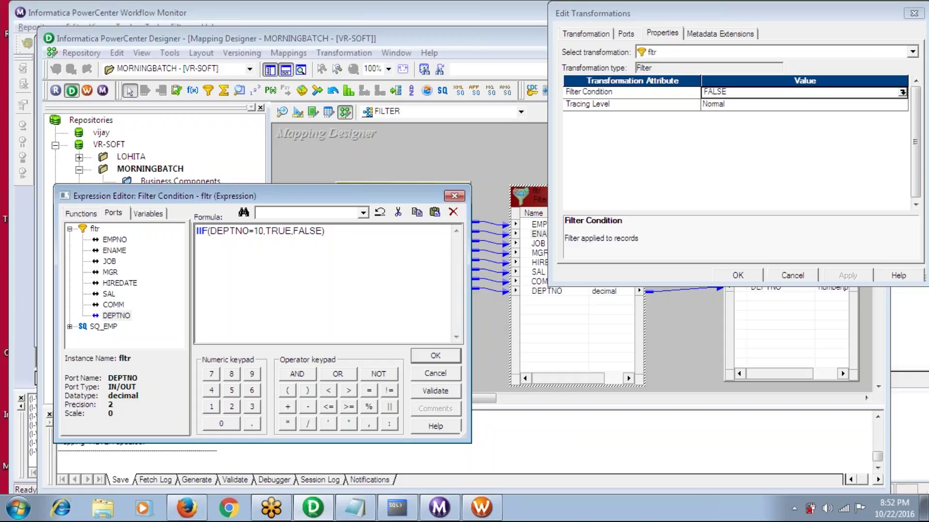
Type a scratch 'deptno=10' line, erase it, and select the DEPTNO=10 condition in the formula
left_click(196, 263)
type("deptno=10")
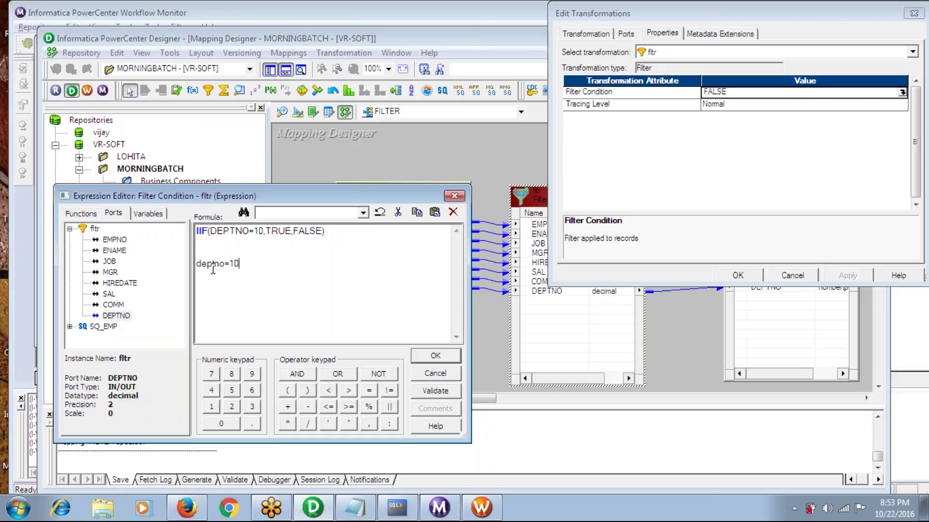
key("BackSpace")
key("BackSpace")
key("BackSpace")
key("BackSpace")
key("BackSpace")
key("BackSpace")
key("BackSpace")
key("BackSpace")
key("BackSpace")
key("BackSpace")
left_click_drag(211, 234, 264, 235)
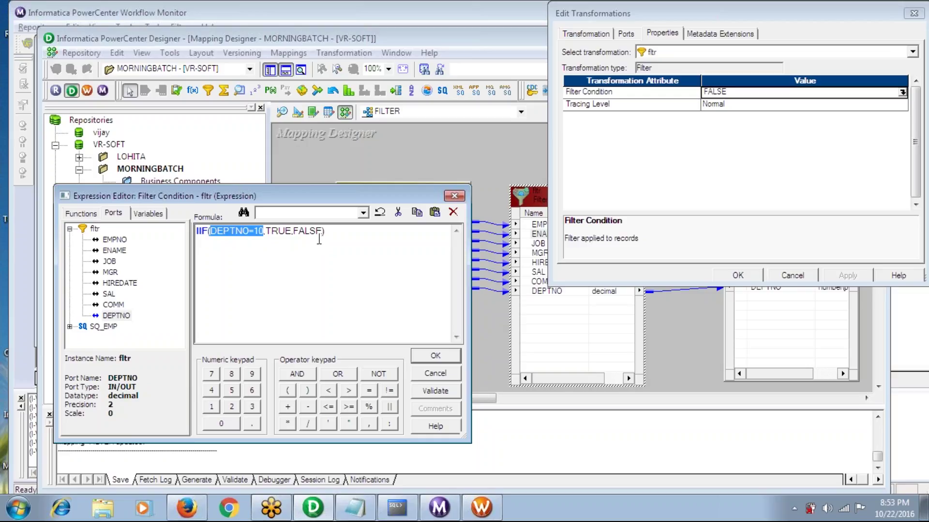
Validate IIF(DEPTNO=10,TRUE,FALSE), apply it to the fltr transformation, and save the FILTER mapping
left_click(437, 393)
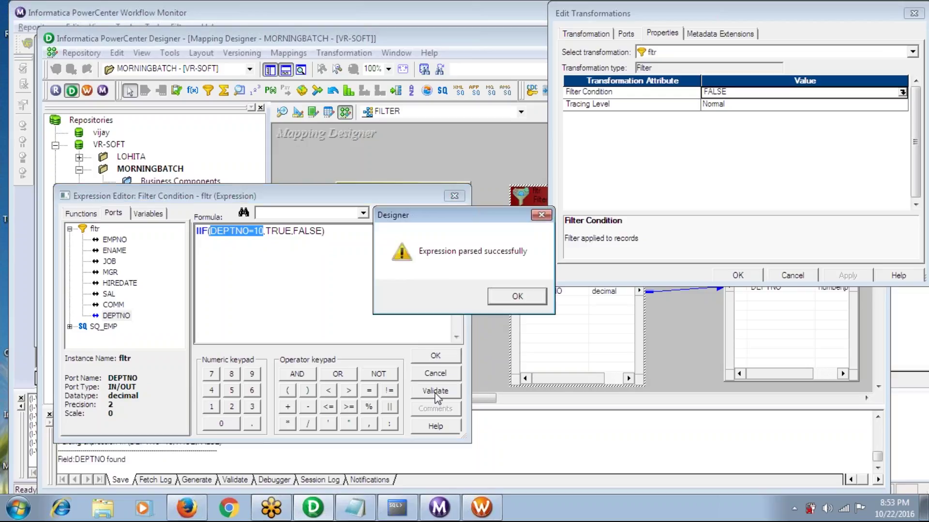
left_click(503, 299)
left_click(439, 355)
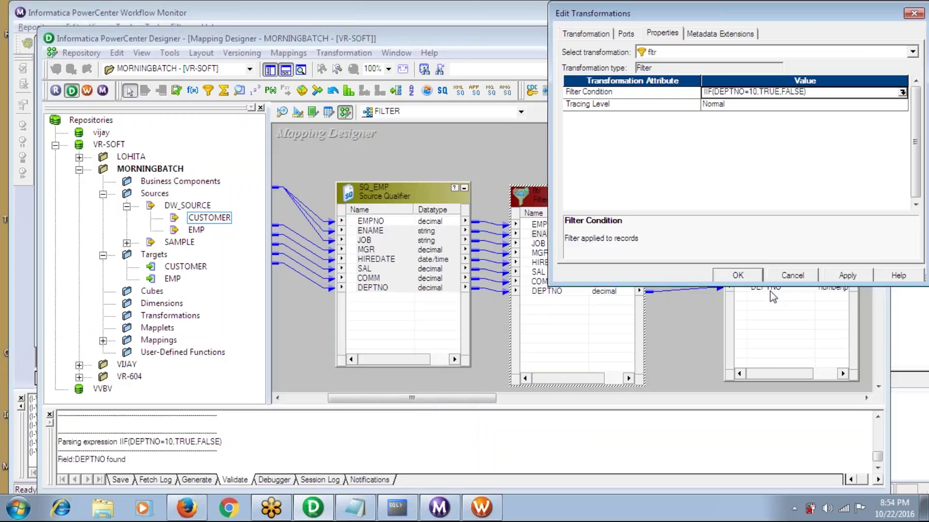
left_click(846, 275)
left_click(744, 275)
key("ctrl+s")
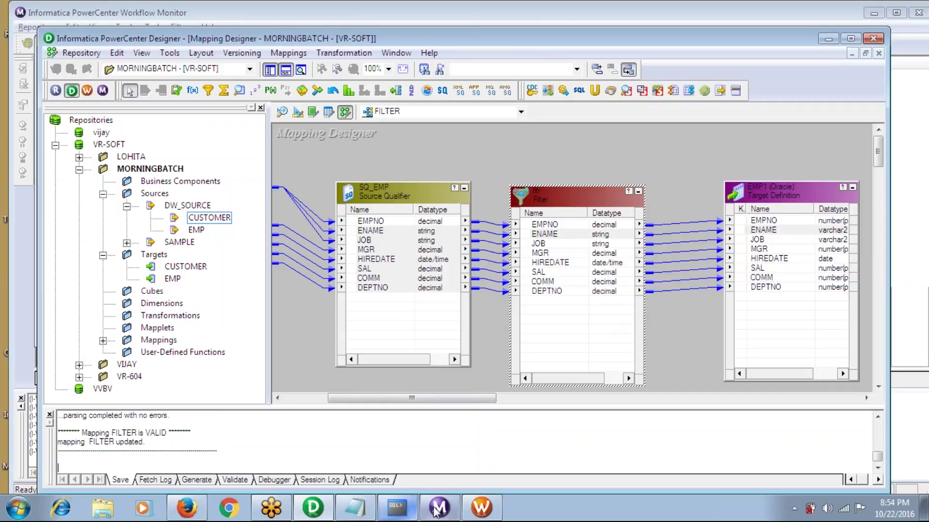
Refresh the FILTER session's mapping in Task Developer and save the session
left_click(480, 508)
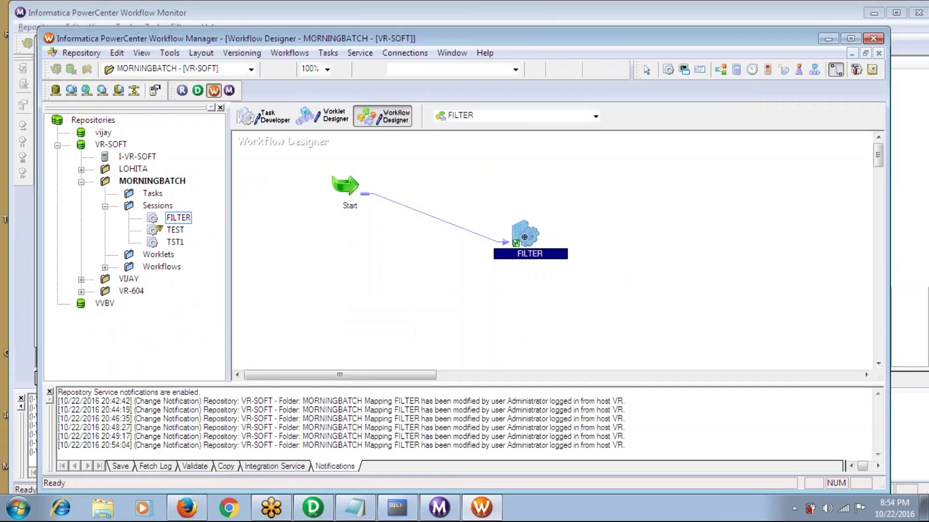
left_click(266, 116)
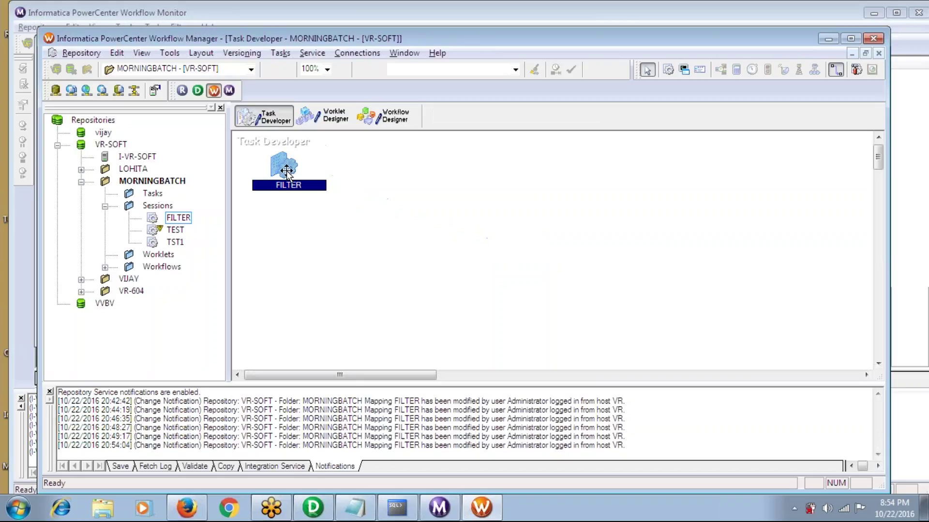
right_click(282, 166)
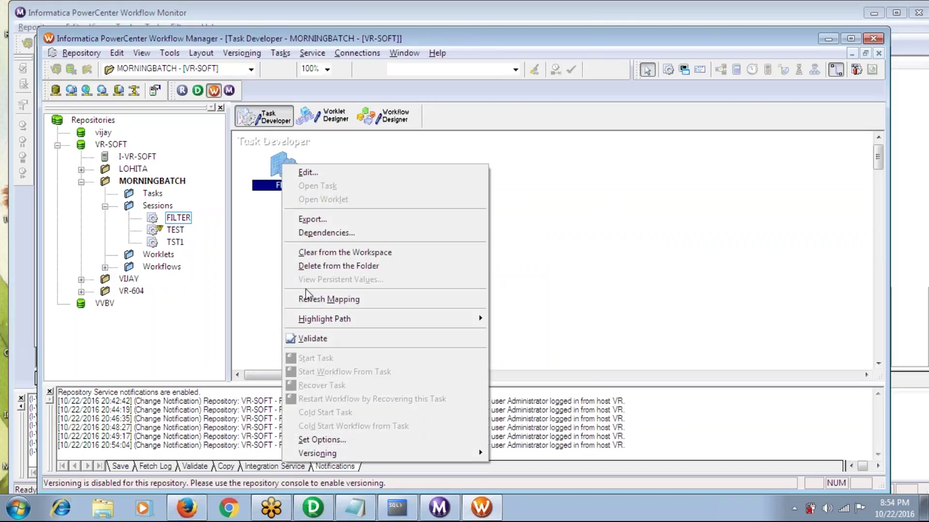
left_click(309, 301)
key("ctrl+s")
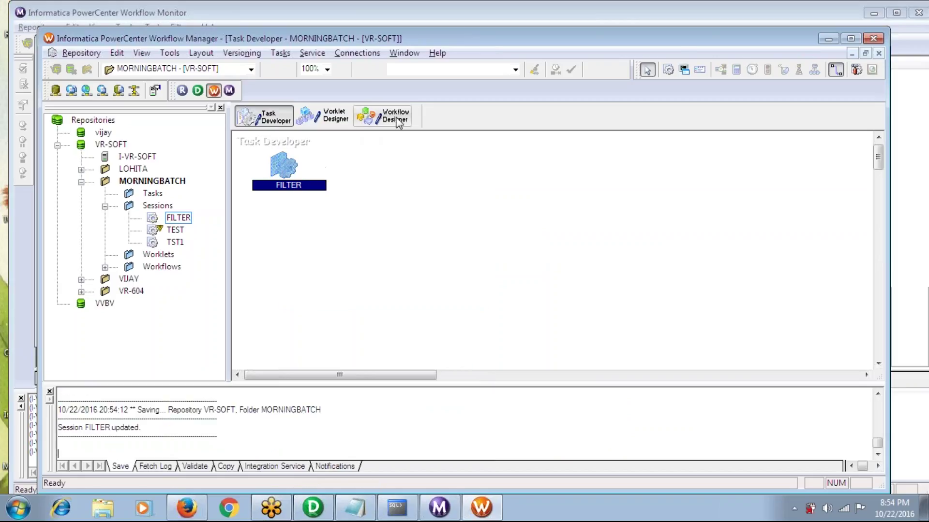
Start the FILTER workflow from the Workflow Designer
left_click(383, 116)
left_click(290, 53)
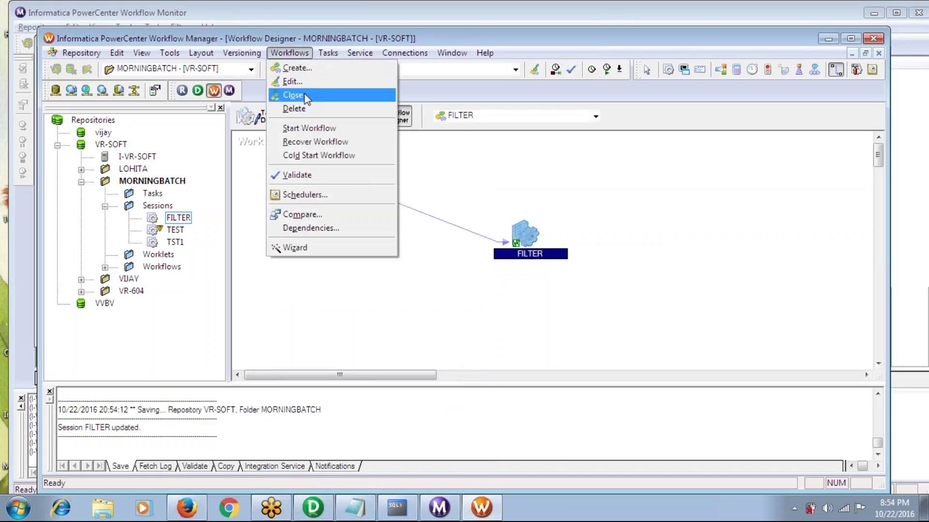
left_click(310, 128)
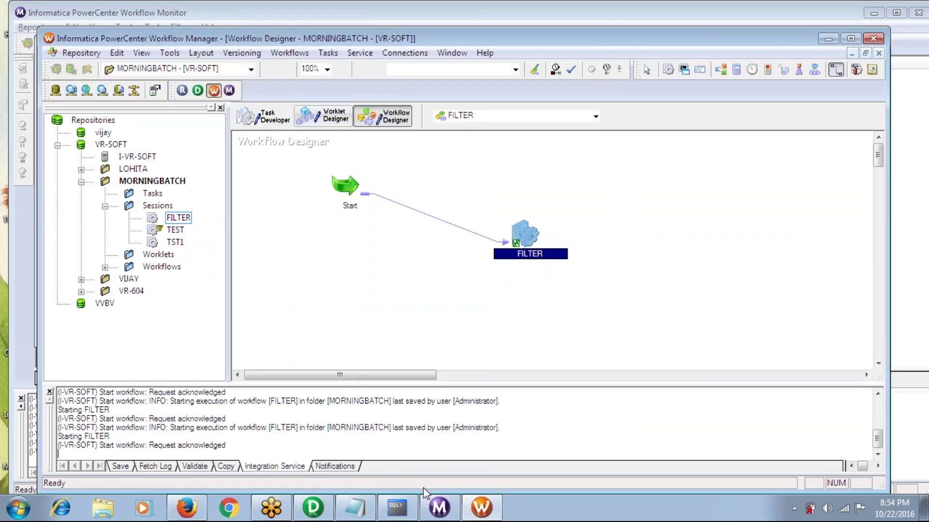
mouse_move(435, 517)
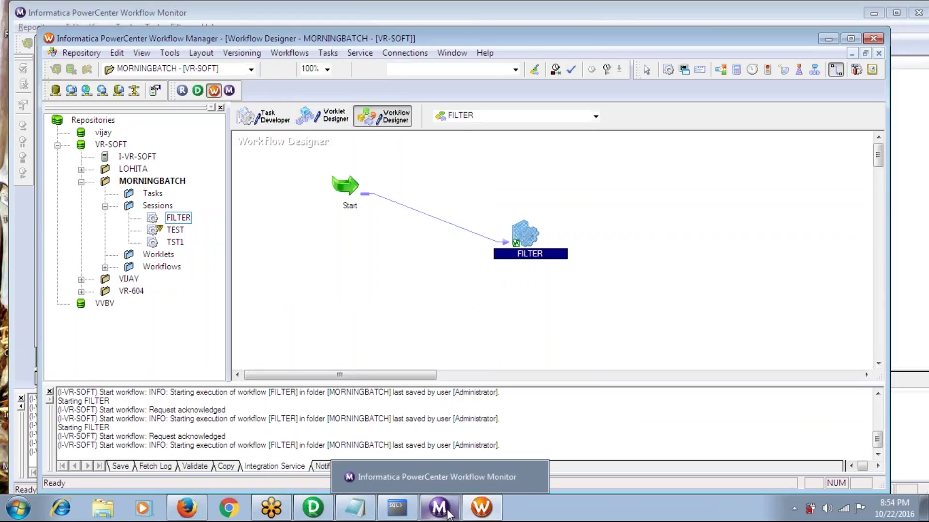
Check the FILTER run in Workflow Monitor and confirm 'select * from emp;' returns three department 10 rows
left_click(435, 515)
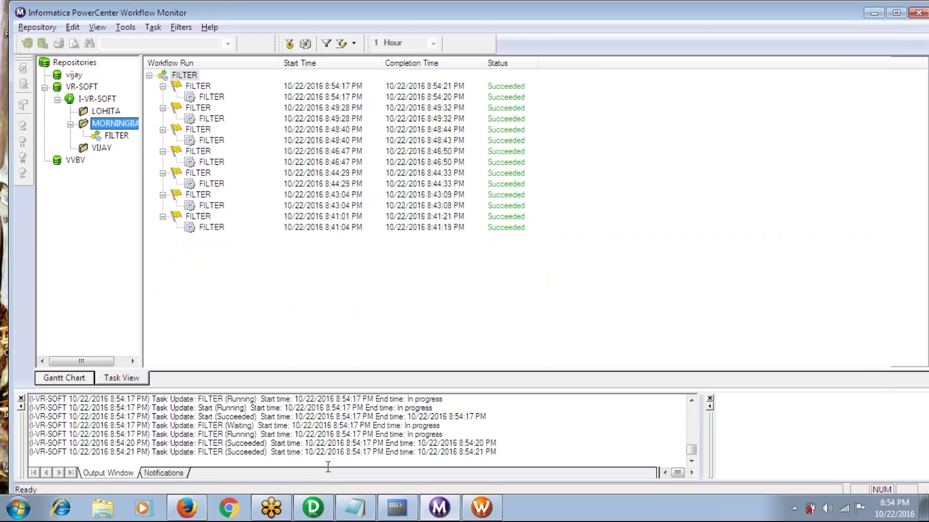
left_click(395, 513)
type("sele")
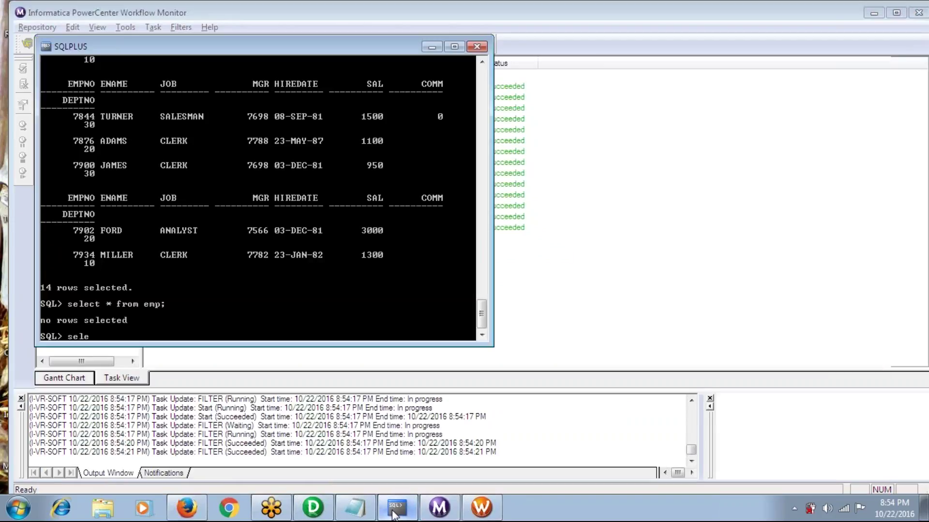
type("ct * from emp;")
key("Return")
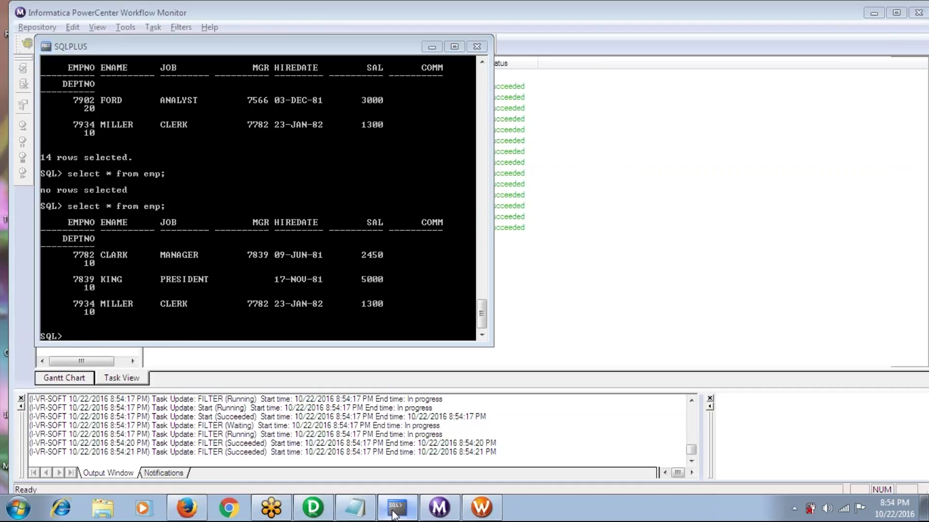
left_click(394, 513)
left_click(315, 515)
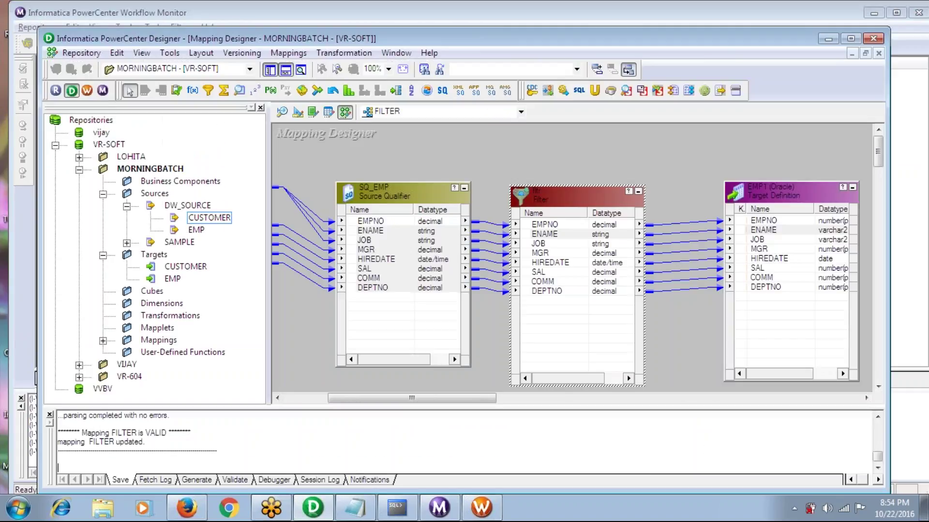
Open the fltr Filter Condition, delete IIF(DEPTNO=10,TRUE,FALSE), and begin a new formula 'iif(length'
double_click(549, 190)
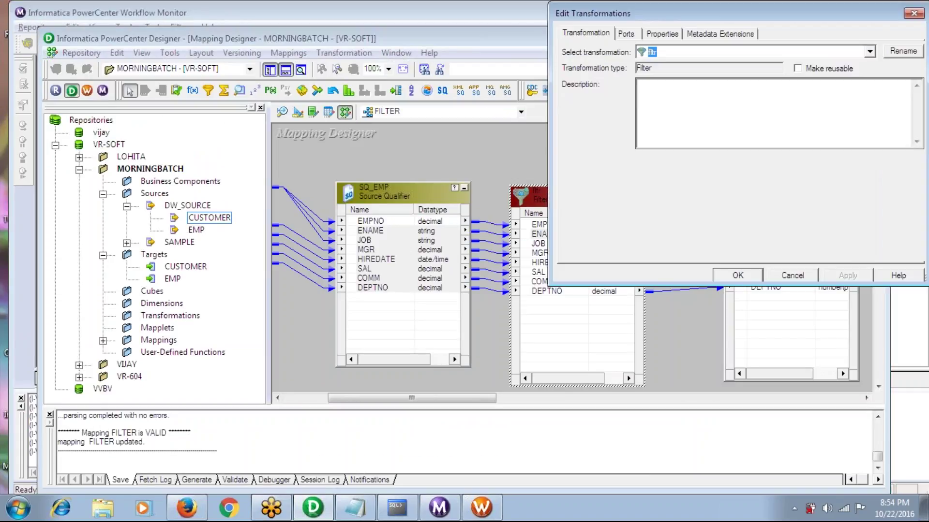
left_click(662, 39)
left_click(902, 93)
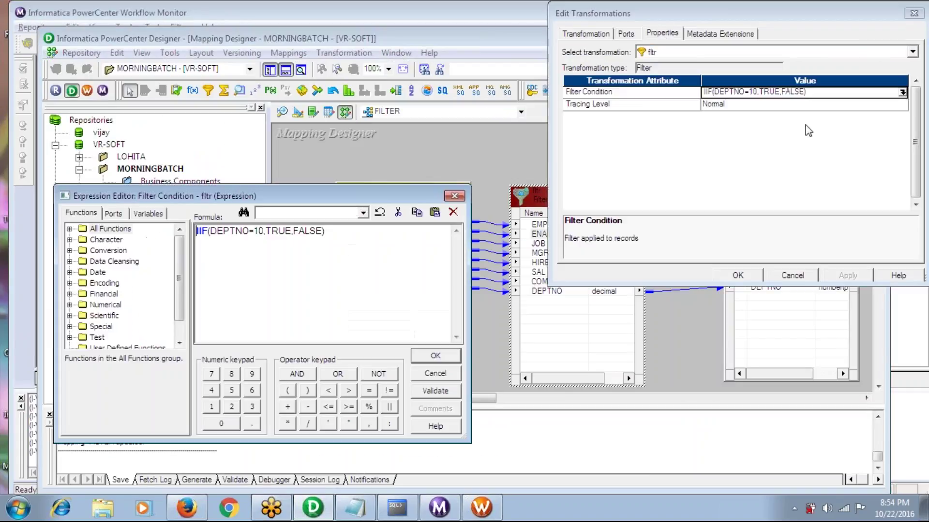
left_click(325, 232)
key("BackSpace")
key("BackSpace")
key("BackSpace")
key("BackSpace")
key("BackSpace")
key("BackSpace")
key("BackSpace")
key("BackSpace")
key("BackSpace")
key("BackSpace")
key("BackSpace")
key("BackSpace")
key("BackSpace")
key("BackSpace")
key("BackSpace")
key("BackSpace")
key("BackSpace")
key("BackSpace")
key("BackSpace")
key("BackSpace")
key("BackSpace")
key("BackSpace")
key("BackSpace")
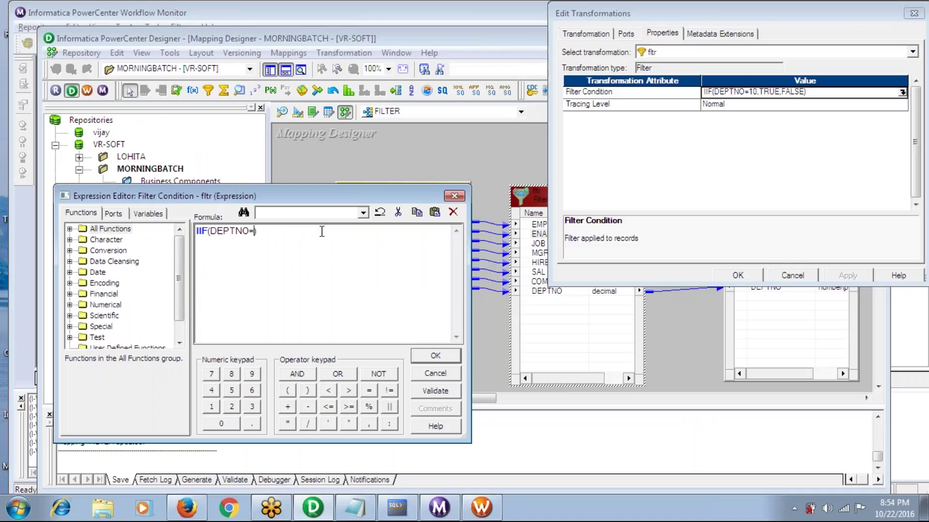
left_click(536, 13)
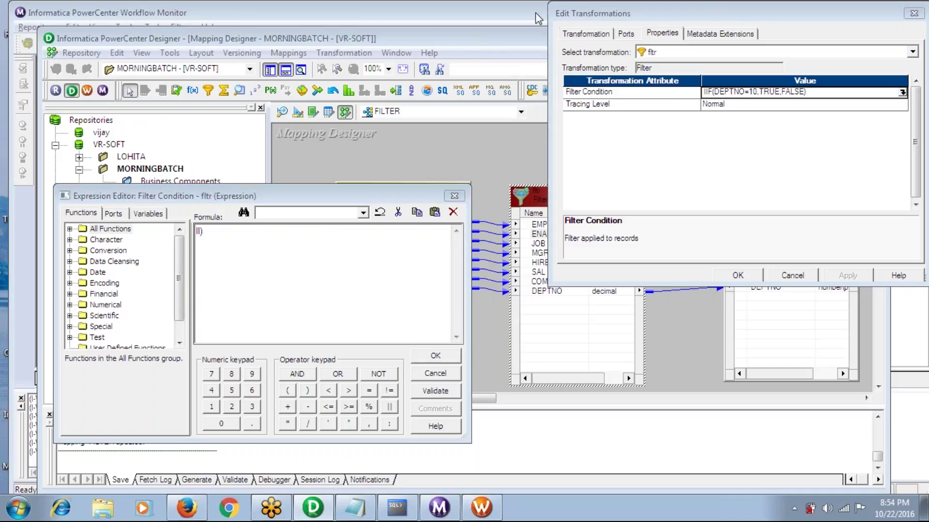
left_click(911, 36)
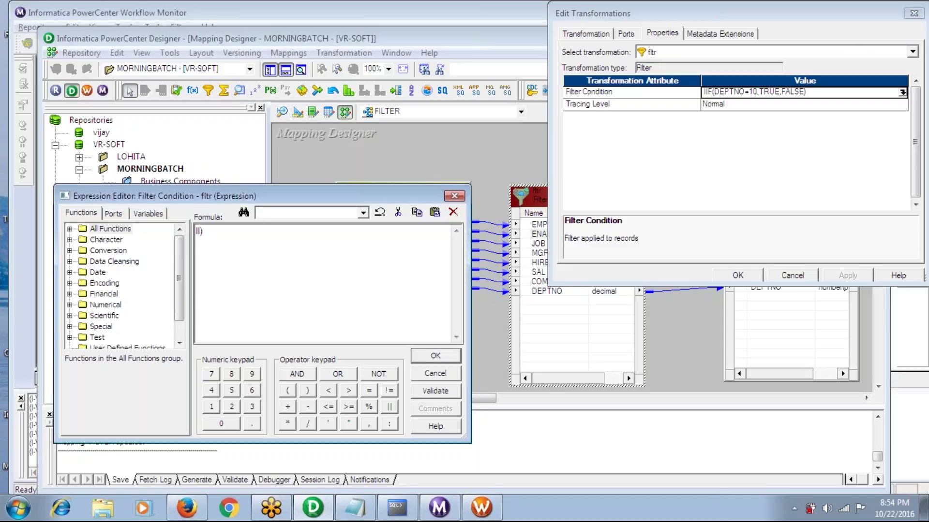
left_click(260, 244)
key("BackSpace")
key("BackSpace")
key("BackSpace")
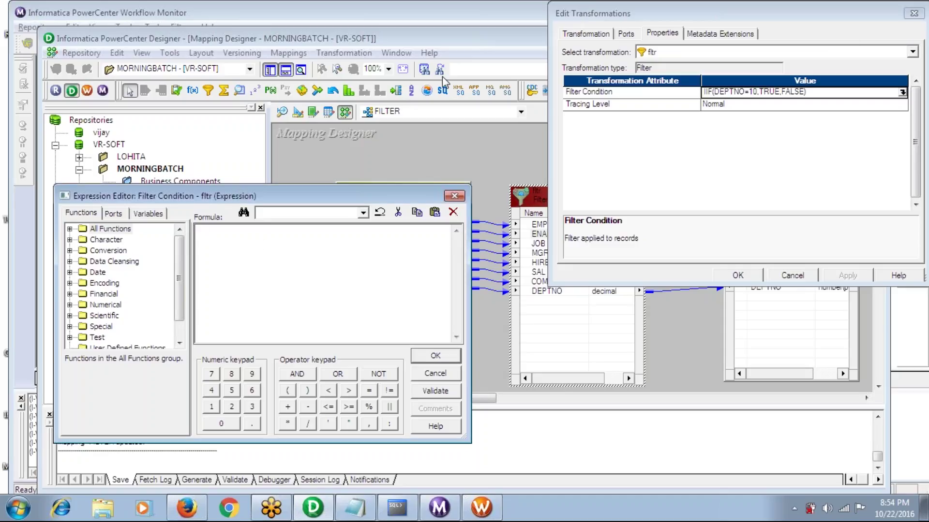
type("iif(length(")
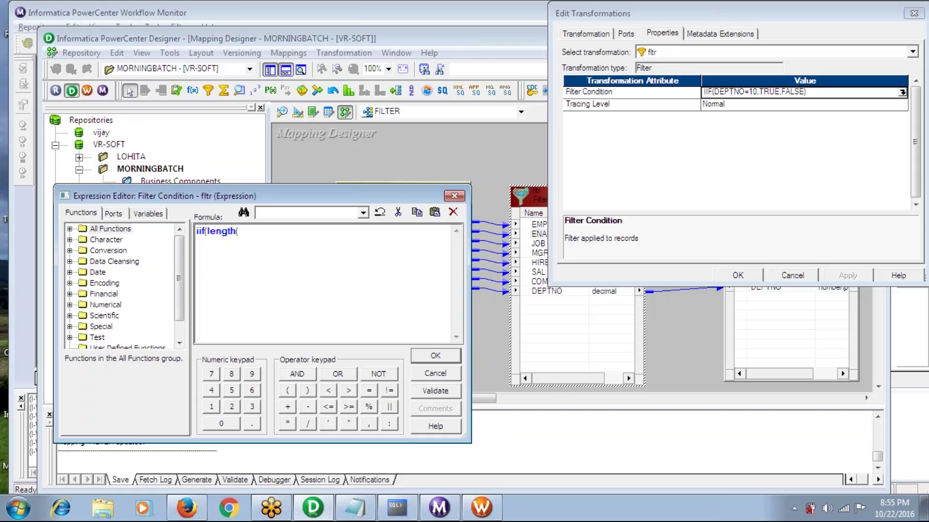
Complete the condition as iif(length(ENAME)>4,TRUE,FALSE), changing the length limit from 5 to 4
left_click(115, 213)
double_click(114, 251)
type(")")
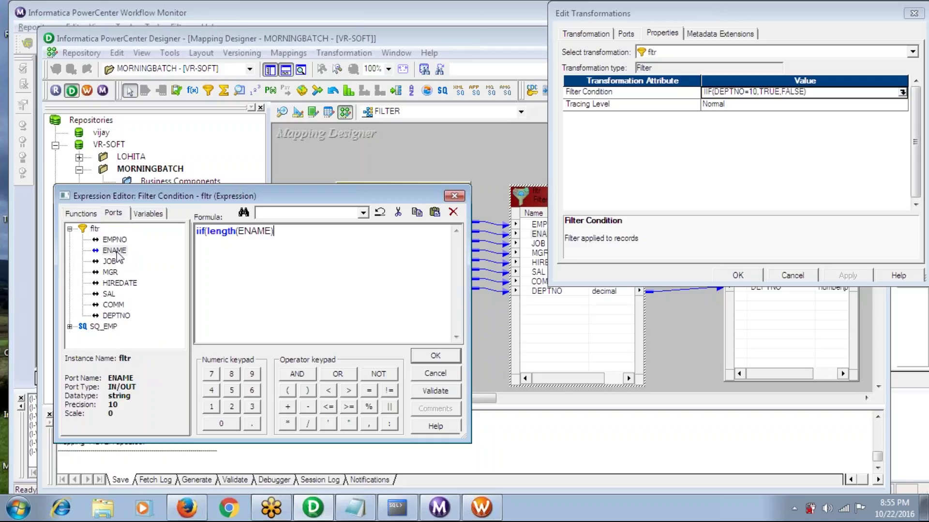
type(">5,T")
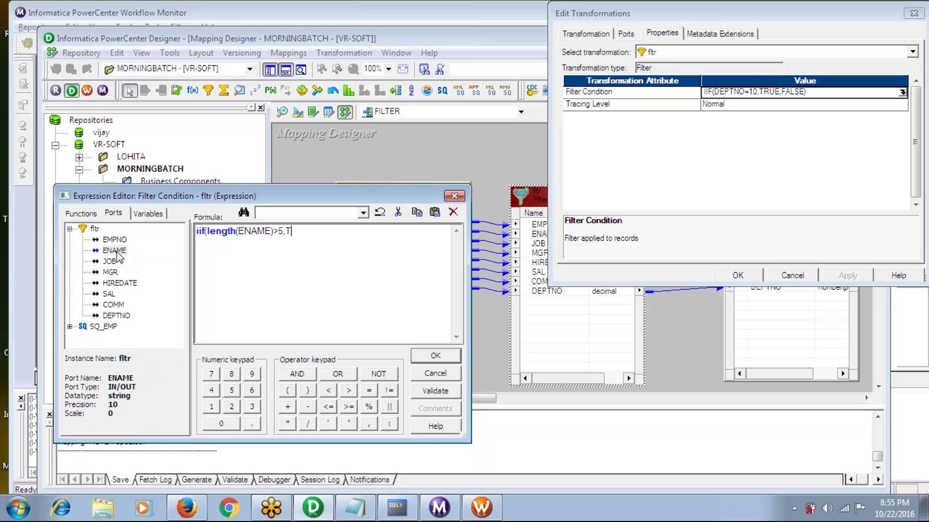
type("RUE,FALSE)")
left_click(396, 508)
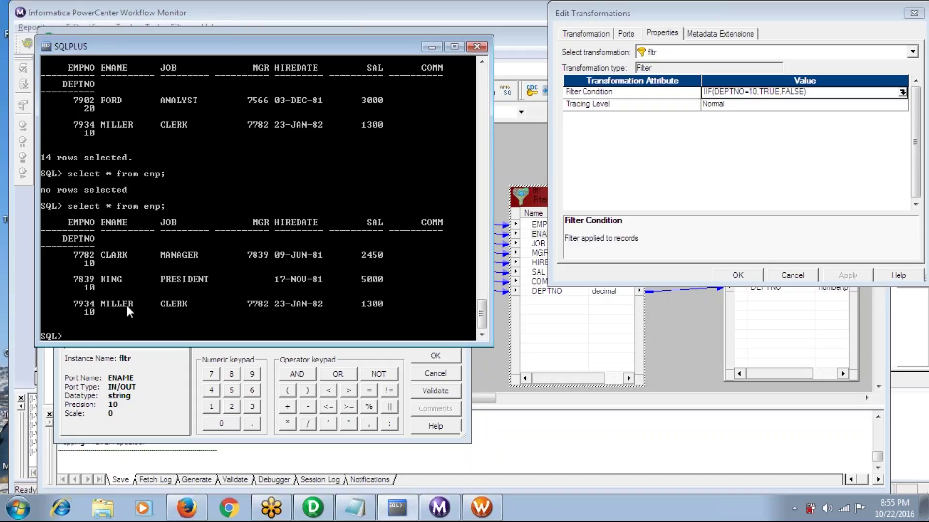
key("alt+Tab")
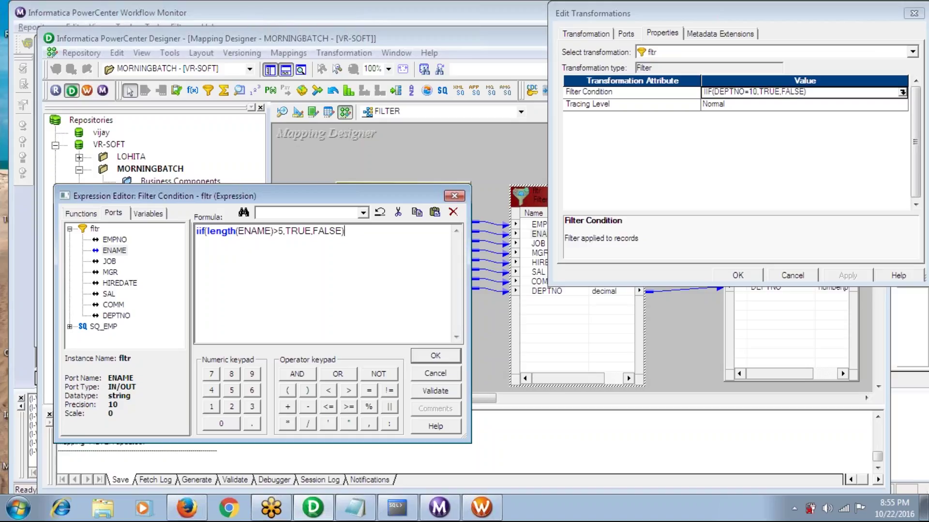
left_click(284, 236)
key("BackSpace")
type("4")
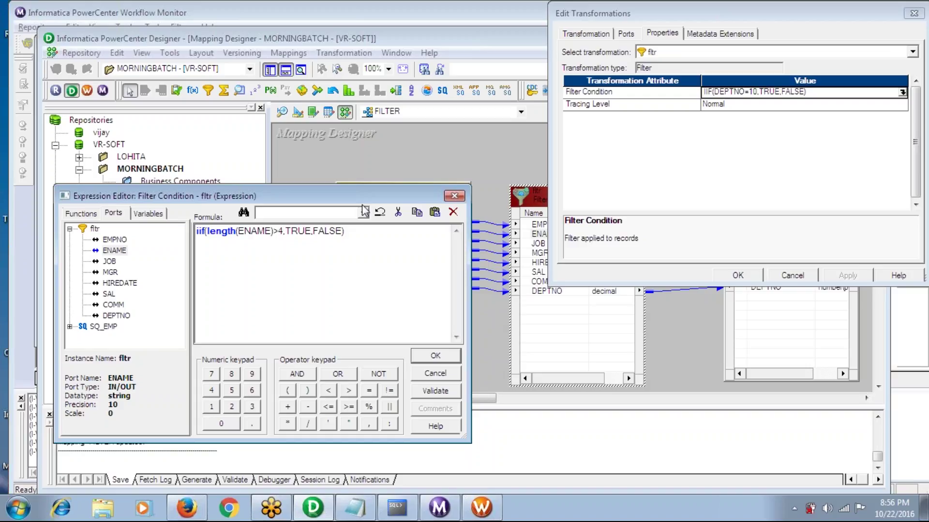
Validate the name-length condition, confirm it in Edit Transformations, and save the FILTER mapping
left_click(431, 393)
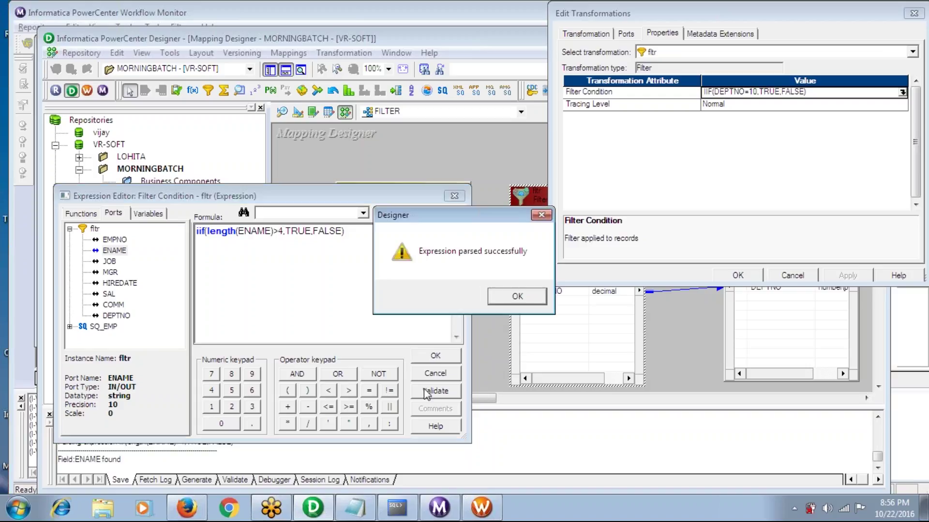
left_click(498, 300)
left_click(435, 356)
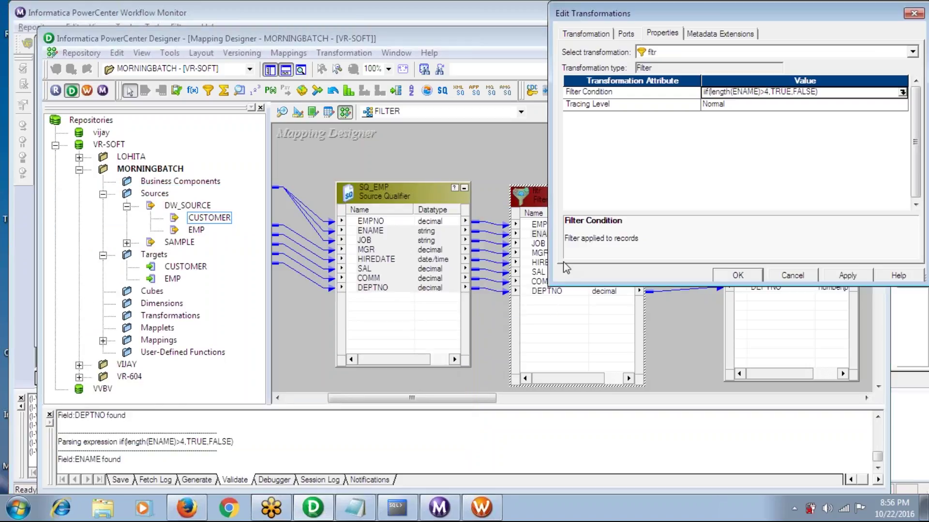
left_click(737, 276)
key("ctrl+s")
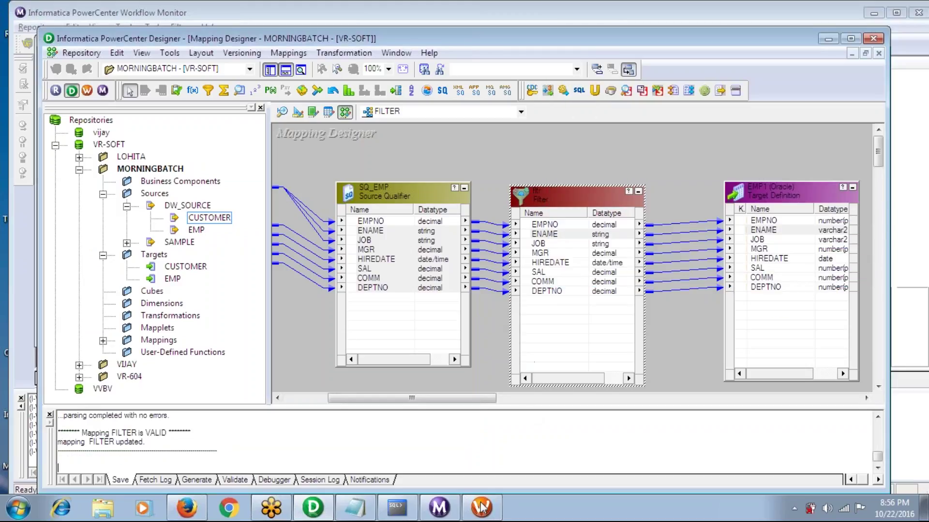
Refresh the FILTER session from the changed mapping and save it
left_click(481, 508)
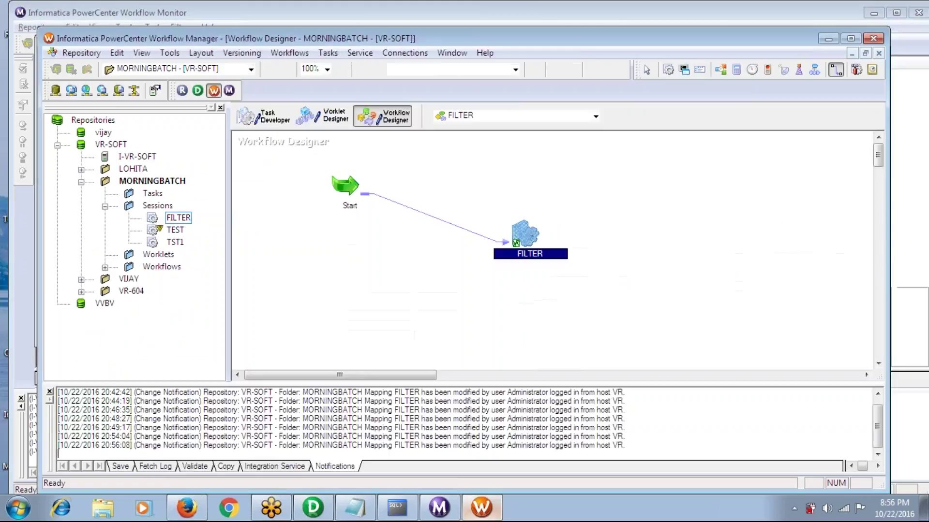
left_click(266, 117)
right_click(280, 164)
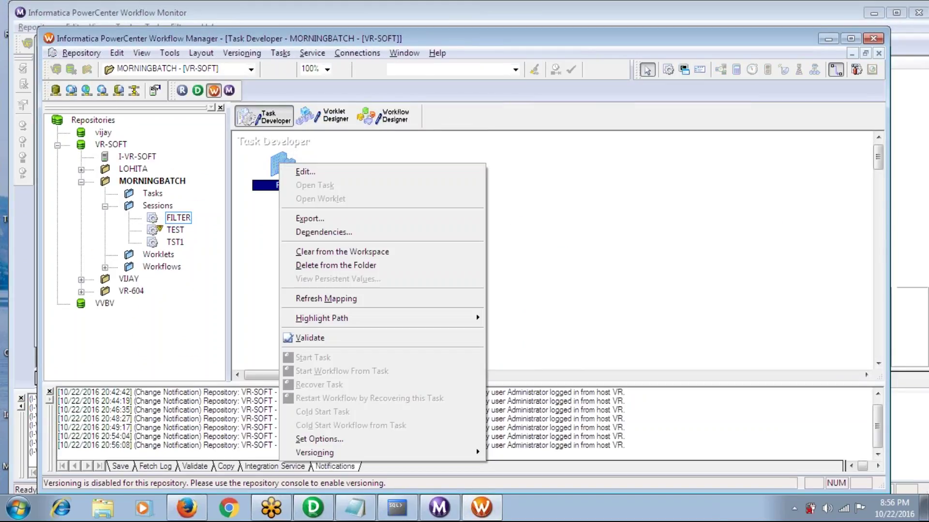
left_click(310, 300)
key("ctrl+s")
Start the FILTER workflow again from the Workflow Designer
left_click(397, 121)
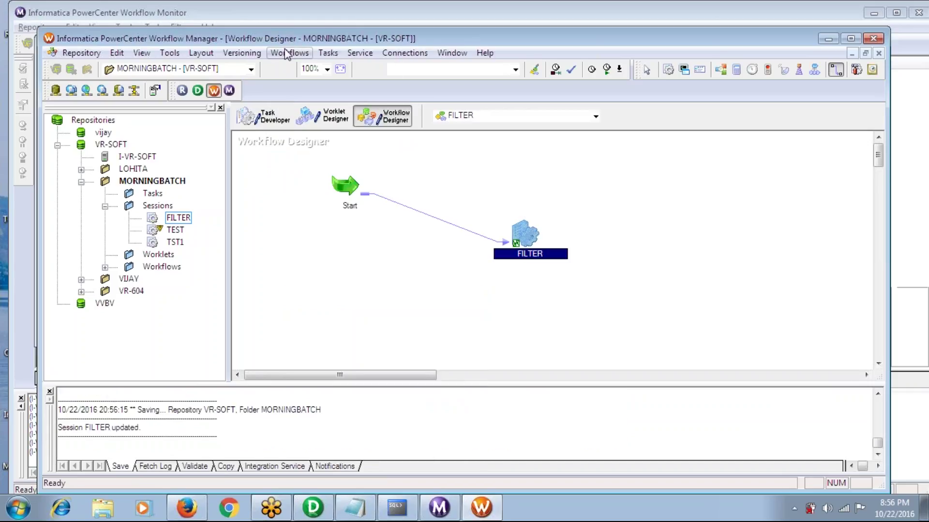
left_click(289, 53)
left_click(309, 128)
left_click(477, 510)
left_click(478, 510)
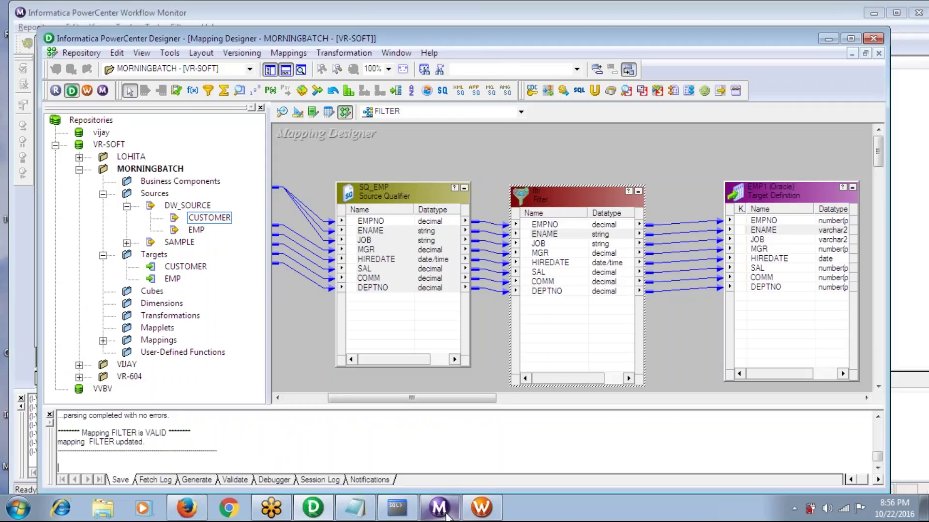
Check the eighth FILTER run in Workflow Monitor and confirm 'select * from emp;' returns 11 rows
left_click(450, 515)
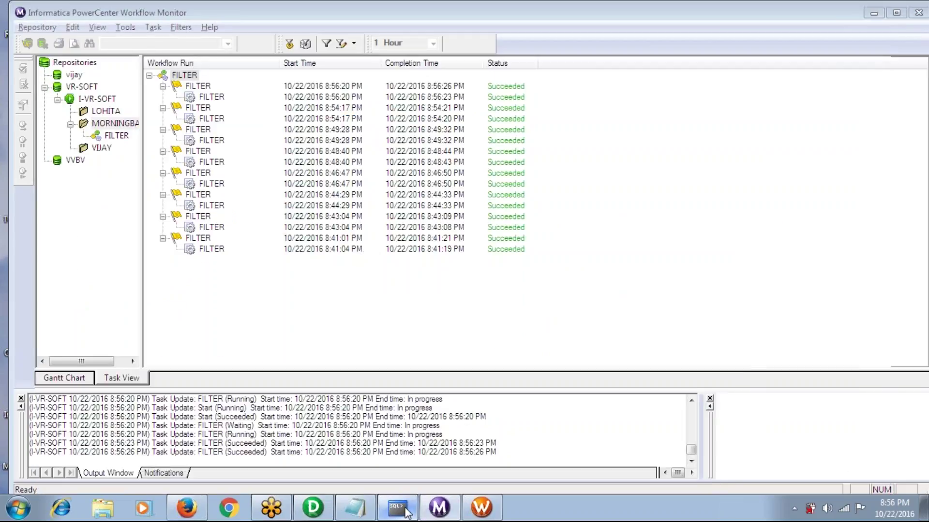
left_click(396, 508)
type("select * from")
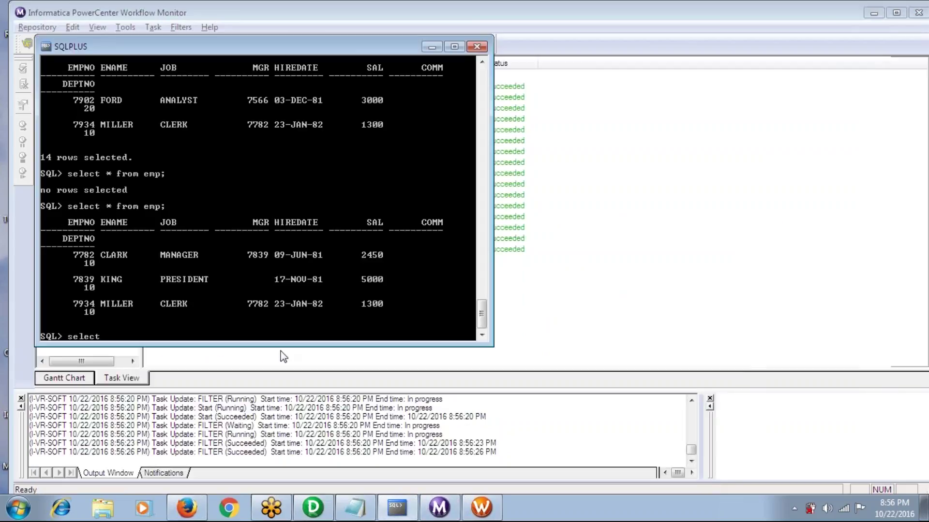
type("emp;")
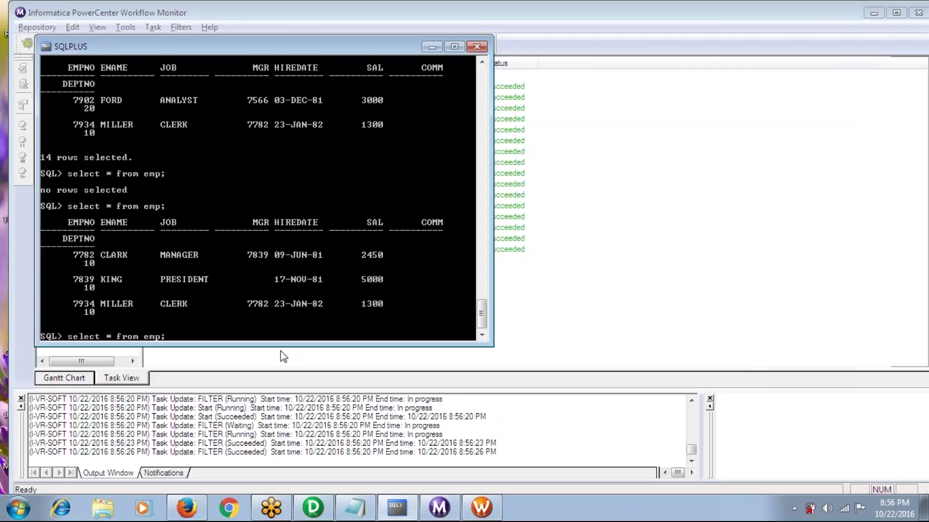
key("Return")
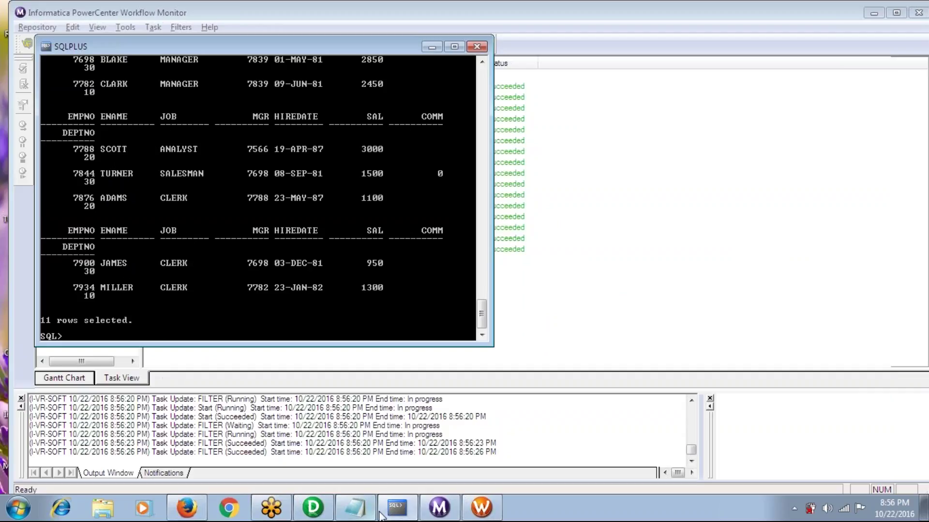
left_click(481, 508)
Replace the fltr filter condition with DECODE(DEPTNO,'10','1','20',2,DEPTNO)
left_click(312, 508)
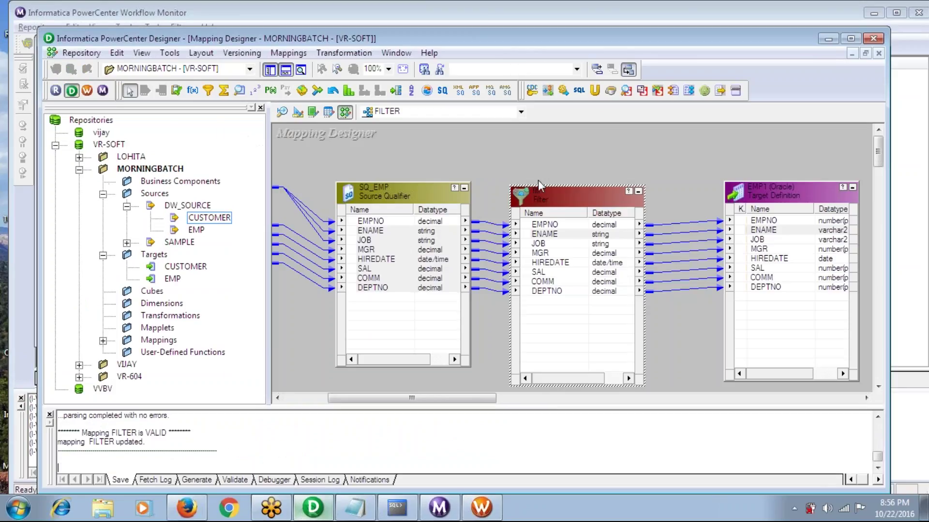
double_click(560, 204)
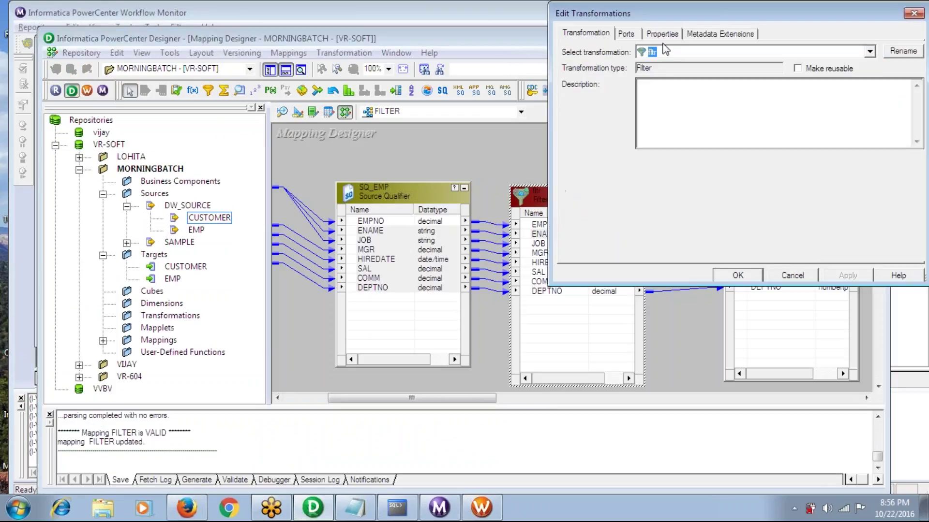
left_click(661, 33)
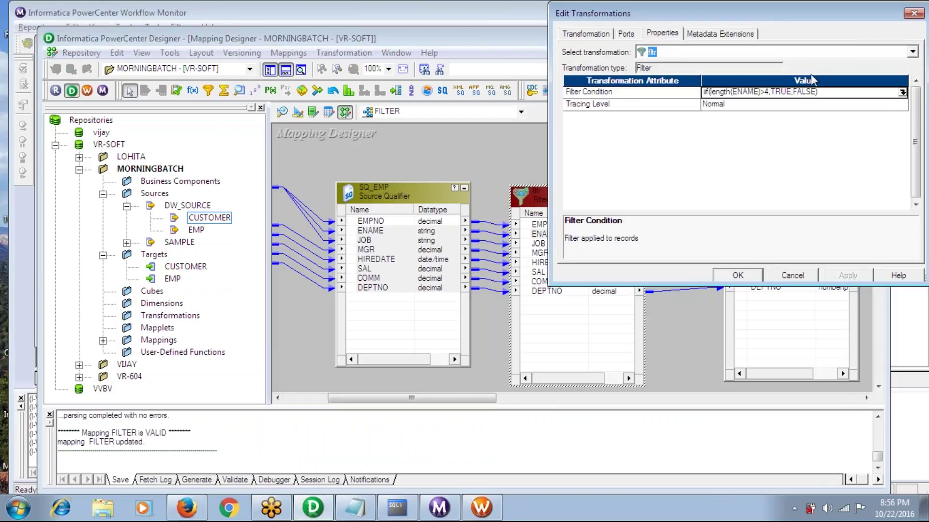
left_click(902, 92)
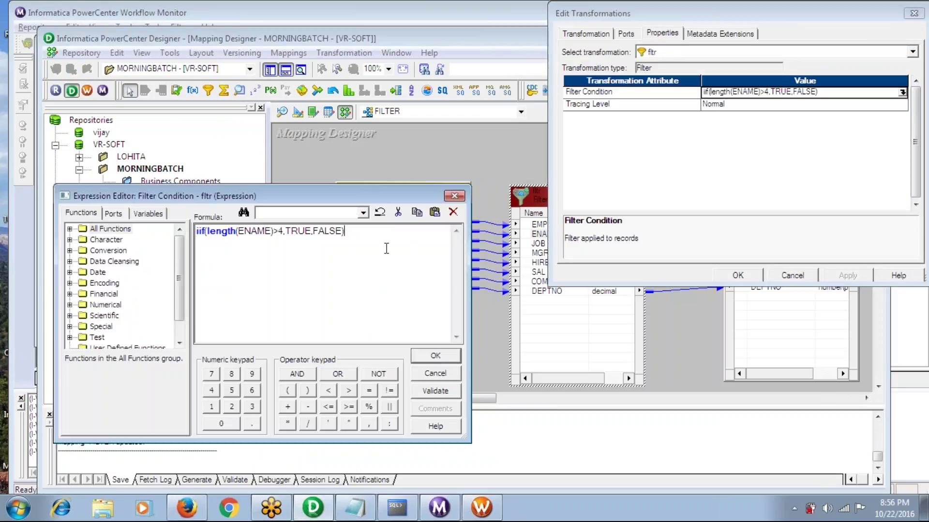
key("ctrl+a")
type("DECOD")
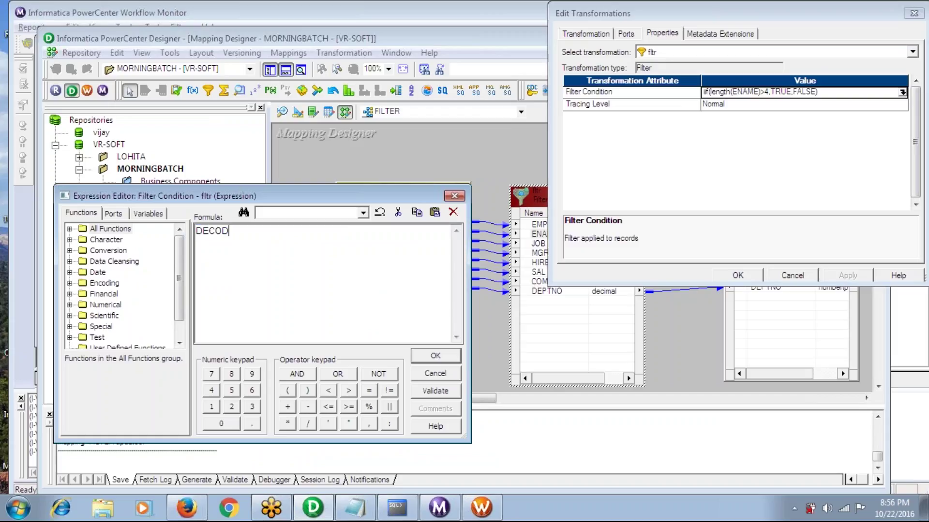
type("E(")
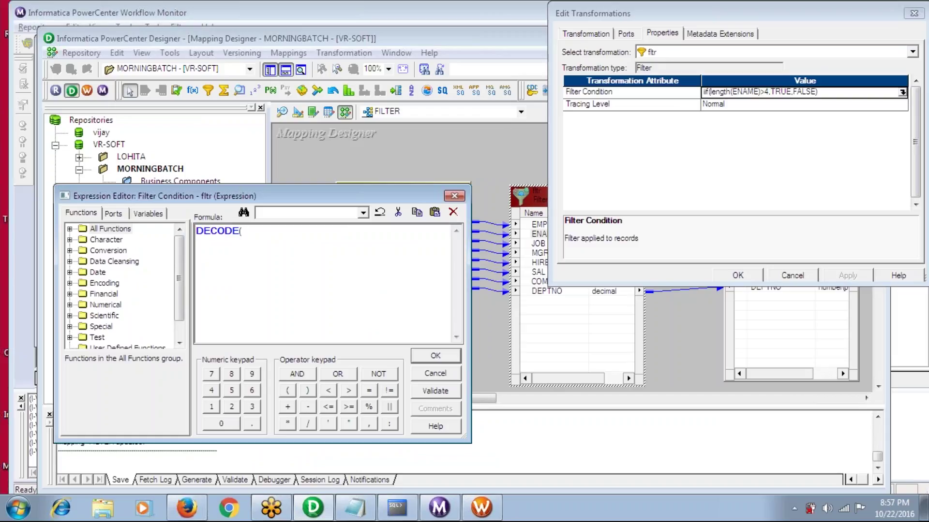
type("DEPTNO,'10','1',")
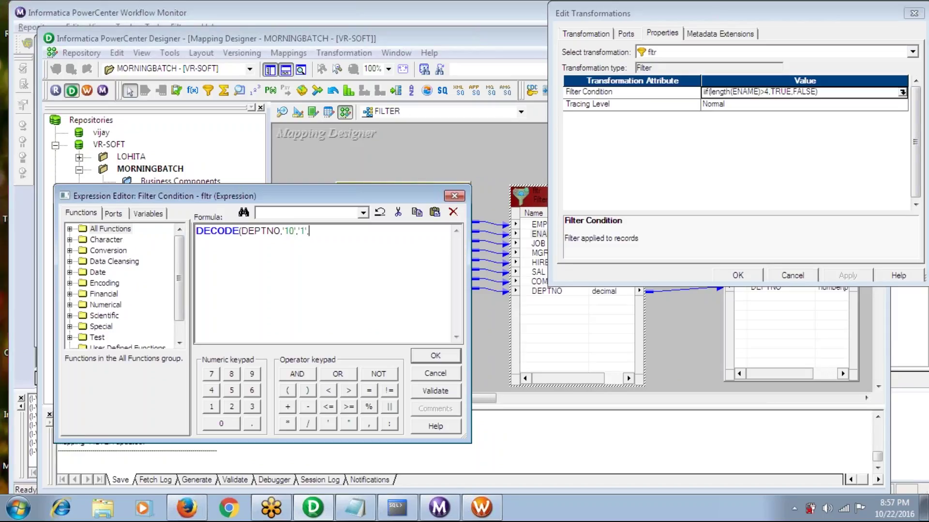
type("'20',2,DEPTNO)")
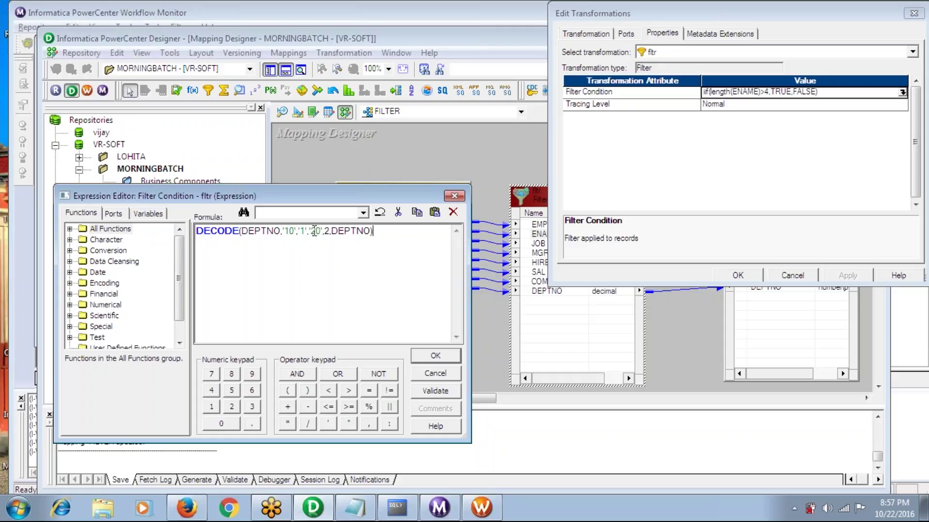
Finish the filter formula as DECODE(DEPTNO,'10','1','20','2',DEPTNO) with the closing parenthesis
left_click(327, 232)
type("2")
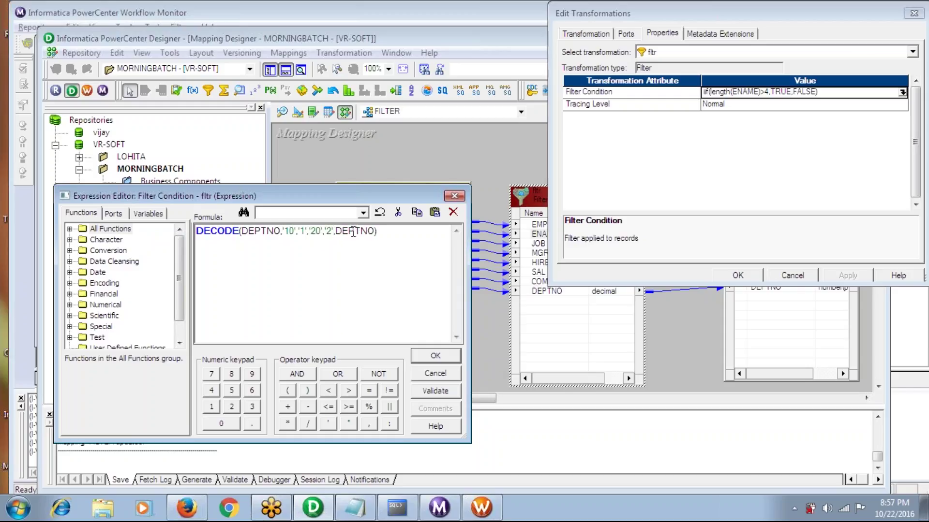
key("Delete")
key("Delete")
key("Delete")
key("Delete")
key("Delete")
key("Delete")
type("'22'")
key("BackSpace")
key("BackSpace")
key("BackSpace")
key("BackSpace")
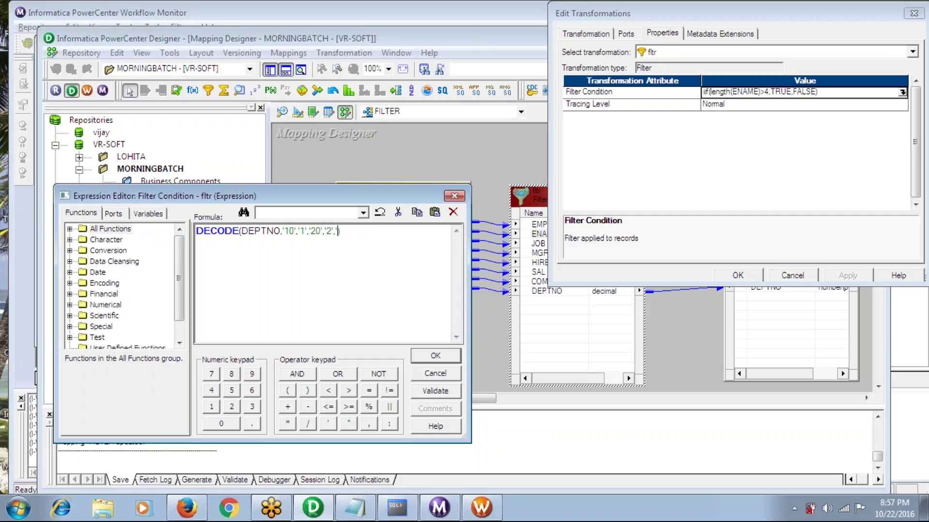
type("DEPTNO")
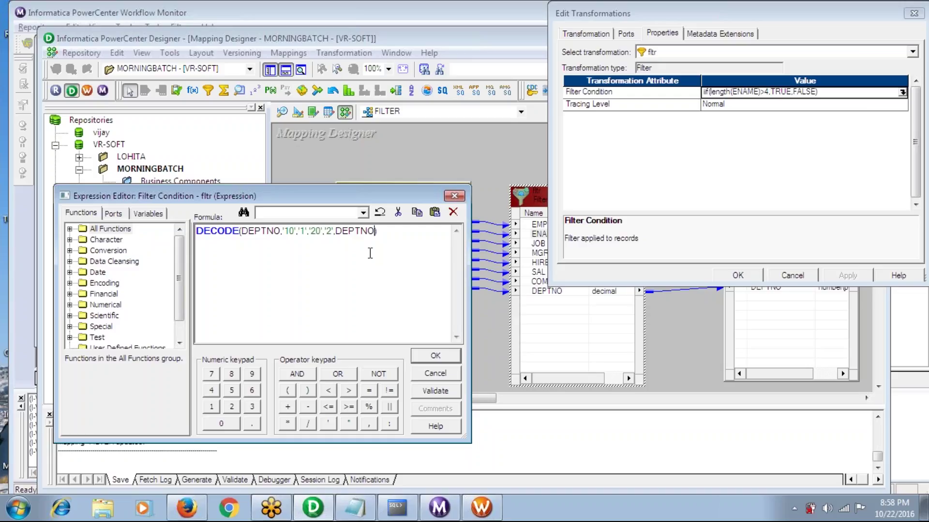
type(")")
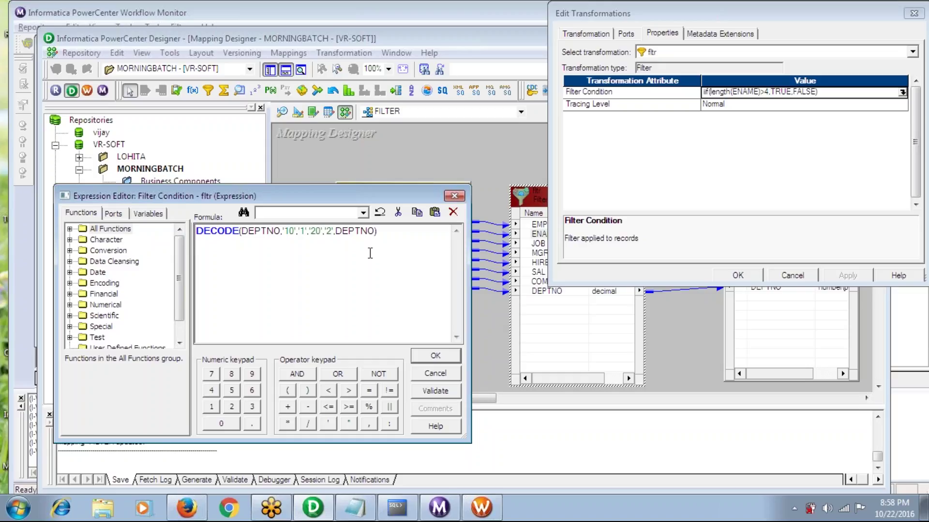
Validate the DECODE draft, dismiss its parse error, and erase the entire formula
left_click(427, 393)
left_click(587, 302)
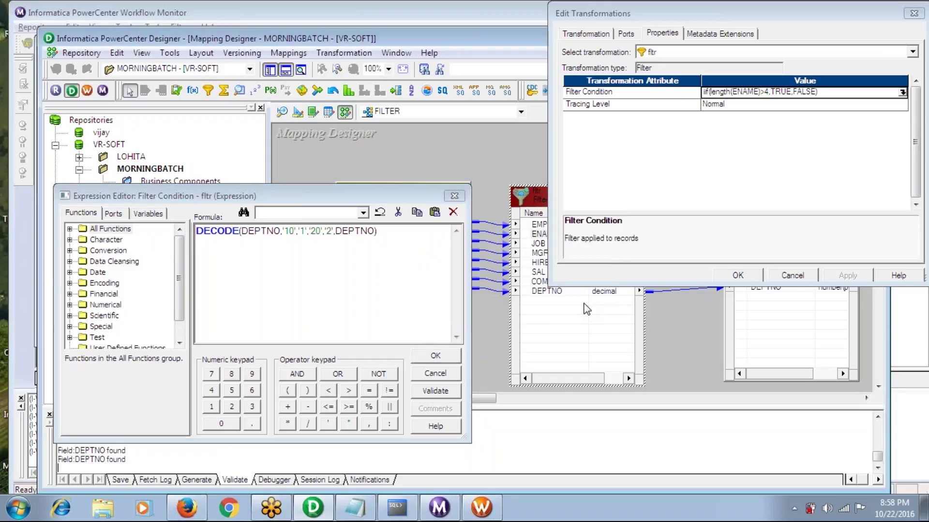
left_click(378, 233)
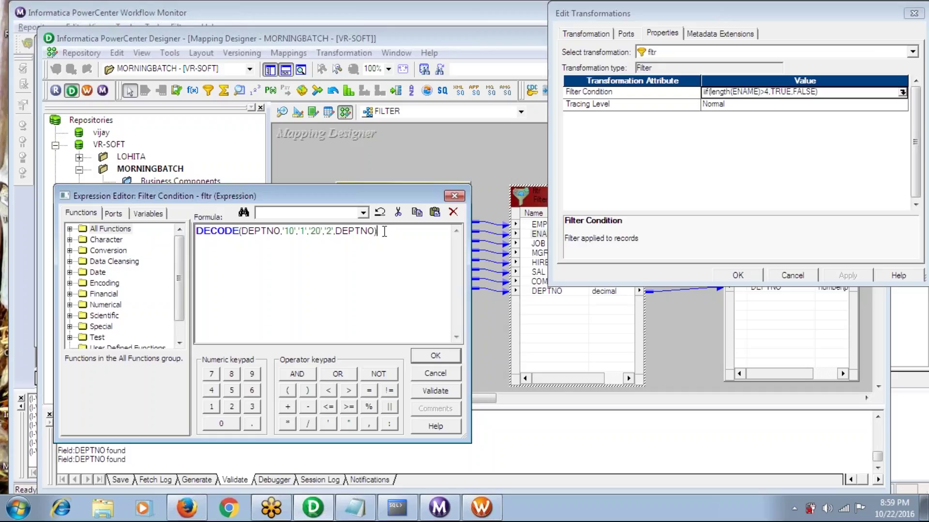
key("BackSpace")
key("BackSpace")
key("BackSpace")
key("BackSpace")
key("BackSpace")
key("BackSpace")
key("BackSpace")
key("BackSpace")
key("BackSpace")
key("BackSpace")
key("BackSpace")
key("BackSpace")
key("BackSpace")
key("BackSpace")
key("BackSpace")
key("BackSpace")
key("BackSpace")
key("BackSpace")
key("BackSpace")
key("BackSpace")
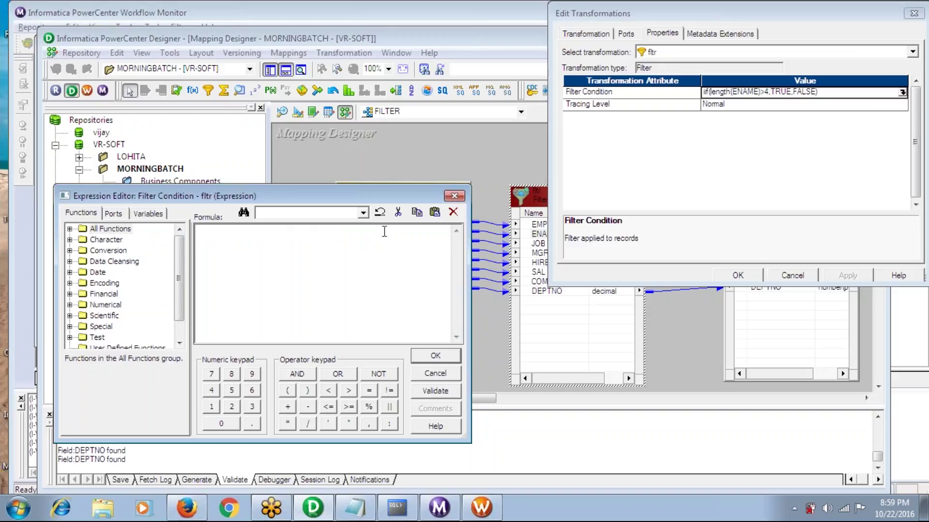
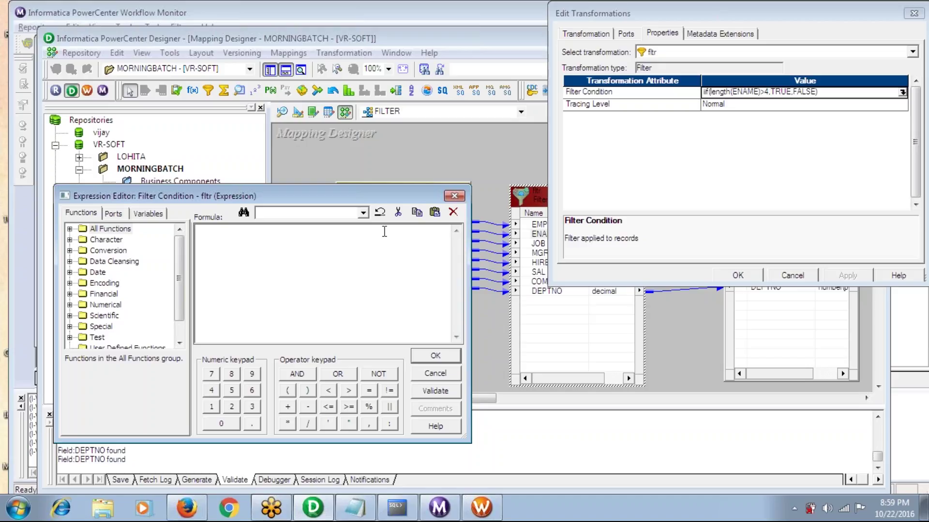
Enter decode(deptno,'10',TRUE,'20',TRUE,FALSE) as the filter condition, validate it, and dismiss the parse error
type("decode(deptno,'10")
type("'")
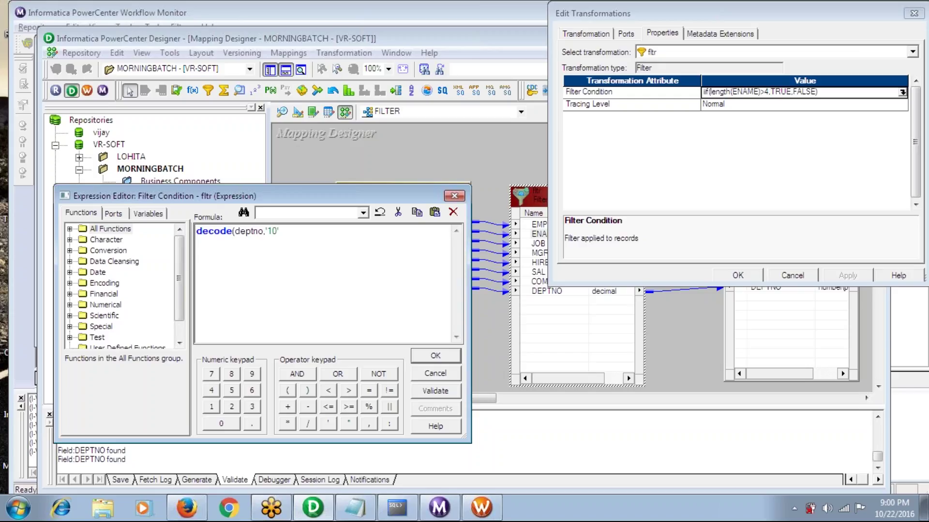
type(",TRUE")
left_click(282, 232)
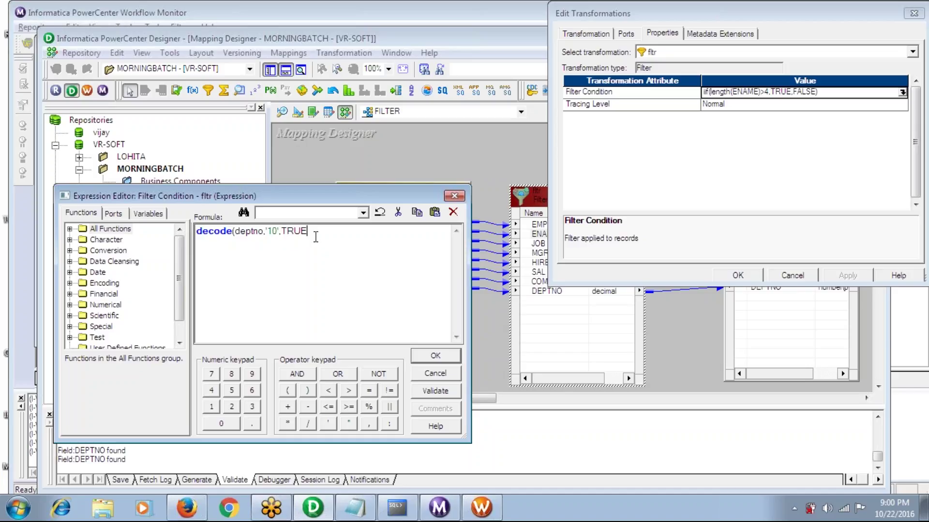
type(",'20',TRUE,")
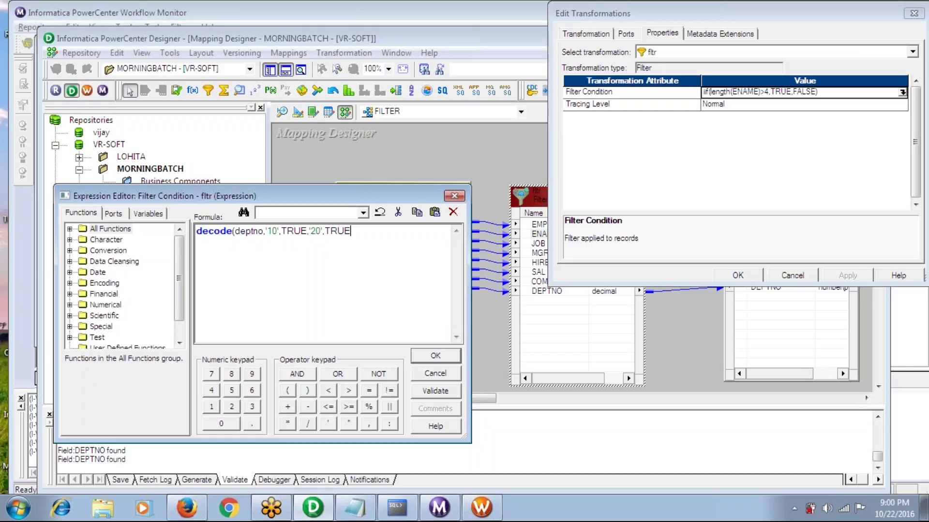
type("FALSE)")
left_click(435, 391)
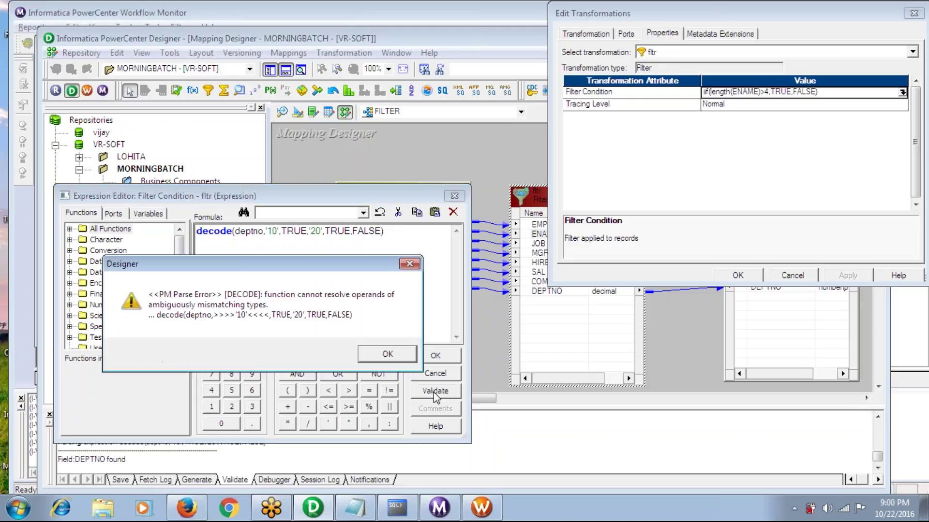
left_click(388, 354)
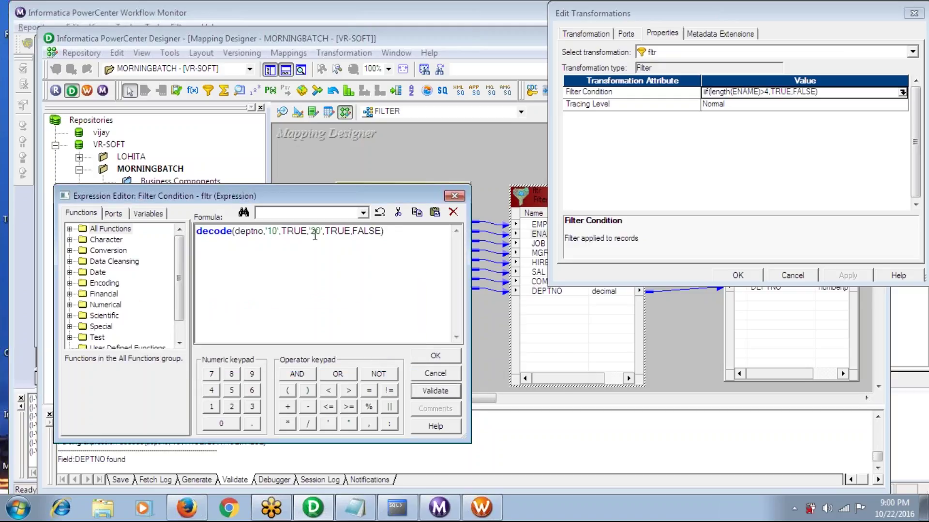
Quote the TRUE and FALSE values and revalidate; the condition still fails to parse
left_click(283, 230)
type("',")
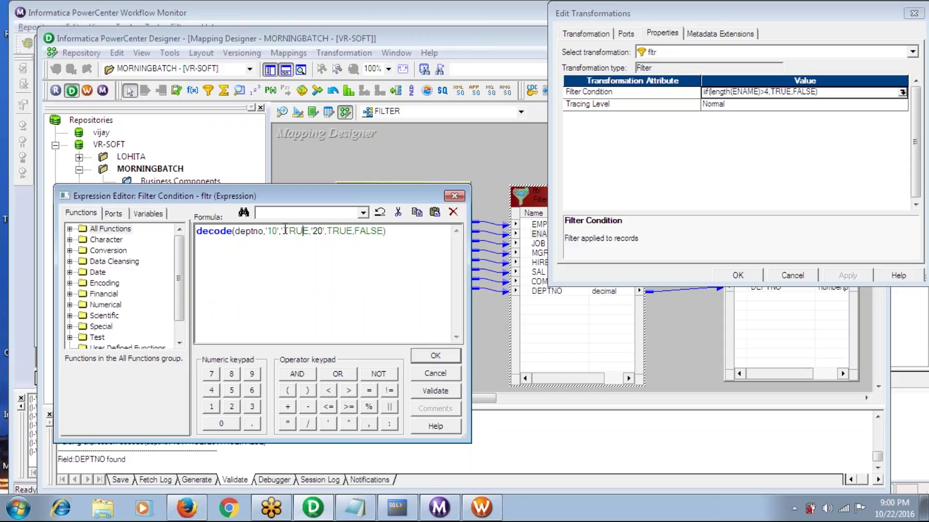
type("'")
key("Right")
key("Right")
key("Right")
key("Right")
key("Right")
key("Right")
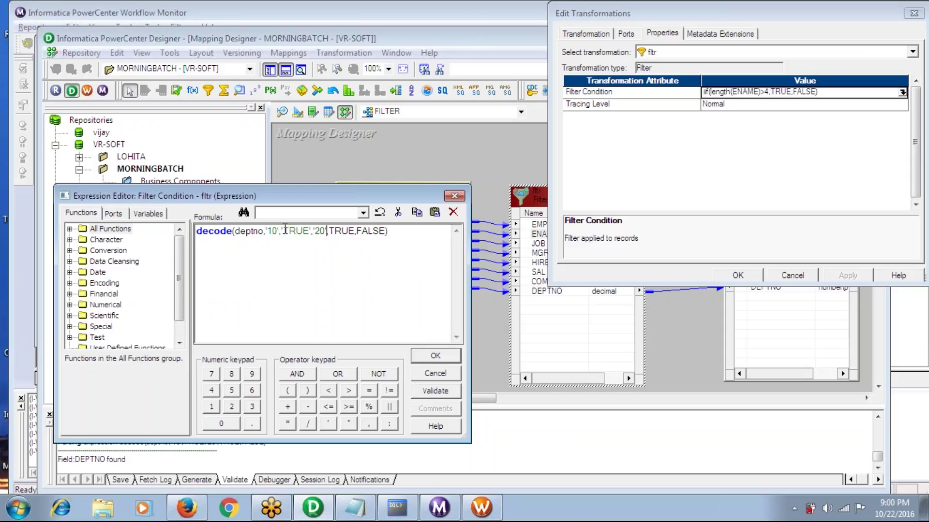
type("'")
key("Right")
key("Right")
key("Right")
key("Right")
type("'")
key("Right")
type("'")
key("Right")
key("Right")
key("Right")
key("Right")
key("Right")
type("'")
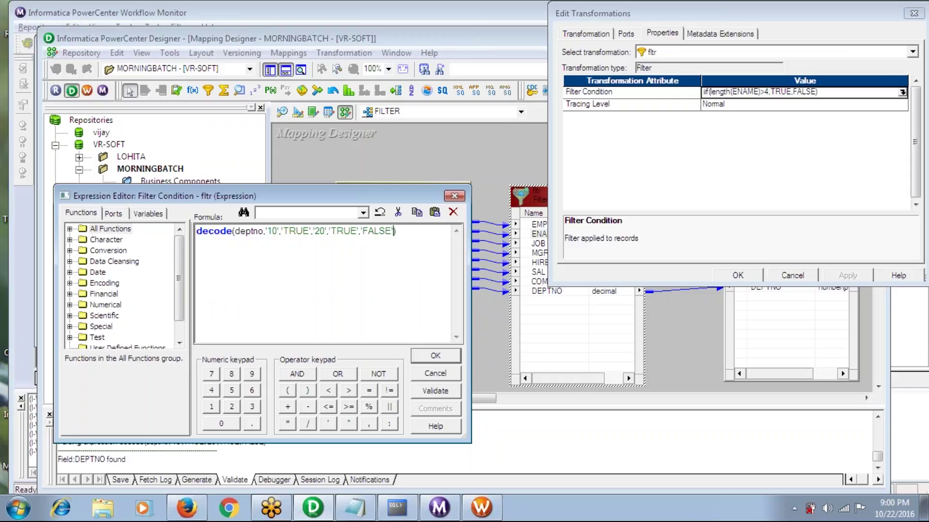
left_click(434, 391)
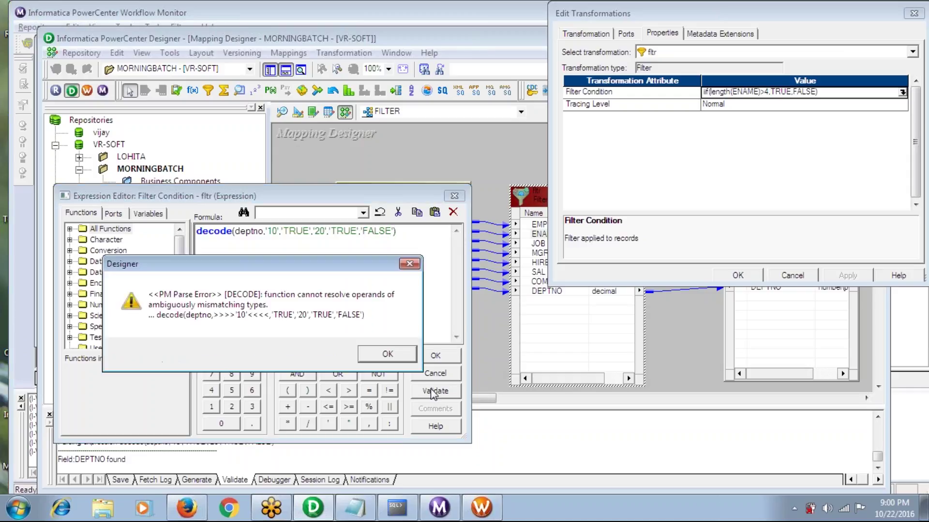
left_click(383, 349)
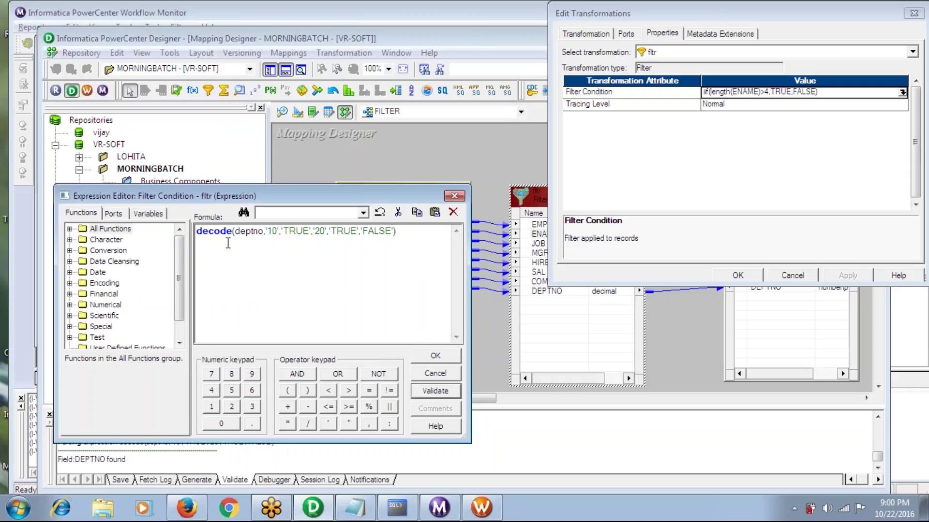
Strip the quotes around 10, 20, TRUE and FALSE in the decode formula
left_click(269, 232)
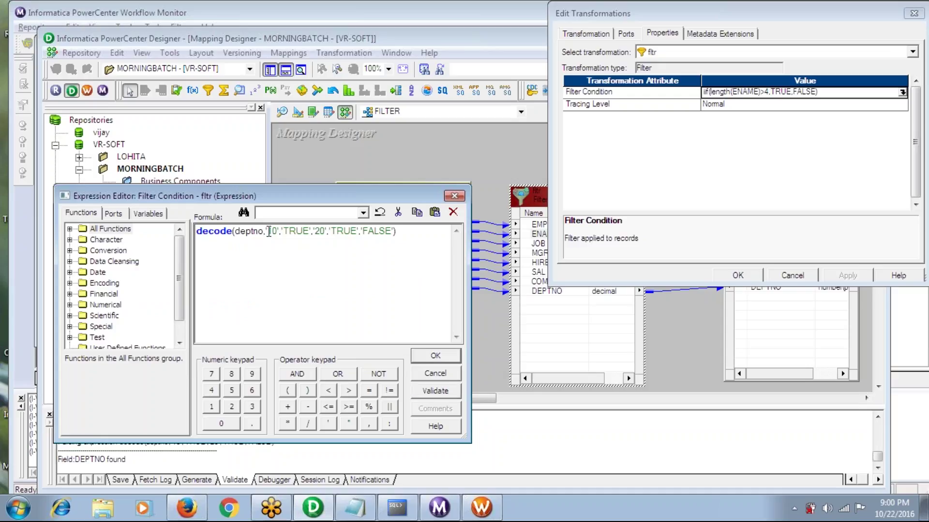
key("Delete")
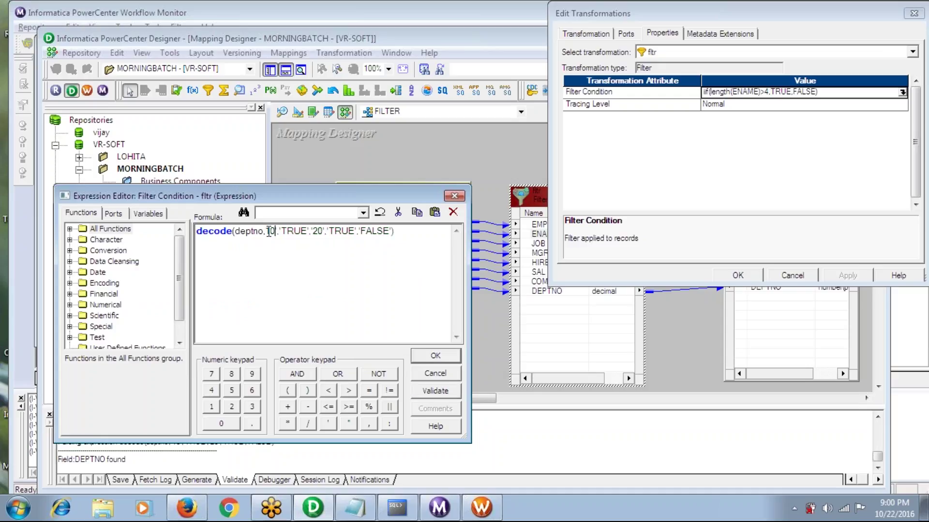
key("Delete")
key("Right")
key("Delete")
key("Right")
key("Right")
key("Right")
key("Right")
key("Right")
key("BackSpace")
key("Delete")
key("Right")
key("Right")
key("Delete")
key("Right")
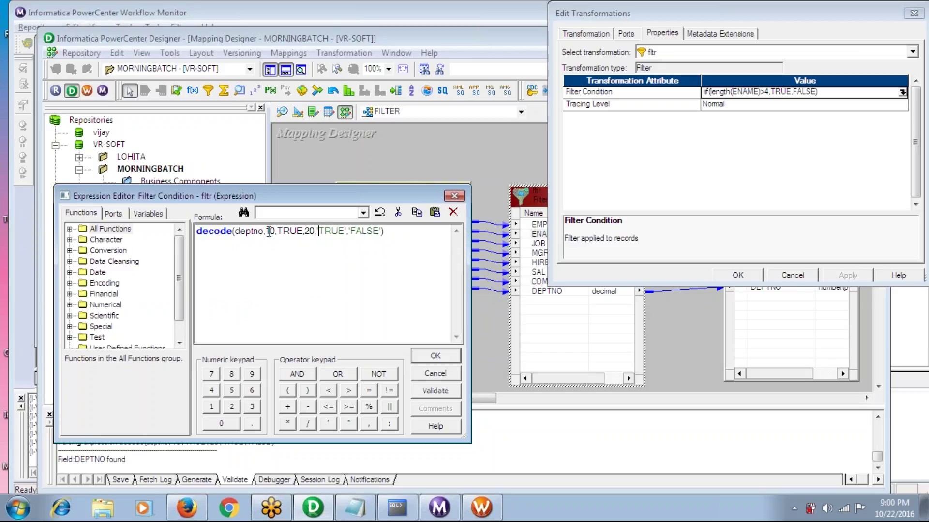
key("Delete")
key("Right")
key("Right")
key("Right")
key("Right")
key("Delete")
key("Delete")
key("Right")
key("Right")
key("Right")
key("Right")
key("Right")
key("Delete")
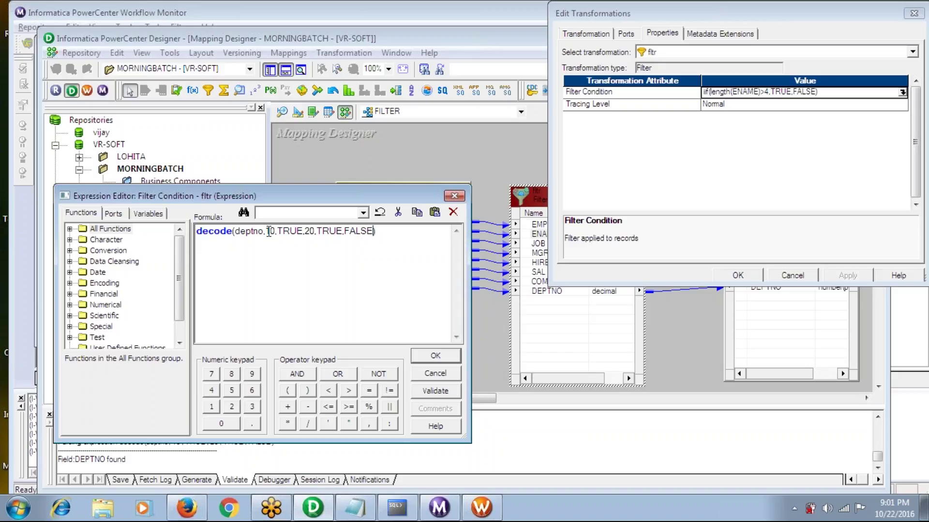
Validate decode(DEPTNO,10,TRUE,20,TRUE,FALSE) twice, confirming it parses successfully
left_click(438, 395)
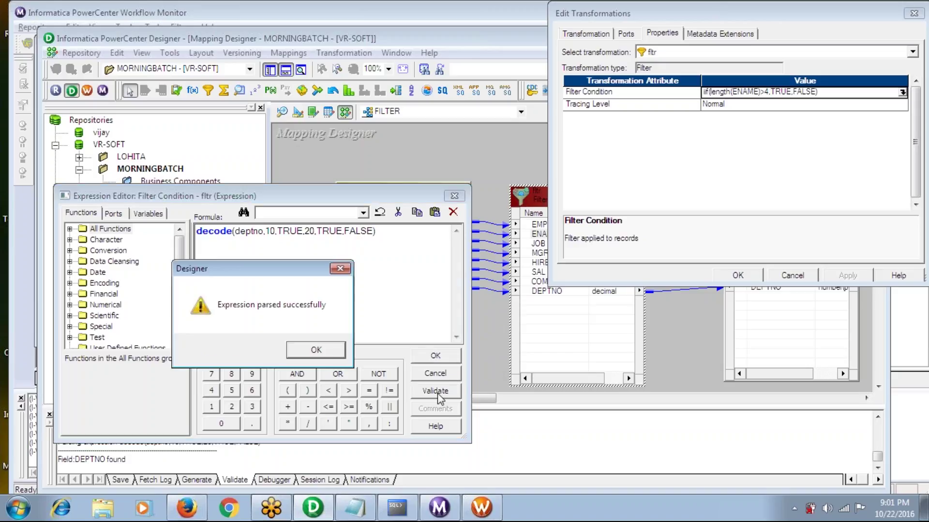
left_click(317, 350)
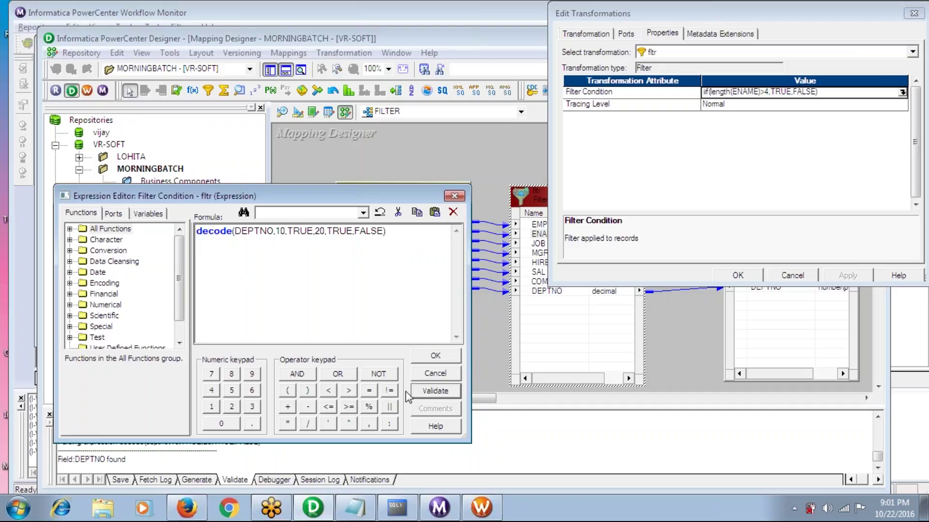
left_click(435, 391)
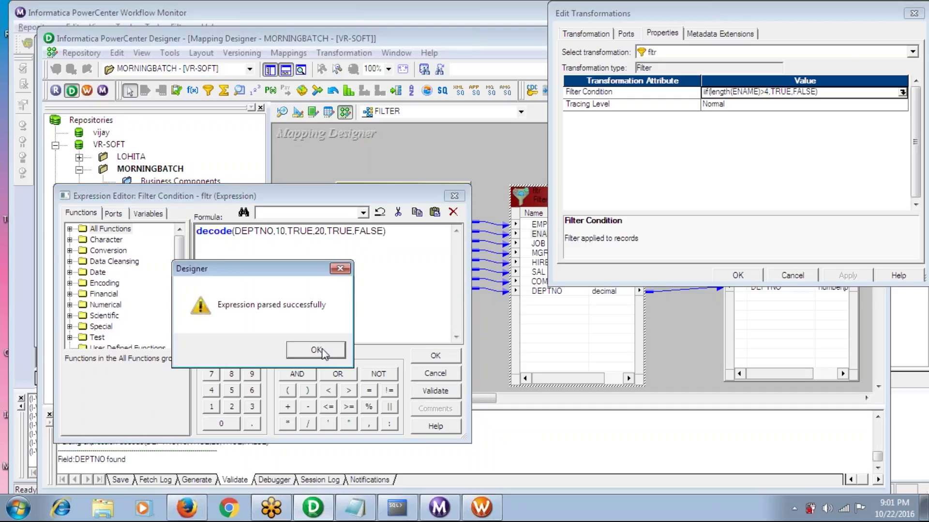
left_click(320, 349)
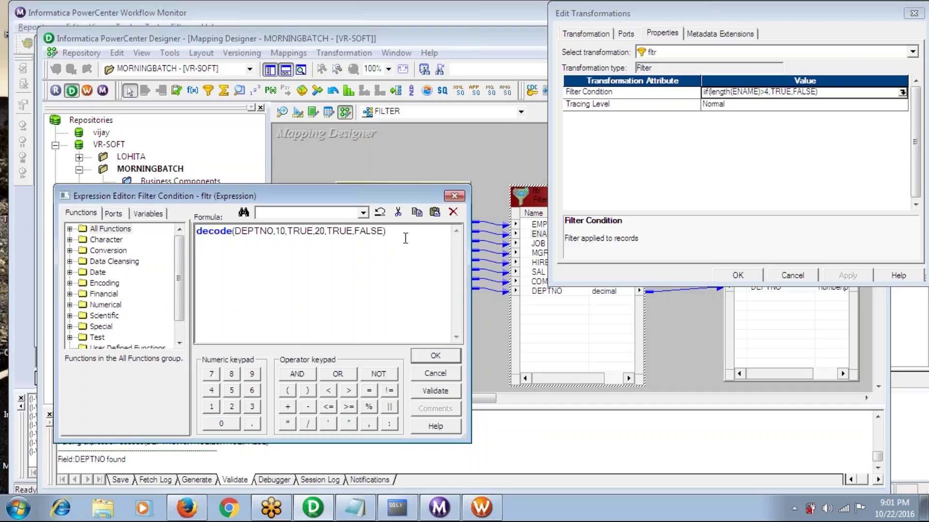
key("ctrl+a")
Rewrite the filter formula as substr(ename,1,1) and bring up the SQL*Plus employee query results
type("IIF(")
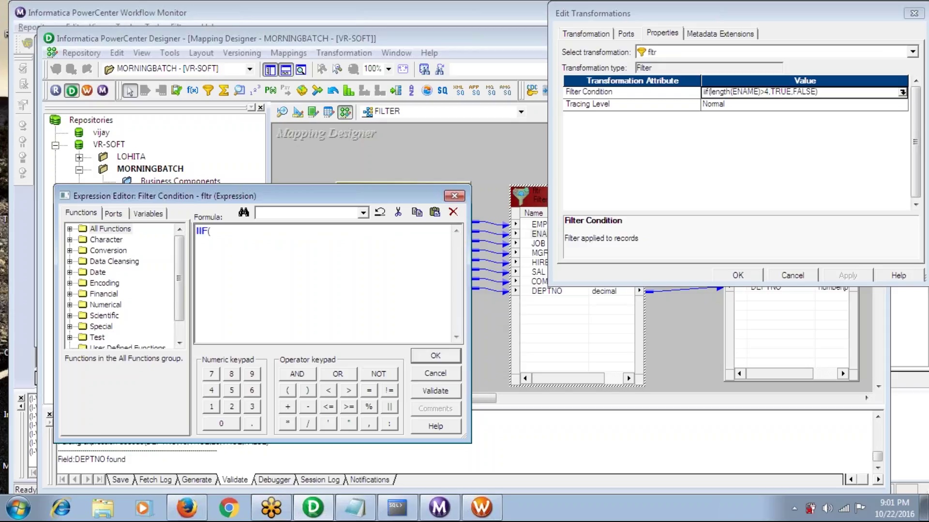
key("BackSpace")
key("BackSpace")
key("BackSpace")
key("BackSpace")
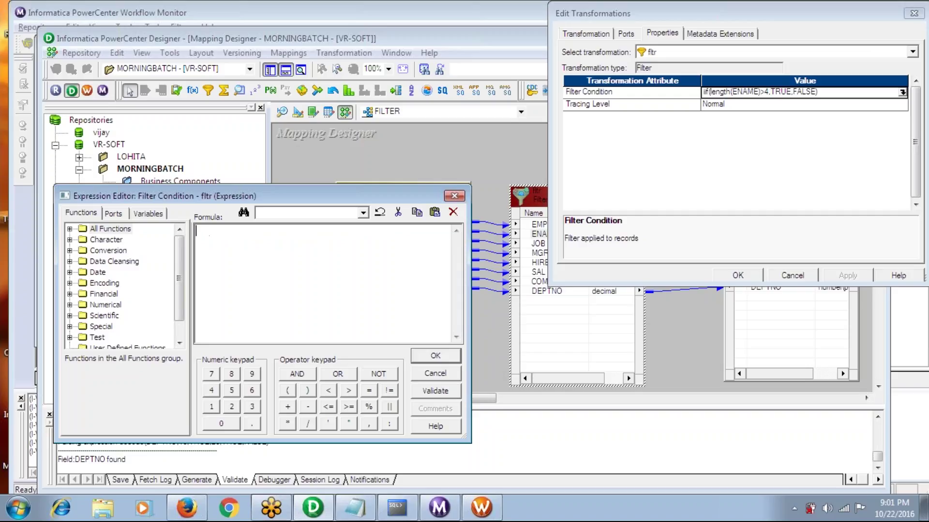
type("DEPTno=10")
key("BackSpace")
key("ctrl+a")
key("BackSpace")
type("le")
key("BackSpace")
key("BackSpace")
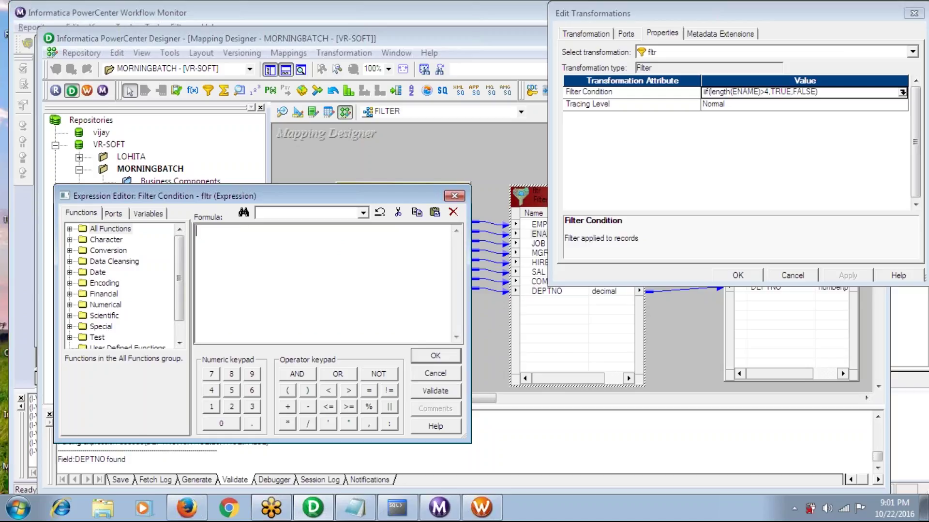
type("substr(ename,1,1)")
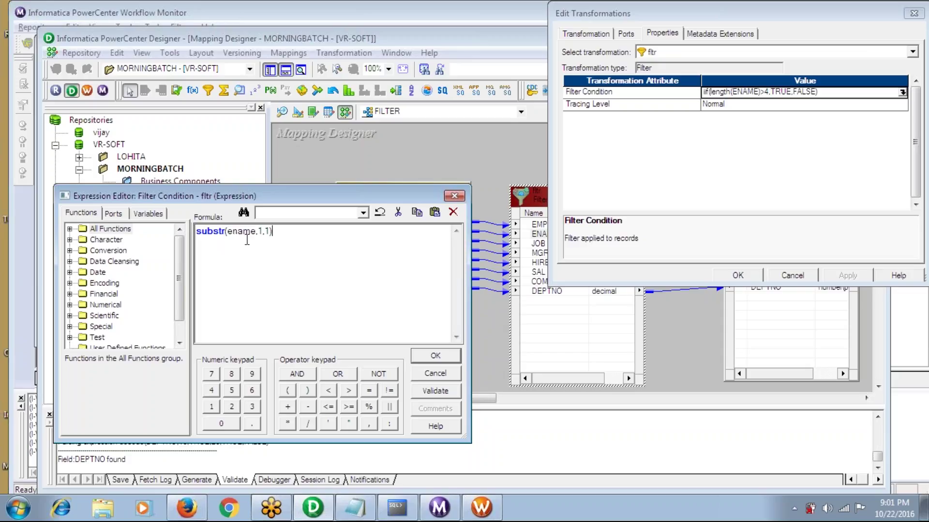
left_click(394, 510)
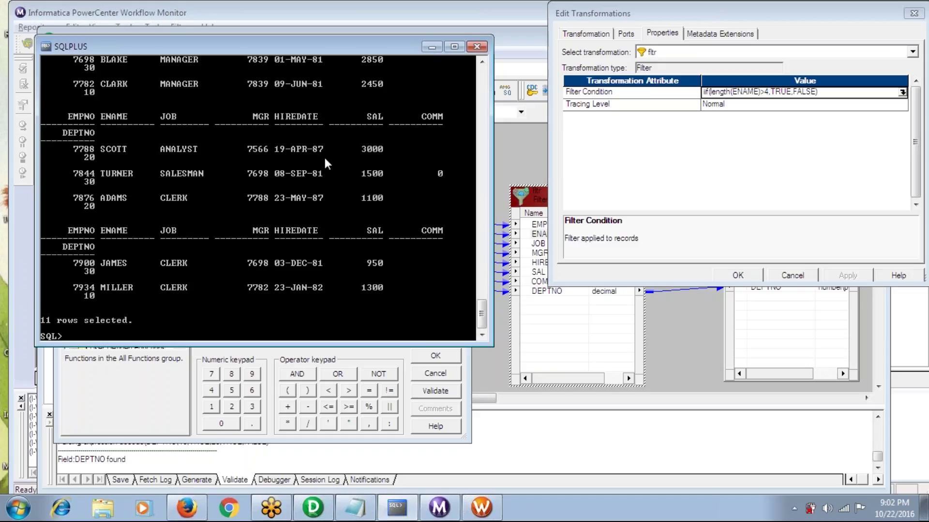
Append ='S' to make the filter substr(ename,1,1)='S', then close the SQL*Plus window
key("alt+Tab")
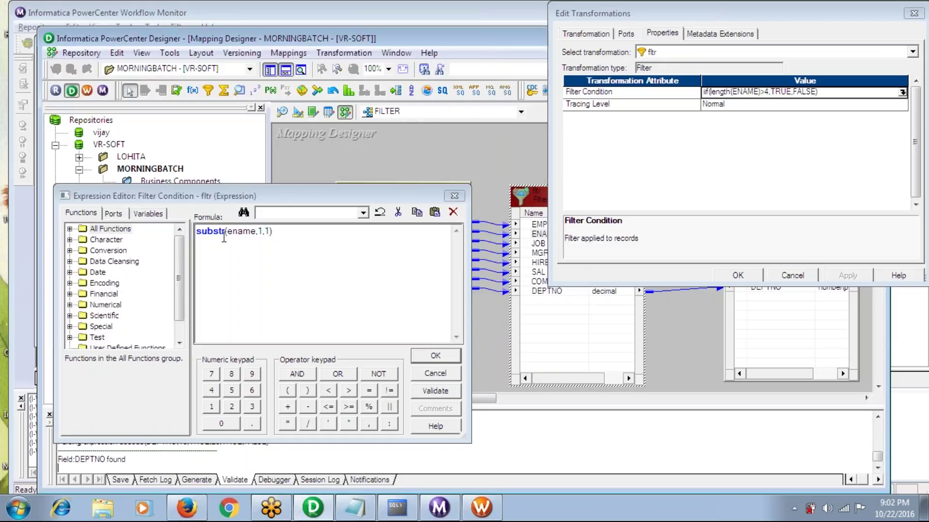
key("alt+Tab")
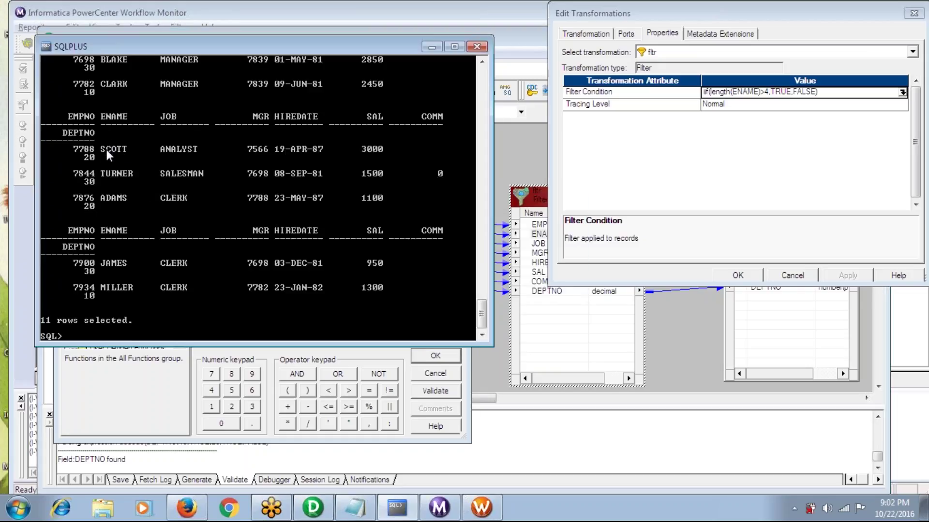
key("alt+Tab")
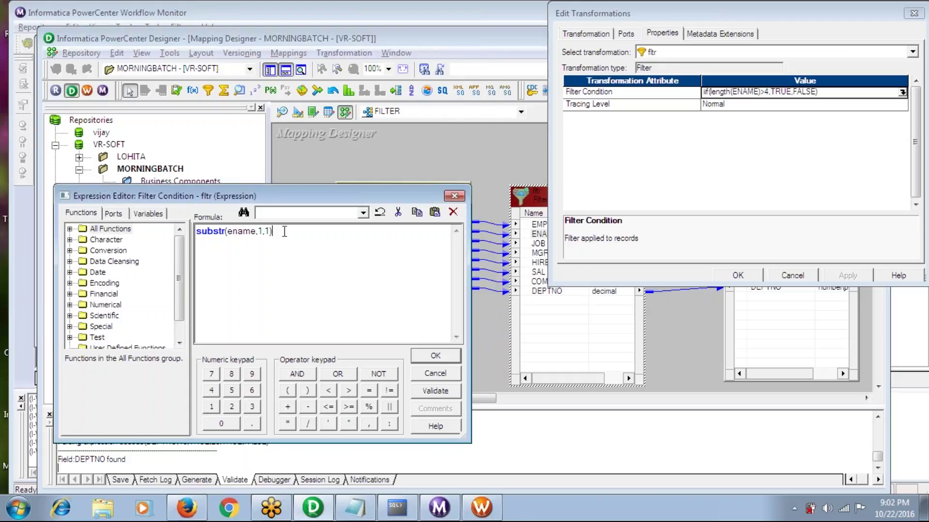
type("='S'")
key("alt+Tab")
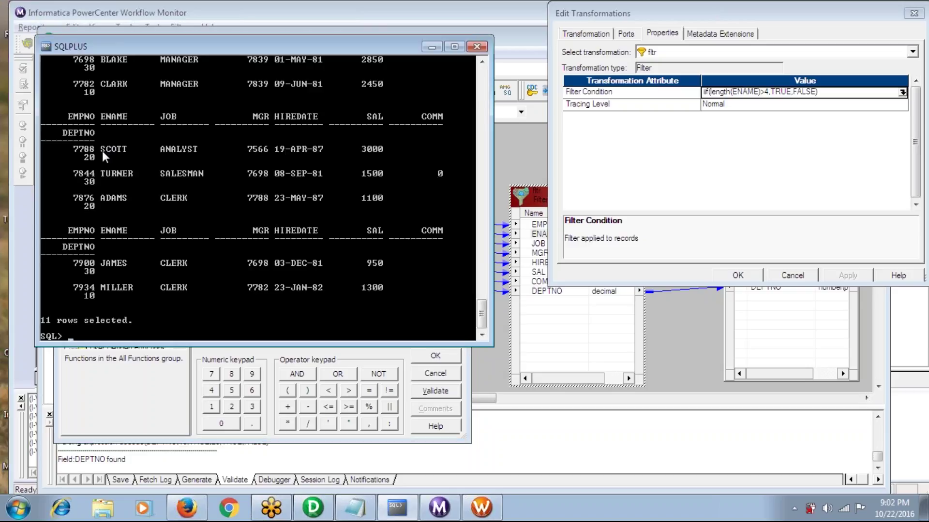
left_click(482, 47)
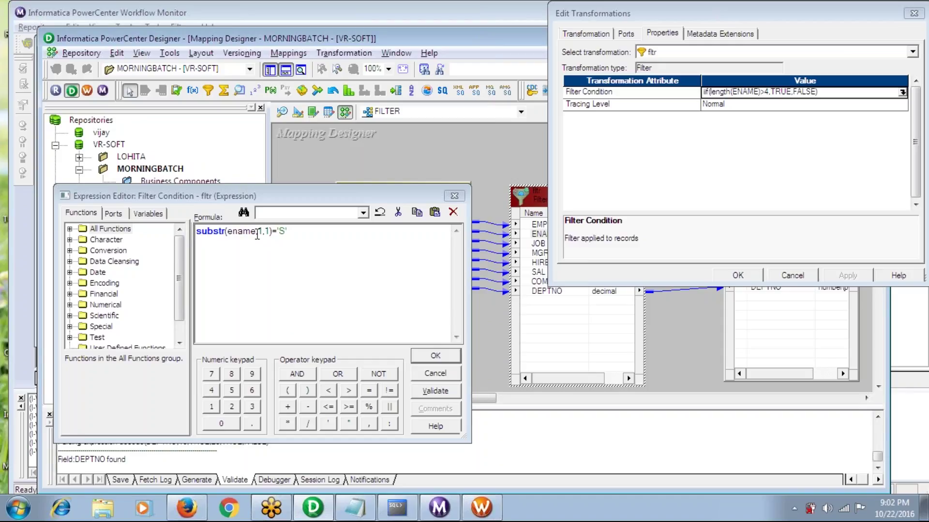
triple_click(296, 232)
Set the filter condition to DEPTNO=10, apply it, and save the FILTER mapping
type("DEPTNO")
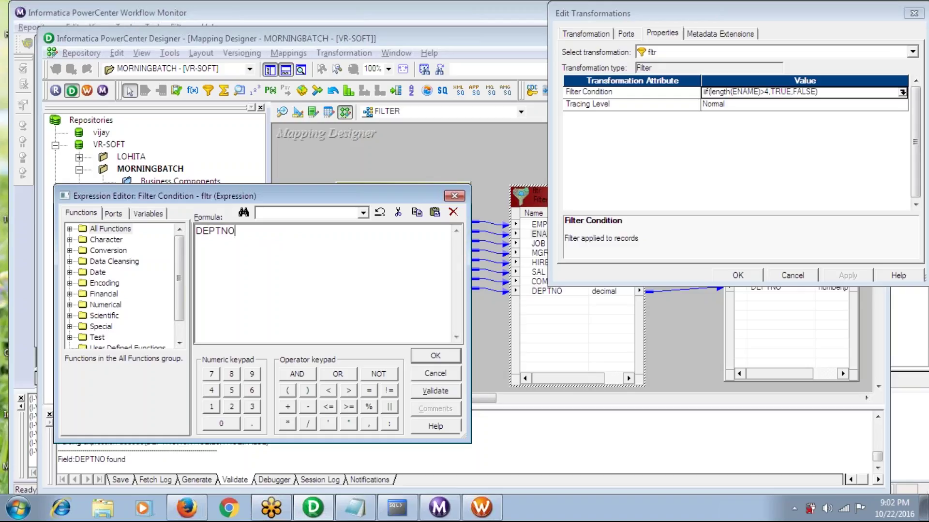
type("=10")
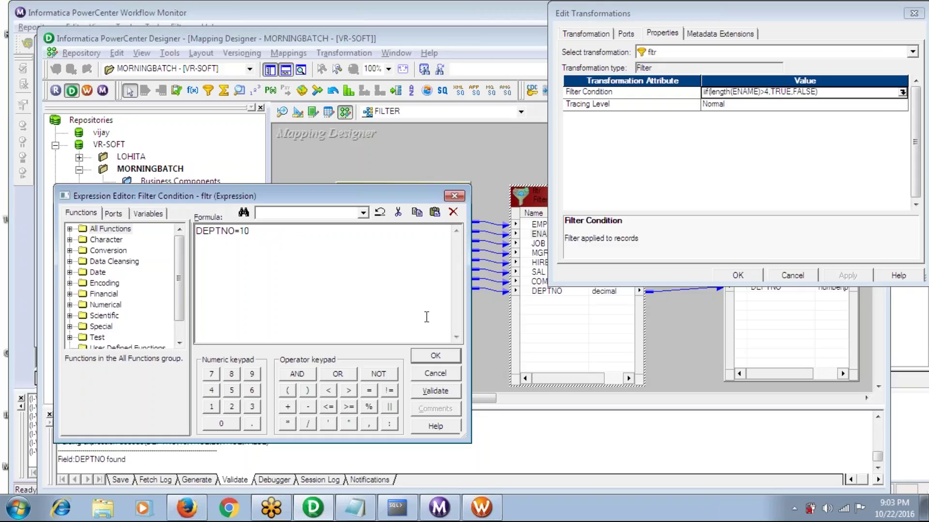
left_click(438, 358)
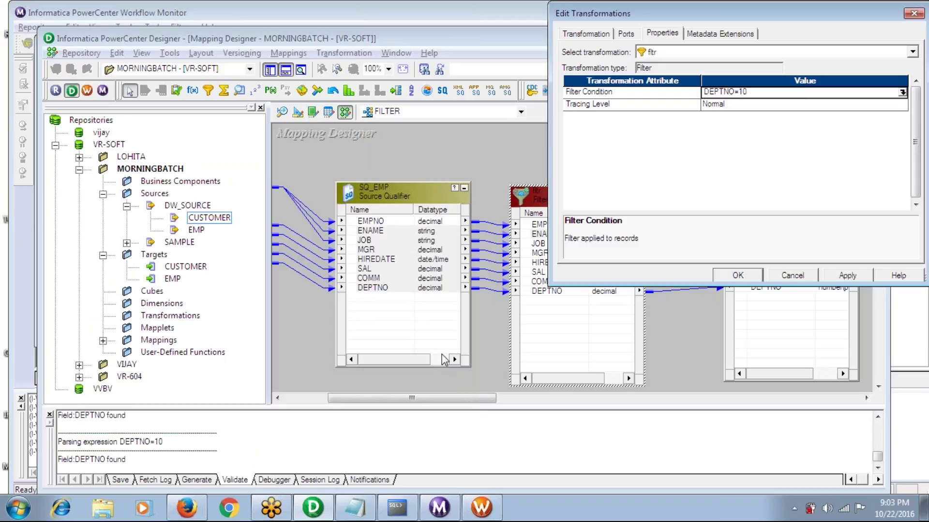
left_click(844, 279)
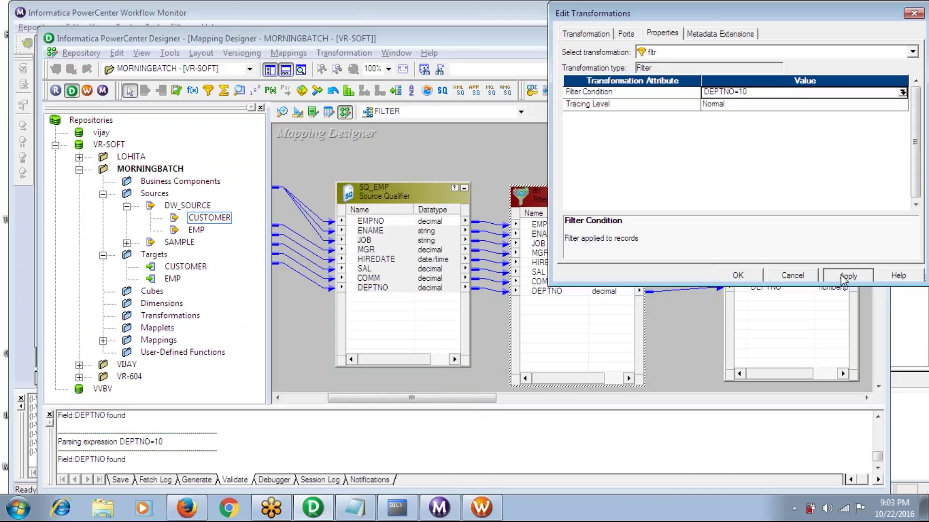
left_click(737, 276)
key("ctrl+s")
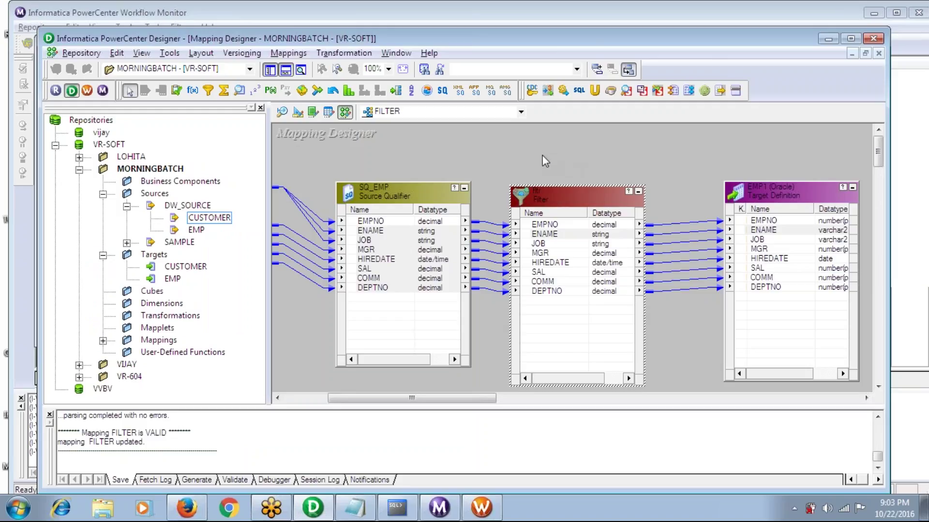
left_click(290, 72)
Add an EMP2 target instance, link all eight Filter ports to it, and save
left_click_drag(763, 196, 744, 152)
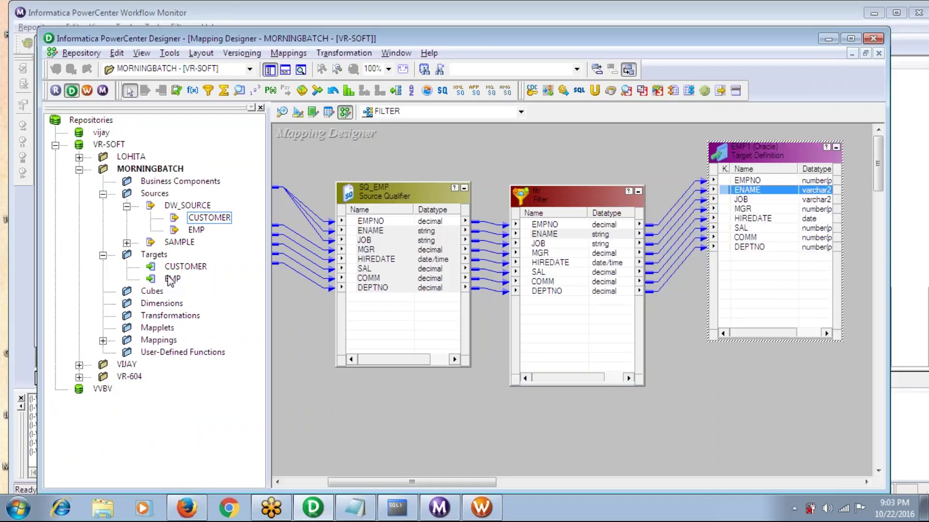
left_click(172, 279)
left_click_drag(173, 283, 774, 389)
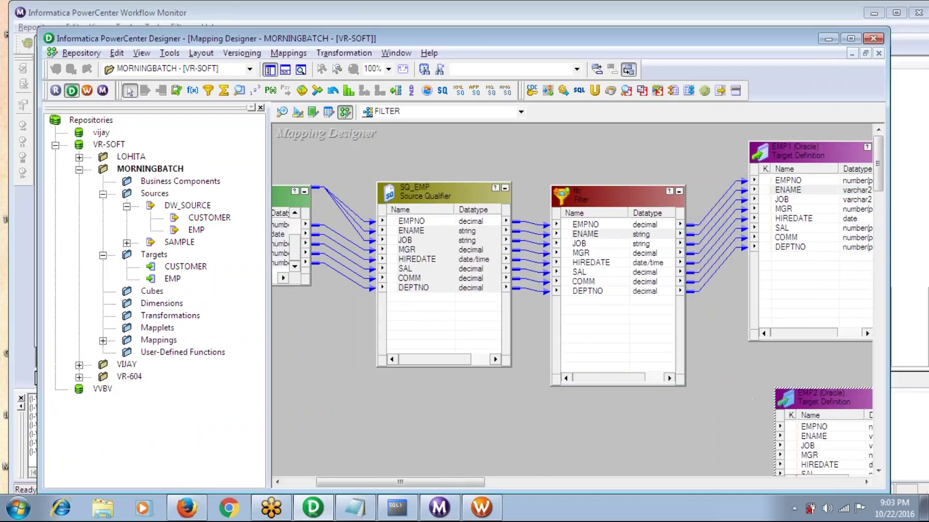
key("shift+Down")
key("shift+Down")
key("shift+Down")
key("shift+Down")
key("shift+Down")
key("shift+Down")
key("shift+Down")
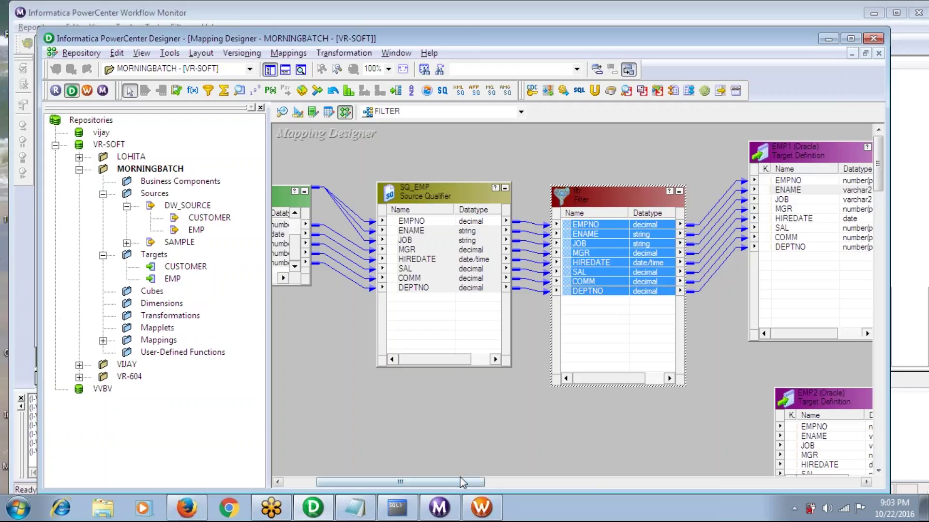
left_click_drag(459, 481, 495, 483)
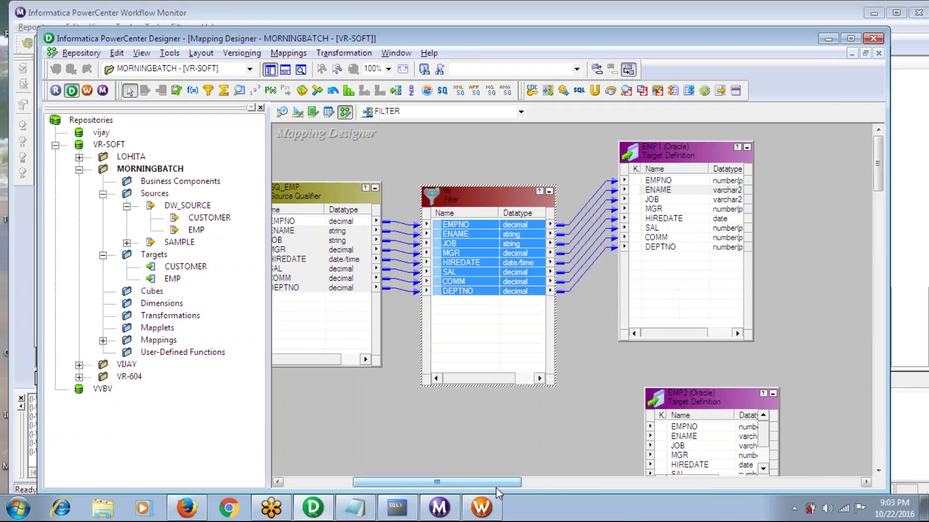
left_click_drag(452, 225, 682, 428)
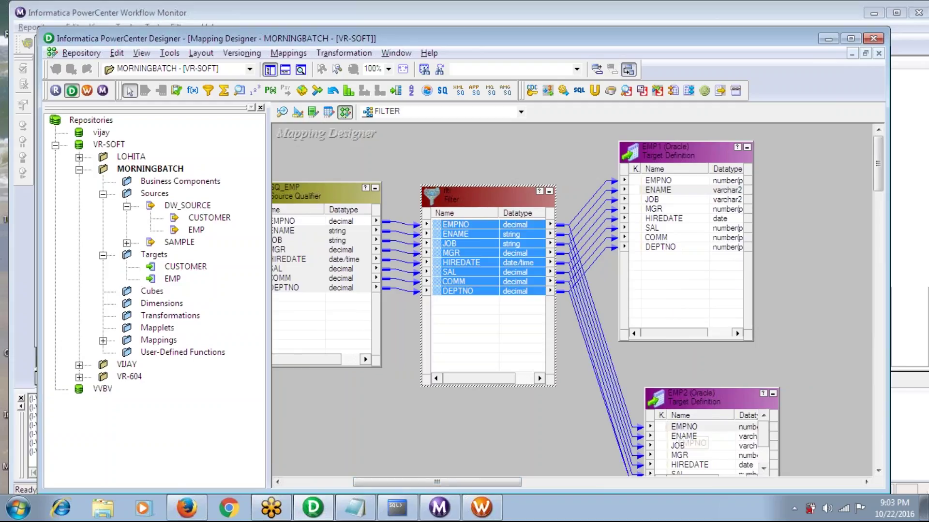
key("ctrl+s")
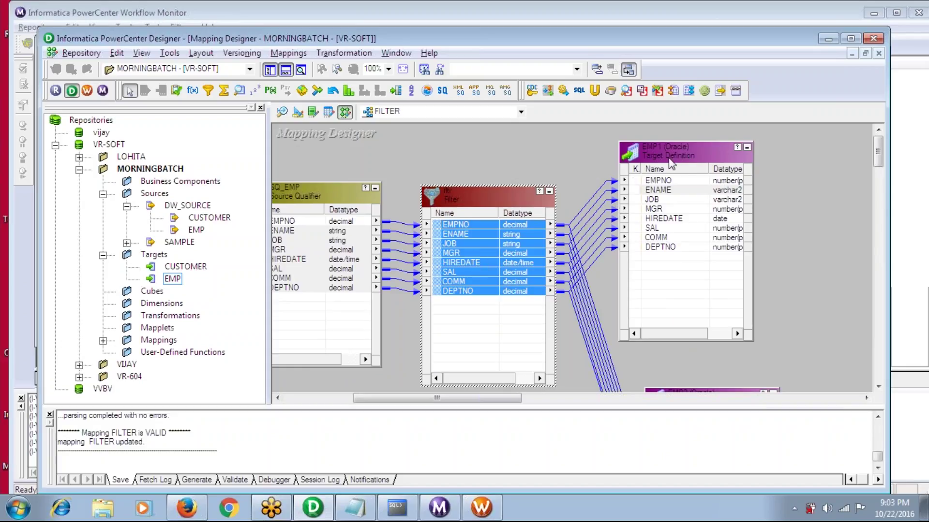
Reposition the EMP1 target and save again; no unsaved changes remained
left_click_drag(670, 156, 736, 166)
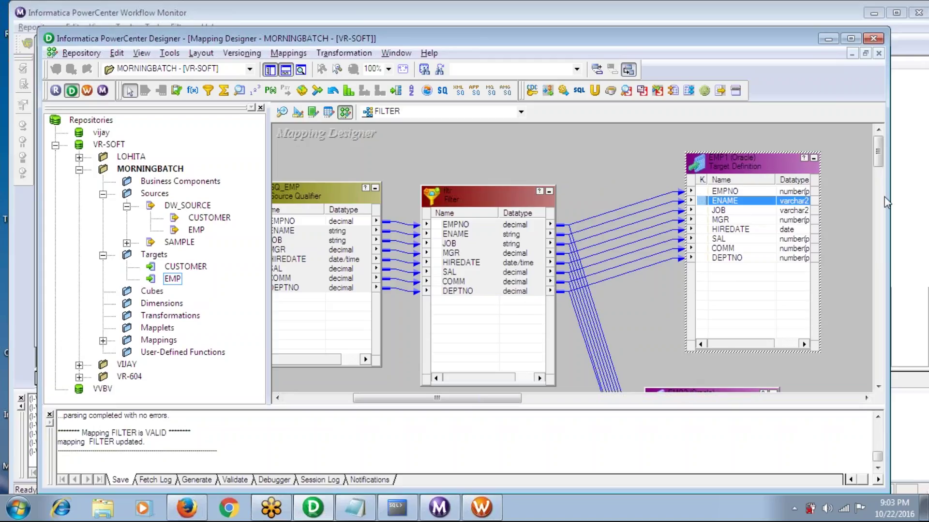
left_click_drag(879, 159, 879, 165)
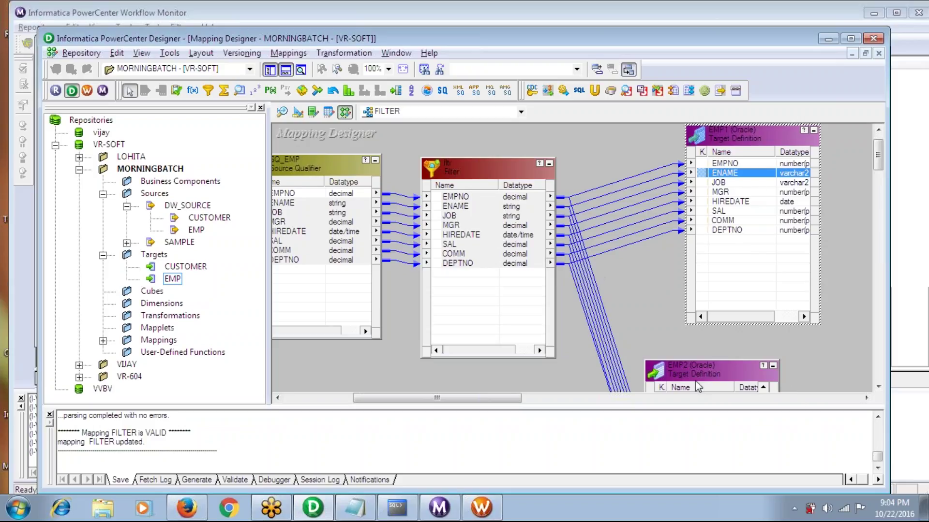
key("ctrl+s")
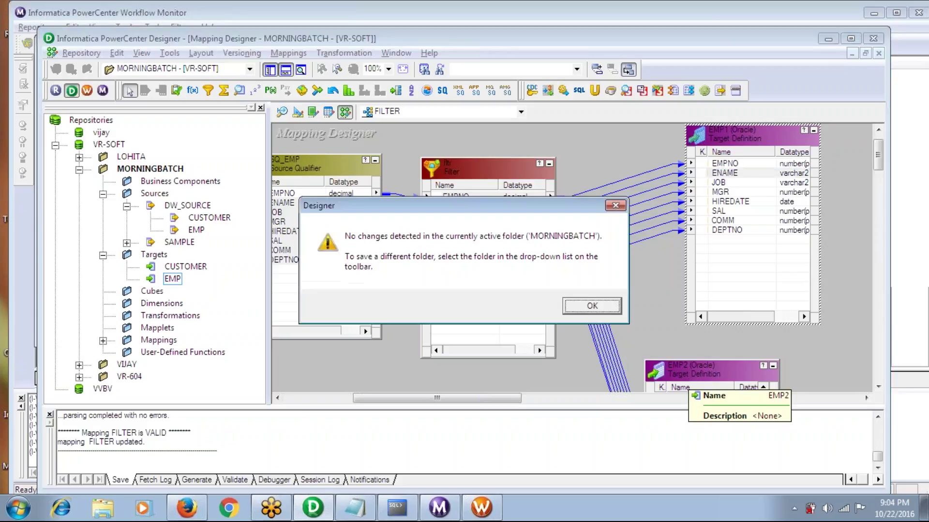
key("Return")
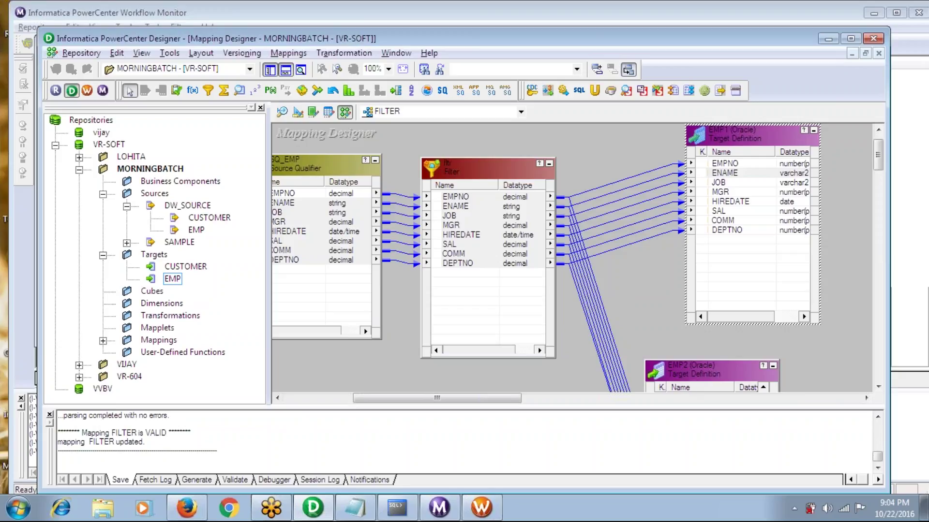
In Task Developer, try Refresh Mapping on the FILTER session; an object-modified error appears
left_click(481, 508)
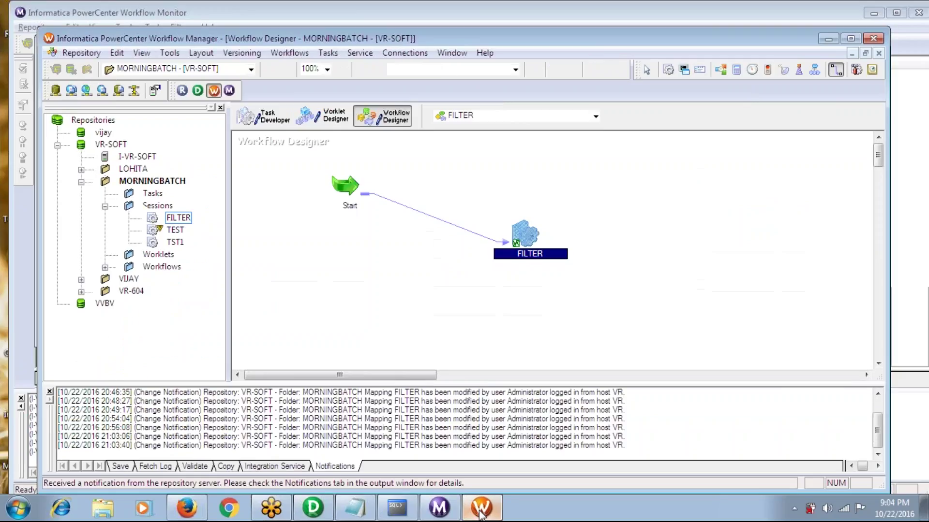
left_click(267, 118)
right_click(284, 166)
left_click(321, 304)
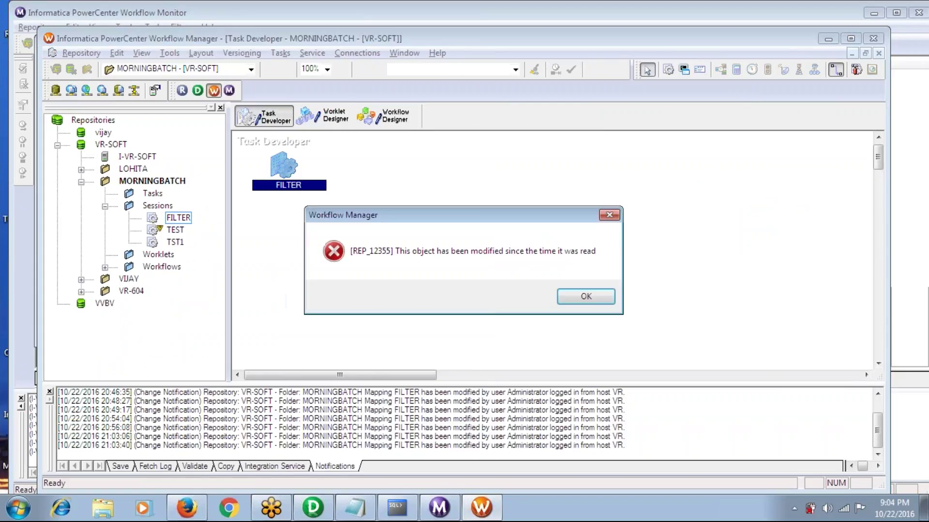
left_click(578, 299)
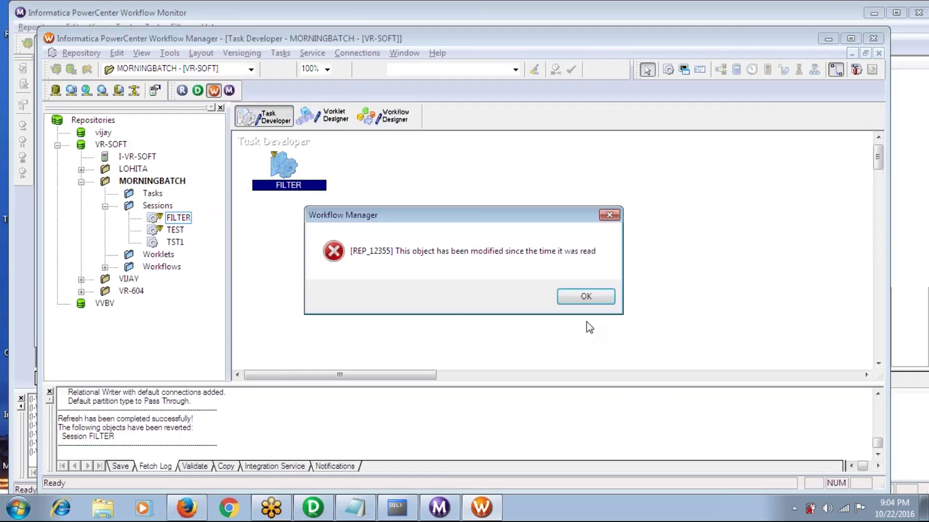
Inspect the EMP1 and EMP2 targets on the FILTER session's Mapping tab, then cancel
left_click(583, 298)
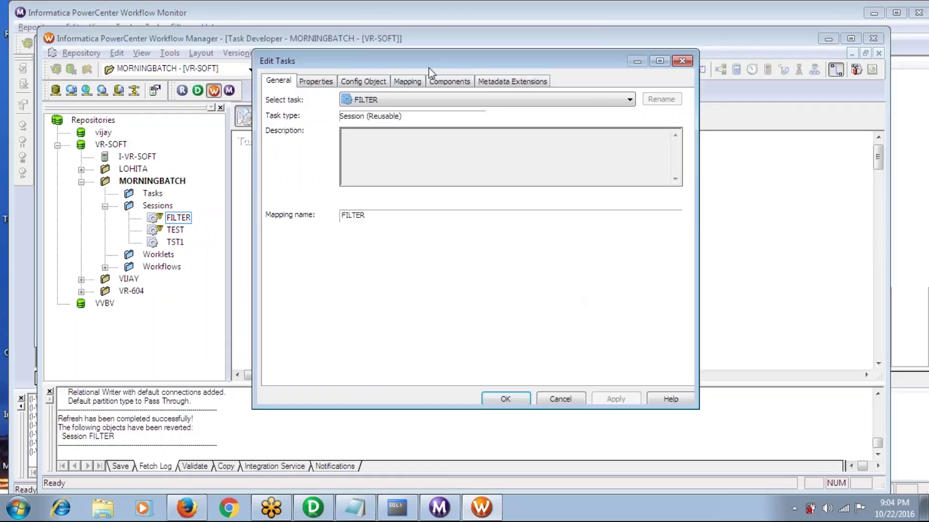
left_click(407, 81)
left_click(317, 209)
left_click(318, 220)
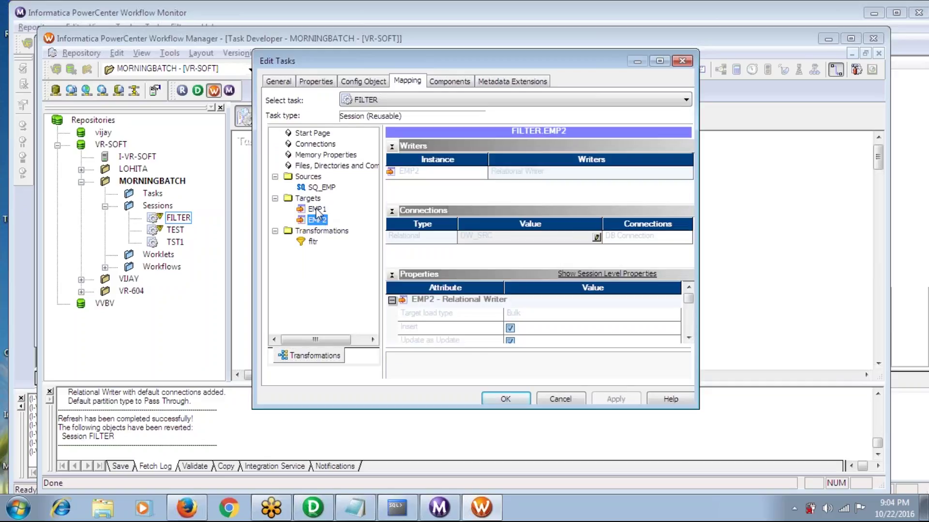
left_click(317, 210)
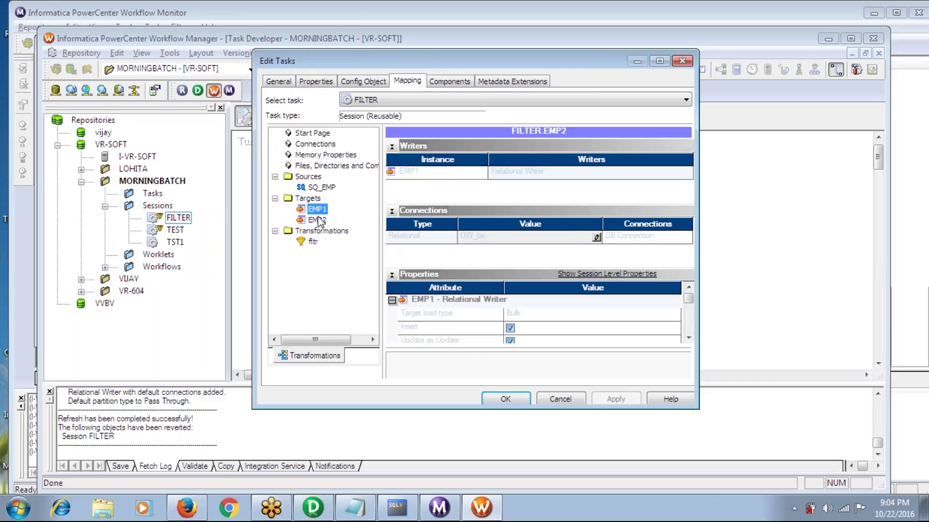
left_click(318, 220)
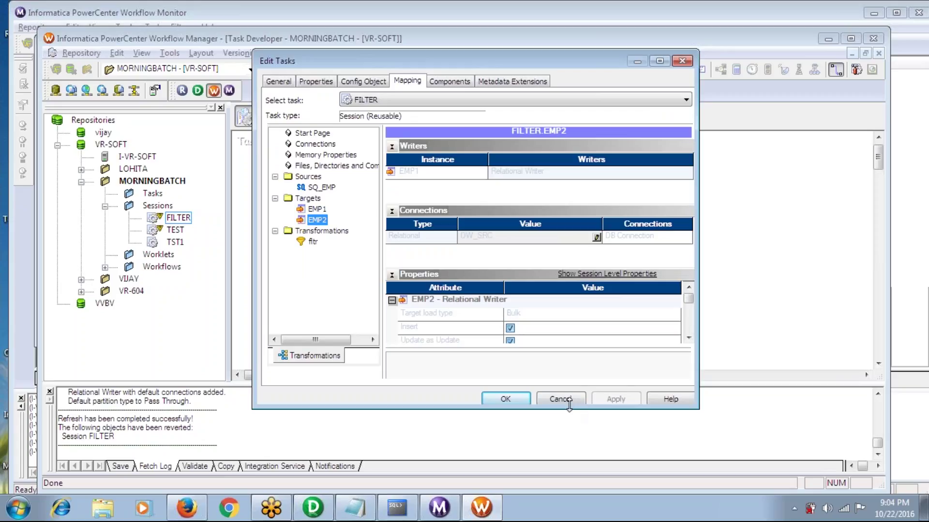
left_click(560, 400)
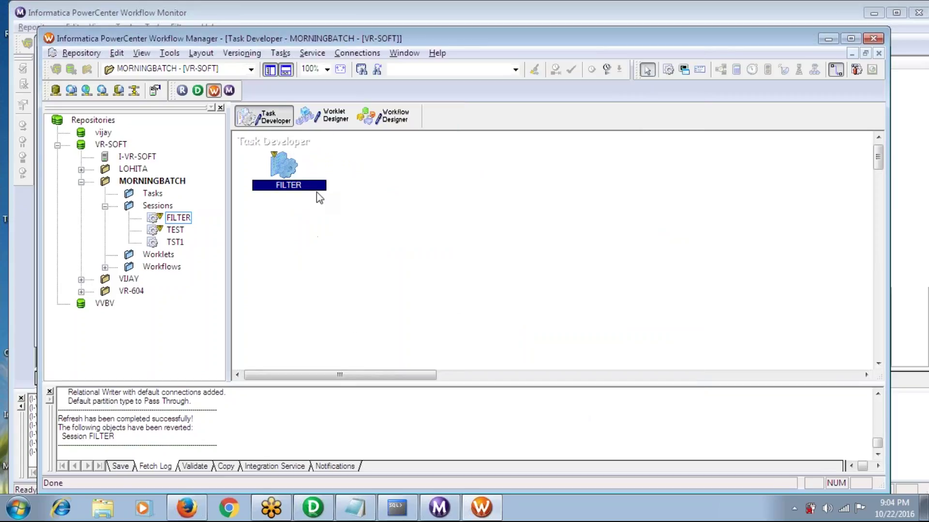
Save the MORNINGBATCH folder and retry refreshing the FILTER session's mapping
key("ctrl+s")
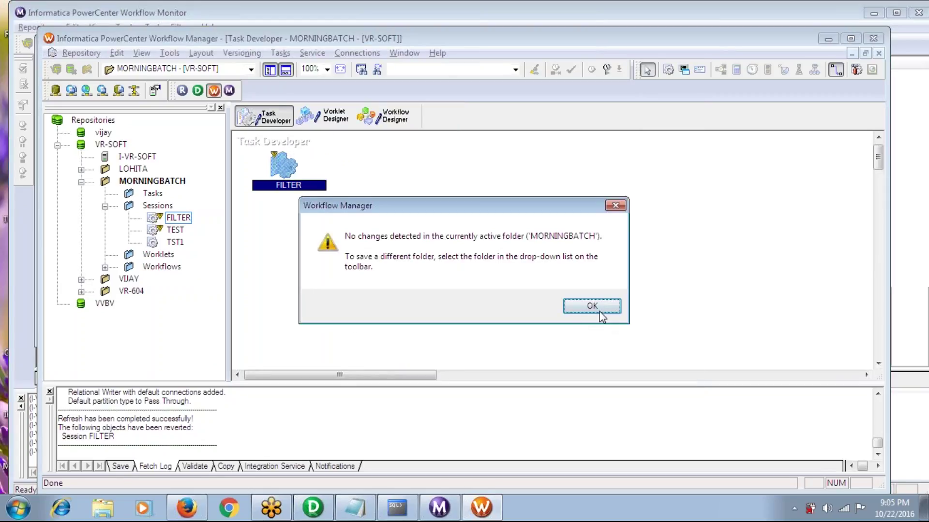
left_click(597, 309)
left_click(579, 300)
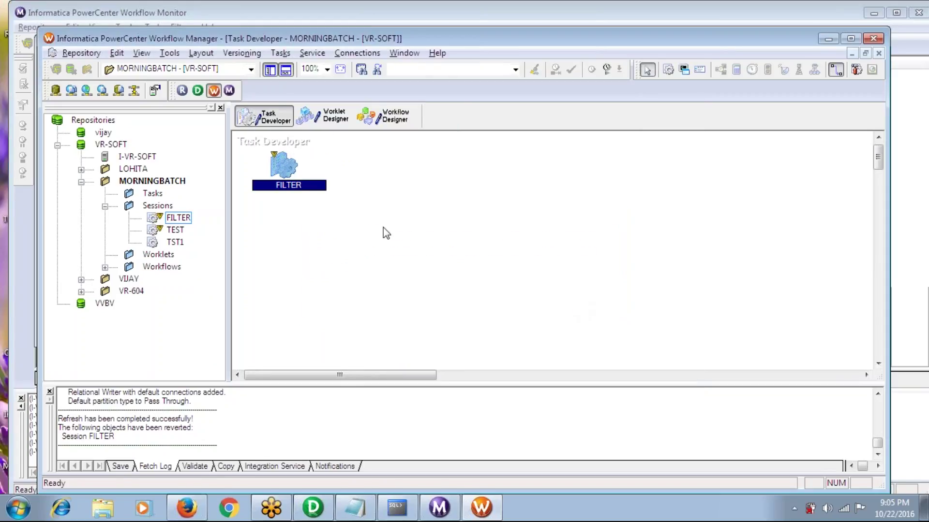
right_click(281, 170)
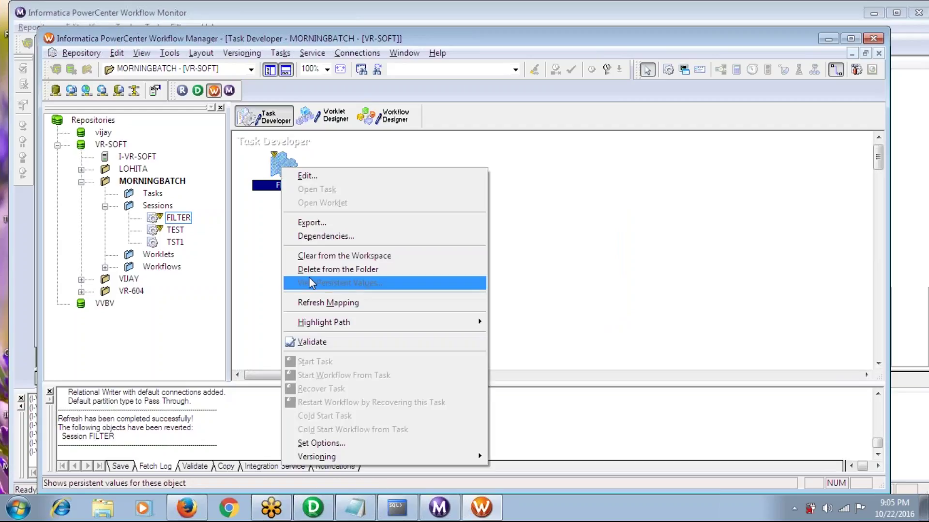
left_click(313, 304)
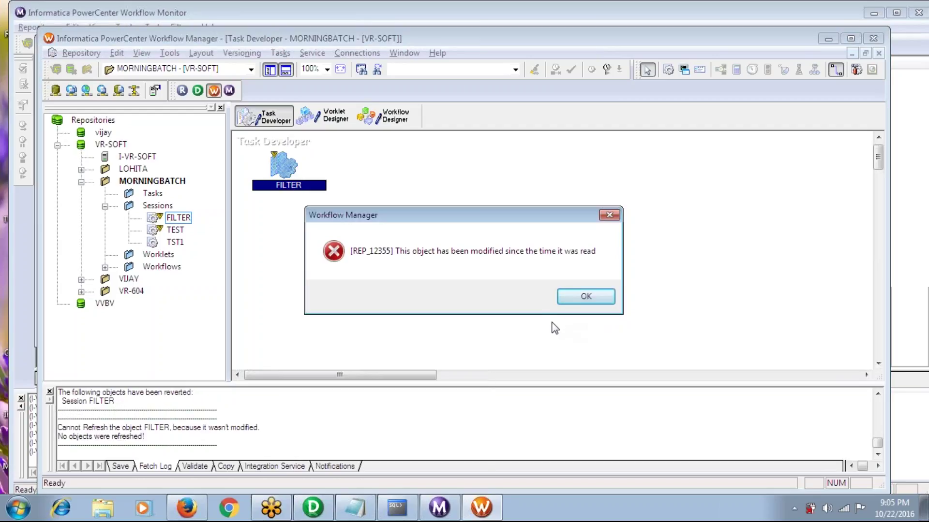
left_click(582, 297)
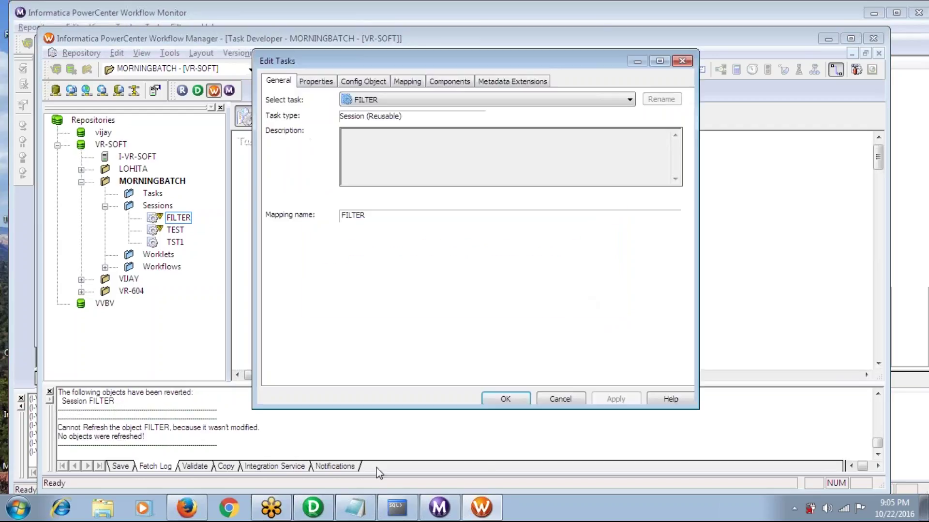
left_click(560, 399)
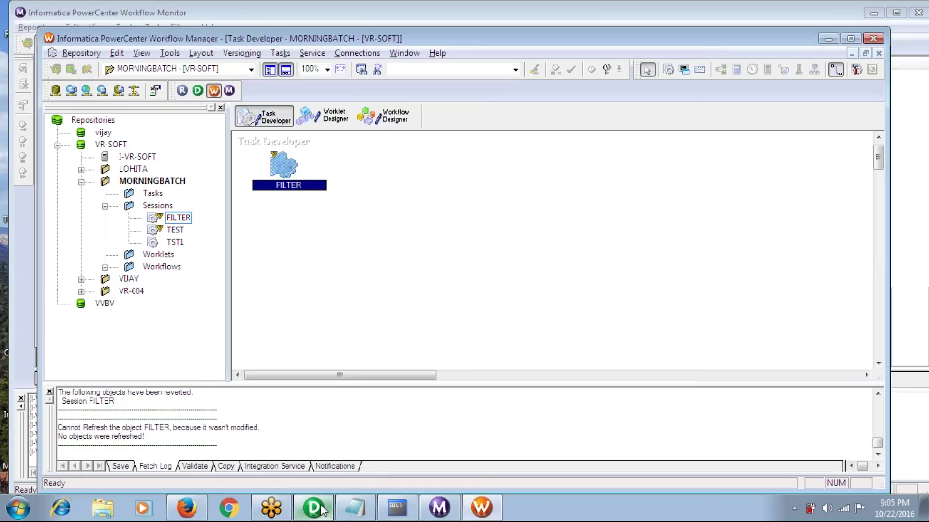
left_click(313, 507)
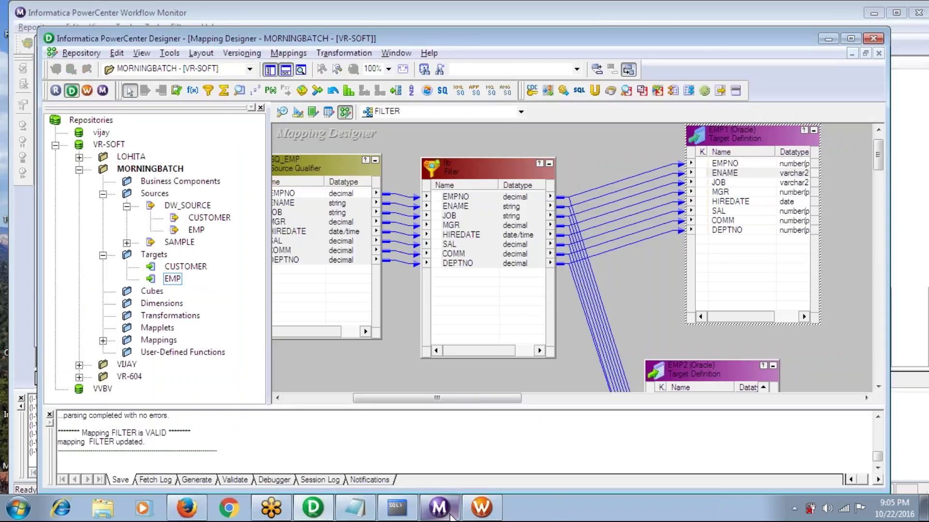
Create a new session named FILTERR using the FILTER mapping, dismissing the object-modified error
left_click(479, 511)
left_click(280, 53)
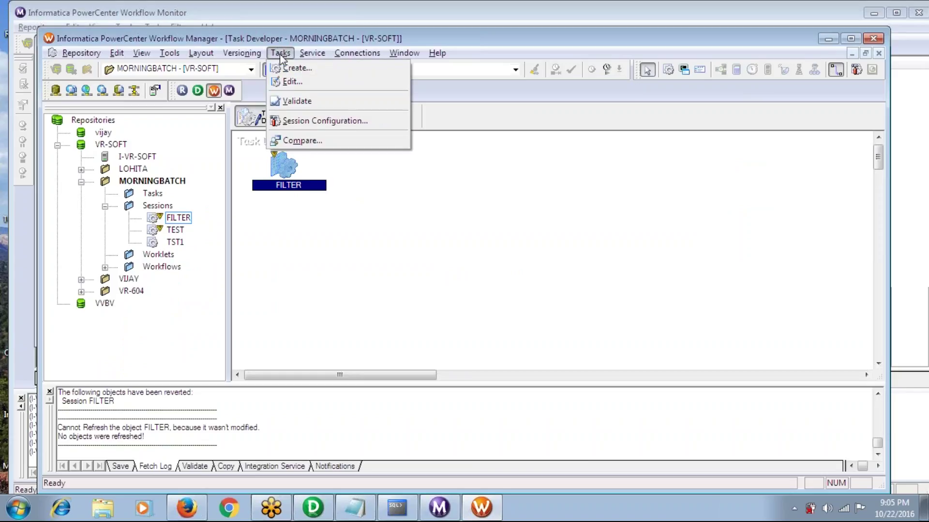
left_click(290, 66)
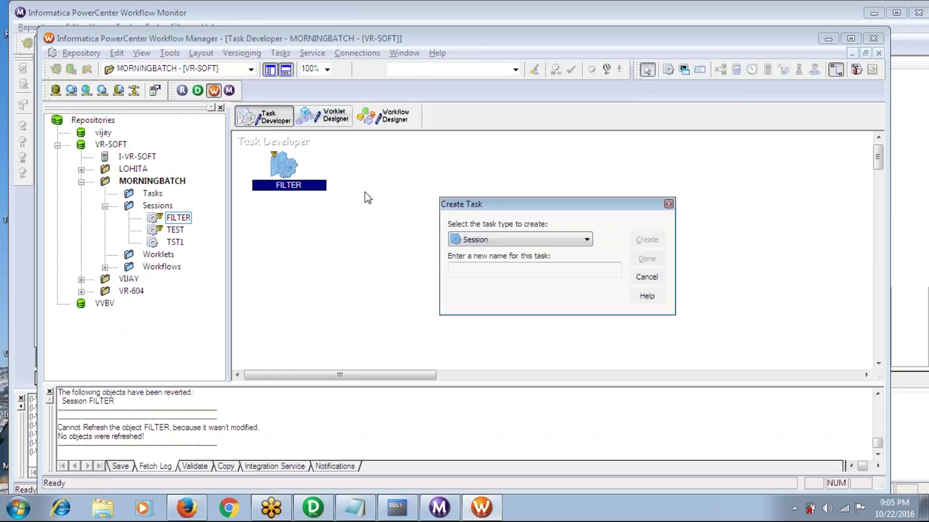
left_click(498, 265)
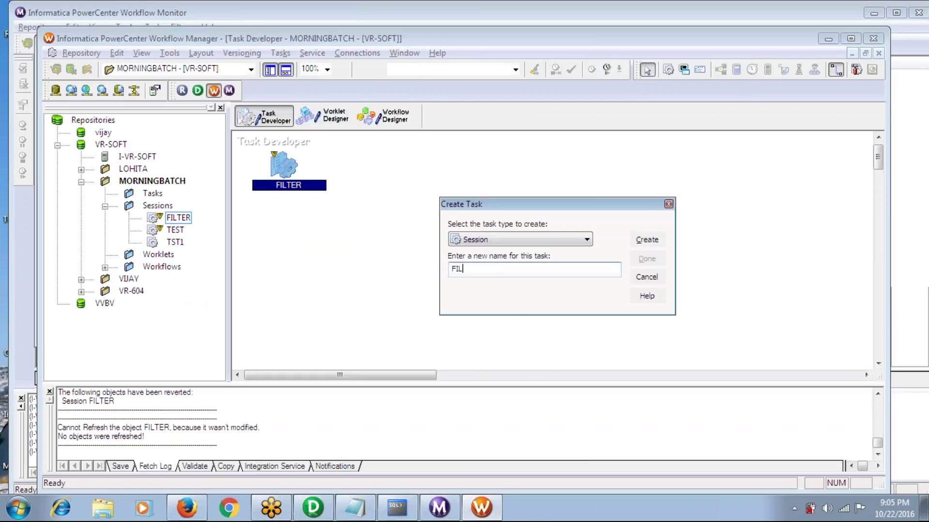
key("Return")
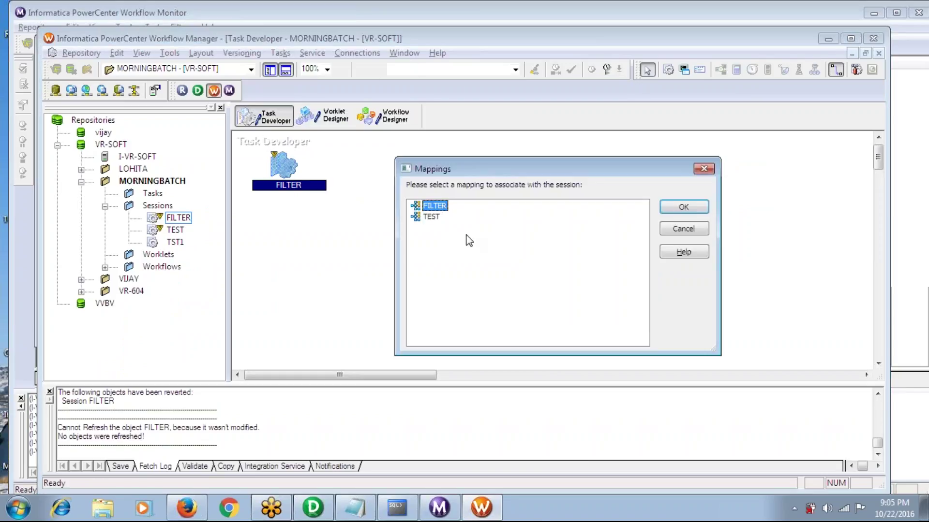
left_click(678, 206)
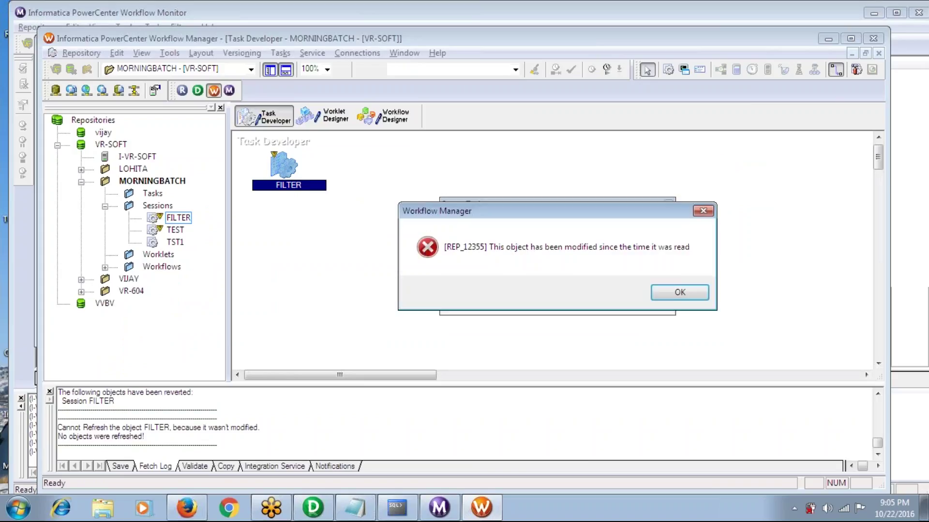
left_click(675, 299)
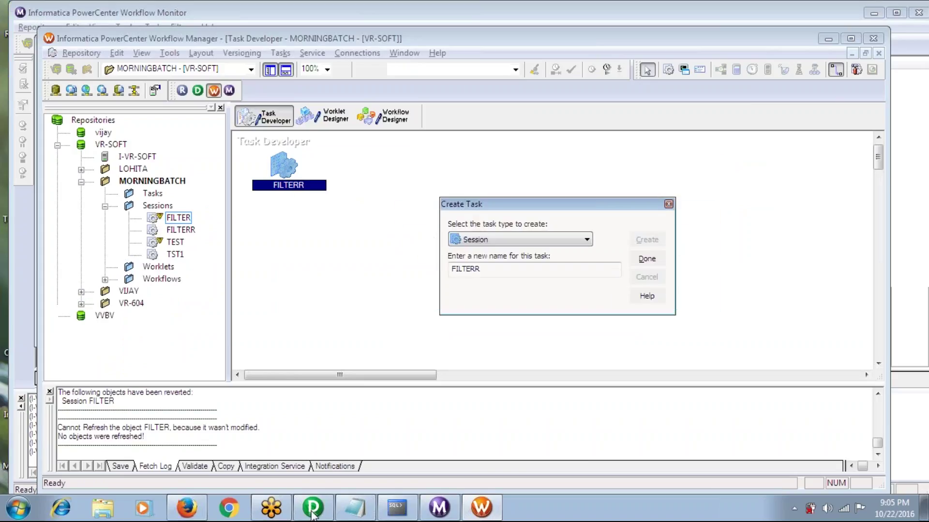
Save and validate the FILTER mapping in Designer, then finish creating the FILTERR task
key("alt+Tab")
key("ctrl+s")
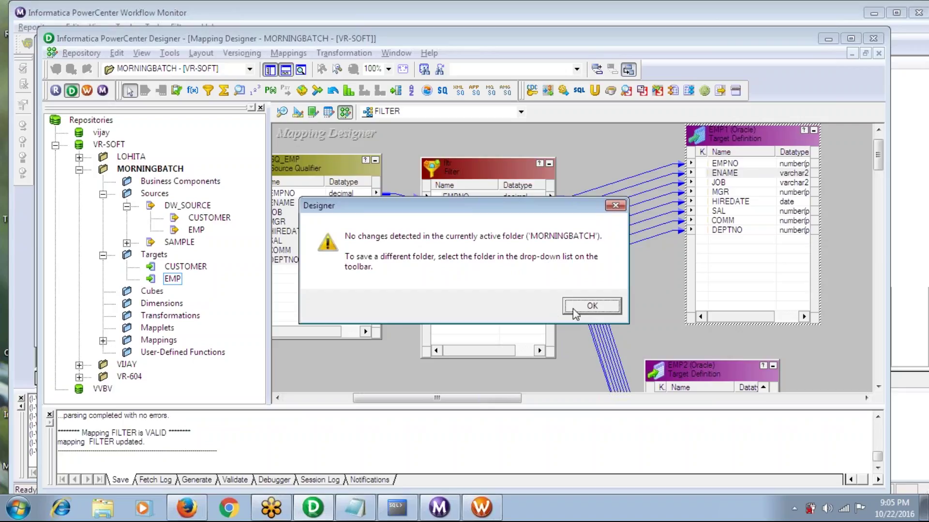
left_click(573, 309)
left_click(287, 53)
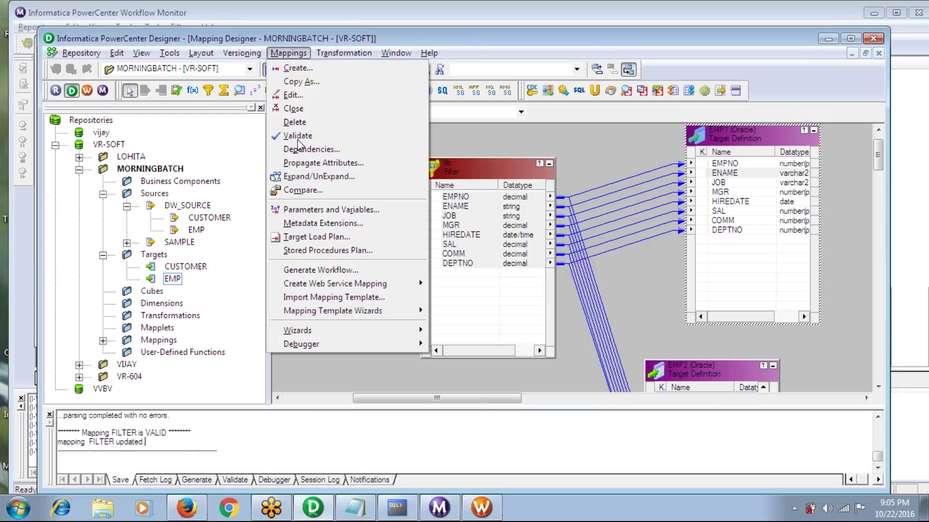
left_click(298, 138)
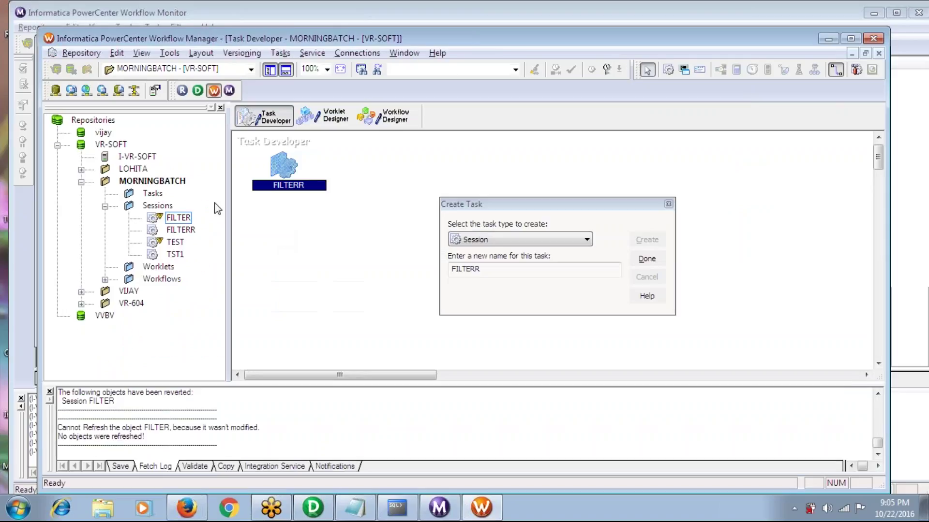
left_click(647, 259)
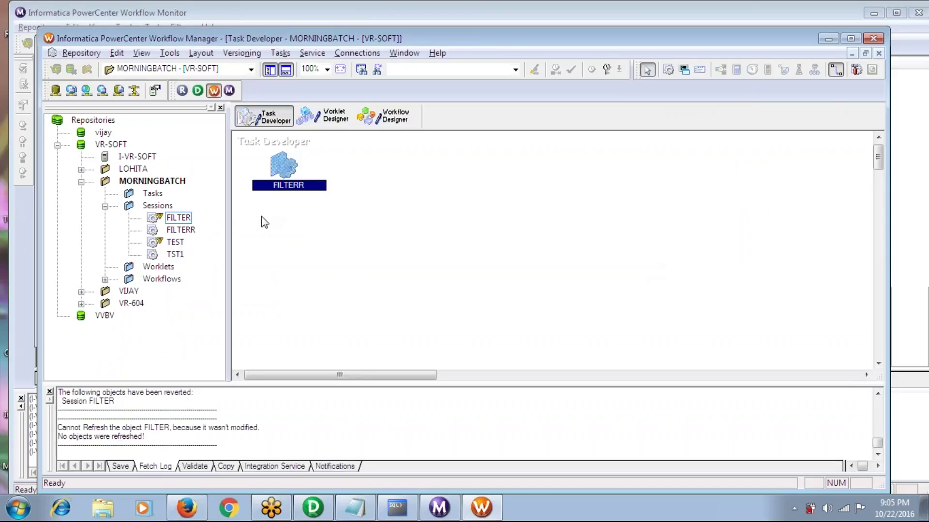
Disconnect MORNINGBATCH saving its changes to the repository, then reopen the folder
right_click(148, 181)
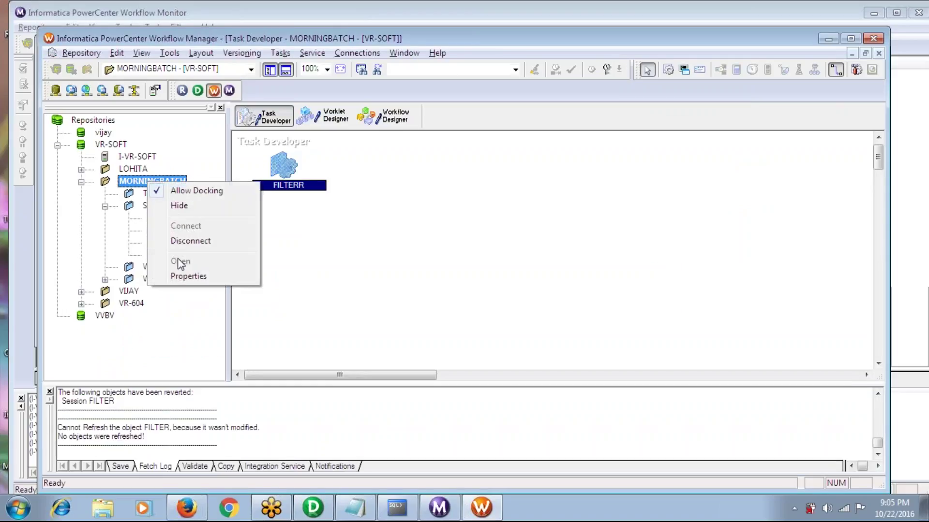
left_click(179, 241)
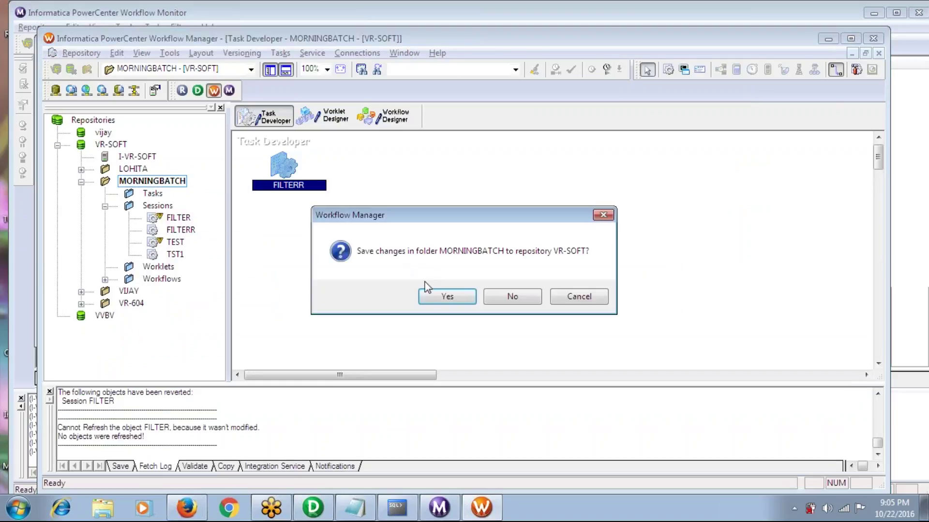
left_click(438, 297)
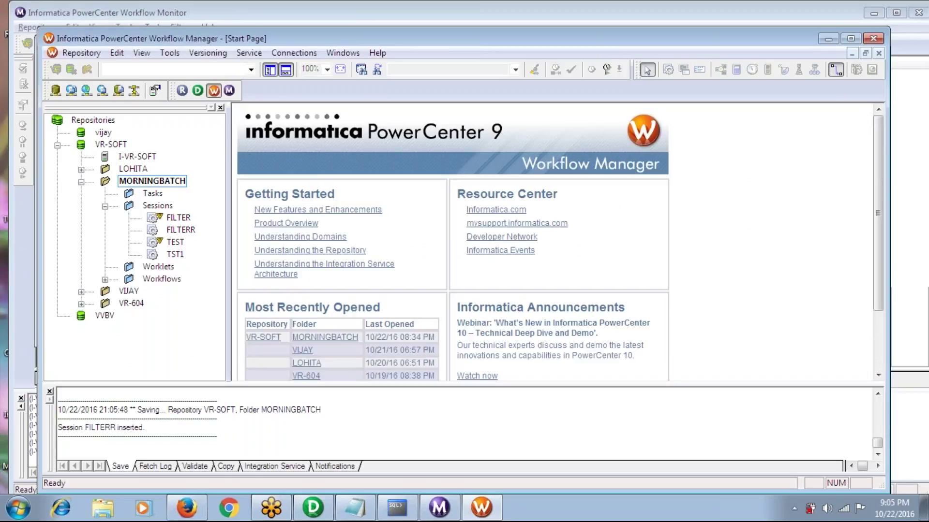
right_click(152, 182)
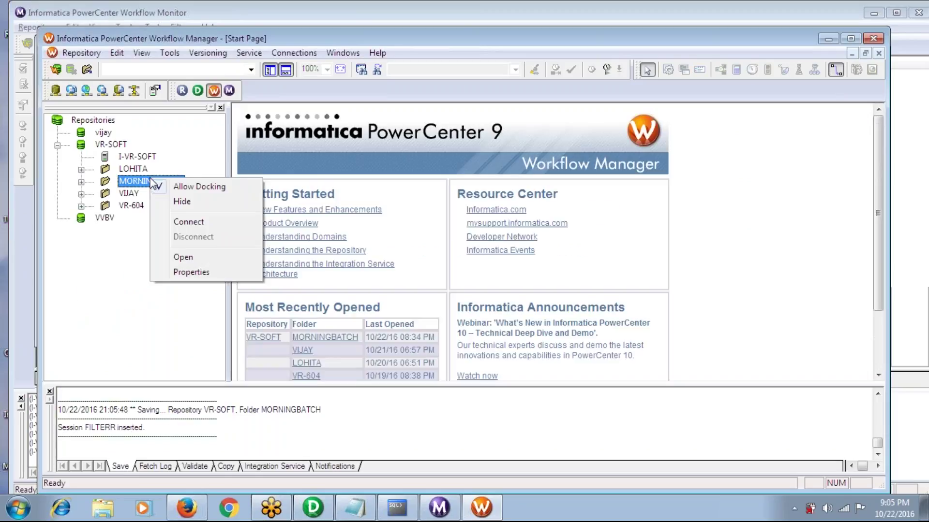
left_click(183, 257)
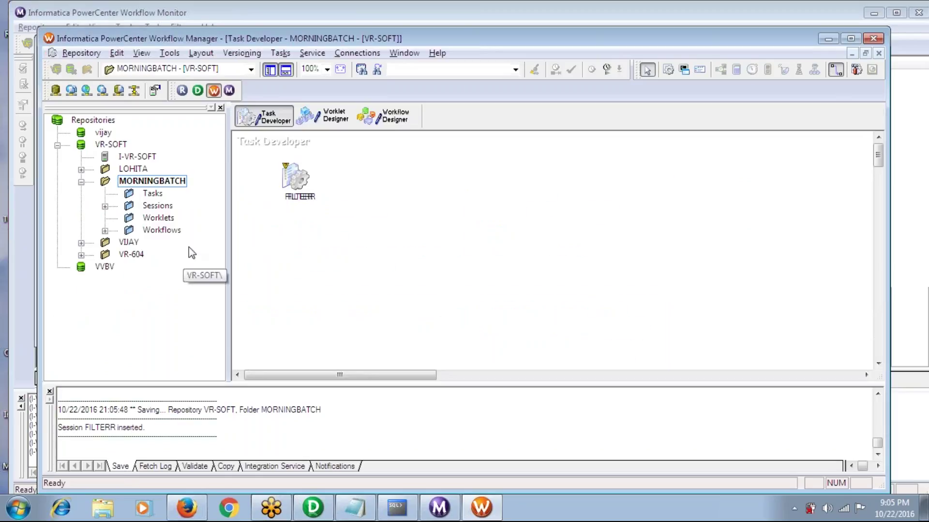
Place the FILTER session in Task Developer, then clear all sessions from the workspace
left_click_drag(296, 173, 412, 207)
right_click(479, 178)
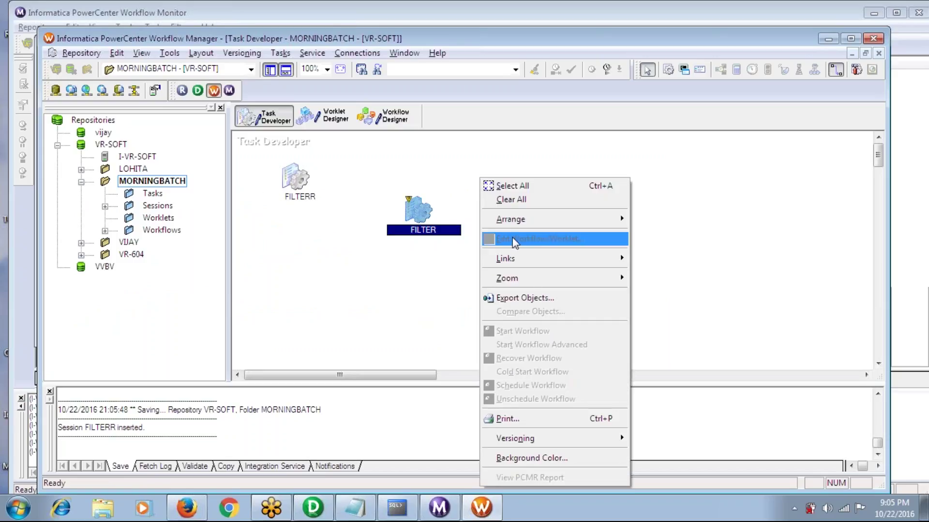
left_click(516, 202)
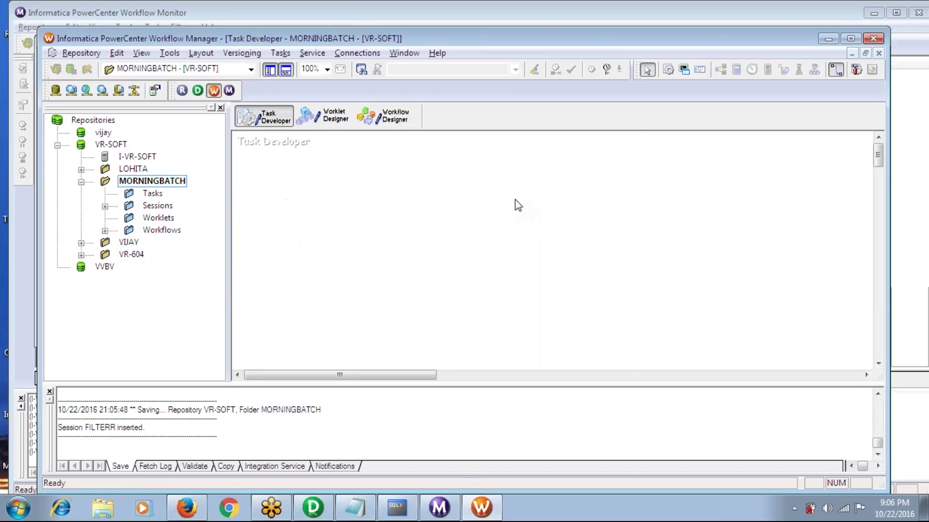
Create a session task named FIL that uses the FILTER mapping
left_click(280, 53)
left_click(289, 69)
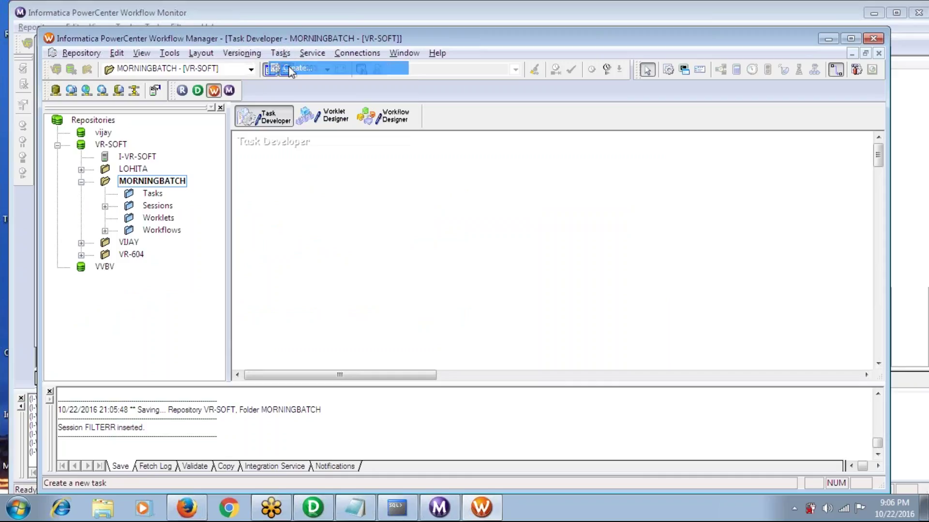
type("FIL")
key("Return")
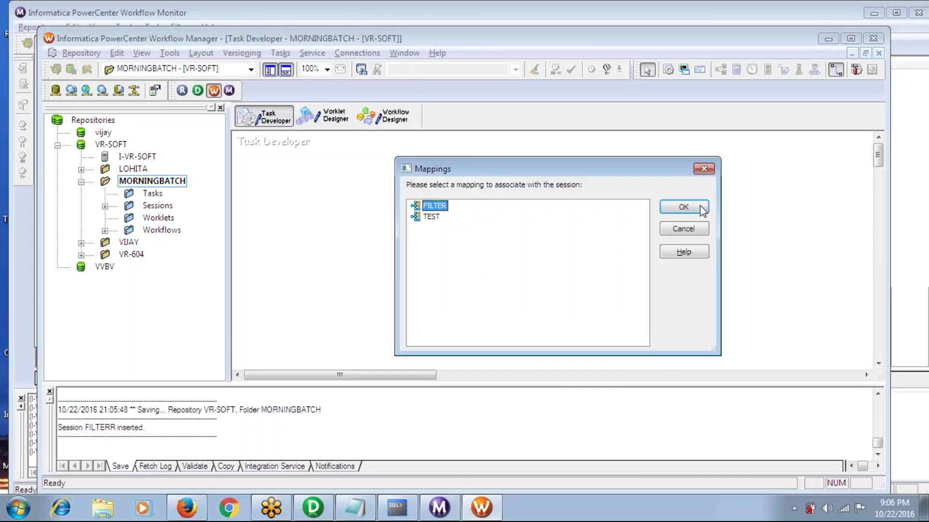
left_click(681, 208)
left_click(647, 259)
Set the EMP1 target's connection to DW_tar and turn on target table truncation
double_click(284, 163)
left_click(400, 81)
left_click(320, 187)
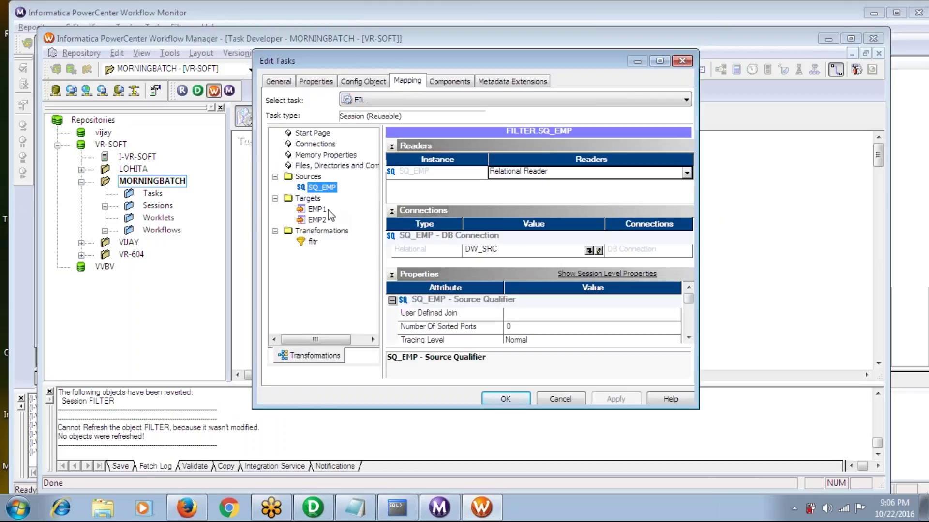
left_click(323, 209)
left_click(587, 237)
left_click(410, 240)
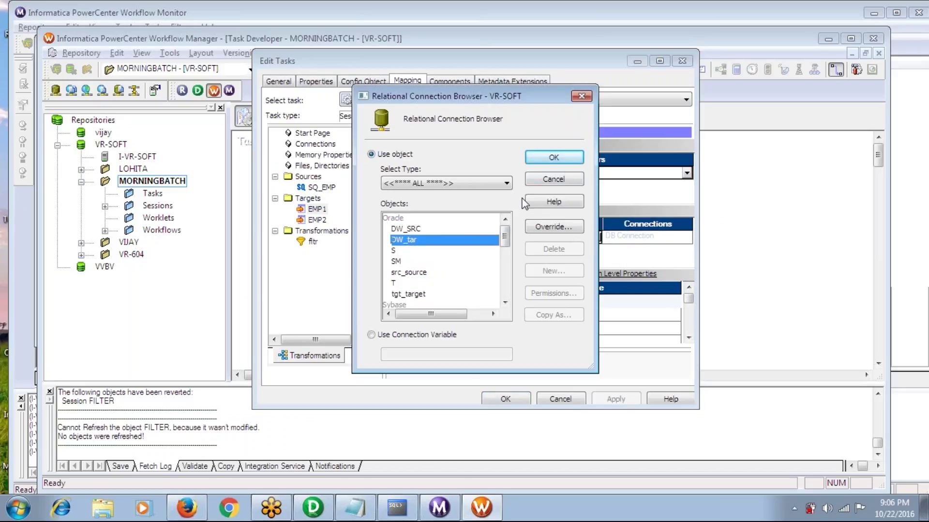
left_click(556, 159)
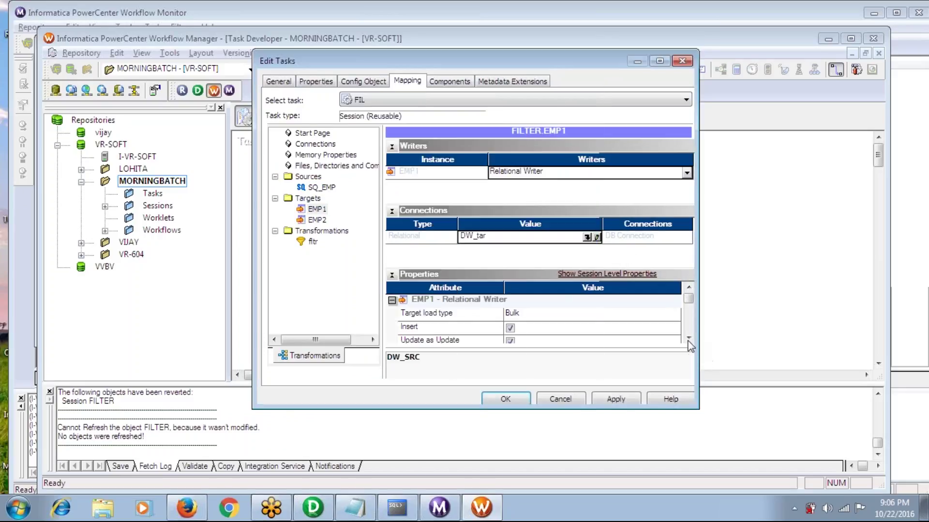
left_click(688, 339)
left_click(688, 338)
left_click(688, 339)
left_click(688, 338)
left_click(689, 339)
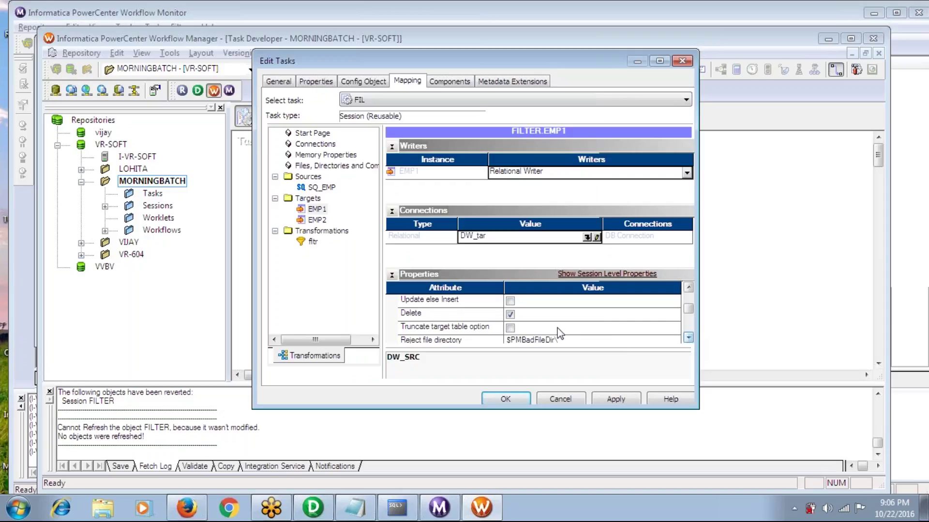
left_click(510, 327)
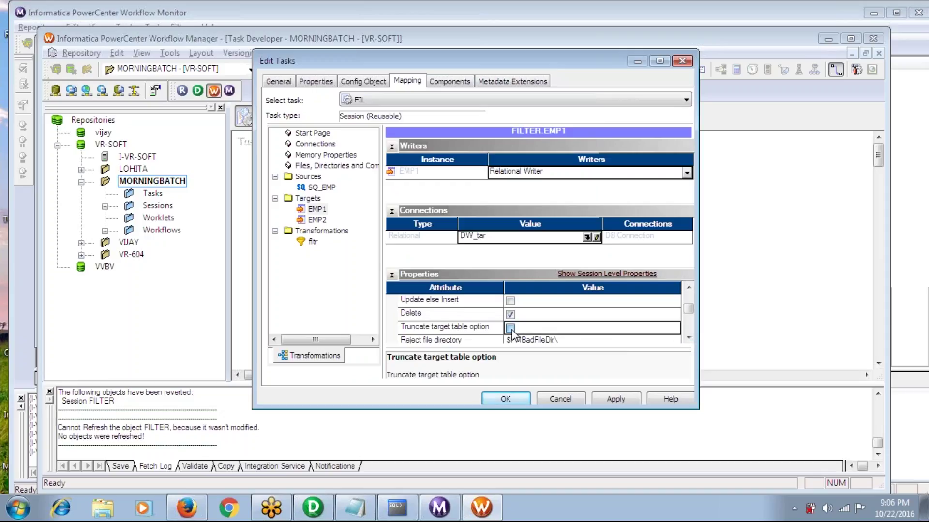
Set EMP2's connection to DW_tar with truncation on, and save the FIL session
left_click(317, 220)
left_click(586, 237)
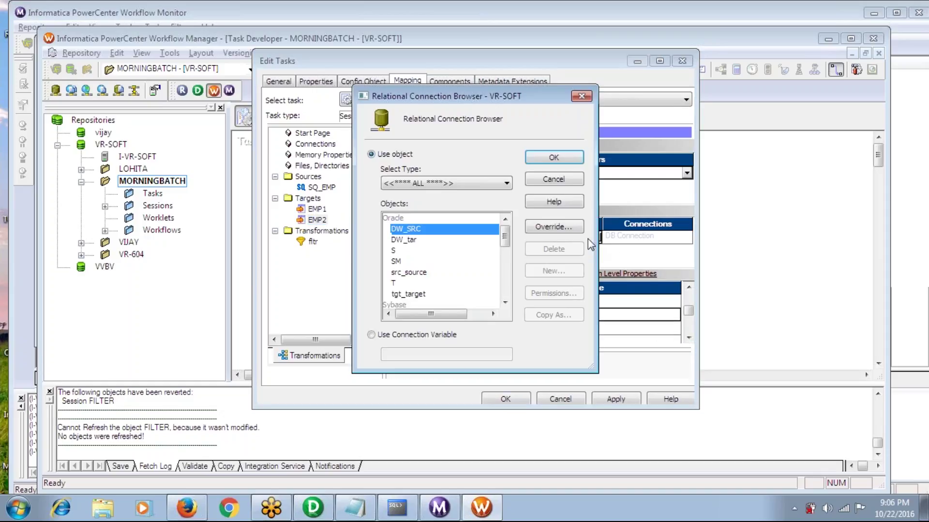
left_click(415, 241)
left_click(554, 159)
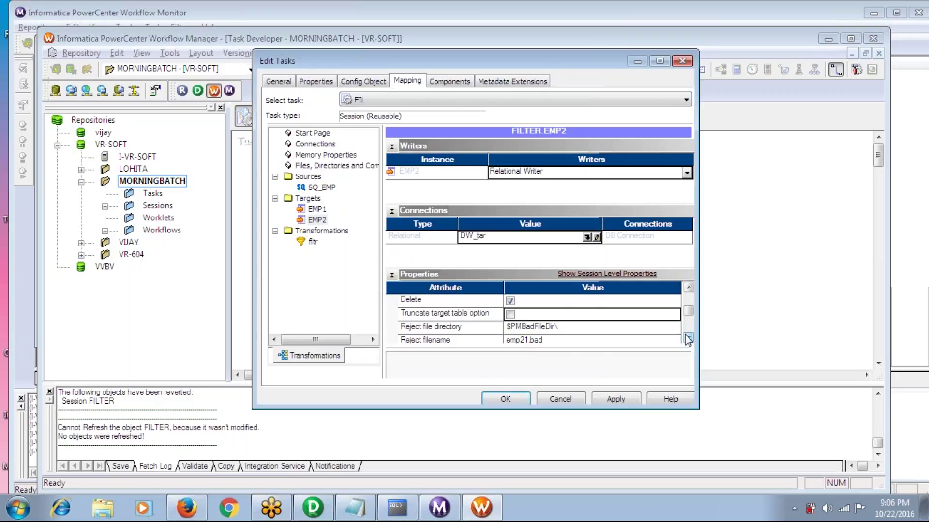
left_click(510, 315)
left_click(616, 399)
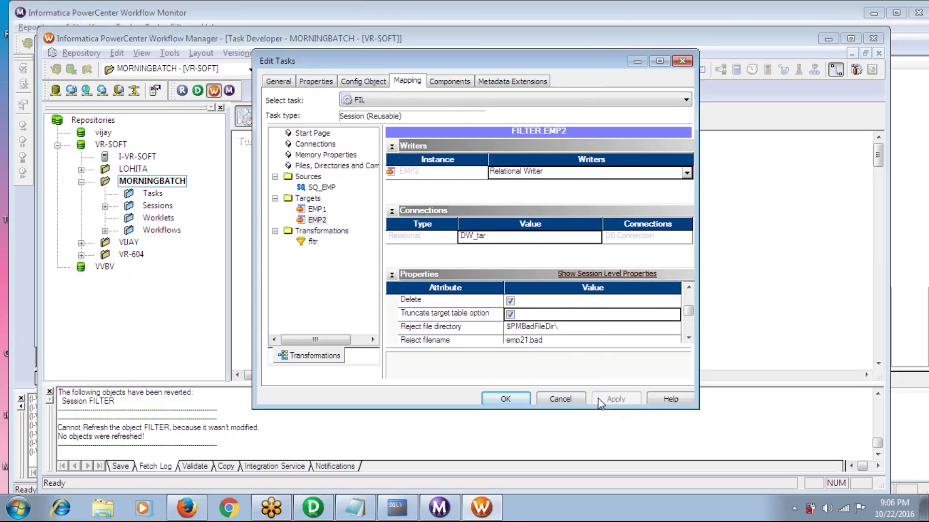
left_click(516, 400)
left_click(396, 118)
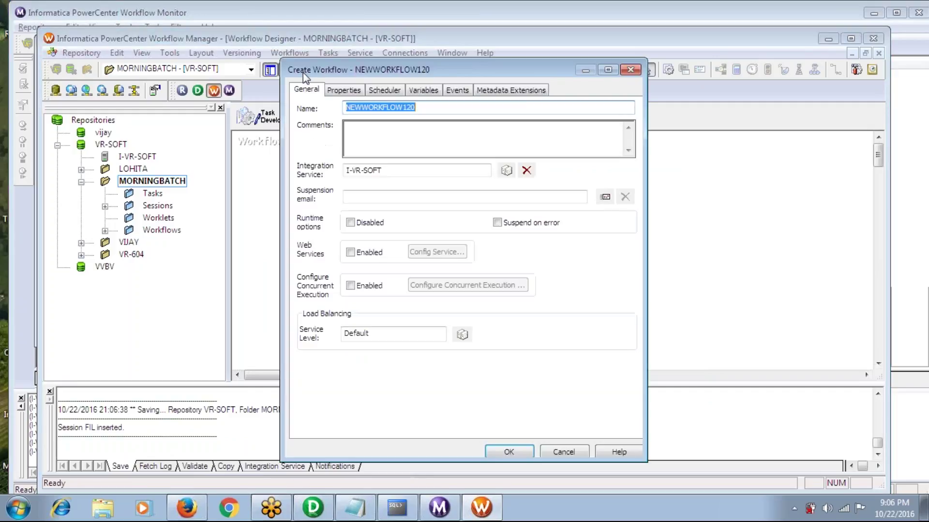
Create workflow FIL containing the FIL session, linked from the Start task
type("FIL")
key("Return")
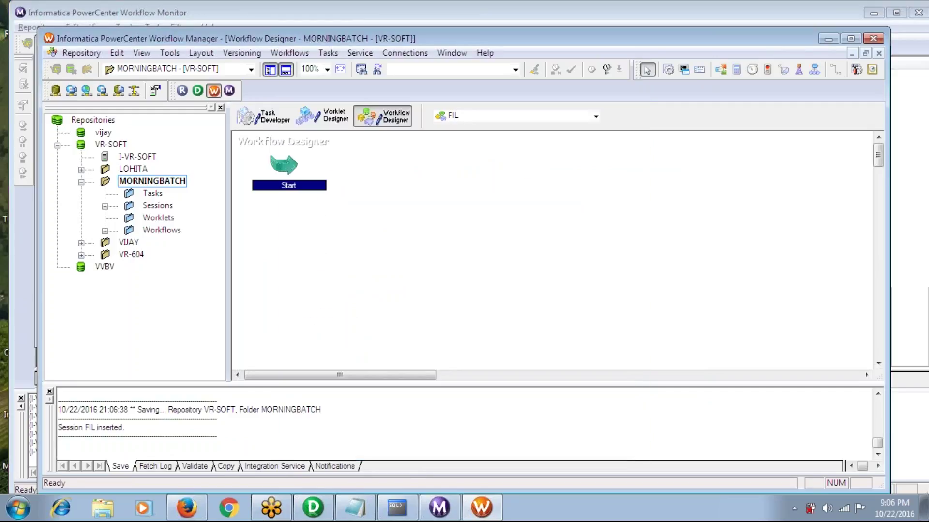
left_click(105, 206)
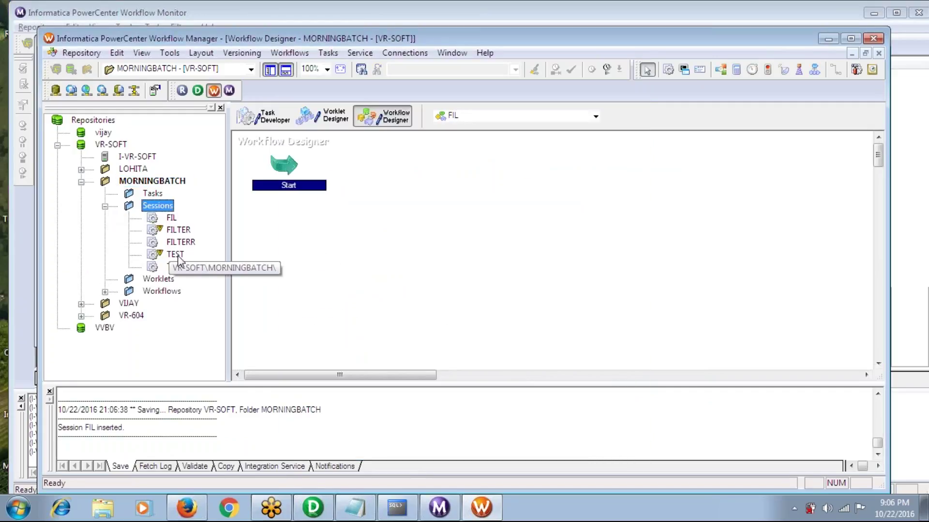
left_click_drag(172, 222, 452, 213)
left_click(328, 53)
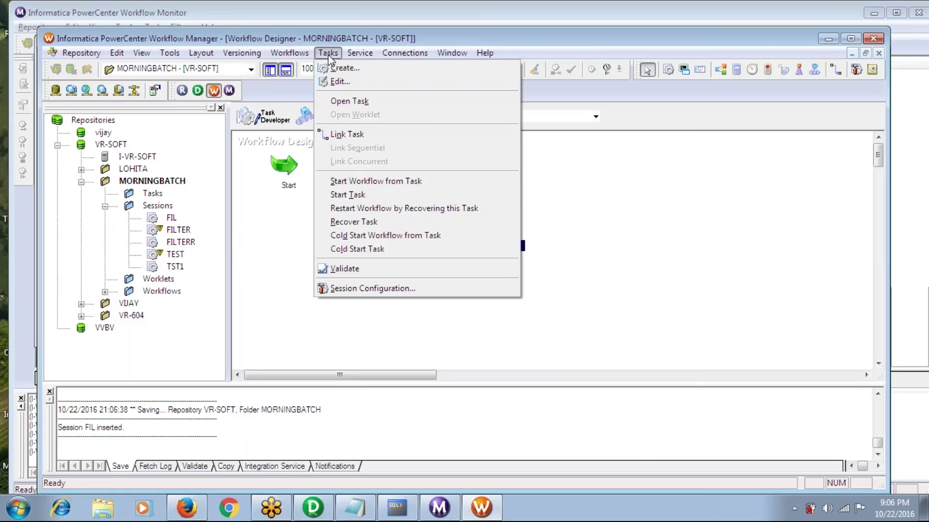
left_click(341, 133)
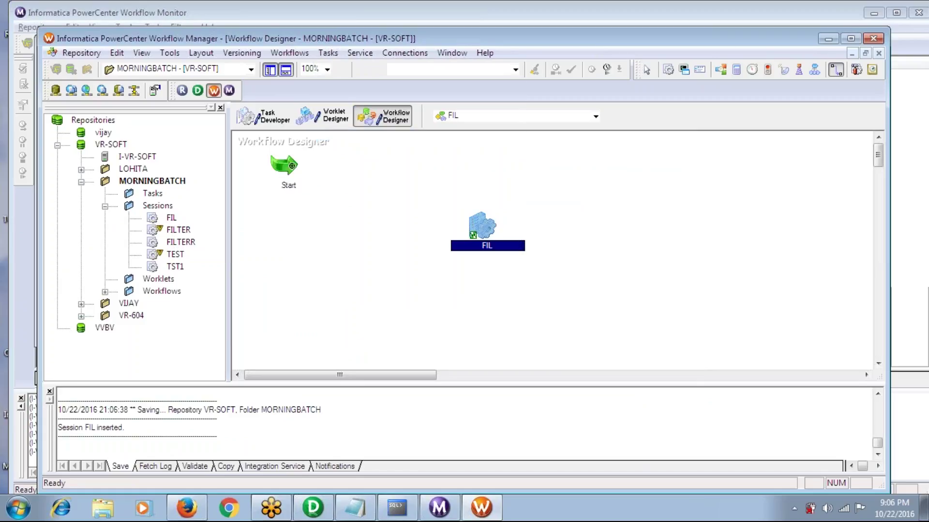
mouse_move(300, 164)
left_mouse_down()
mouse_move(450, 228)
mouse_move(471, 227)
left_mouse_up()
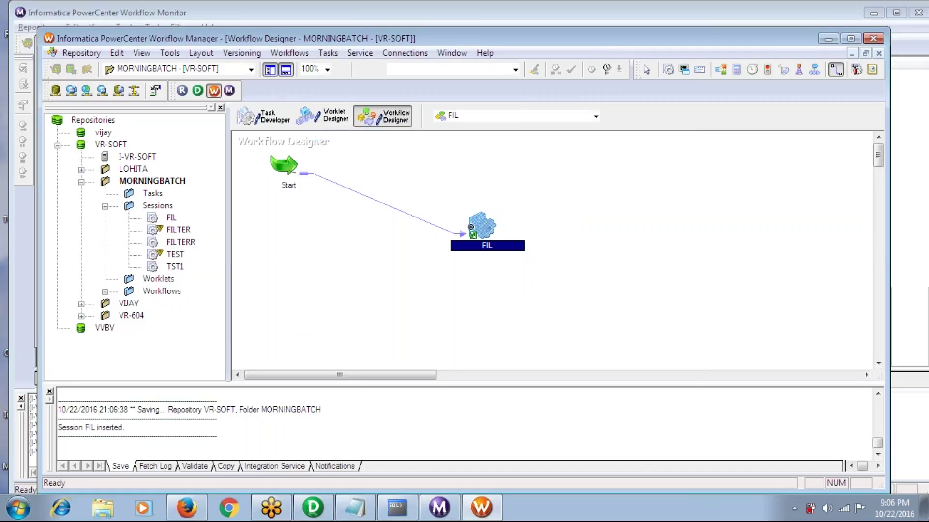
Save the FIL workflow with Ctrl+S and start running it
key("ctrl+s")
left_click(287, 53)
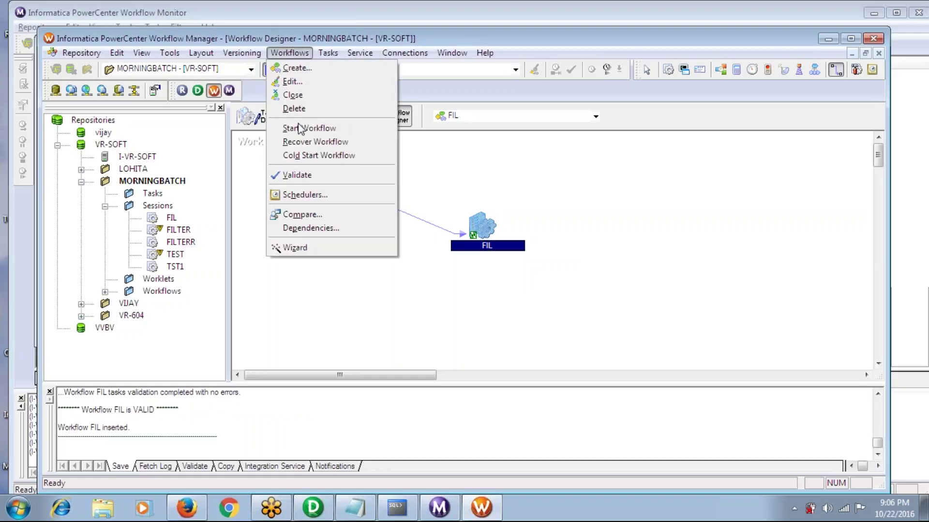
left_click(308, 128)
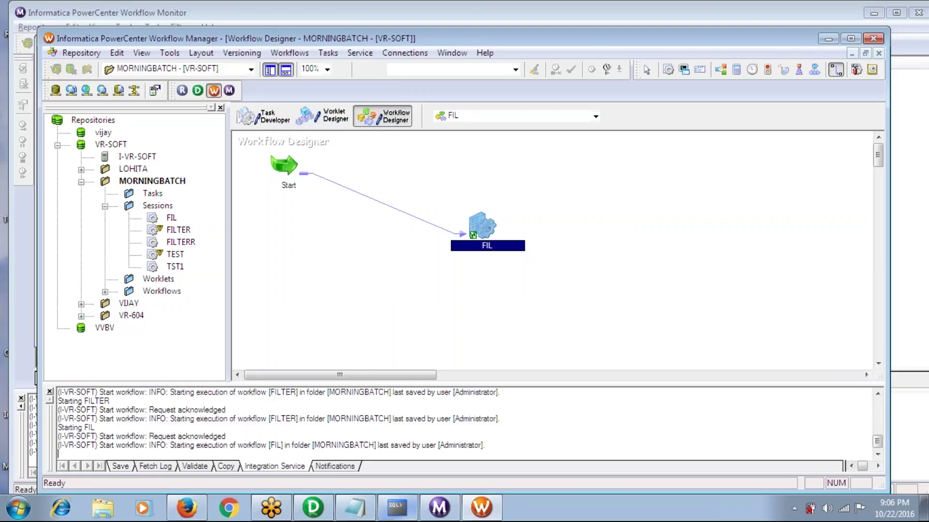
left_click(408, 512)
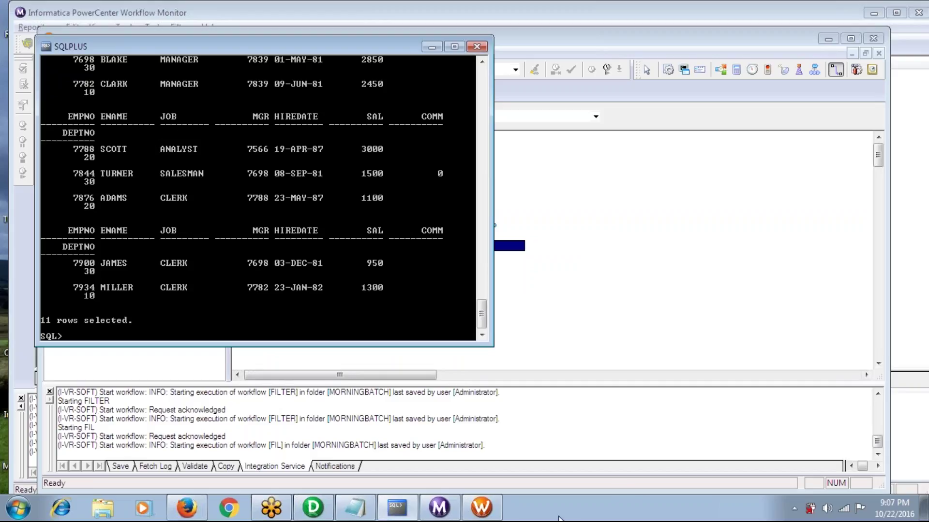
Confirm in Workflow Monitor that the FIL workflow and session Succeeded, then return to SQL*Plus
left_click(440, 508)
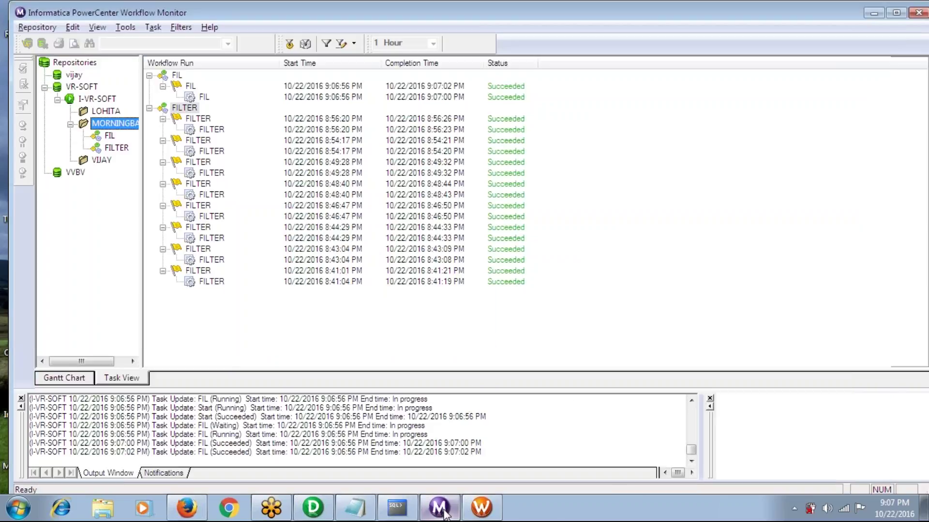
mouse_move(490, 514)
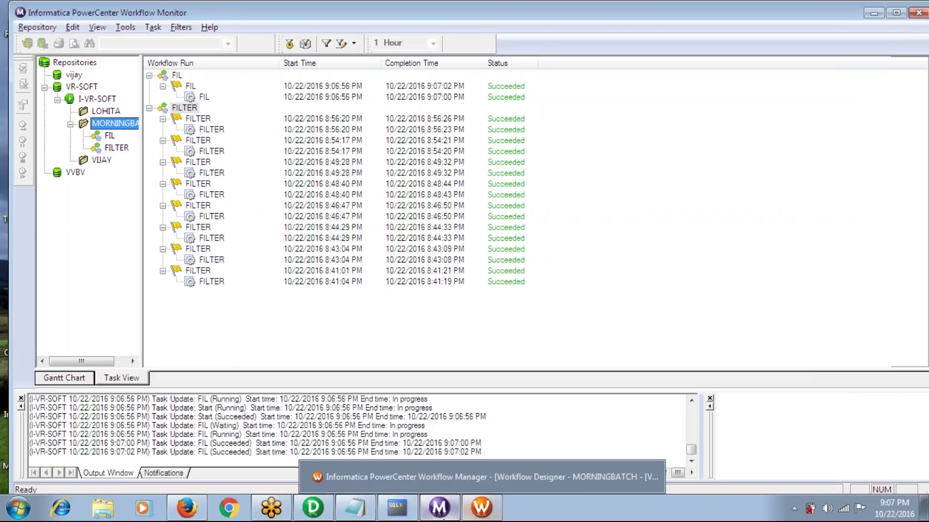
left_click(397, 510)
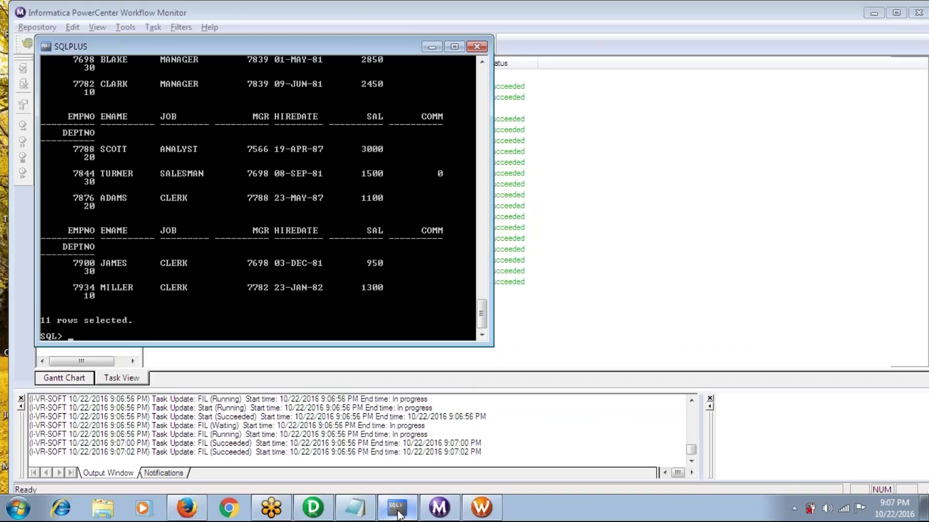
Run 'select * from emp;' to list the rows, now only department 10 employees
type("select * from emp")
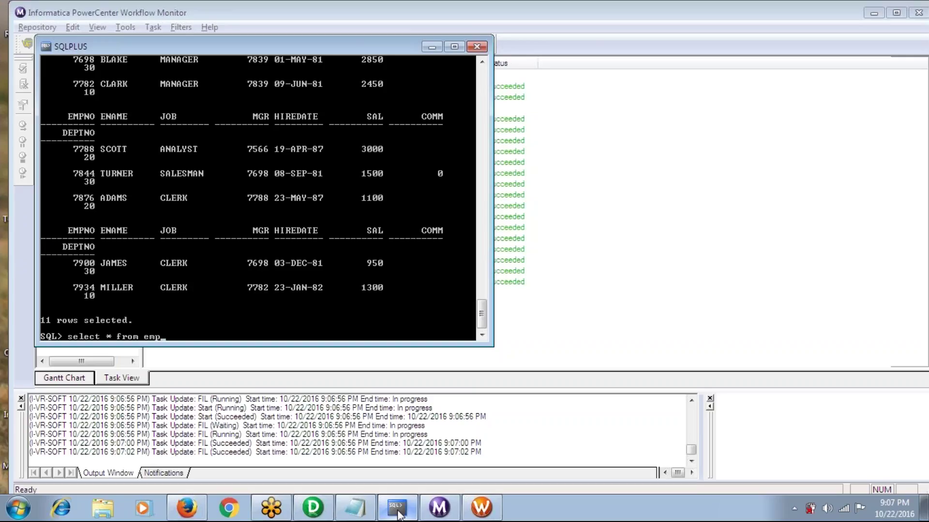
type(";")
key("Return")
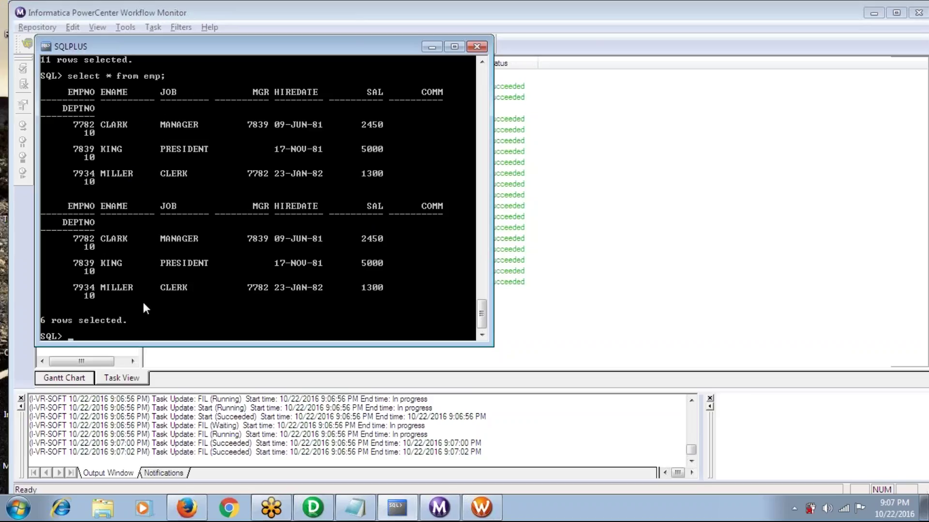
left_click(310, 515)
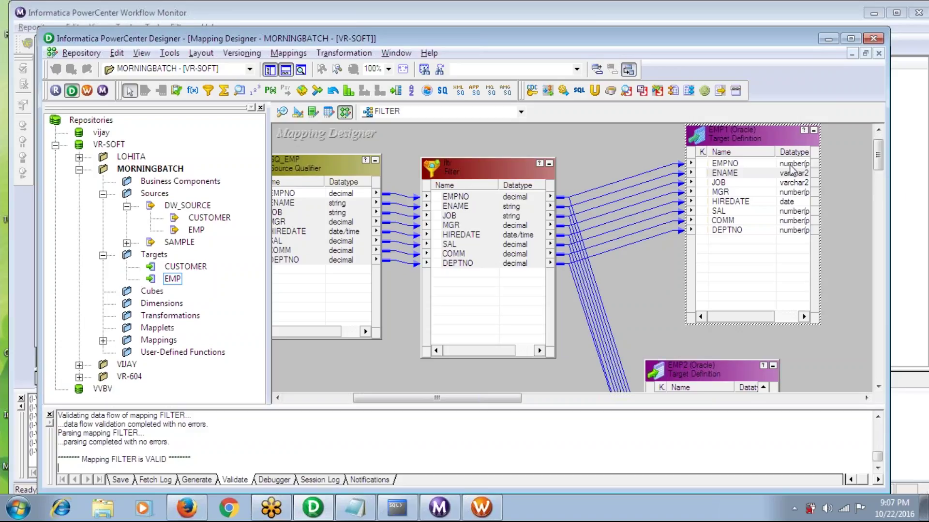
left_click(749, 131)
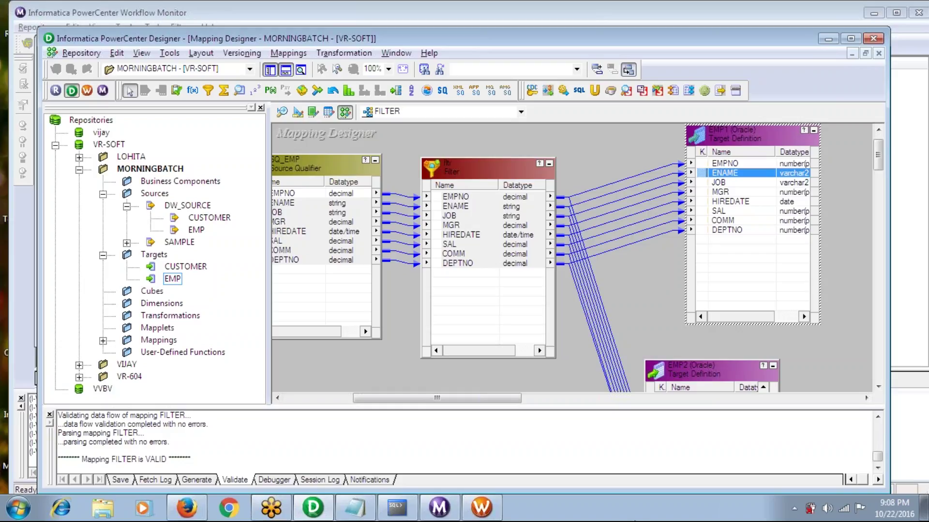
mouse_move(387, 517)
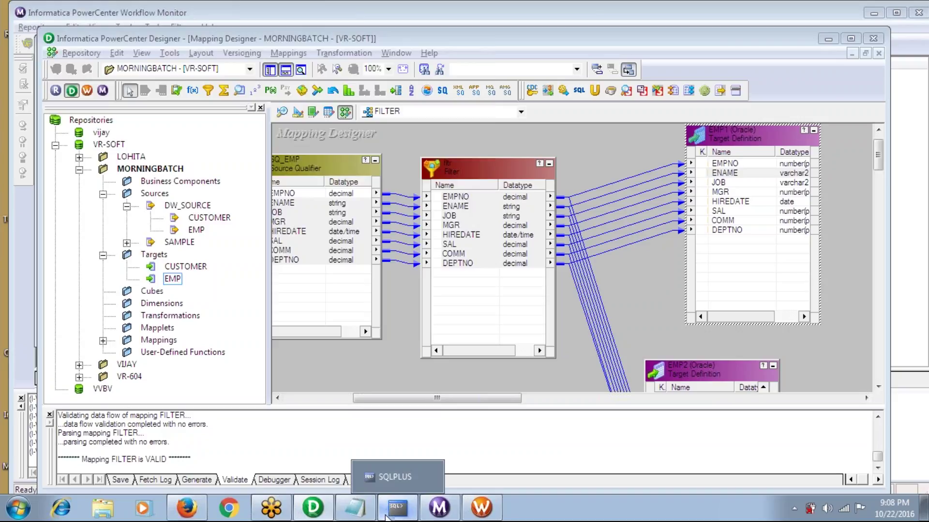
left_click(387, 516)
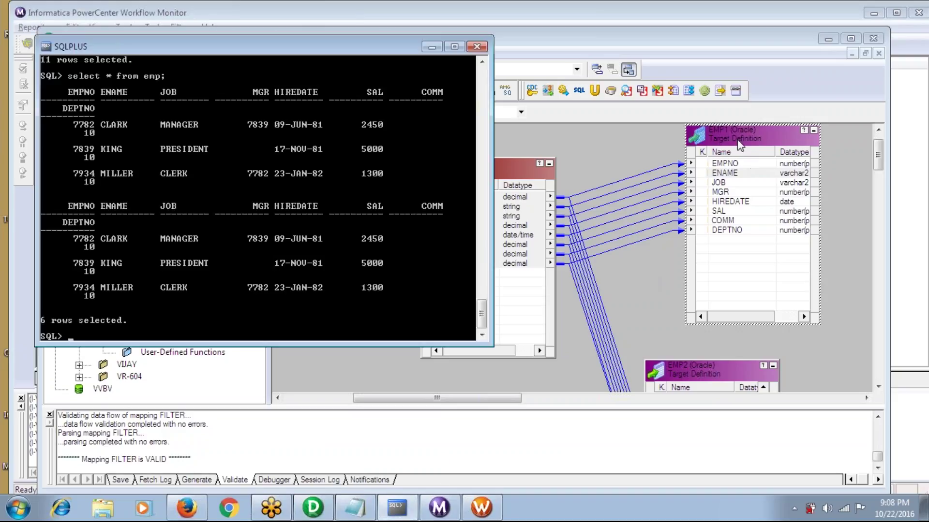
left_click(619, 195)
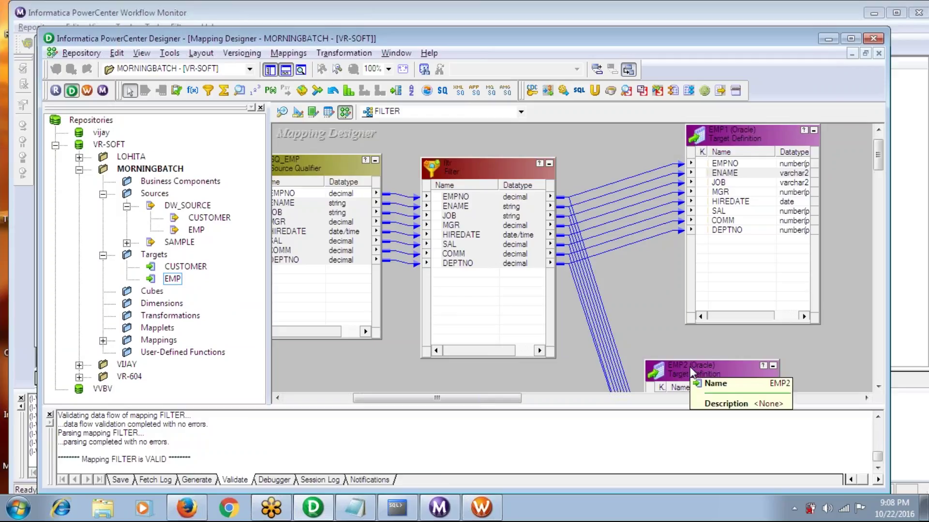
Inspect the FIL session's EMP1 and EMP2 target connections in its Mapping settings, then close them
left_click(489, 515)
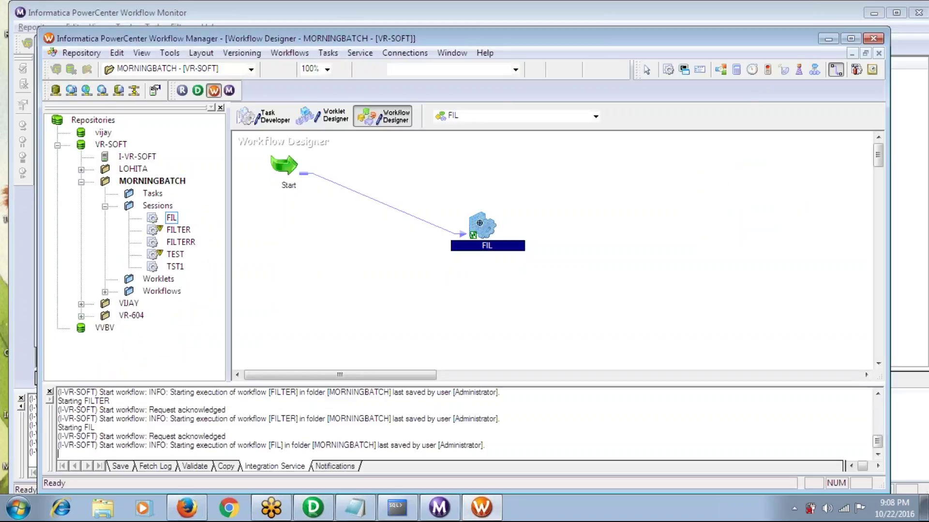
double_click(480, 224)
left_click(408, 83)
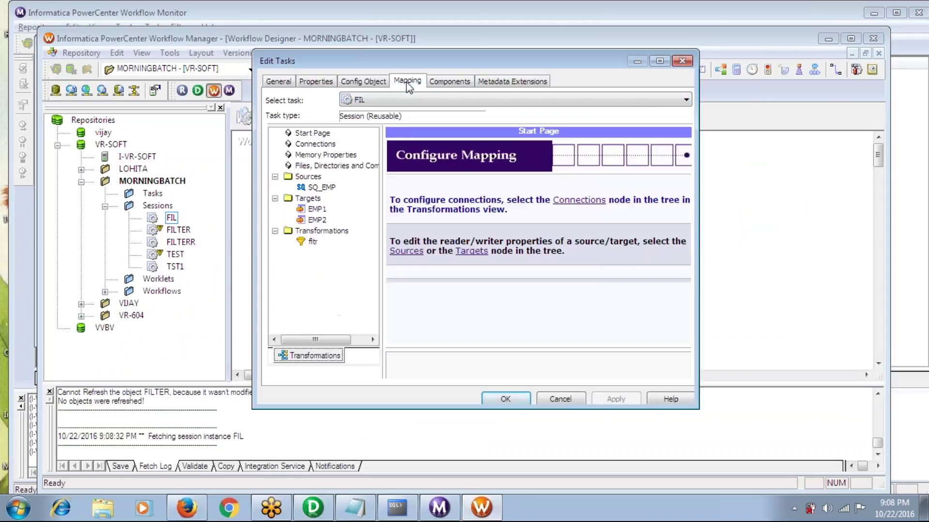
left_click(317, 209)
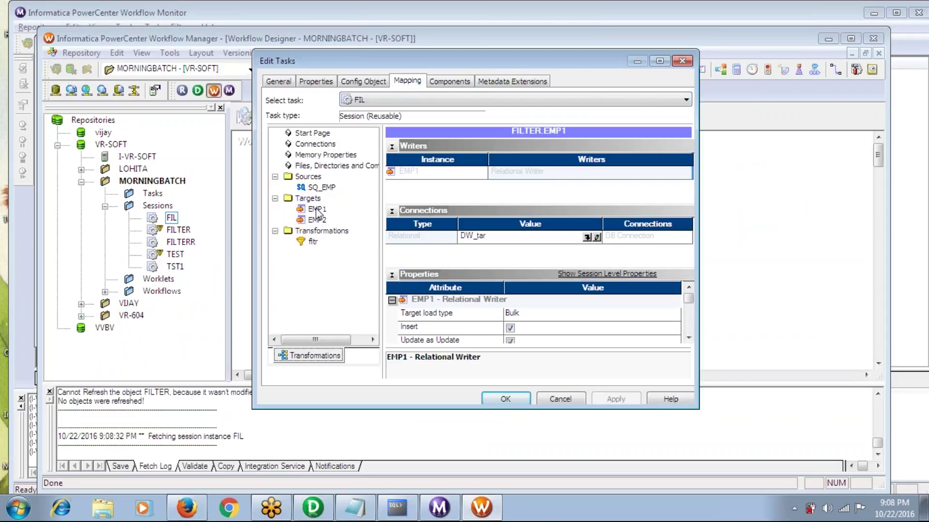
left_click(317, 220)
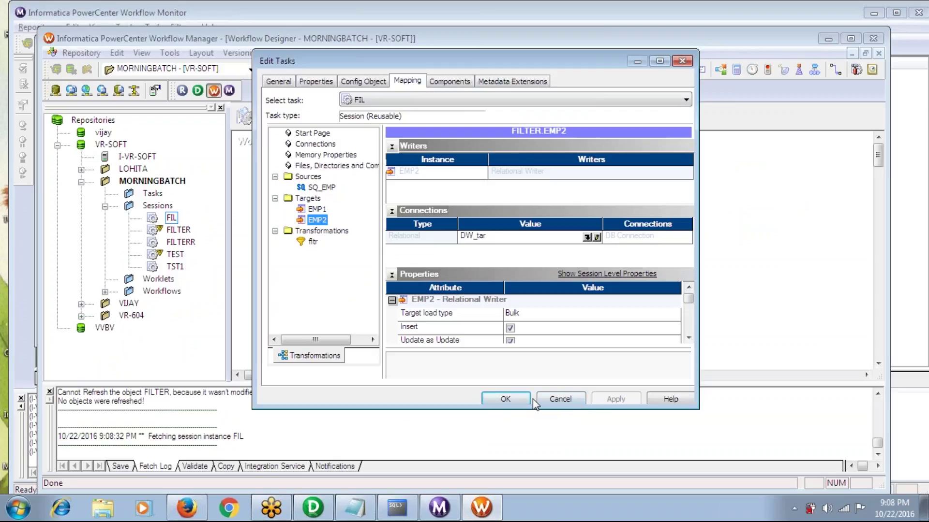
left_click(513, 397)
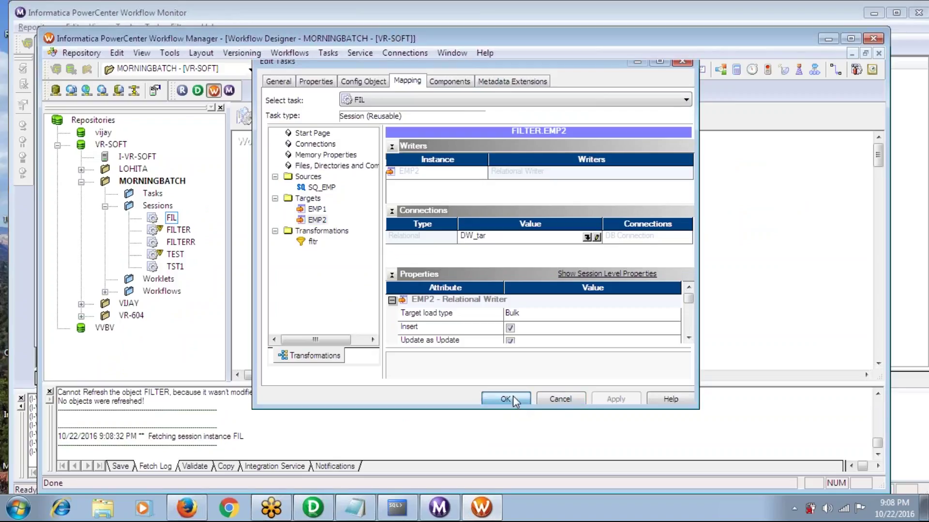
left_click(397, 508)
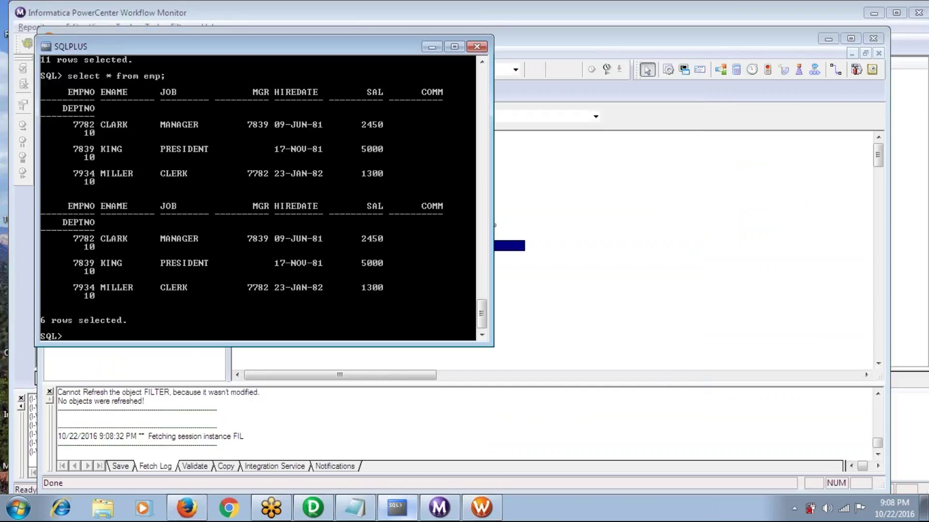
Drag the EMP target onto the FILTER mapping as a third target, EMP3
left_click(313, 507)
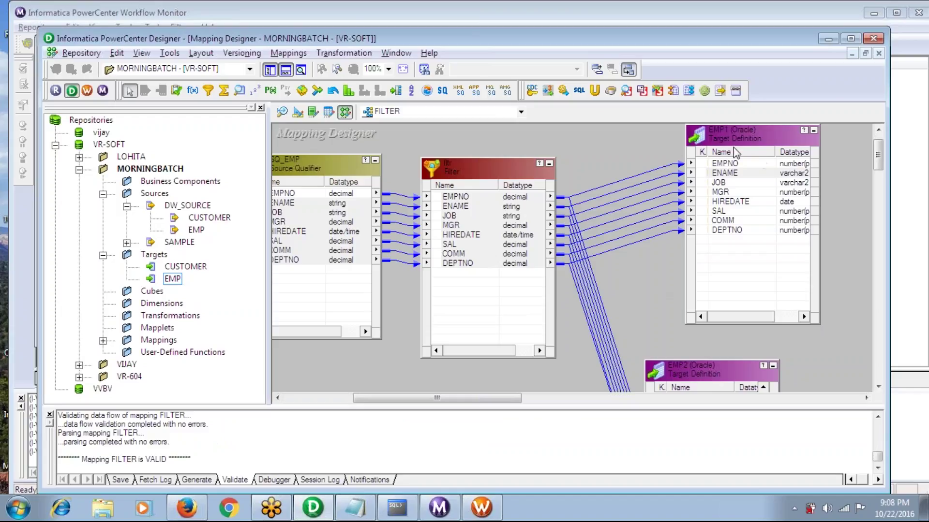
left_click_drag(173, 280, 701, 279)
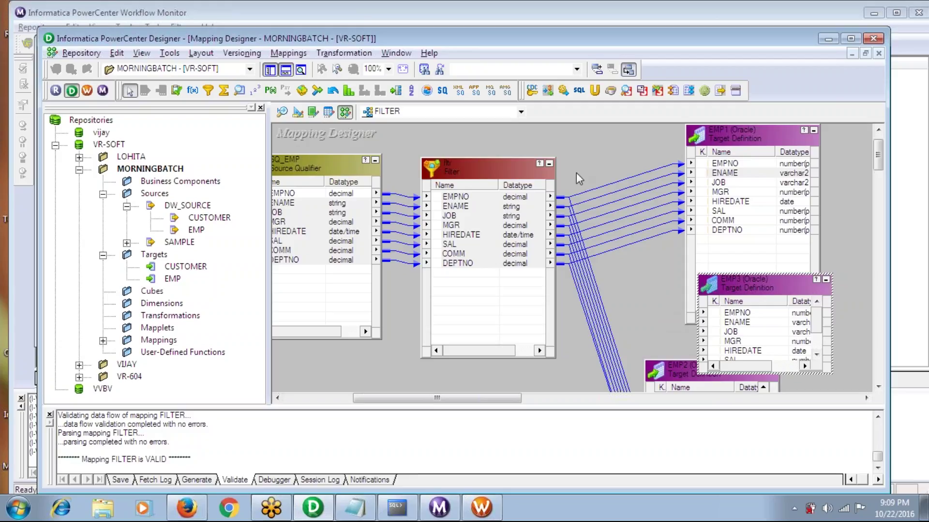
left_click(538, 23)
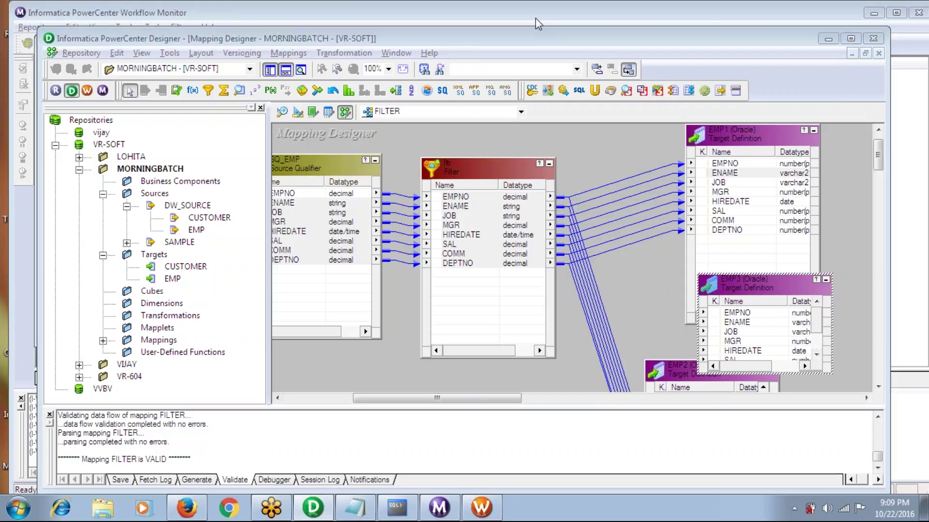
left_click(765, 353)
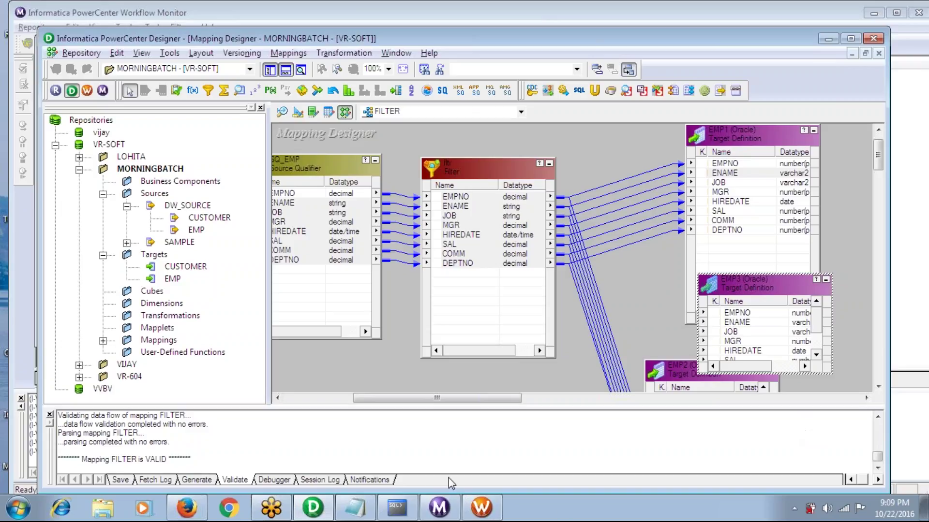
Bring the SQL*Plus console with the 6-row emp query result to the front
left_click(401, 511)
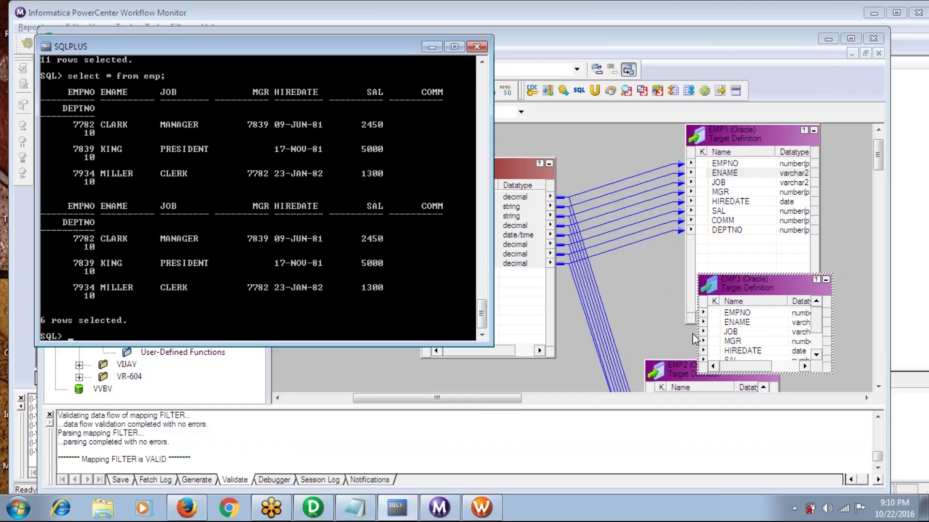
Type the note 'emp 10----10' at the SQL> prompt without running it
type("emp  10")
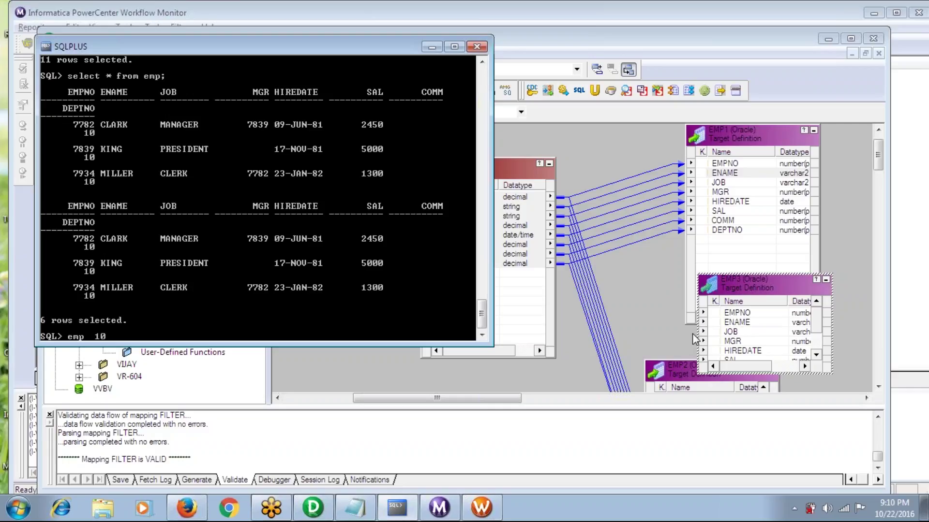
type("----1")
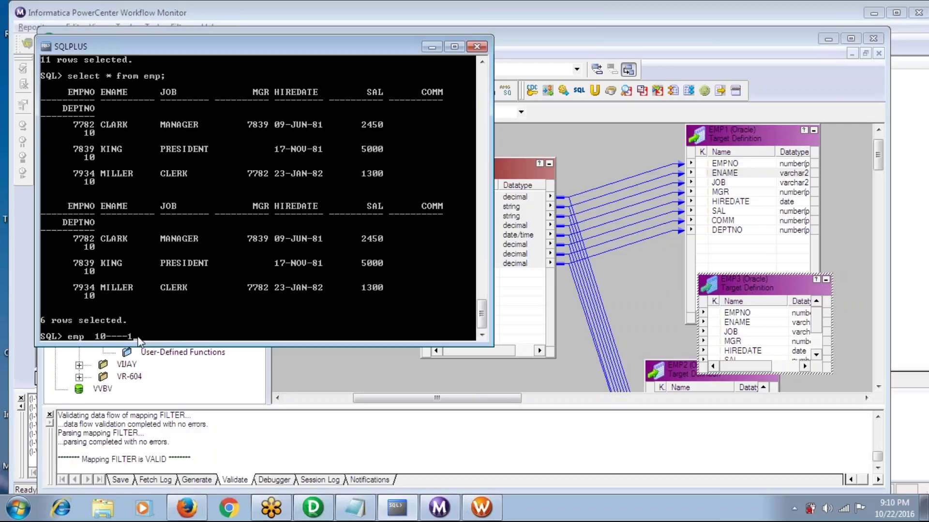
key("BackSpace")
type("10")
left_click(521, 135)
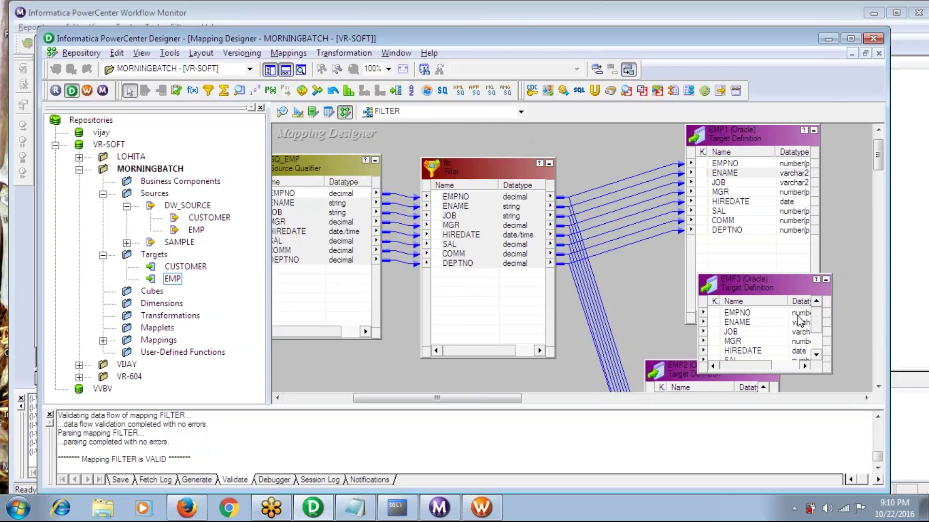